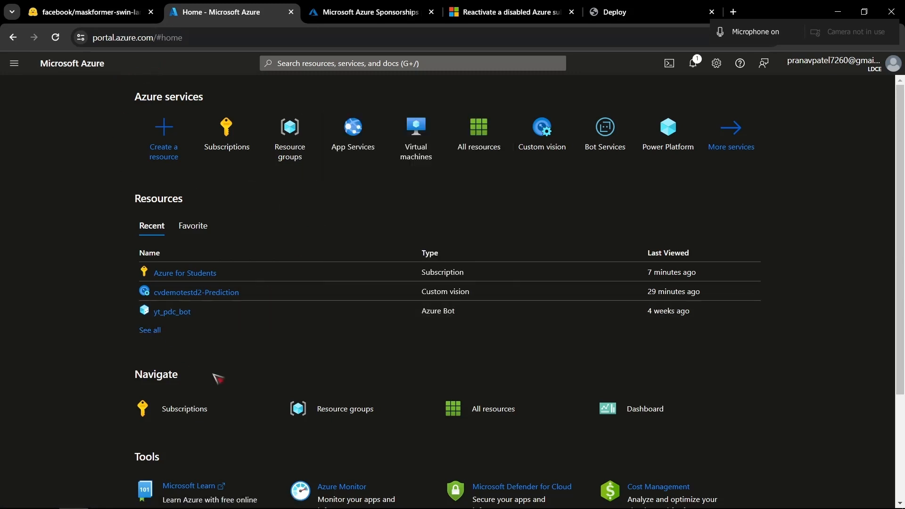
- Find the Resource groups service with the portal search and start creating a new resource group
left_click(374, 64)
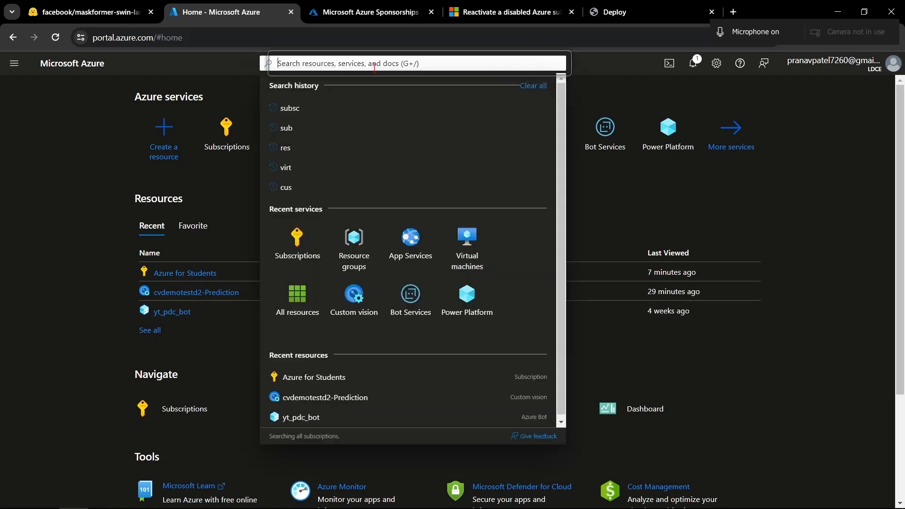
type("res")
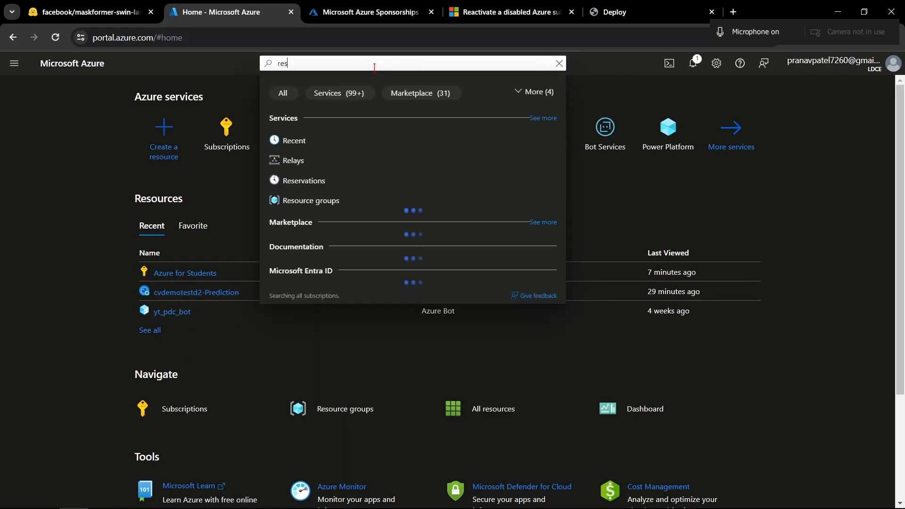
left_click(310, 161)
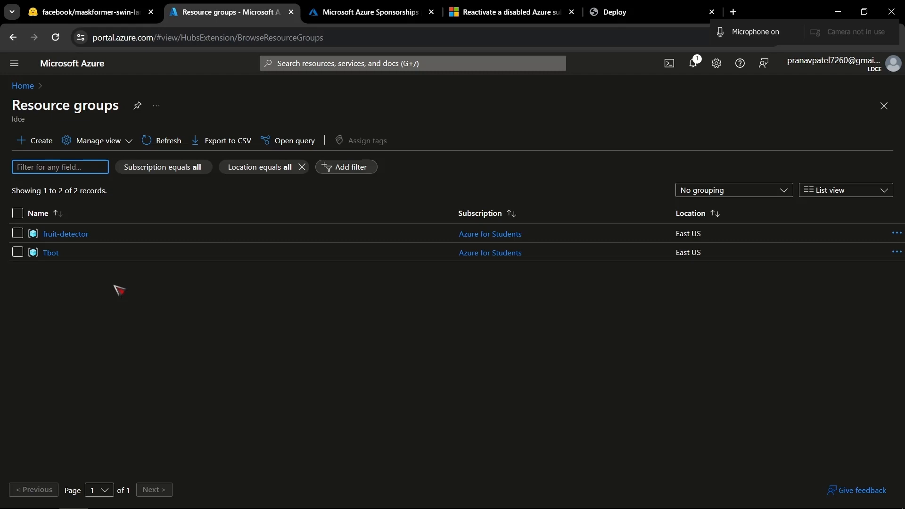
left_click(41, 148)
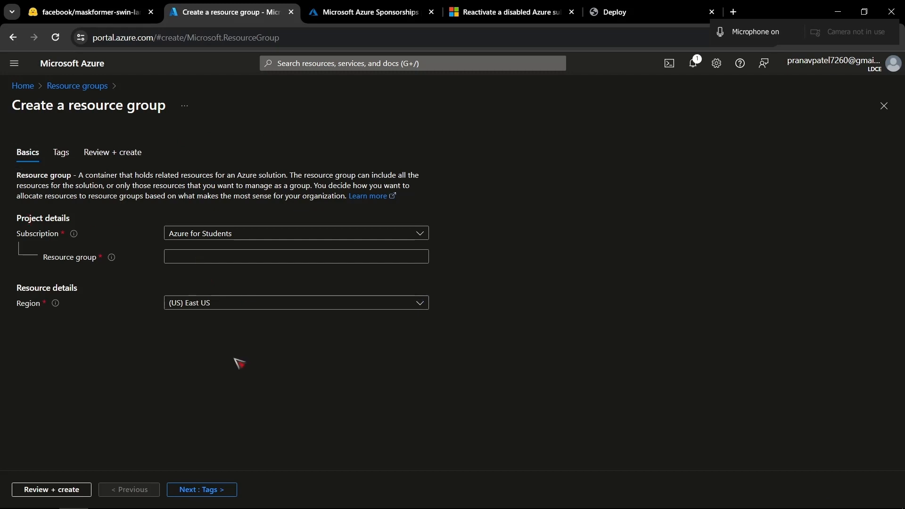
- Name the new resource group azure-ml-model-deployment
left_click(233, 262)
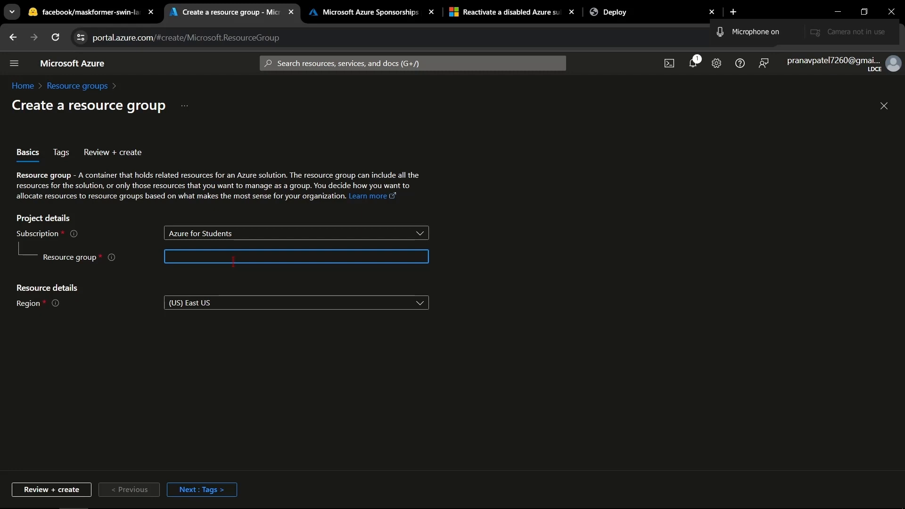
type("u")
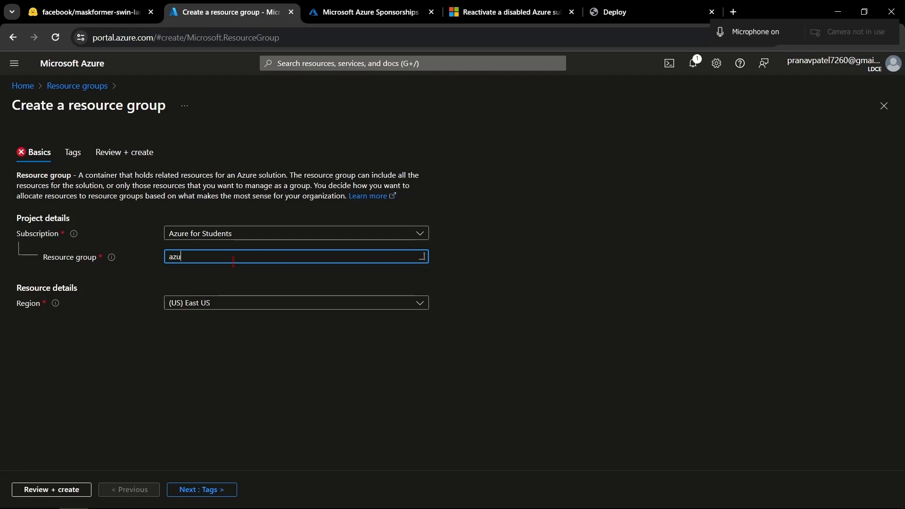
type("re-ml-model-deployment")
key("BackSpace")
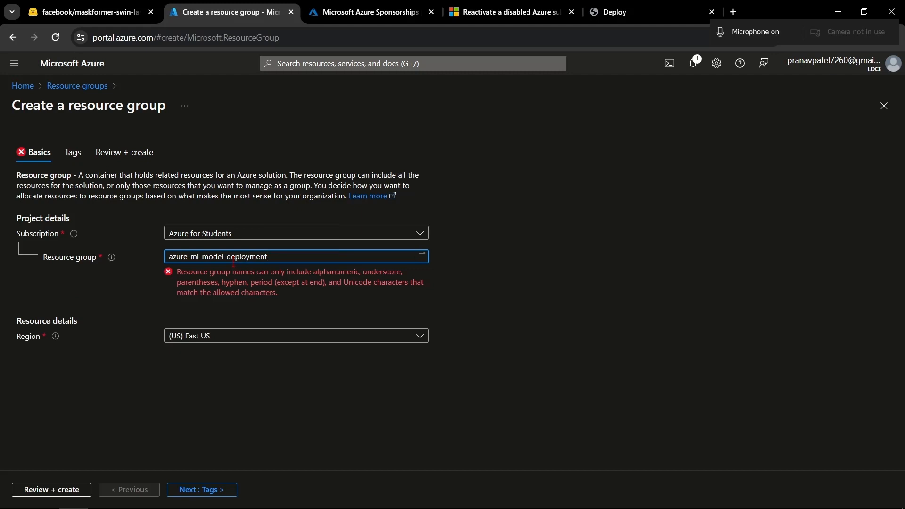
- Set the resource group's region to (Asia Pacific) Central India, then review and create the group
left_click(250, 306)
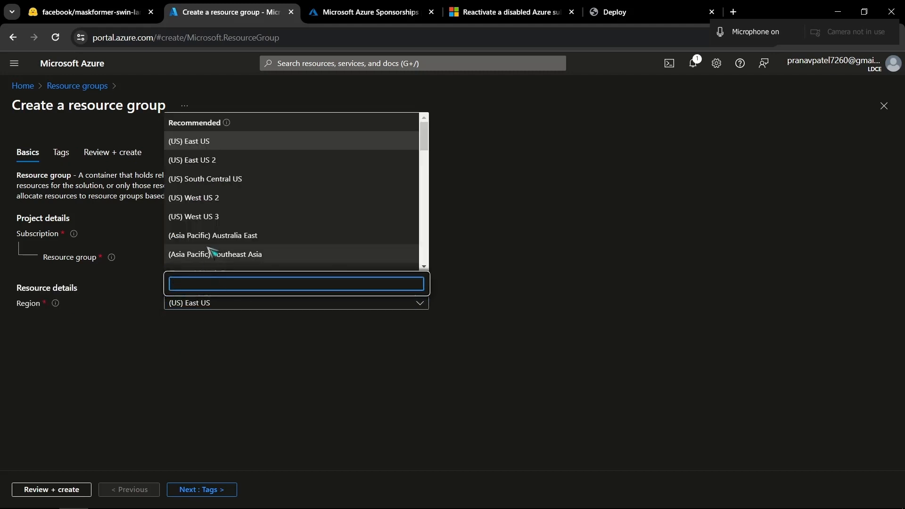
scroll(233, 220, "down", 2)
scroll(232, 221, "down", 3)
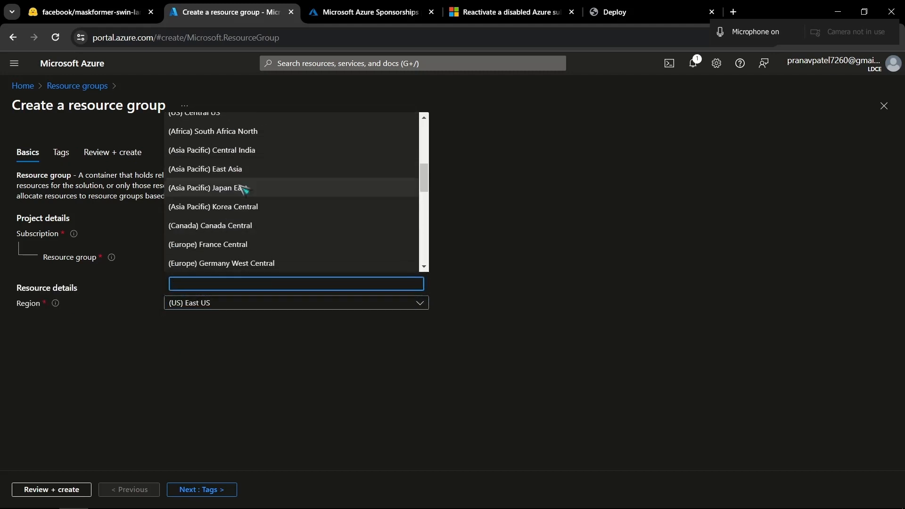
left_click(248, 151)
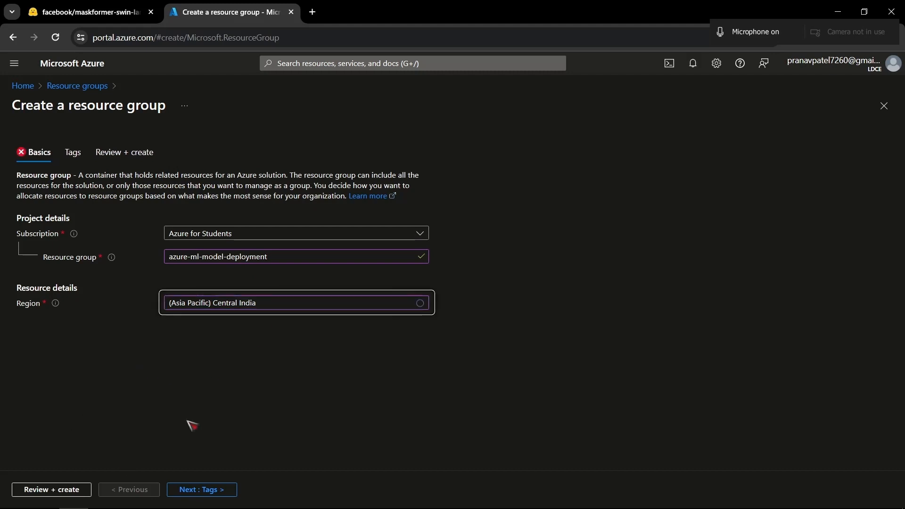
left_click(80, 489)
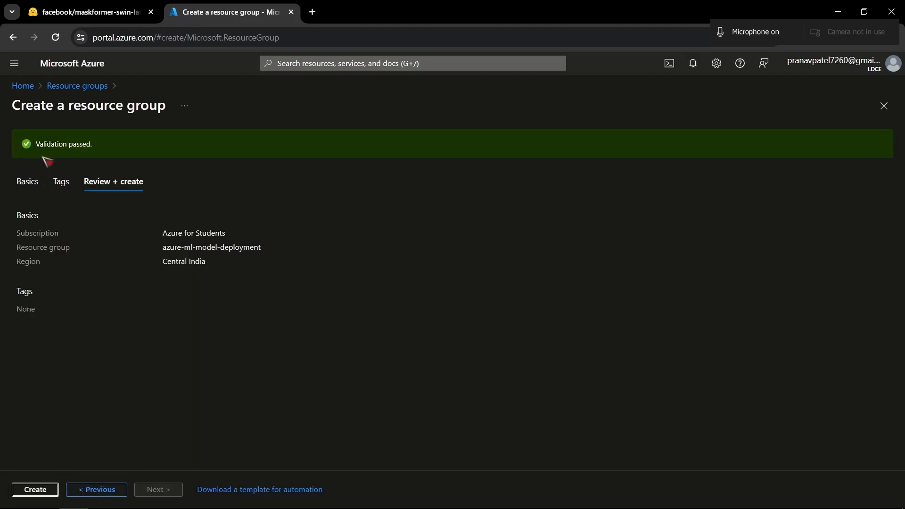
left_click(47, 492)
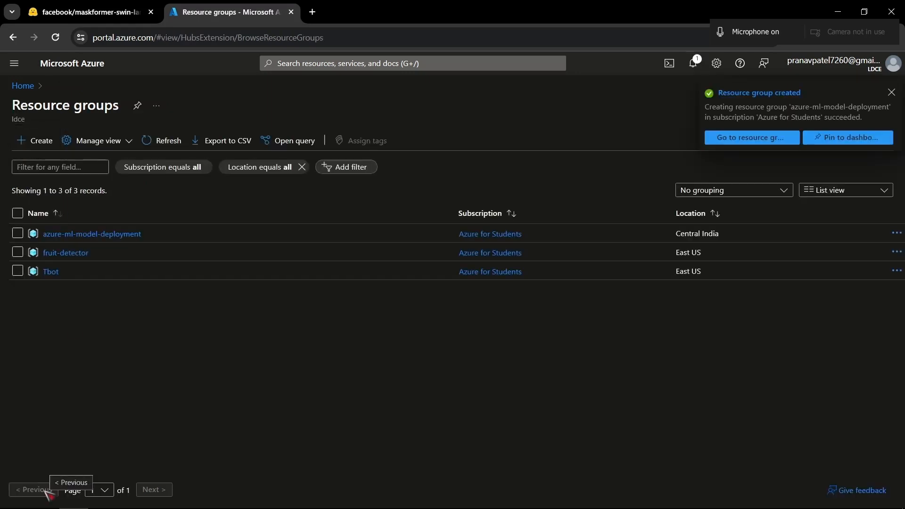
- Open the azure-ml-model-deployment resource group and search the Marketplace for "azure ml" as a resource to add
left_click(98, 234)
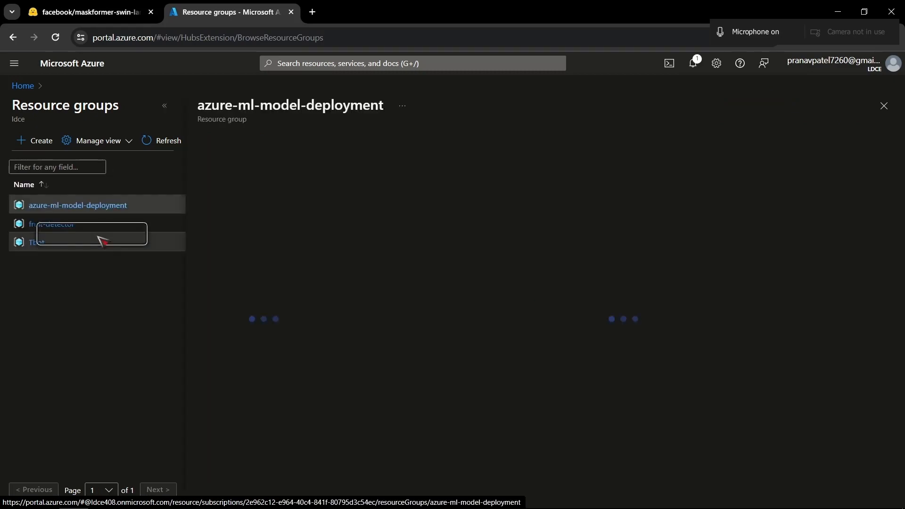
left_click(176, 104)
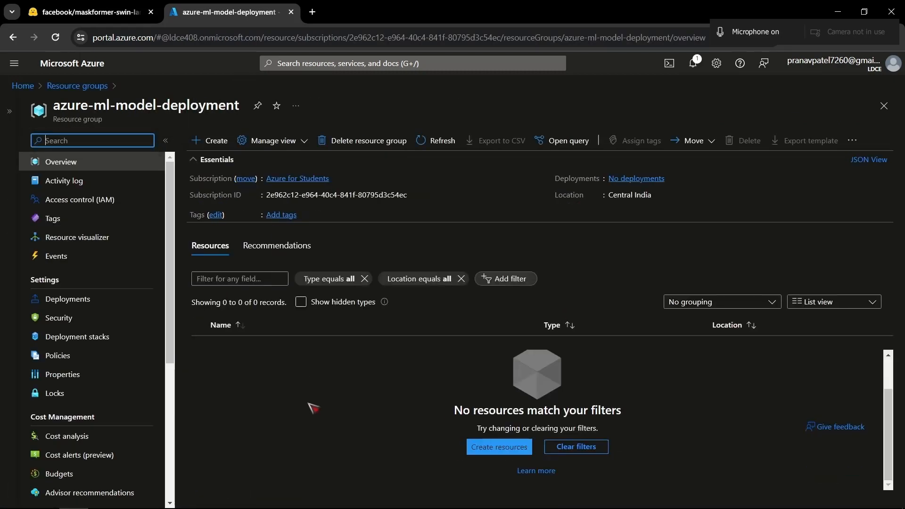
left_click(198, 144)
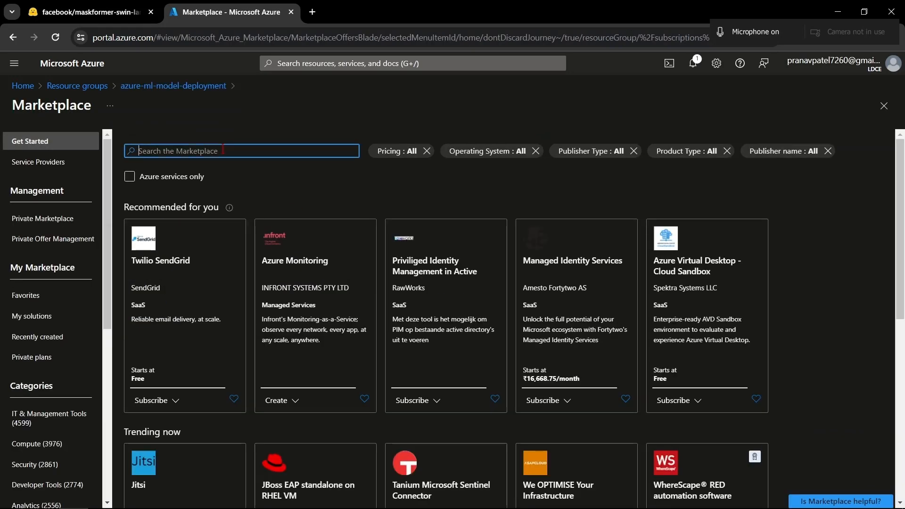
type("azure ml")
key("Return")
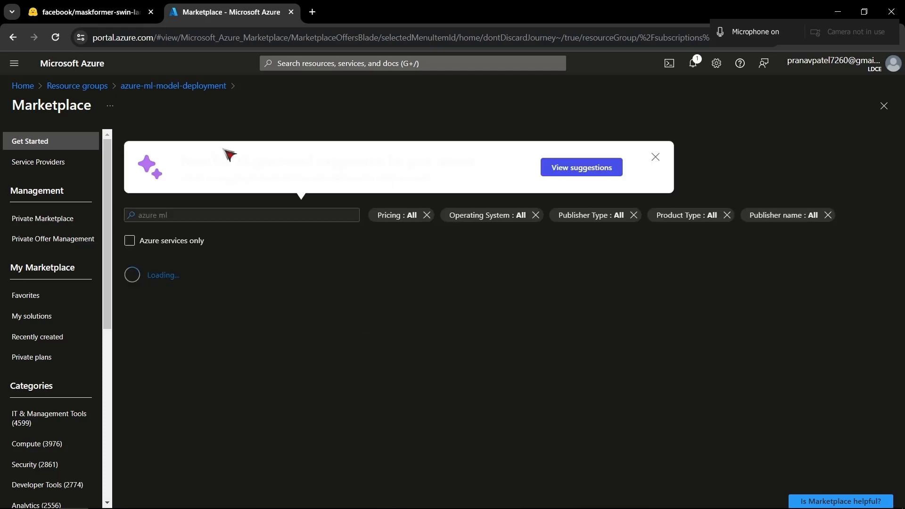
scroll(334, 366, "down", 10)
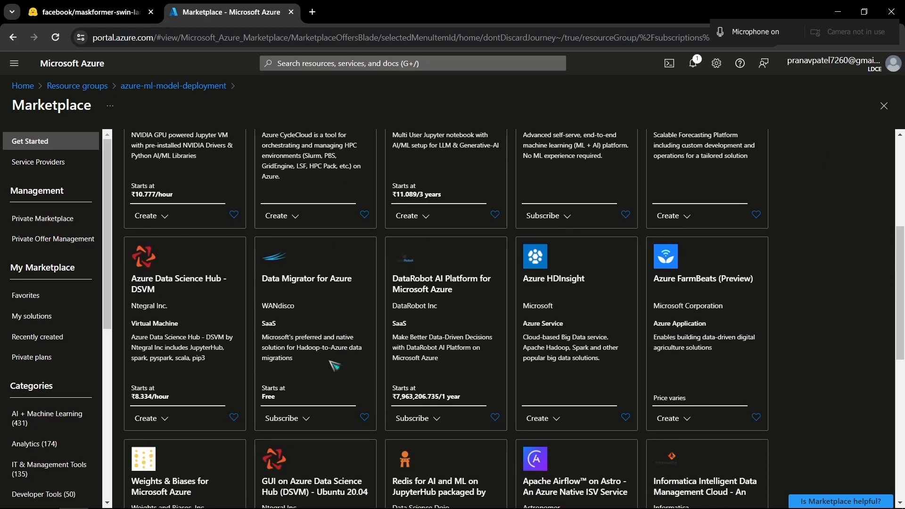
scroll(334, 365, "up", 10)
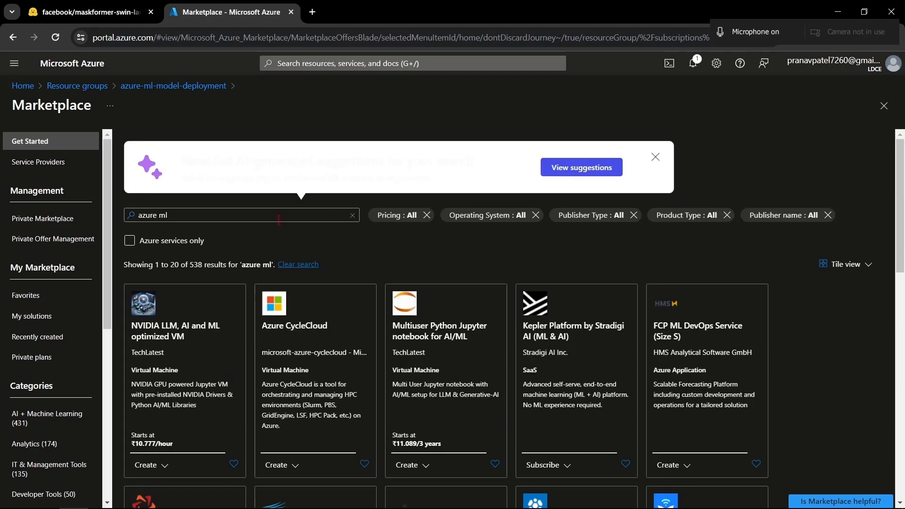
- Search the whole portal for "azure ml" and start creating an Azure Machine Learning workspace from the Marketplace result
left_click(331, 62)
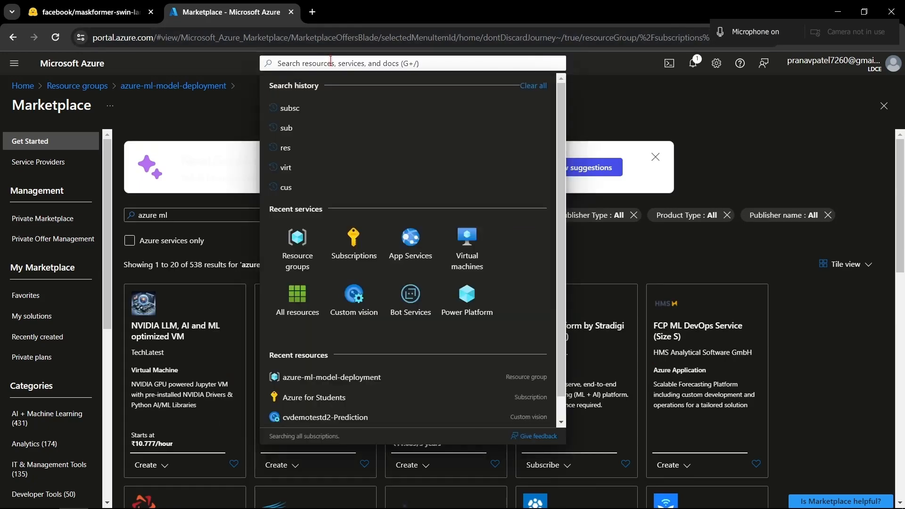
type("azure ml")
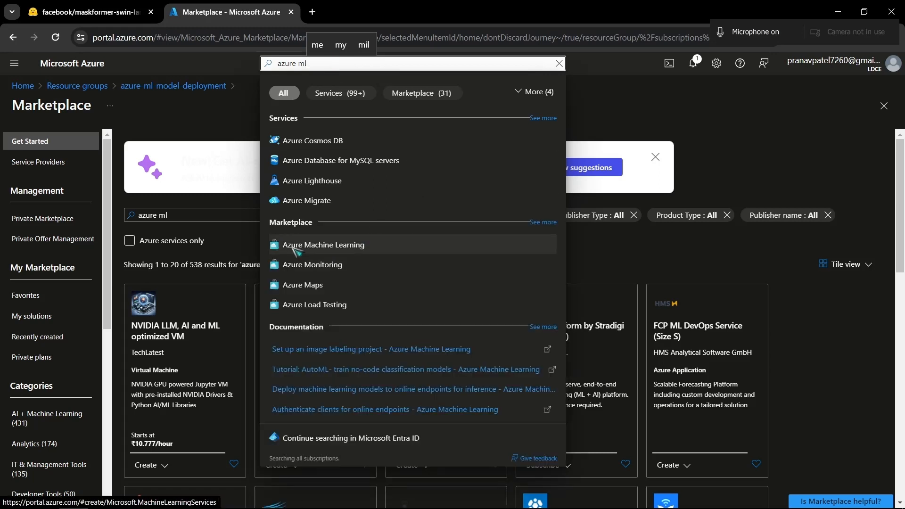
left_click(395, 246)
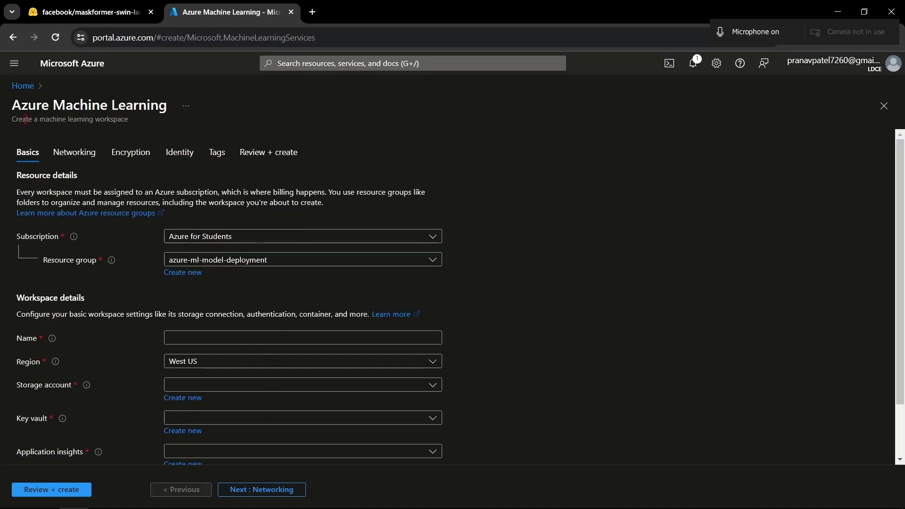
left_click_drag(25, 119, 129, 130)
left_click(627, 290)
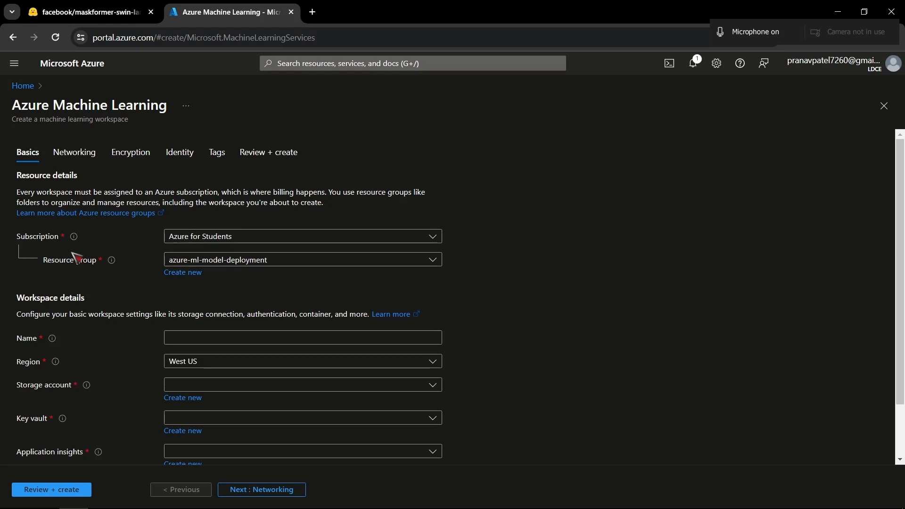
left_click(269, 258)
left_click(524, 340)
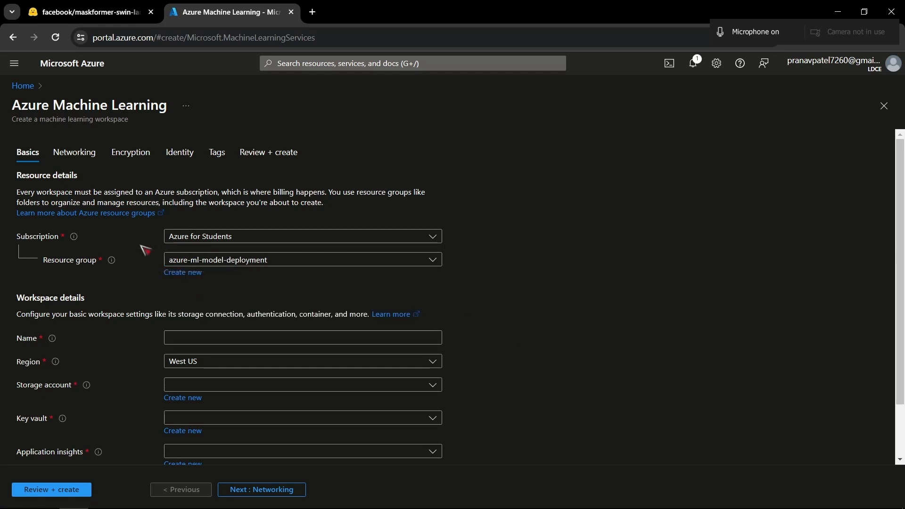
- Name the machine learning workspace ml-workspace in the workspace details
scroll(249, 303, "down", 2)
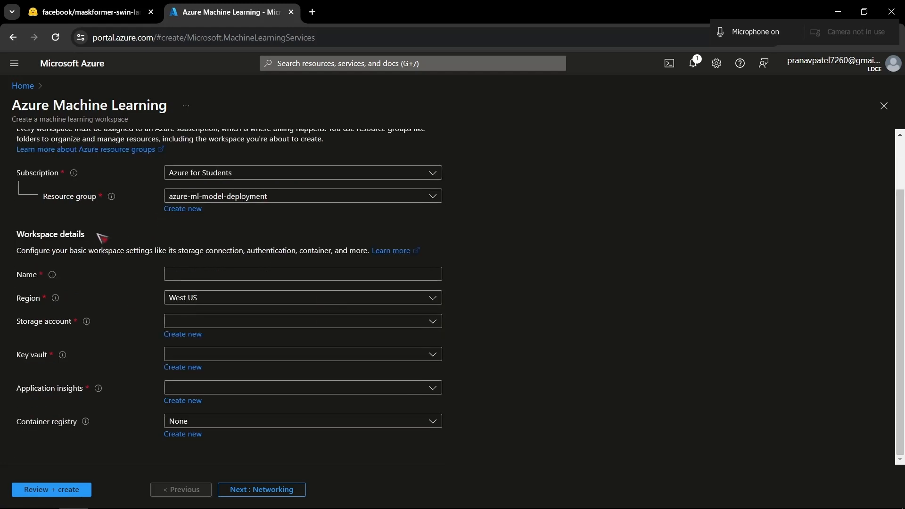
left_click(190, 276)
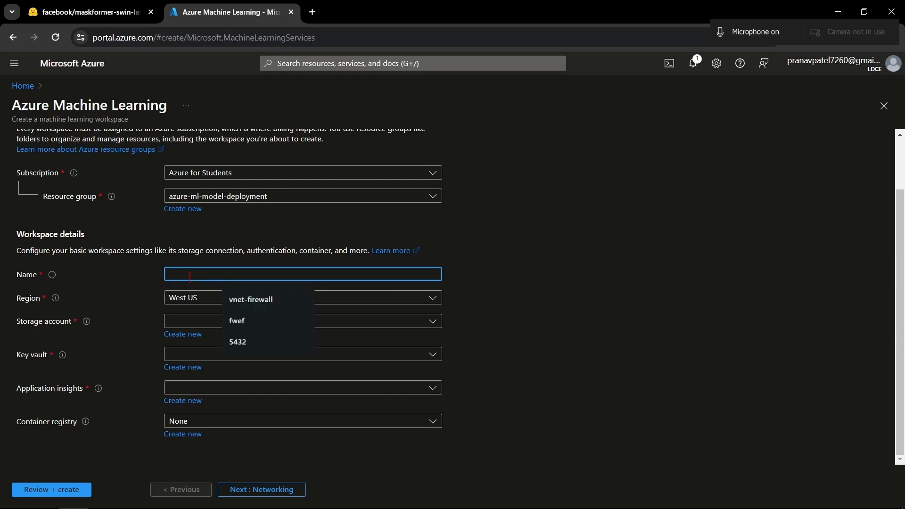
type("ml-wor")
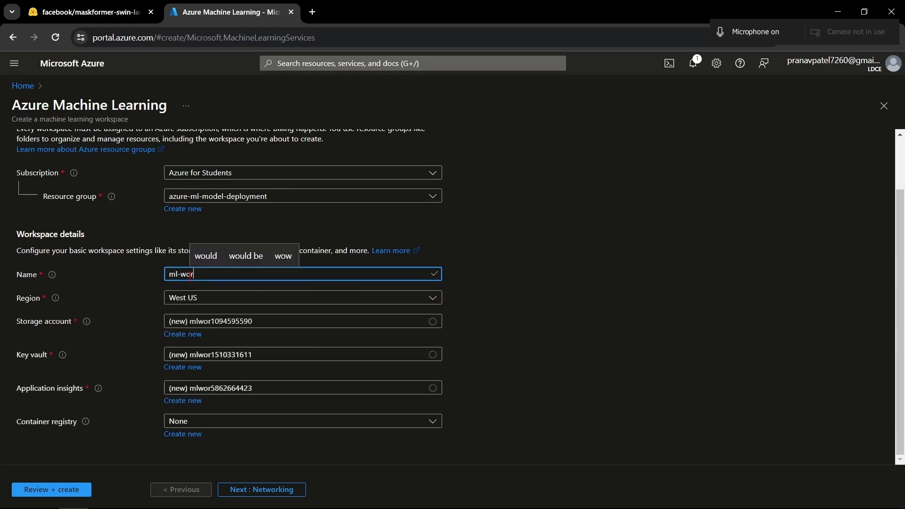
type("kspace")
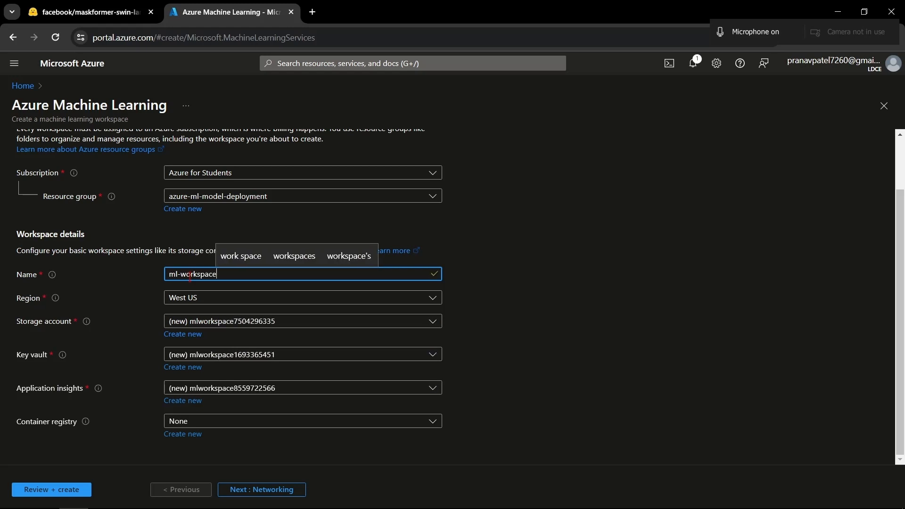
- Set the workspace's region to Central India
left_click(218, 303)
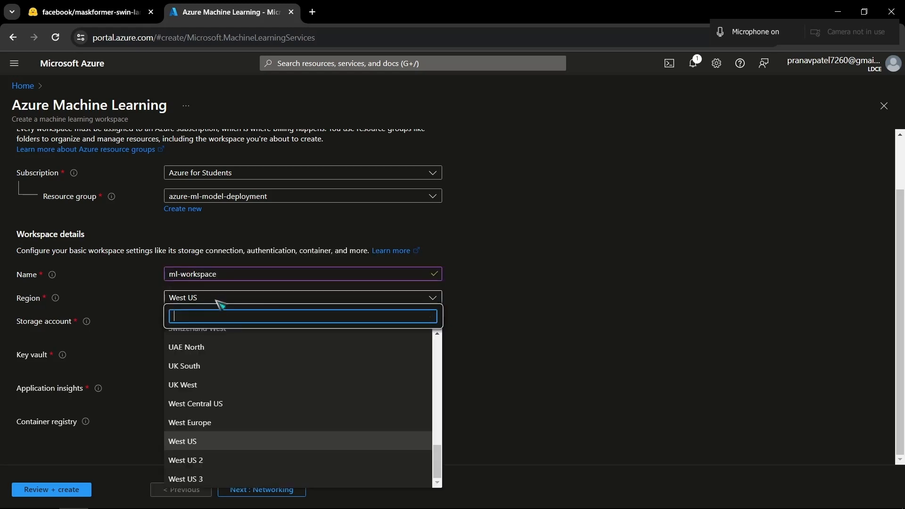
scroll(246, 439, "up", 3)
scroll(246, 439, "up", 2)
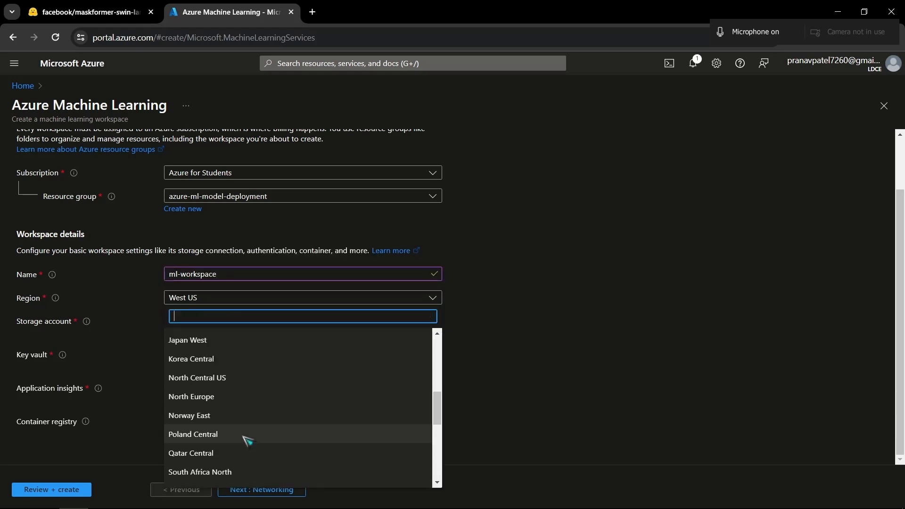
scroll(247, 441, "up", 2)
scroll(247, 440, "down", 2)
scroll(246, 441, "up", 5)
scroll(247, 441, "down", 3)
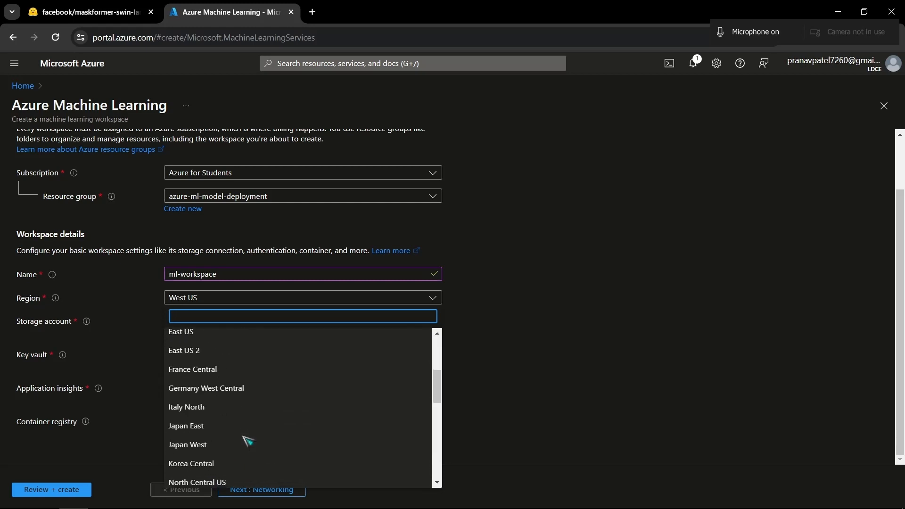
scroll(247, 440, "up", 3)
left_click(202, 411)
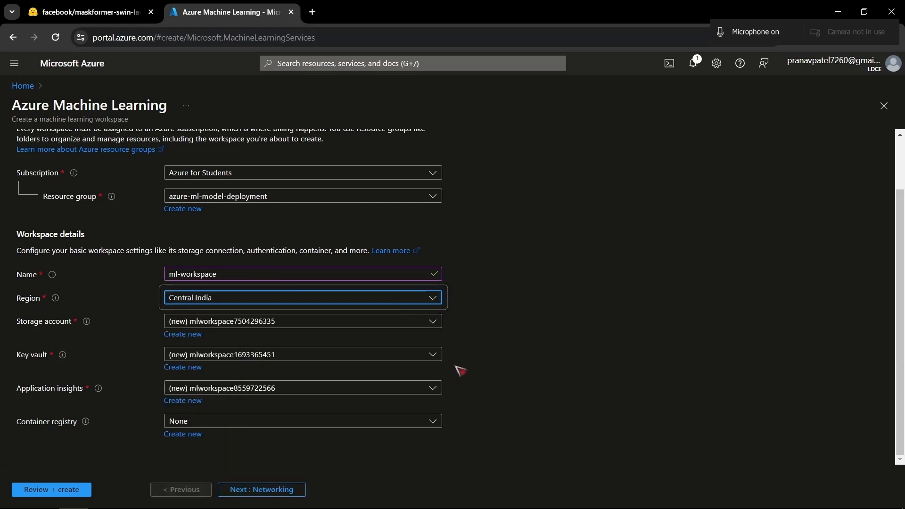
- Examine the choices offered for the workspace's storage account, key vault and application insights
left_click(222, 323)
left_click(490, 340)
left_click(283, 358)
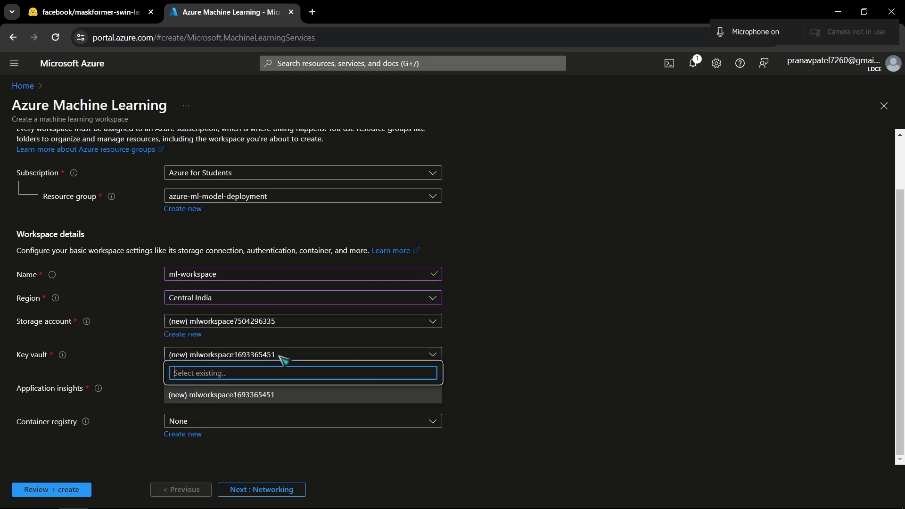
left_click(541, 369)
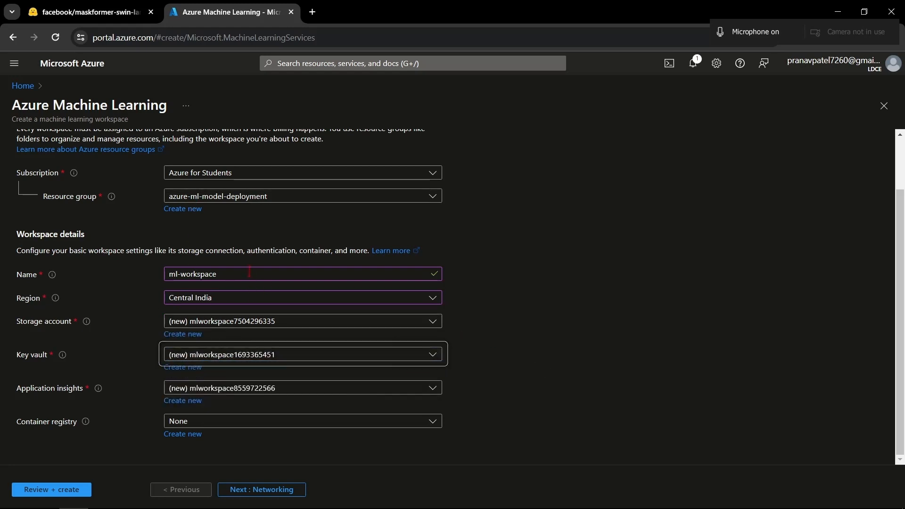
left_click(249, 390)
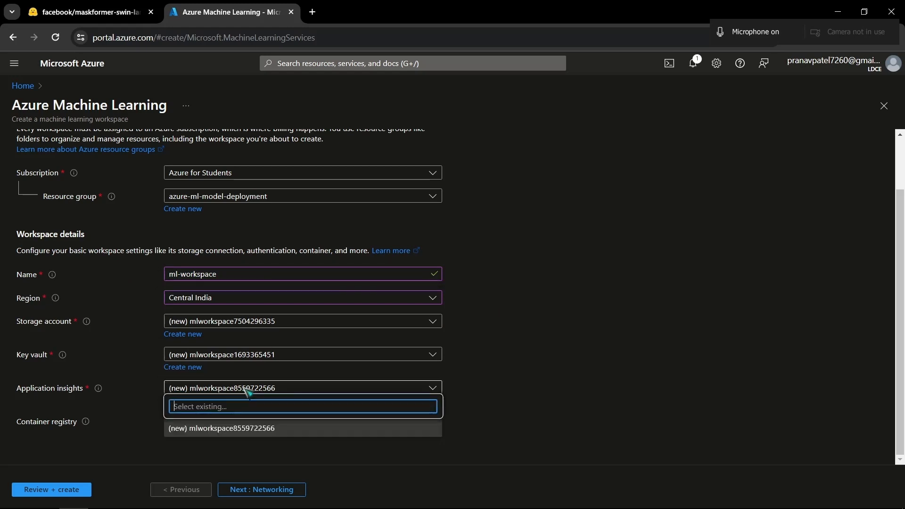
left_click(541, 377)
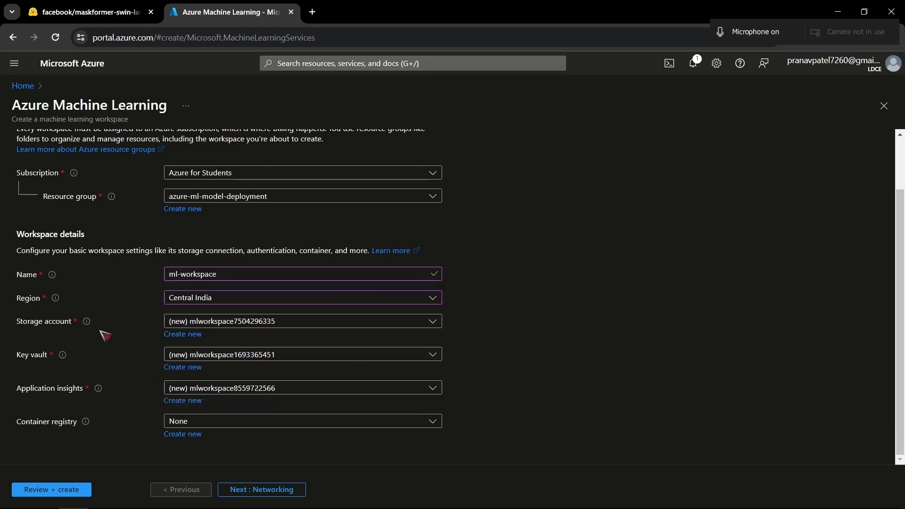
- Check the choices offered for the workspace's storage account and container registry
left_click(309, 325)
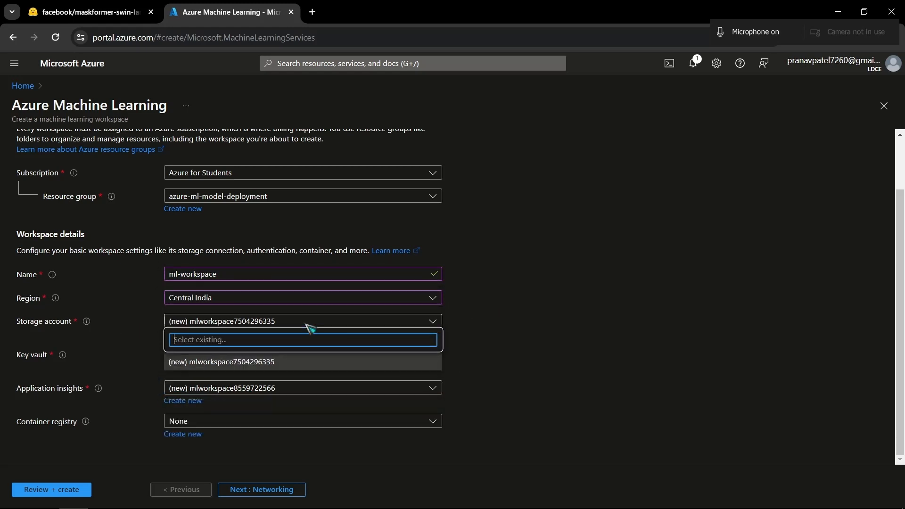
left_click(479, 372)
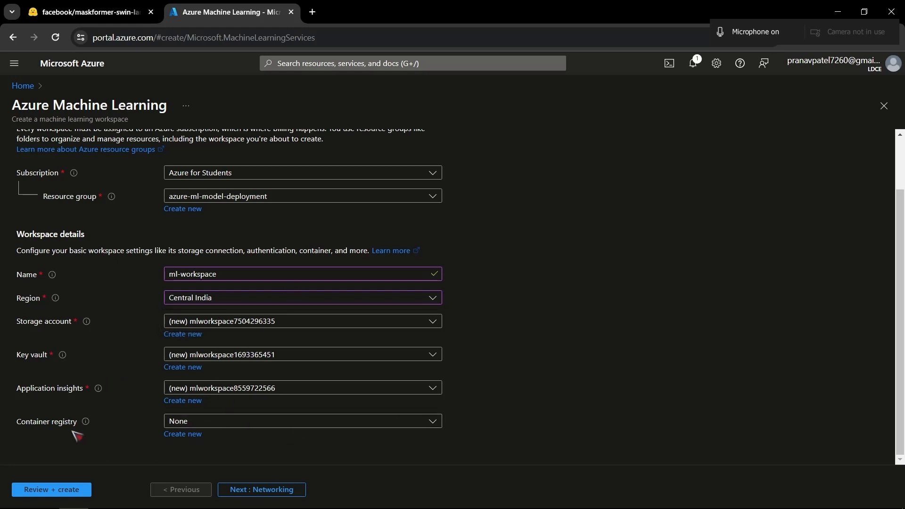
left_click(246, 418)
left_click(238, 420)
- Review the workspace configuration and create the Azure Machine Learning workspace
left_click(75, 488)
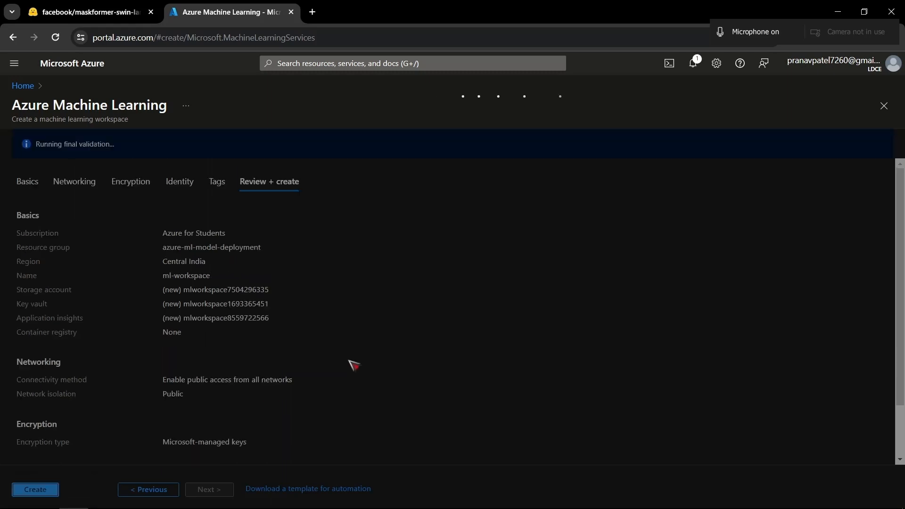
scroll(313, 383, "down", 2)
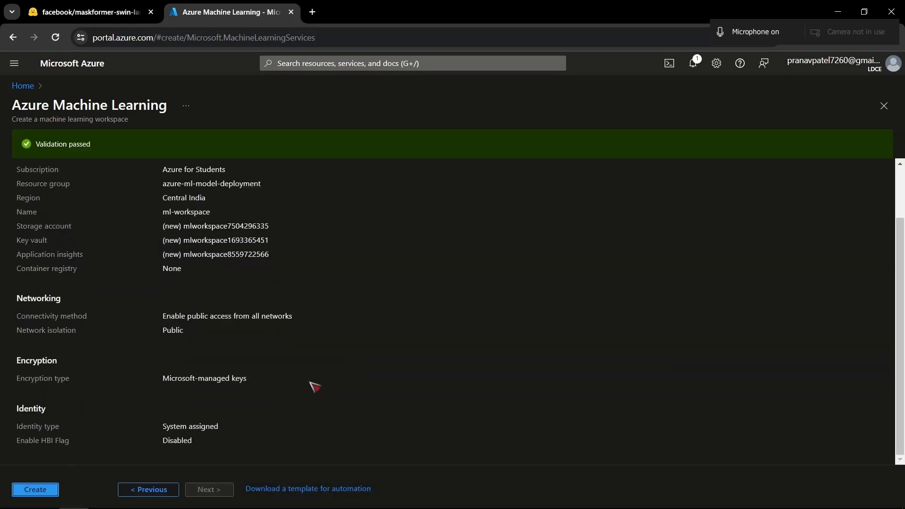
scroll(198, 242, "up", 3)
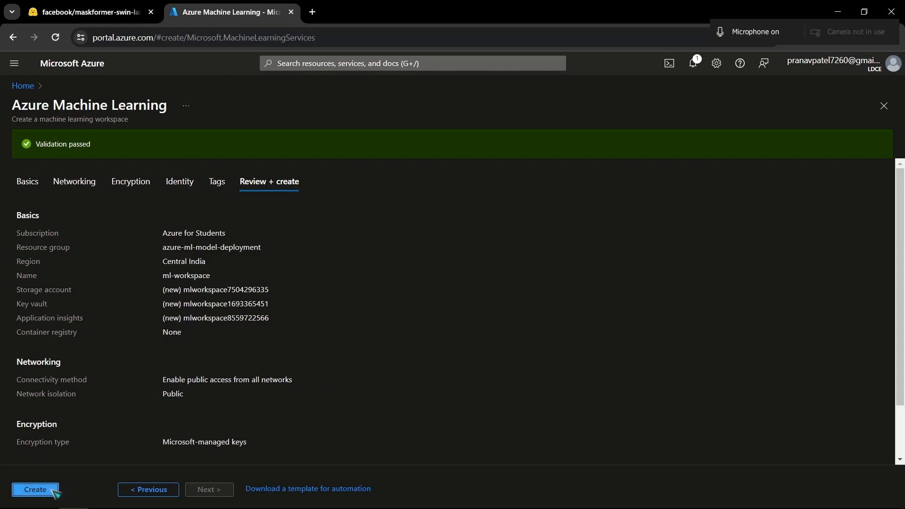
left_click(53, 491)
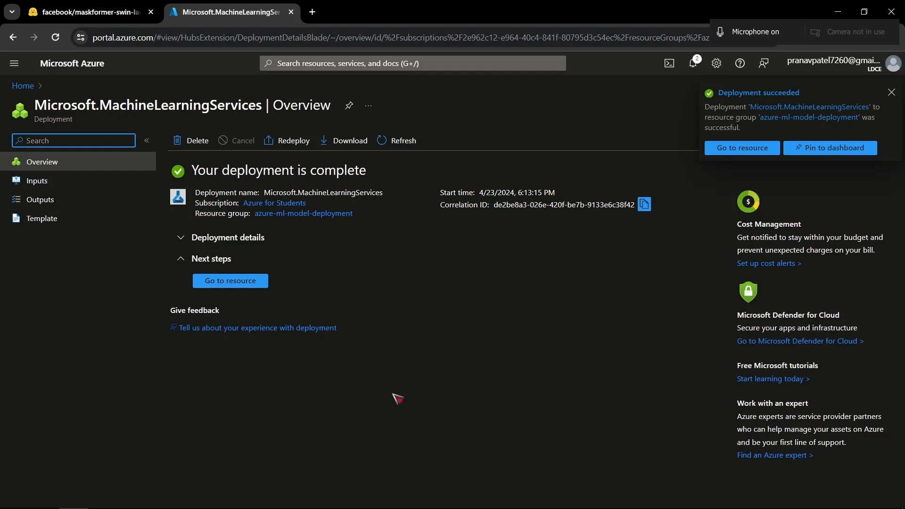
- View the deployed resource's overview, and return to the deployment overview
left_click(229, 283)
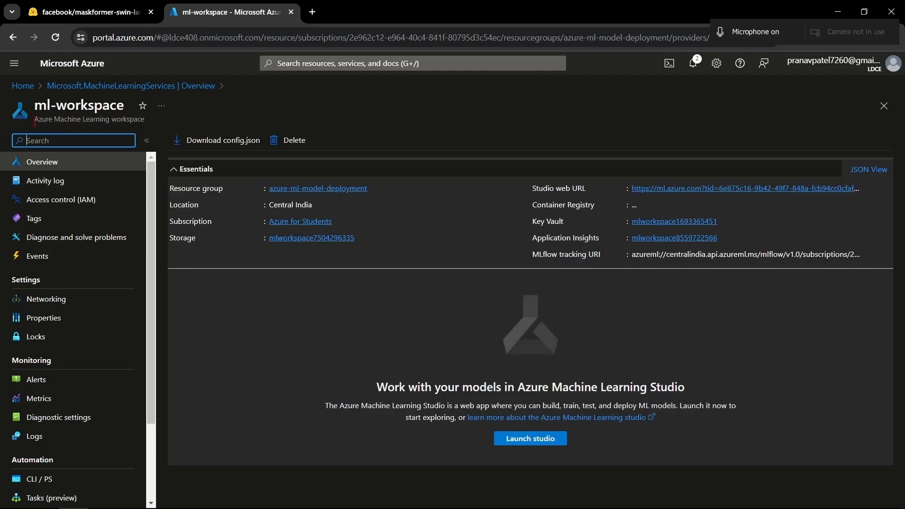
left_click_drag(35, 120, 145, 123)
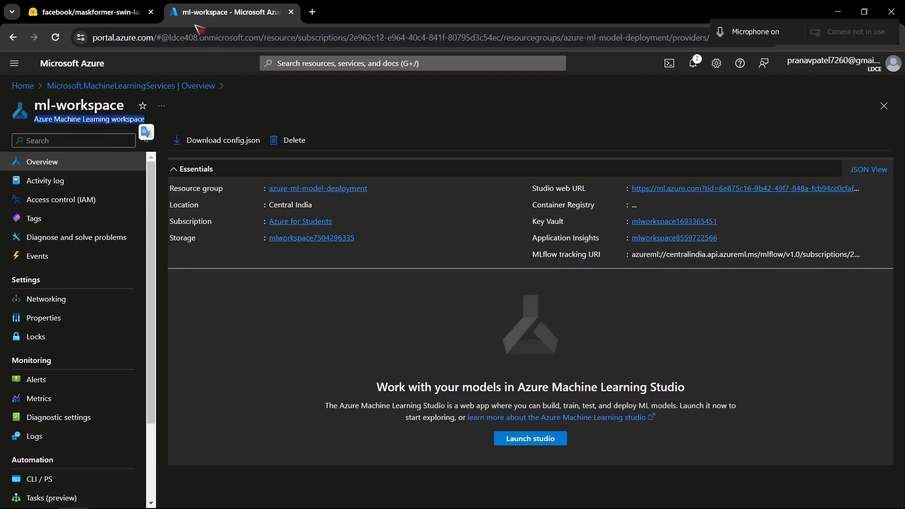
left_click(132, 86)
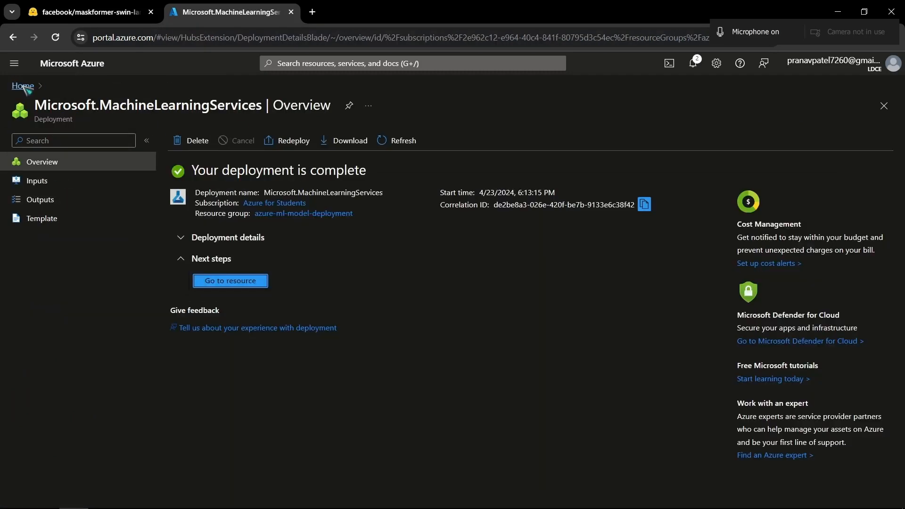
- Open ml-workspace from the azure-ml-model-deployment resource group, starting from the portal home
left_click(22, 87)
left_click(195, 295)
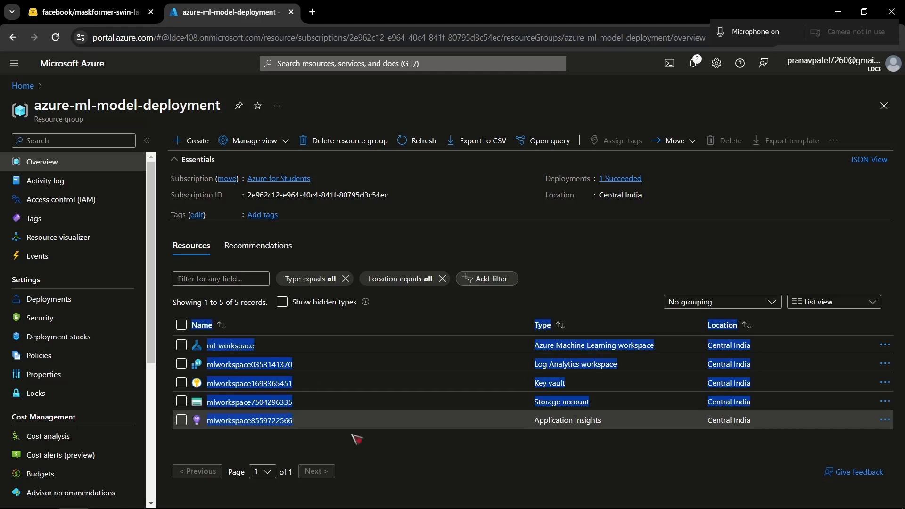
left_click(236, 347)
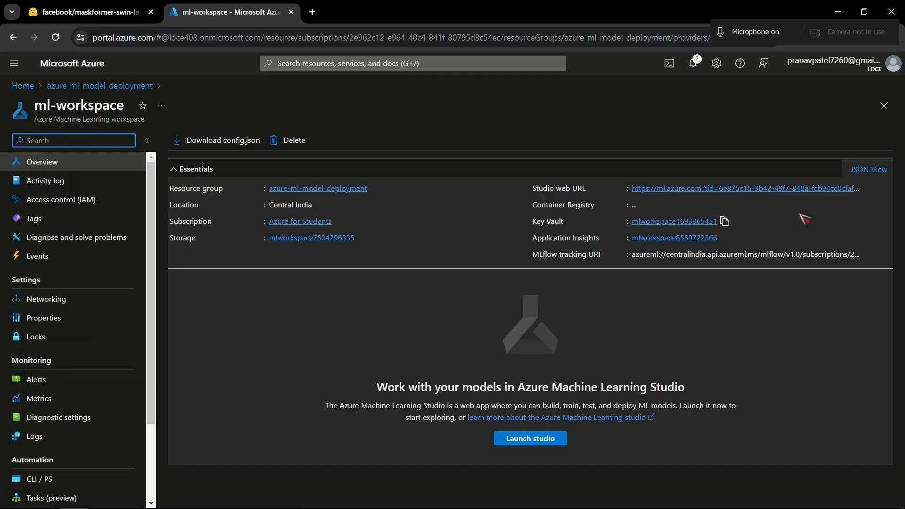
- Copy the workspace's Studio web URL, open it in a new browser tab and dismiss the welcome message
left_click(869, 188)
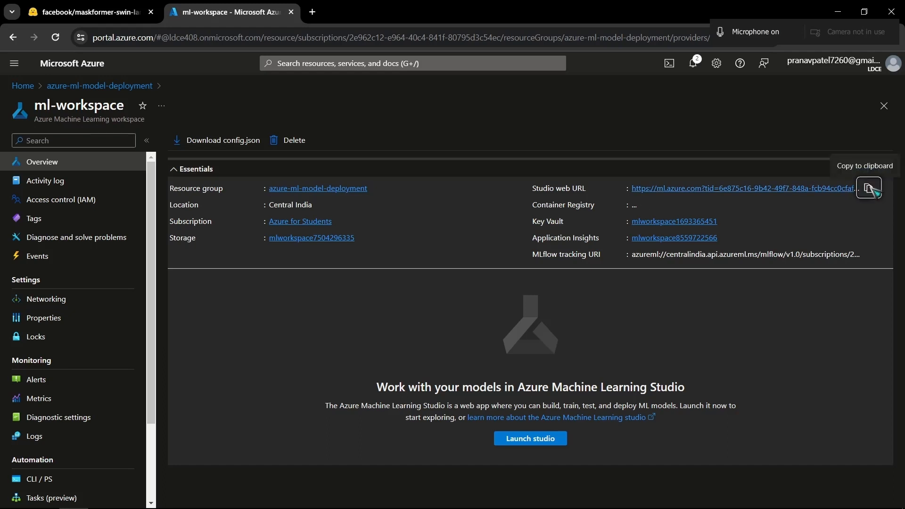
left_click(313, 11)
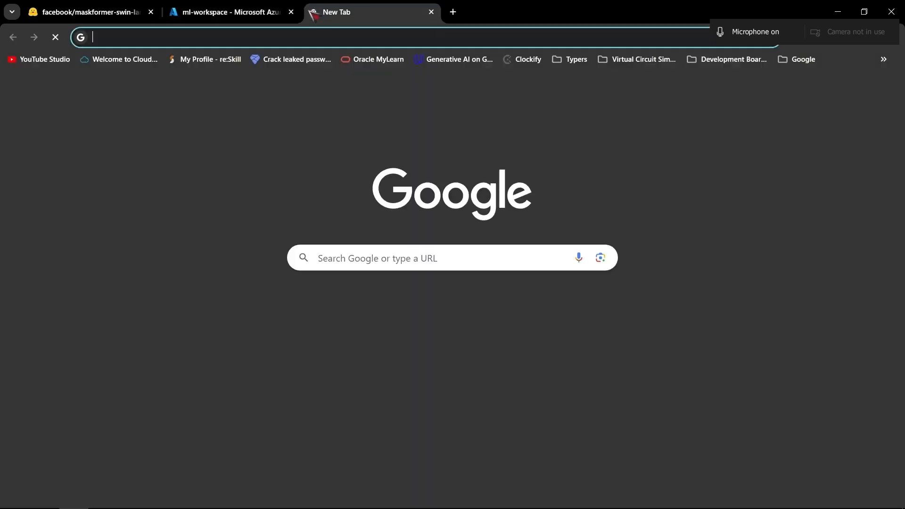
key("ctrl+v")
key("Return")
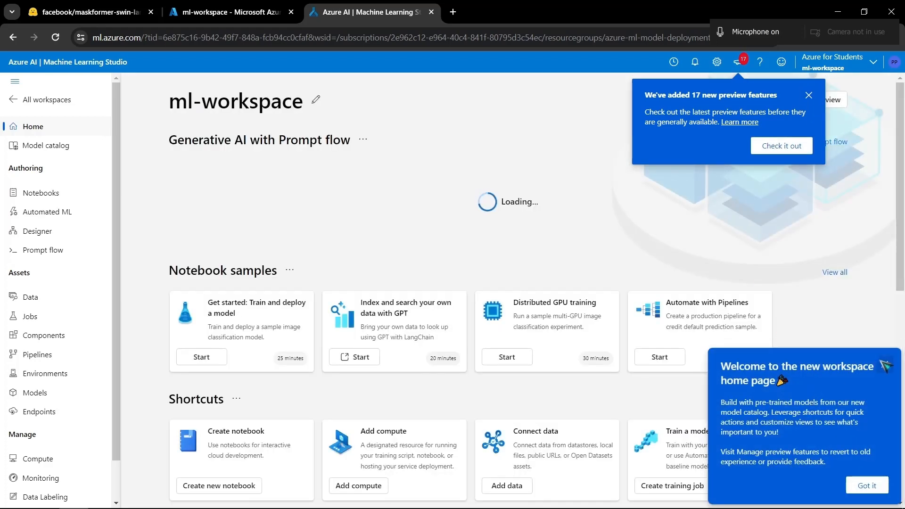
left_click(884, 363)
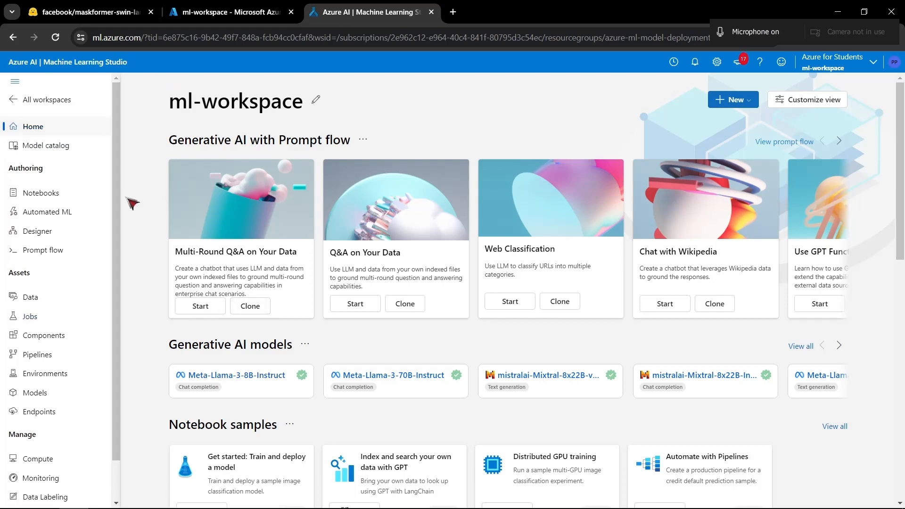
- Look over the studio home page, open the model catalog and submit a rating of 9 in the recommendation survey
scroll(211, 363, "down", 10)
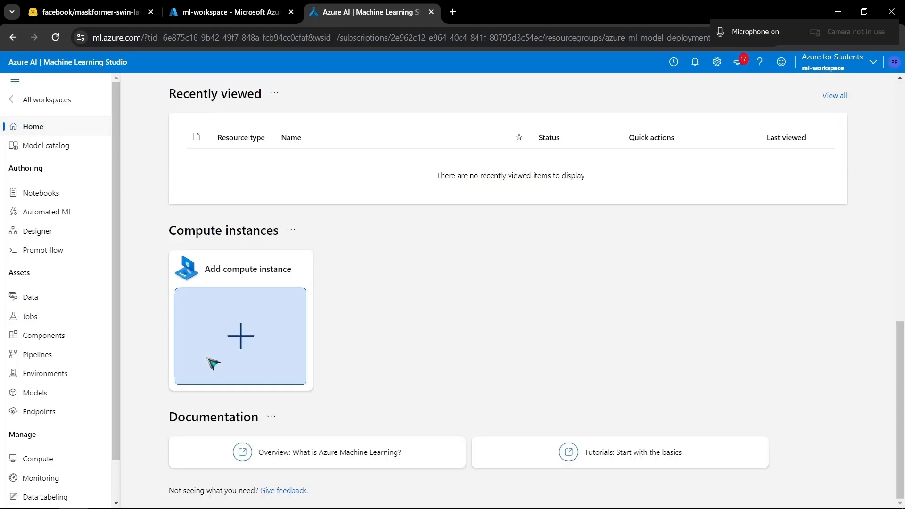
scroll(212, 363, "up", 10)
left_click(46, 145)
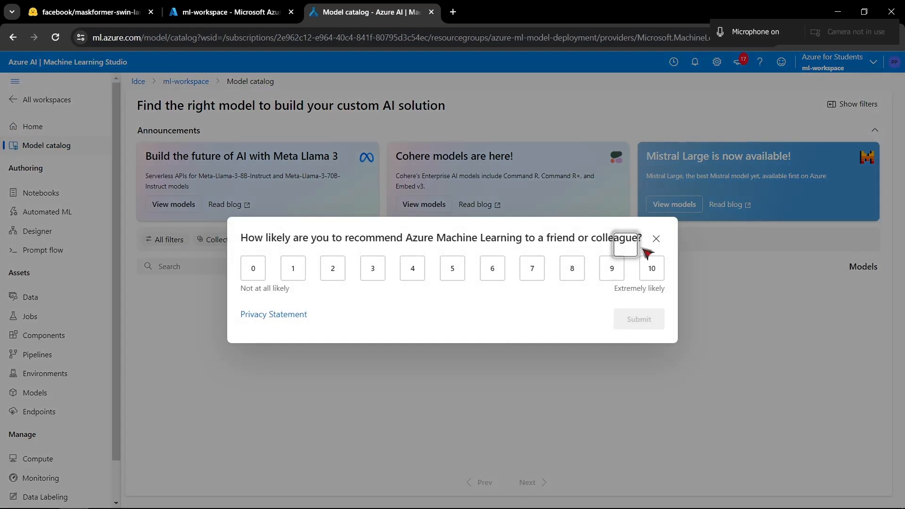
left_click(612, 273)
left_click(645, 318)
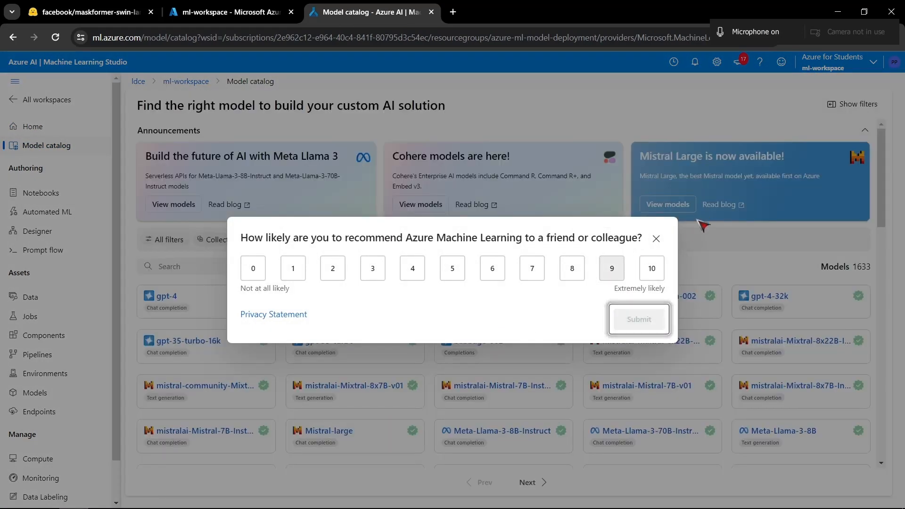
- Browse the models in the catalog and show all the available filters
scroll(403, 351, "down", 3)
scroll(403, 352, "down", 15)
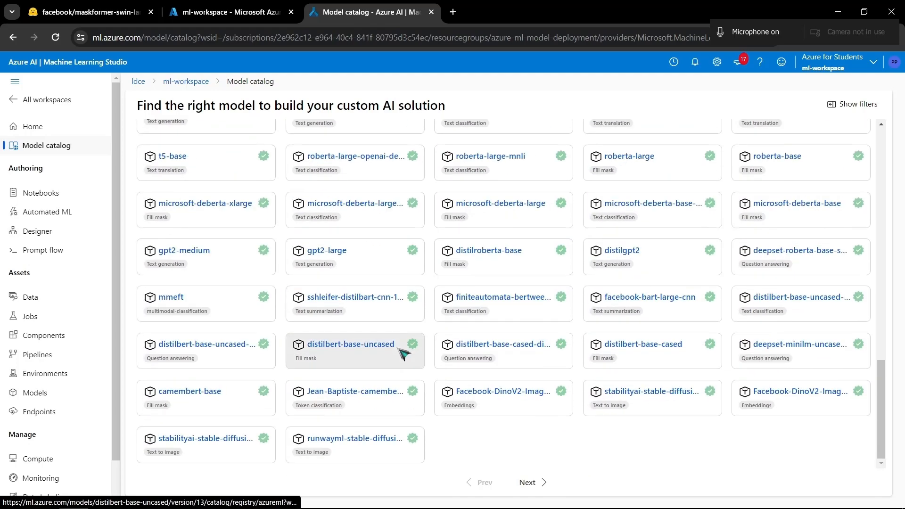
scroll(410, 344, "up", 20)
left_click(171, 238)
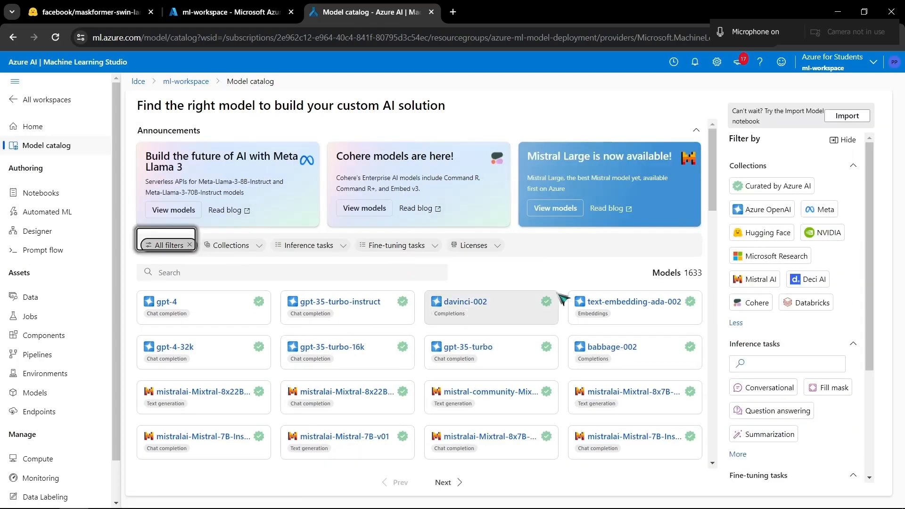
- Expand the list of inference tasks and filter the model catalog by Image segmentation
scroll(783, 188, "down", 3)
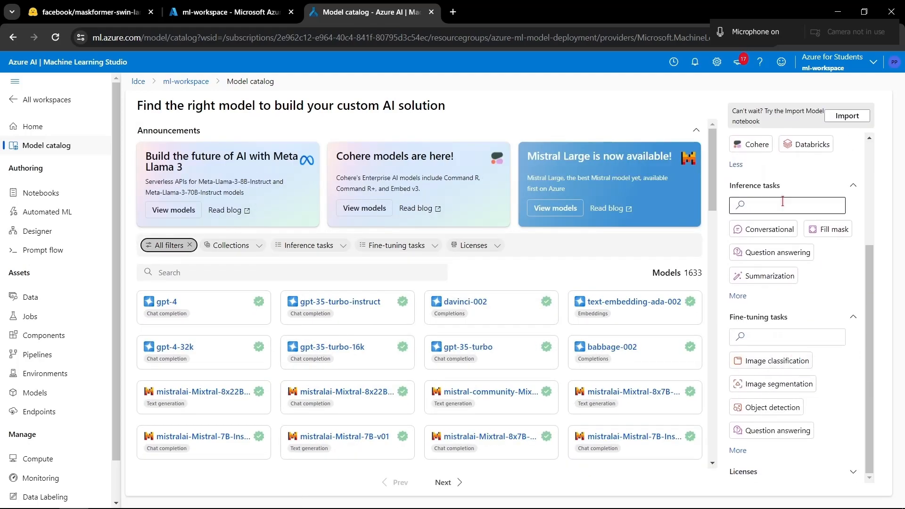
left_click(736, 296)
scroll(733, 295, "down", 3)
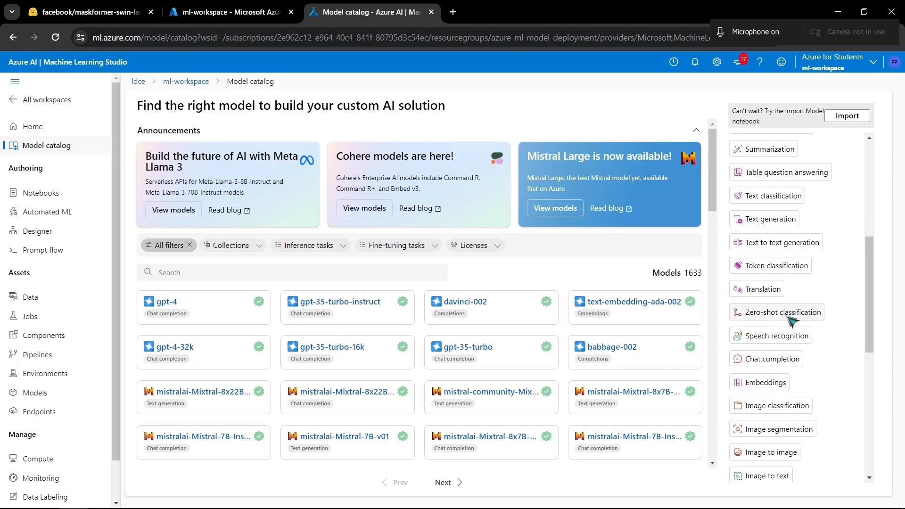
scroll(777, 264, "down", 3)
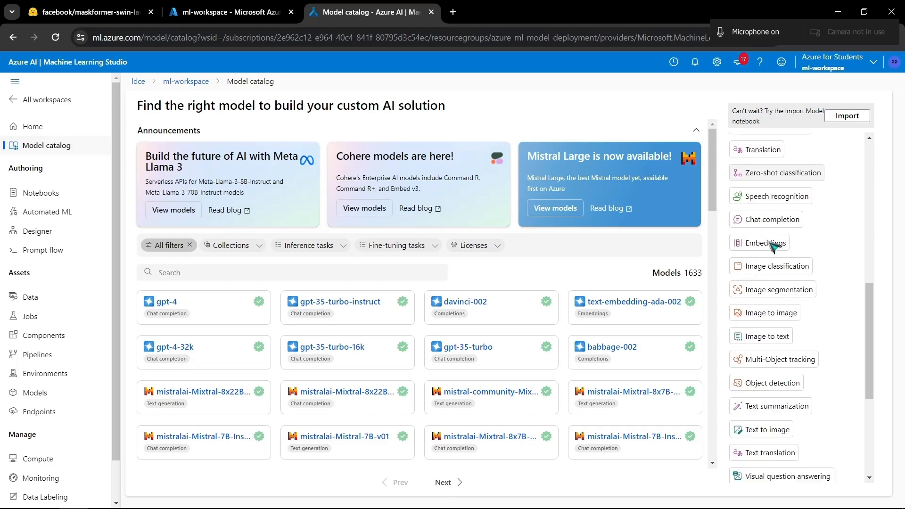
scroll(769, 245, "up", 1)
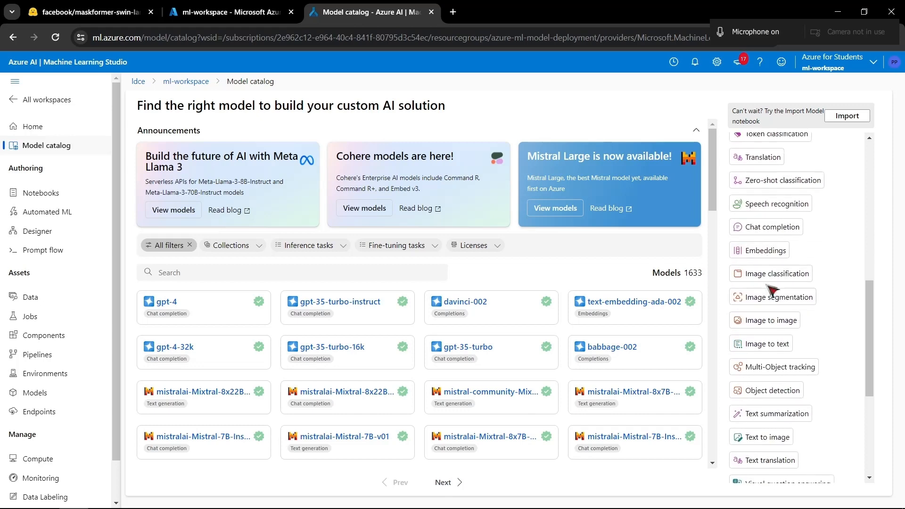
scroll(778, 330, "down", 4)
scroll(775, 282, "up", 4)
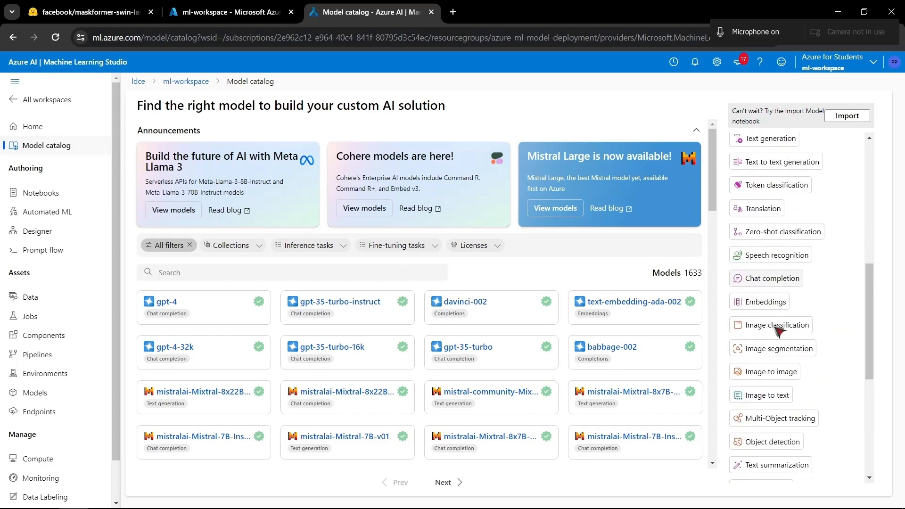
scroll(771, 276, "down", 1)
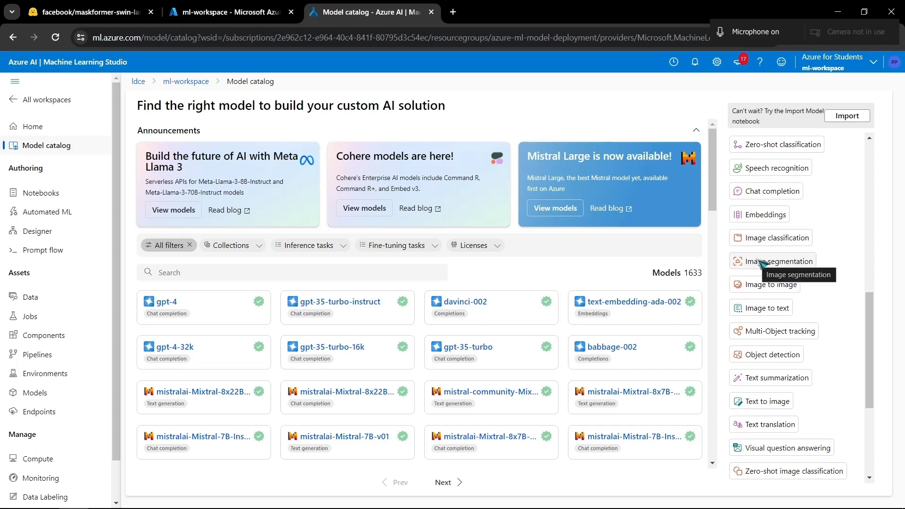
left_click(760, 260)
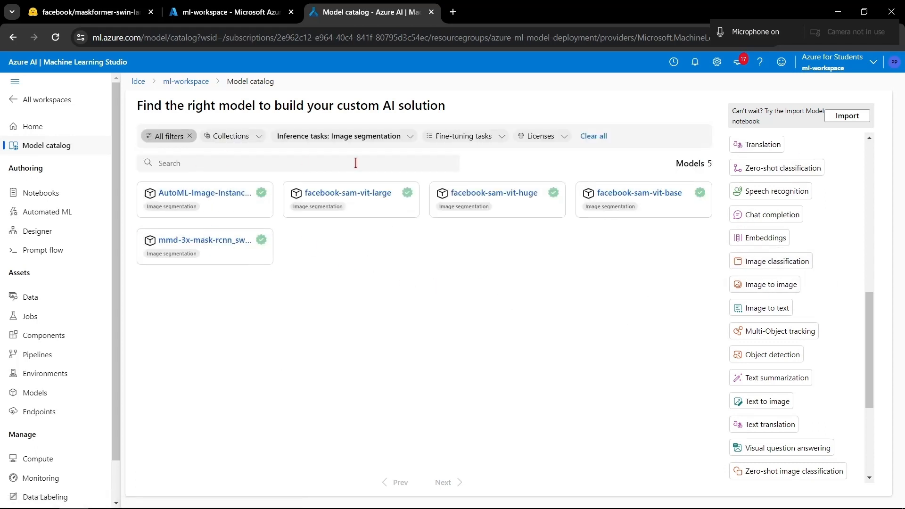
- Compare the filtered segmentation models with the maskformer-swin-large-coco model on Hugging Face, and return to Machine Learning Studio
scroll(780, 276, "up", 5)
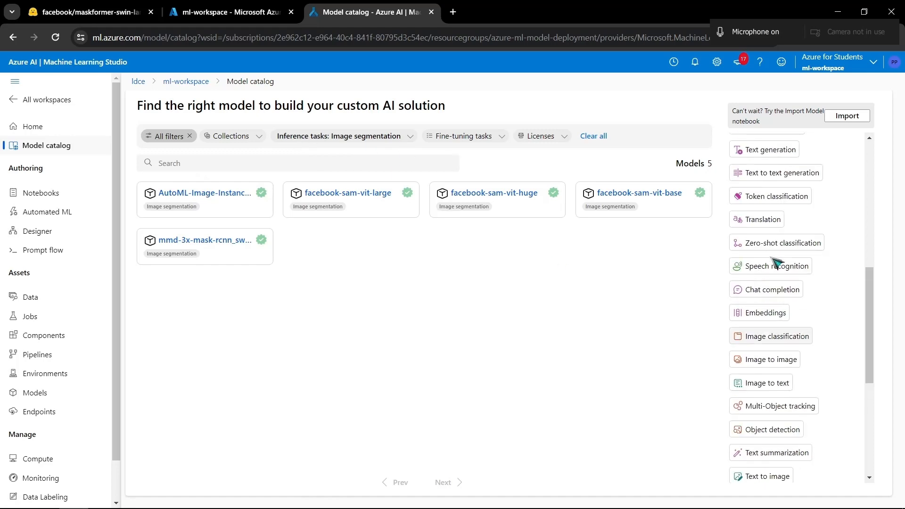
scroll(776, 260, "down", 5)
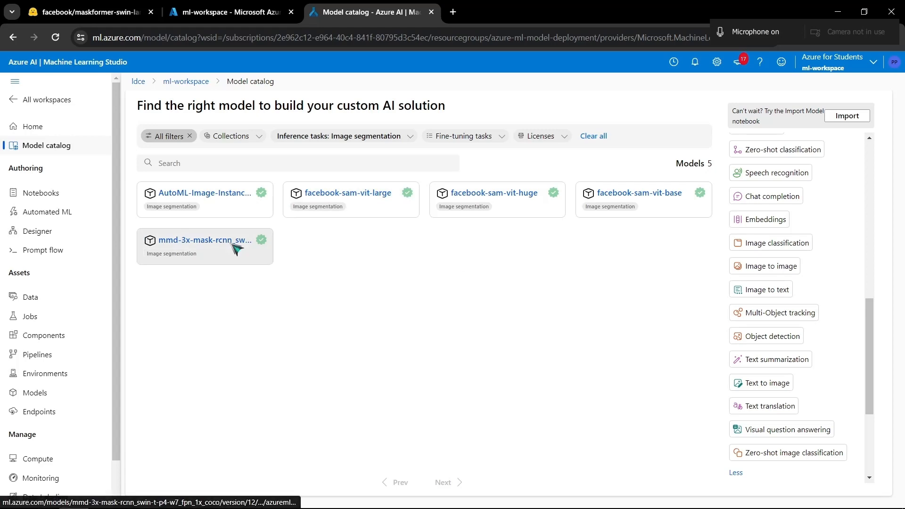
left_click(116, 6)
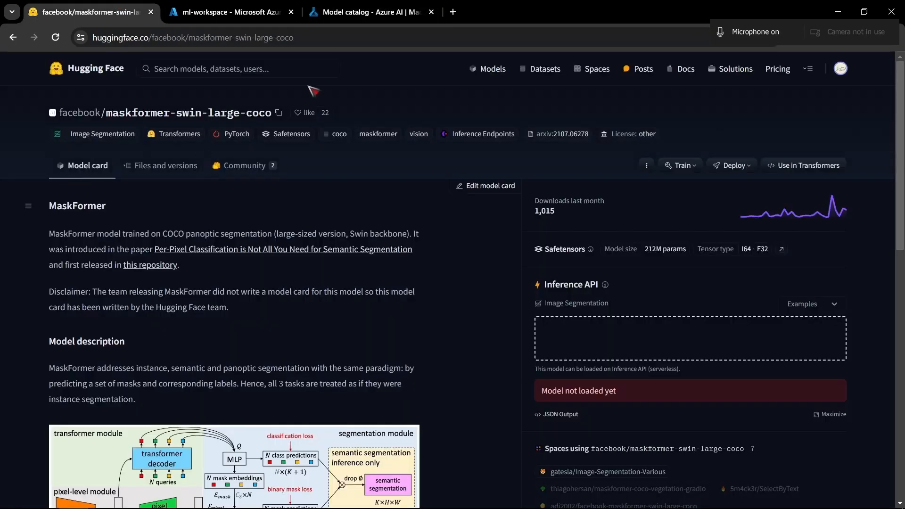
left_click(372, 12)
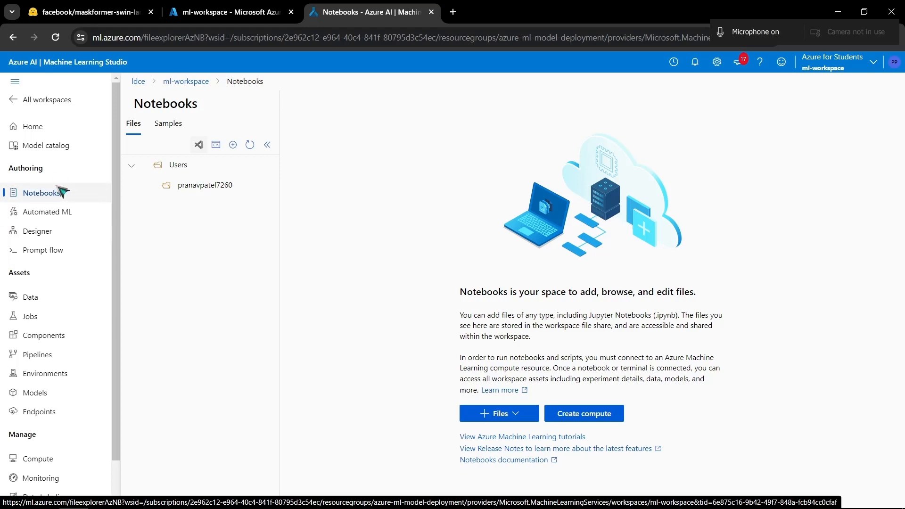
- Look through the studio's Automated ML, Designer, Prompt flow and Data pages
left_click(65, 213)
left_click(61, 235)
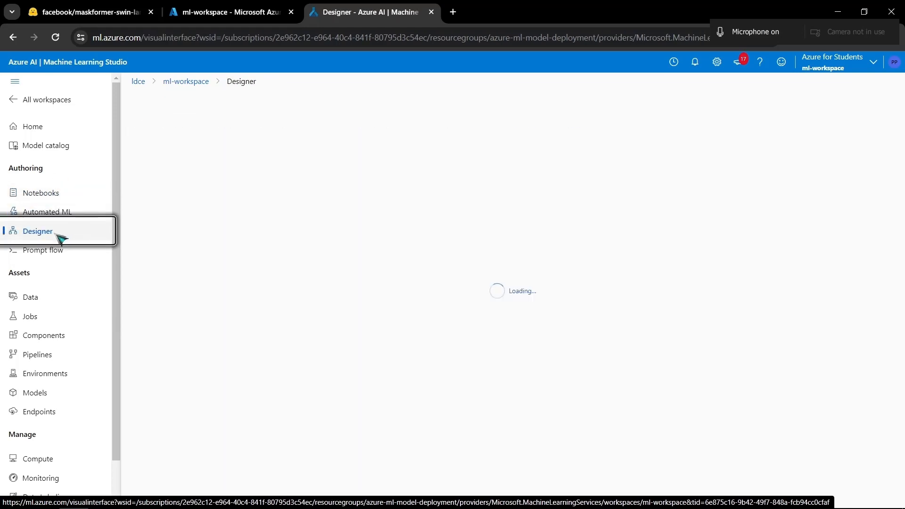
left_click(66, 251)
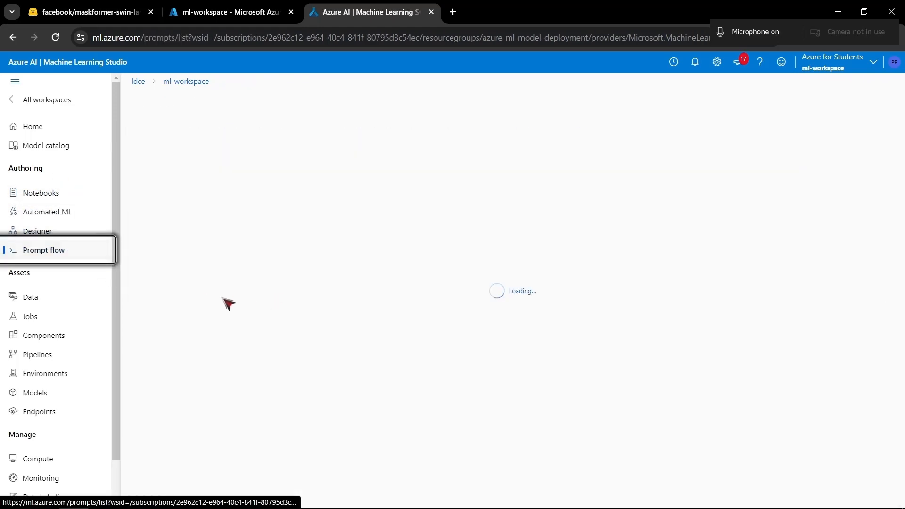
scroll(64, 303, "down", 2)
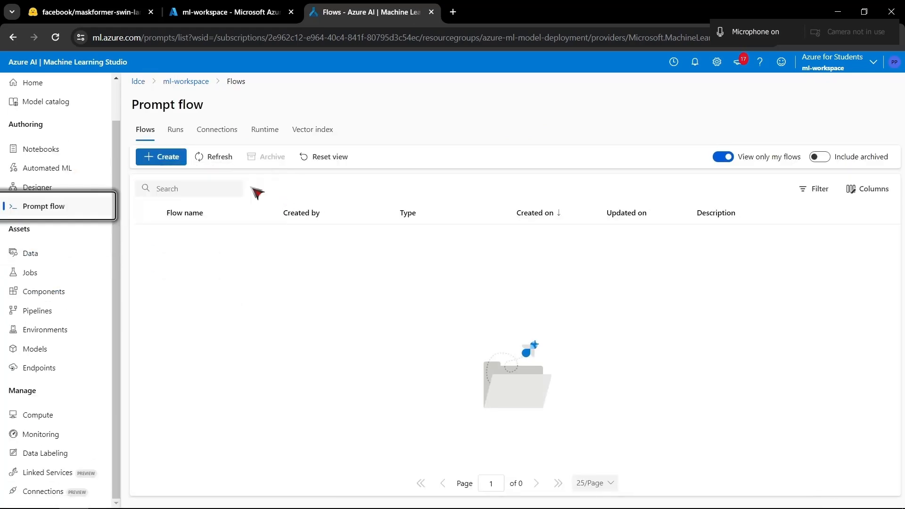
left_click(72, 262)
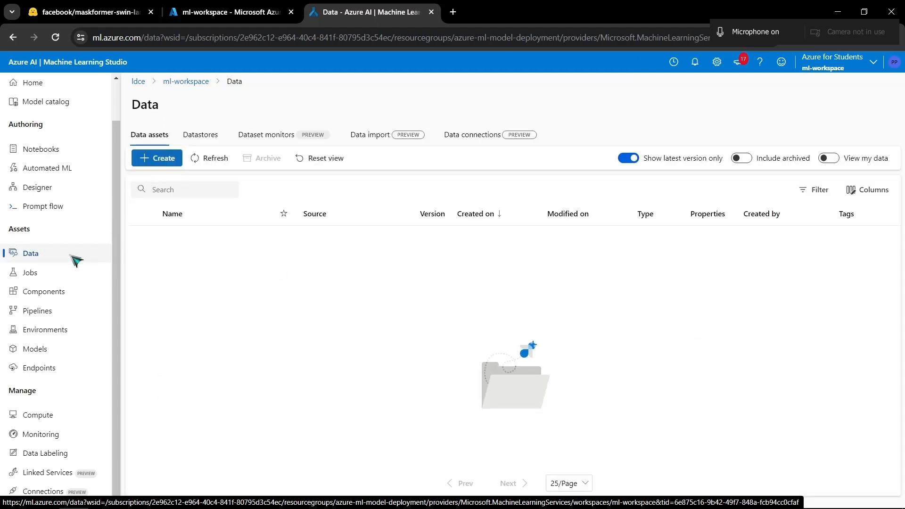
- Look through the studio's Jobs, Components, Pipelines, Environments and Endpoints pages
left_click(55, 273)
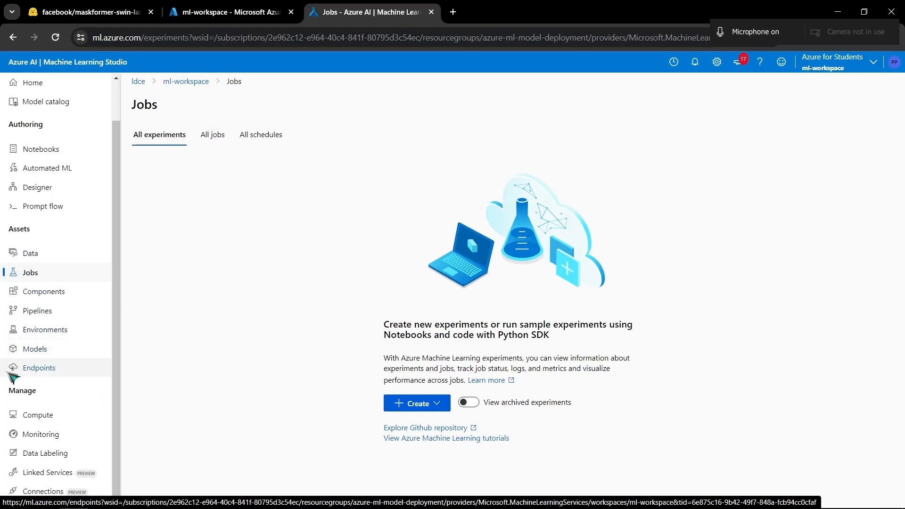
left_click(44, 291)
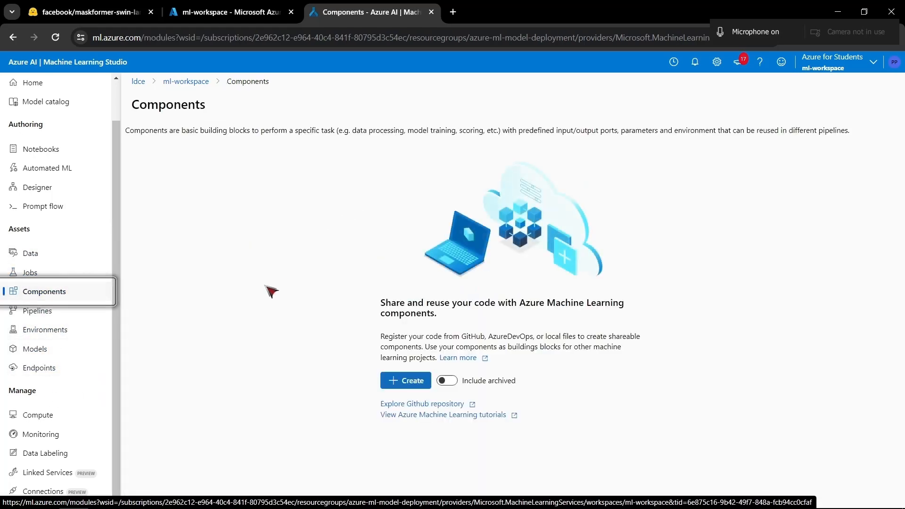
left_click(37, 311)
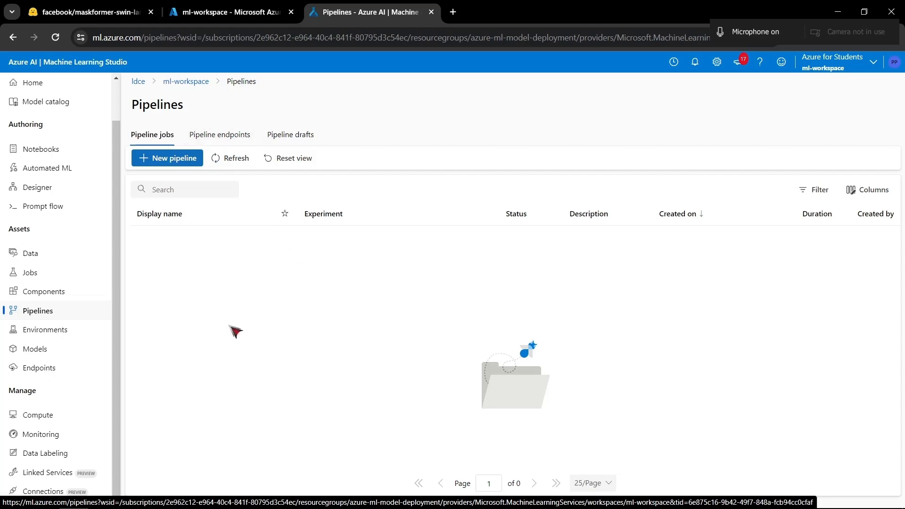
left_click(80, 329)
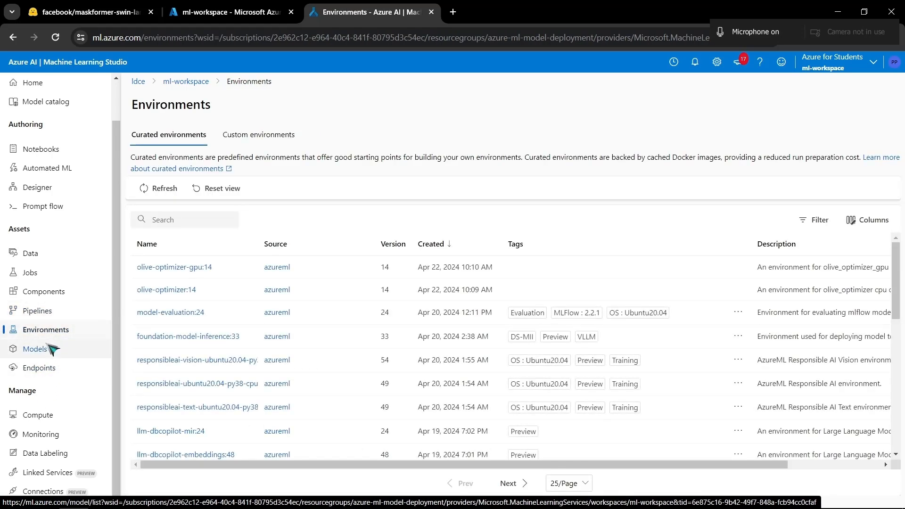
left_click(42, 367)
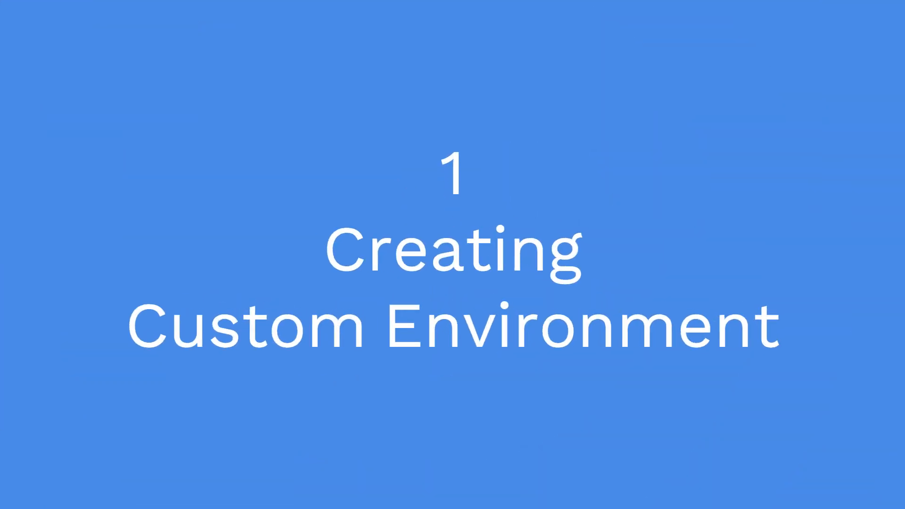
- Return to the Environments page and browse the list of curated environments
left_click(47, 330)
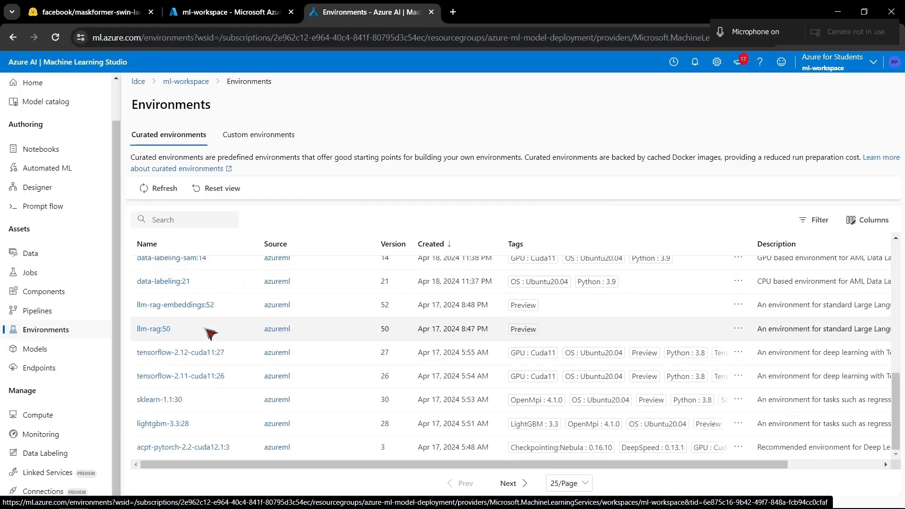
scroll(211, 334, "up", 8)
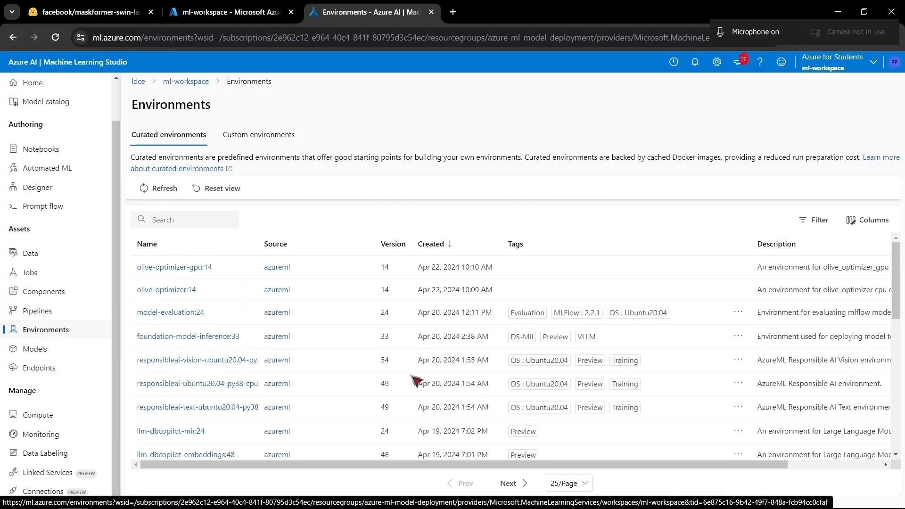
scroll(360, 378, "down", 5)
scroll(359, 377, "up", 5)
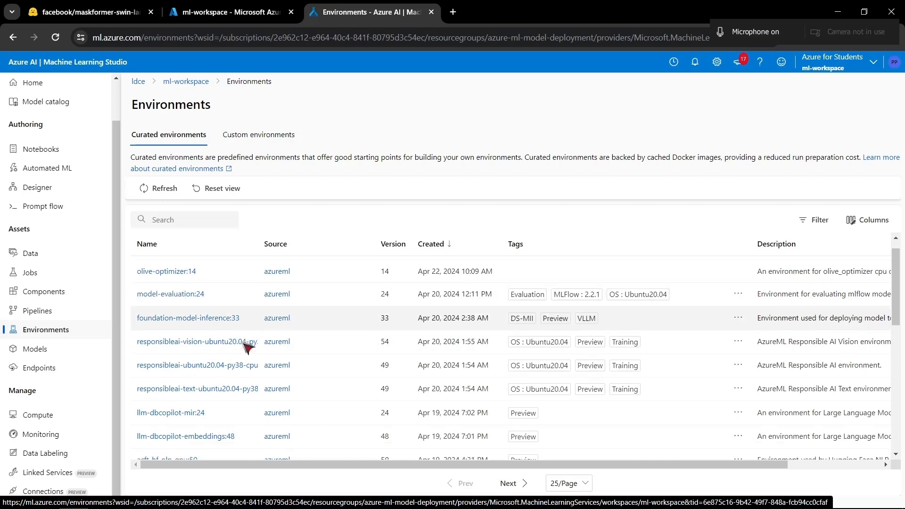
scroll(254, 345, "down", 5)
scroll(273, 347, "up", 5)
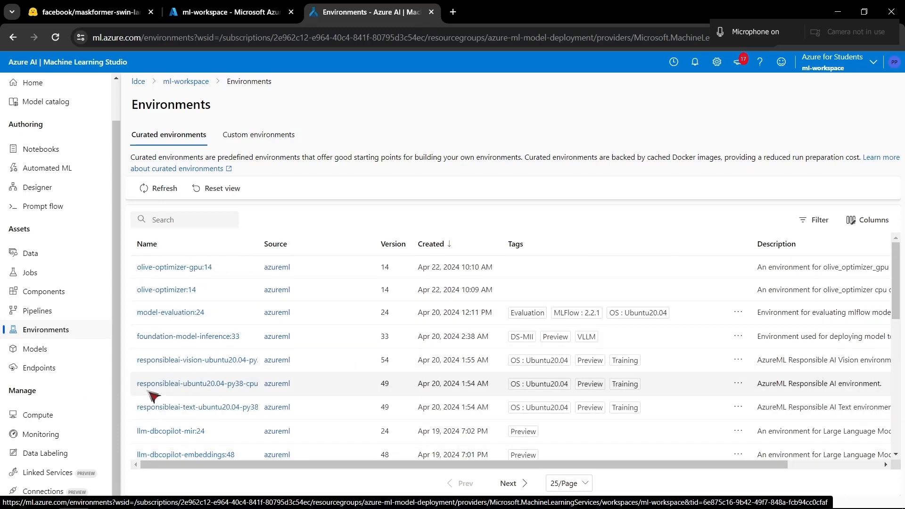
- Show the custom environments, start creating a new one and look over its settings form
left_click(246, 140)
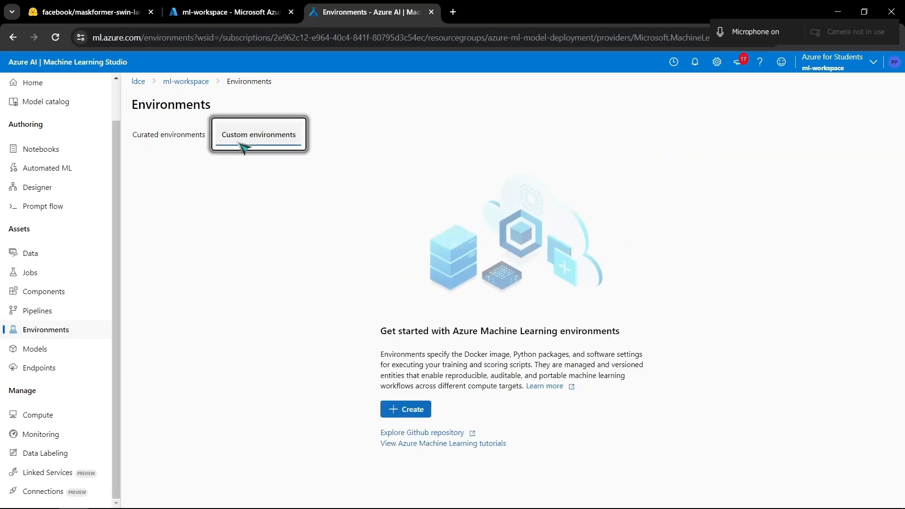
left_click(390, 406)
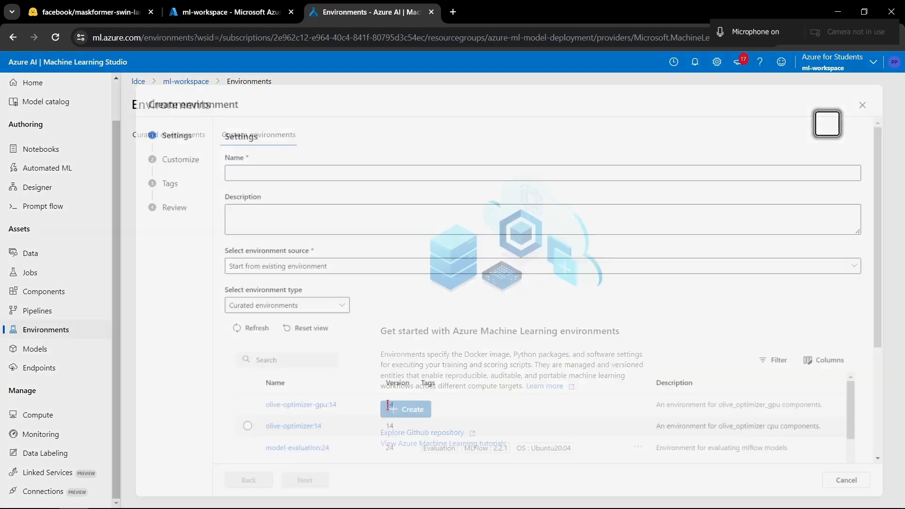
scroll(373, 353, "down", 1)
scroll(392, 352, "down", 5)
scroll(391, 330, "up", 8)
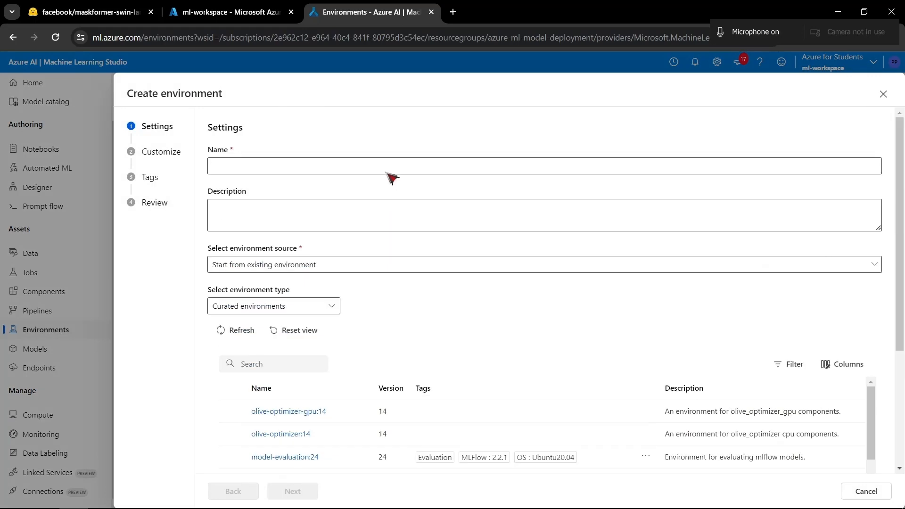
left_click(255, 168)
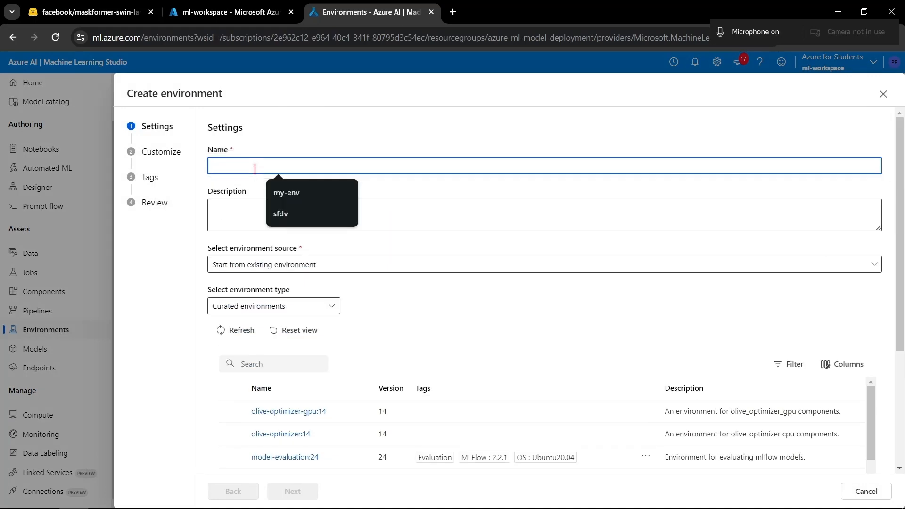
- Switch to VS Code, examine the channels and dependencies in conda.yaml, and return to the environment form in Machine Learning Studio
key("alt+Tab")
key("alt+Tab")
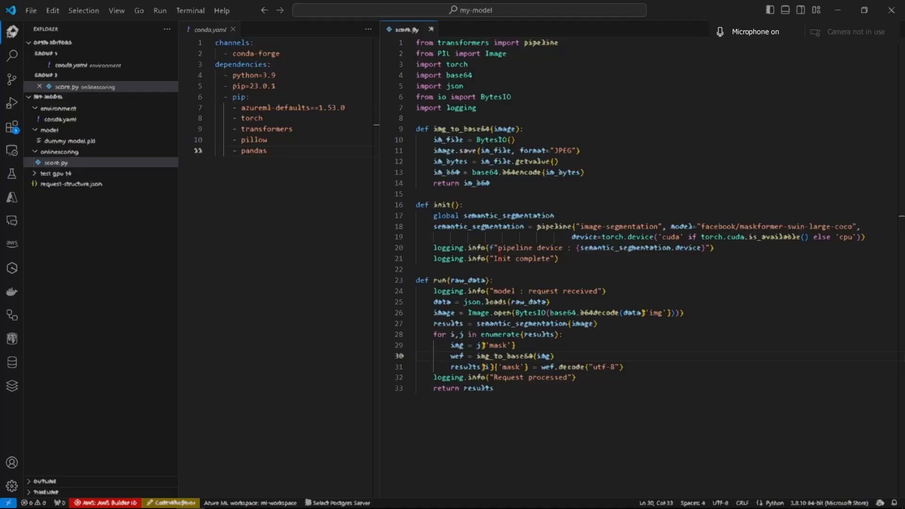
left_click(285, 160)
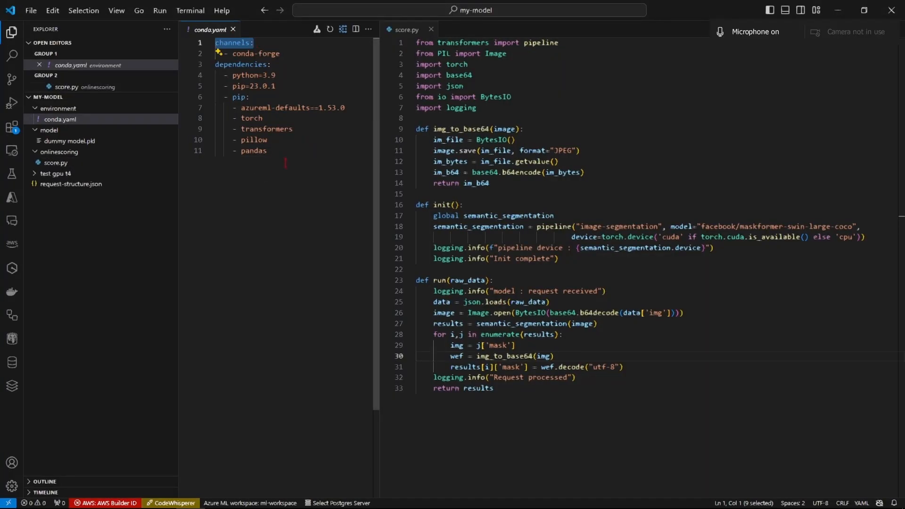
key("ctrl+a")
left_click(307, 209)
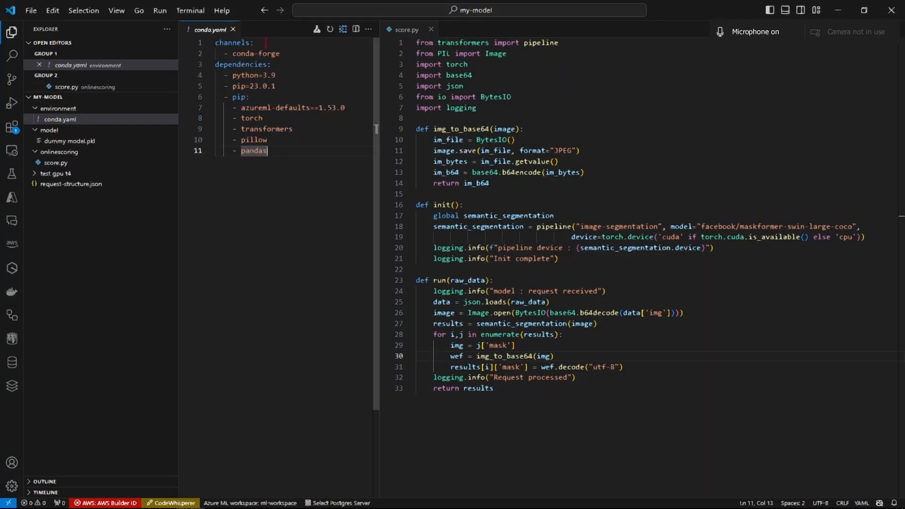
key("ctrl+Home")
key("ctrl+End")
key("ctrl+a")
left_click(277, 231)
key("ctrl+a")
left_click(298, 61)
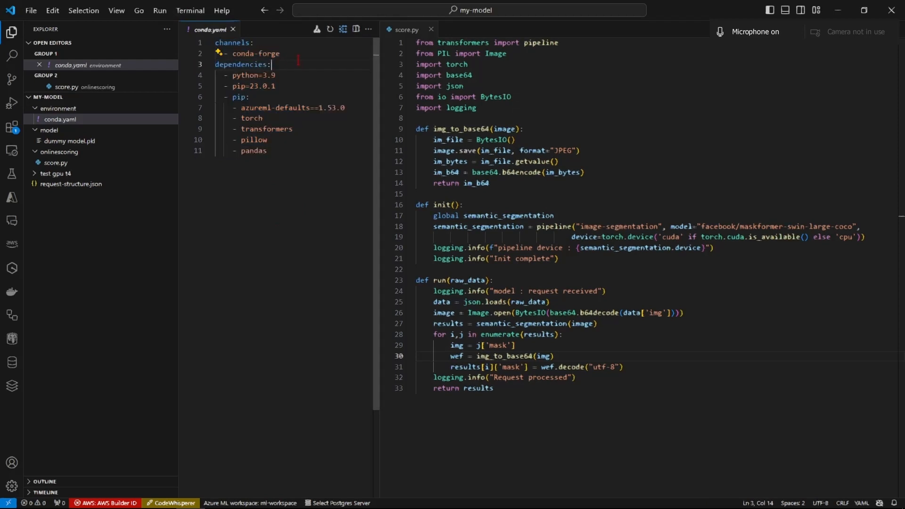
key("ctrl+Home")
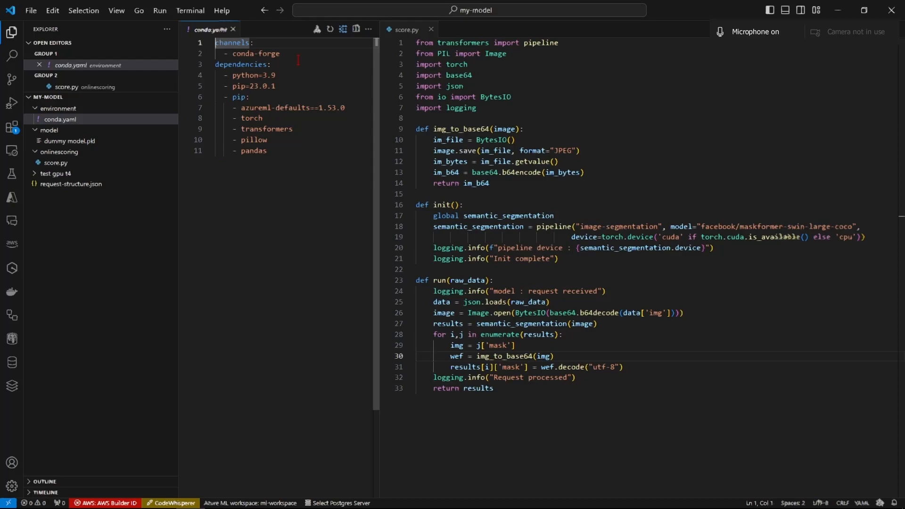
key("alt+Tab")
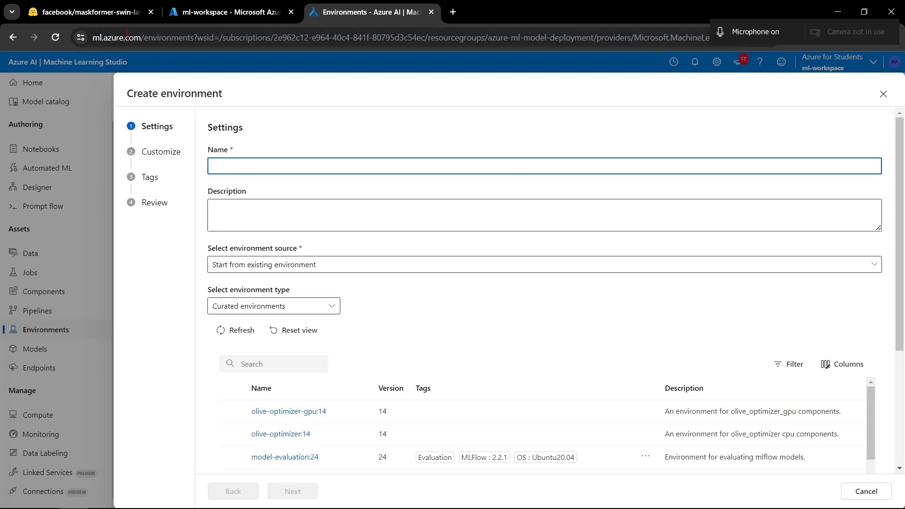
- Review the complete conda.yaml in VS Code once more alongside the environment settings, ending back in Machine Learning Studio
left_click(274, 170)
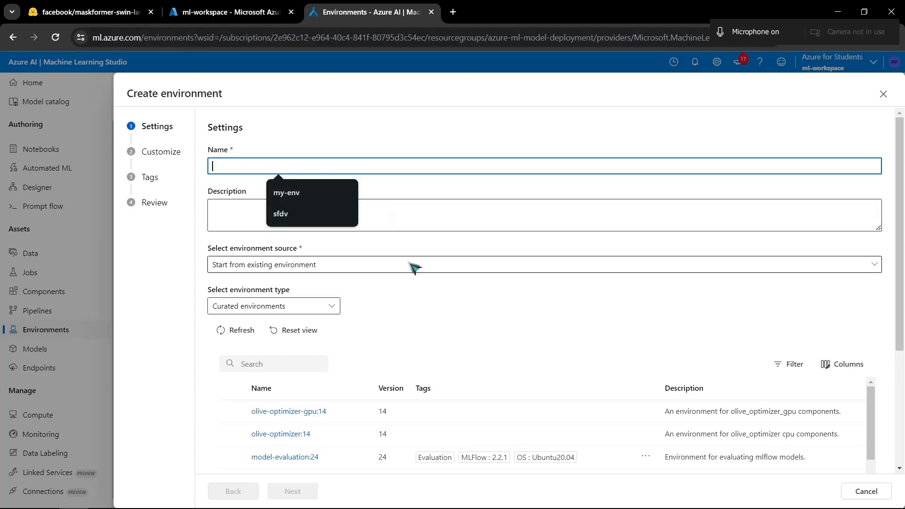
left_click(402, 286)
key("alt+Tab")
key("ctrl+a")
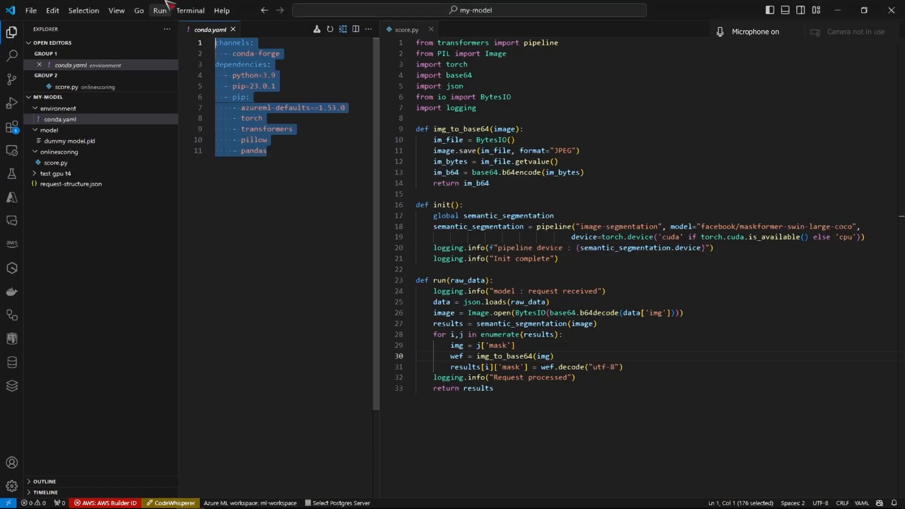
left_click(301, 205)
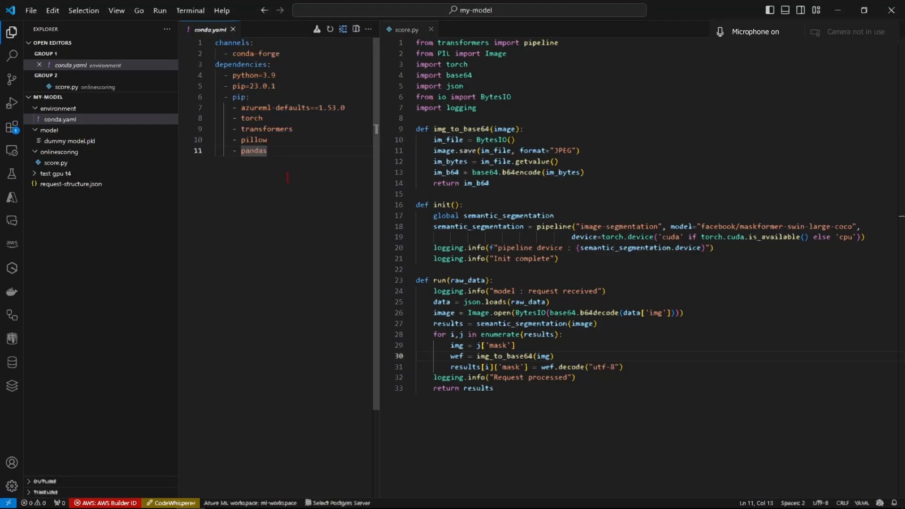
key("ctrl+a")
left_click(294, 181)
key("alt+Tab")
key("alt+Tab")
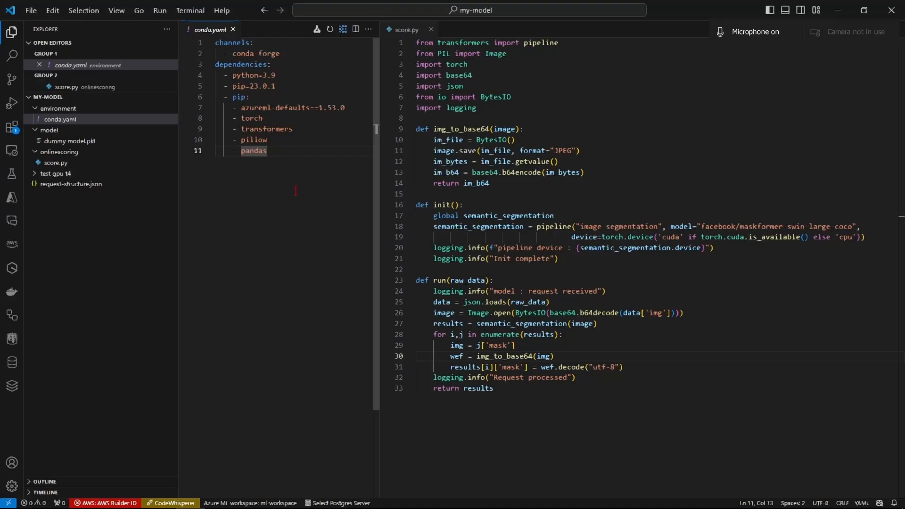
key("ctrl+a")
left_click(313, 215)
key("ctrl+a")
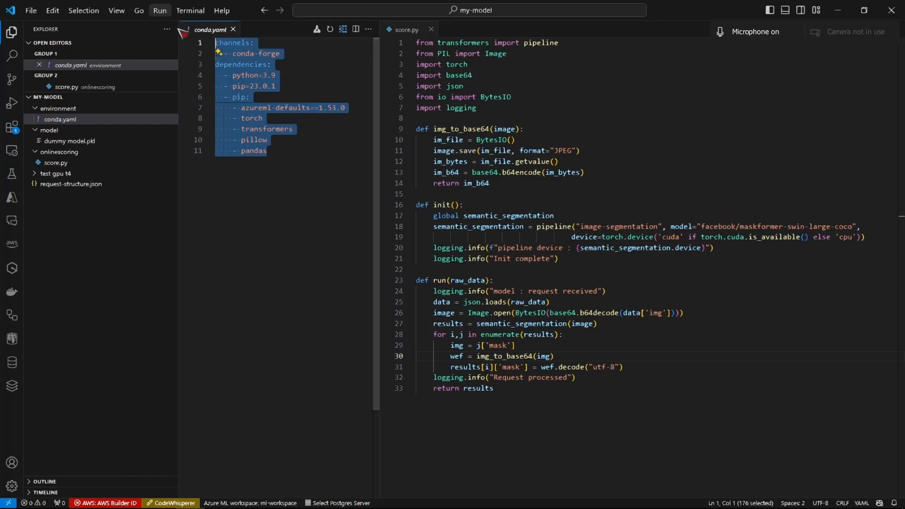
left_click(314, 215)
key("alt+Tab")
- Name the environment my-env and set its source to "Use existing docker image with optional conda file"
left_click(363, 166)
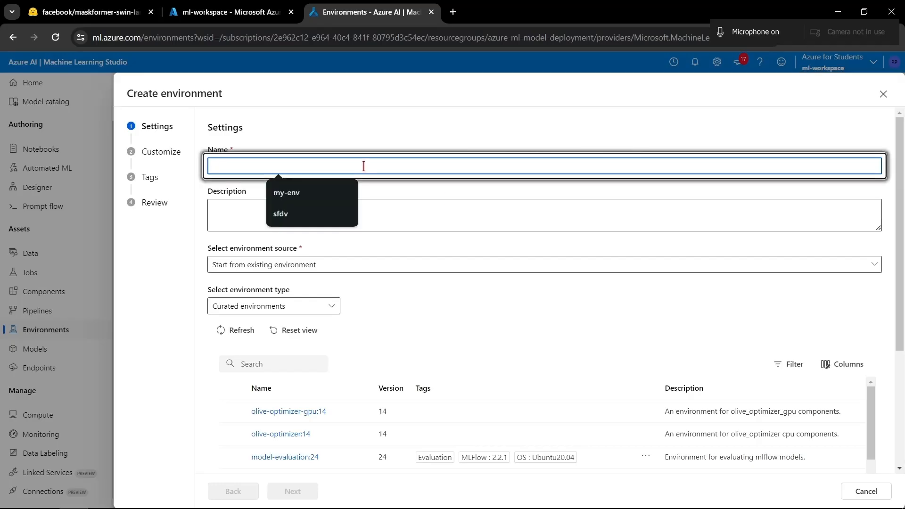
left_click(331, 198)
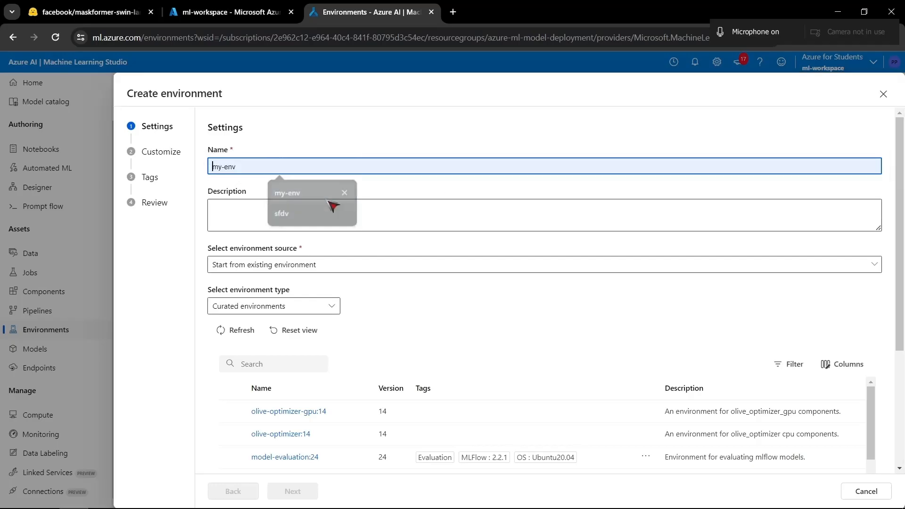
left_click(318, 208)
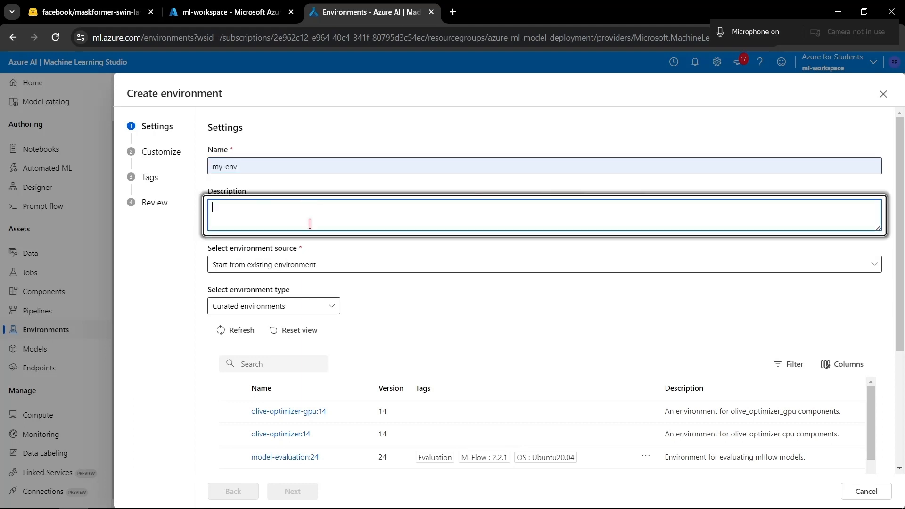
scroll(349, 226, "down", 2)
scroll(326, 186, "up", 1)
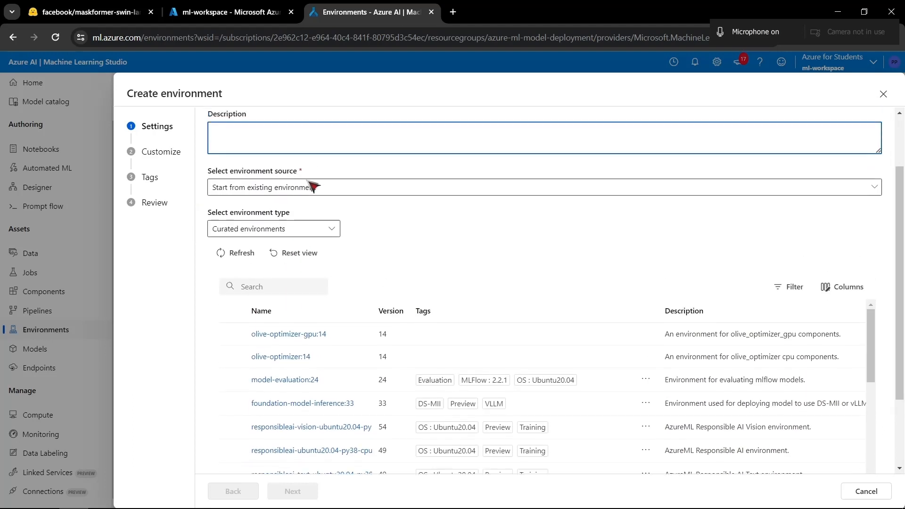
scroll(312, 187, "up", 1)
left_click(356, 194)
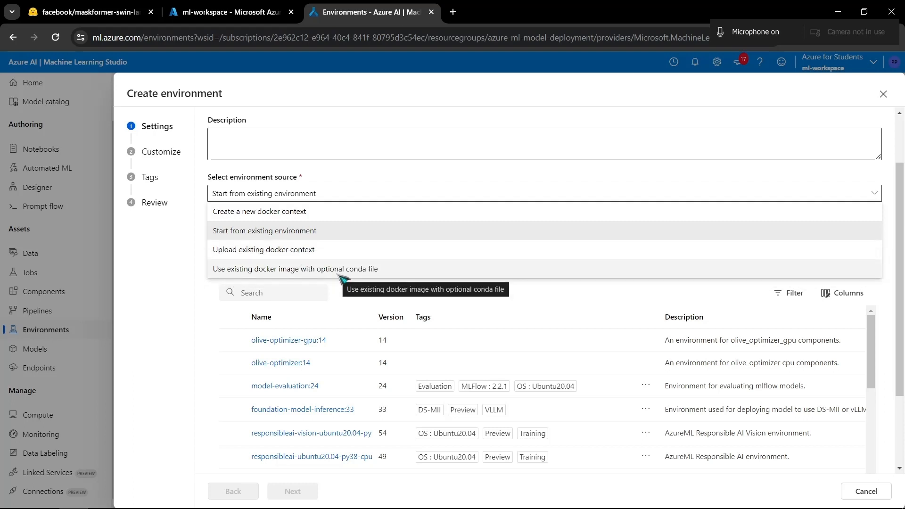
left_click(297, 270)
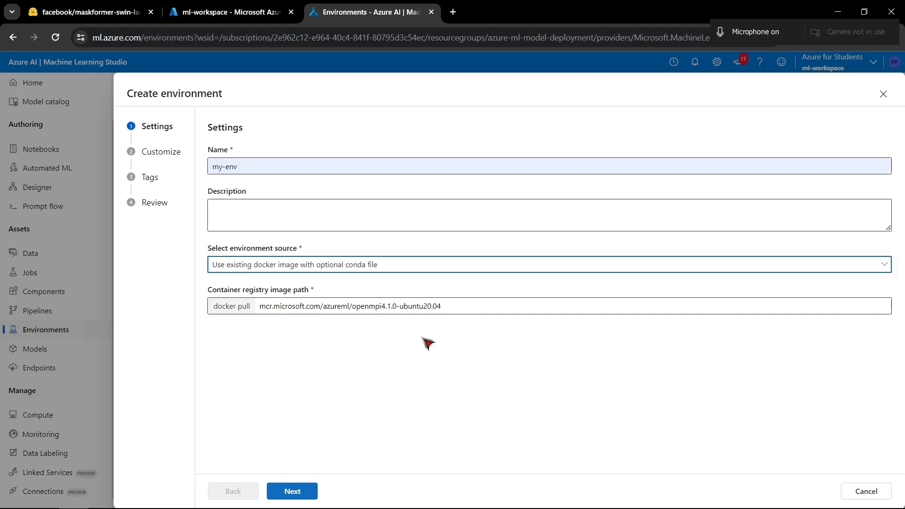
- Examine the container registry image path, check conda.yaml in VS Code, and return to the environment settings
mouse_move(260, 306)
left_mouse_down()
mouse_move(452, 305)
mouse_move(263, 304)
left_mouse_up()
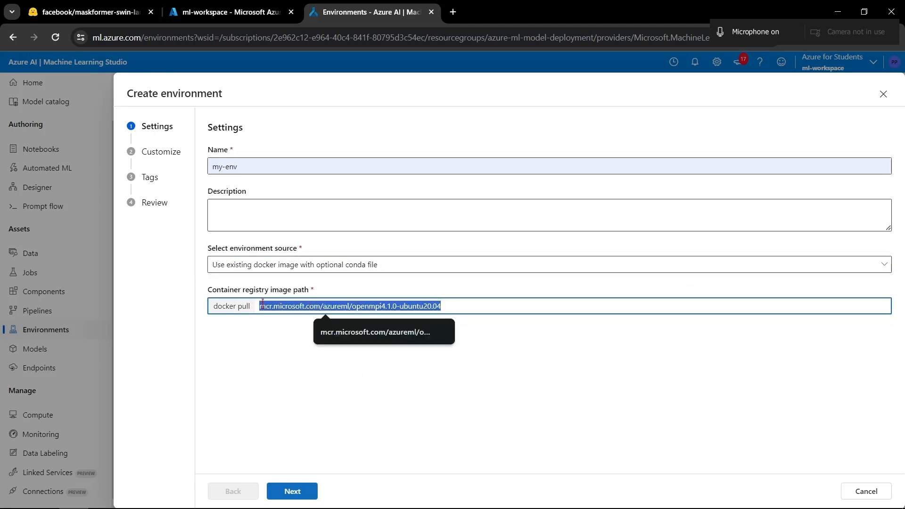
double_click(346, 303)
left_click(458, 305)
left_click(376, 392)
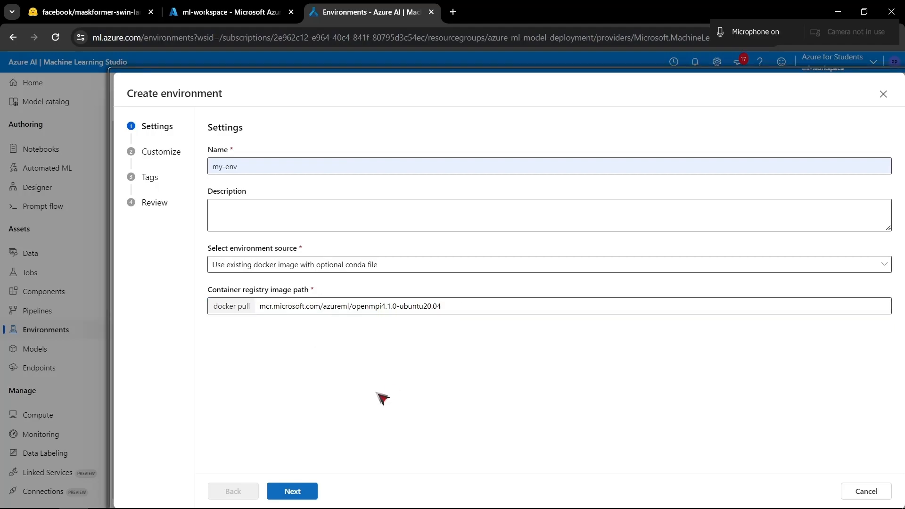
key("alt+Tab")
key("ctrl+a")
left_click(301, 206)
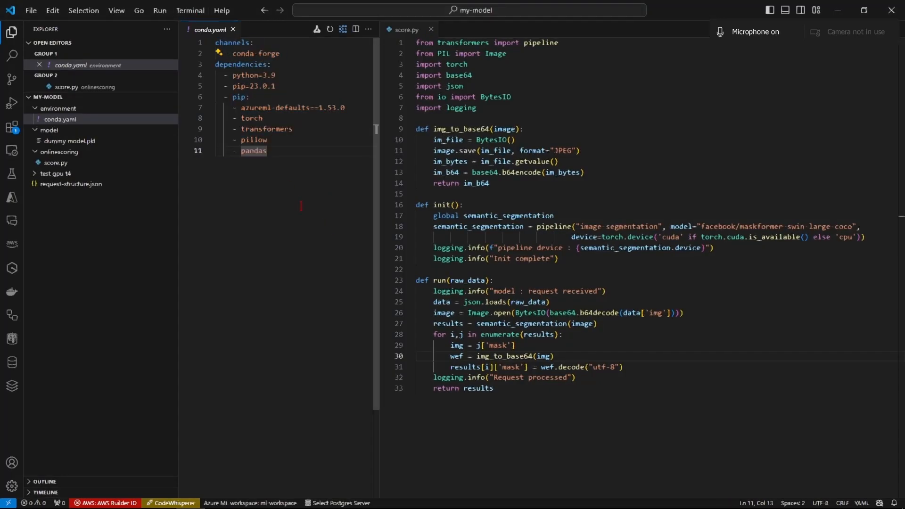
key("alt+Tab")
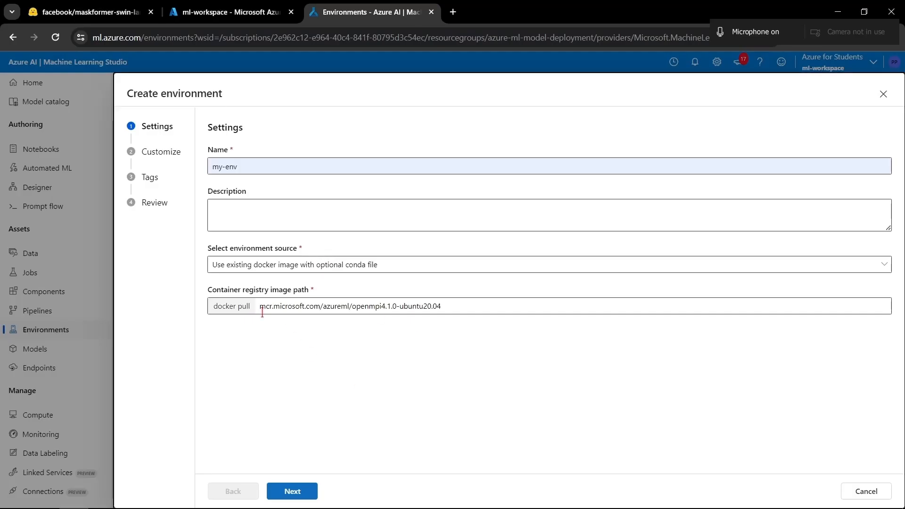
- Continue to the Customize stage and copy the full contents of conda.yaml from VS Code into the environment's conda.yml
left_click(291, 491)
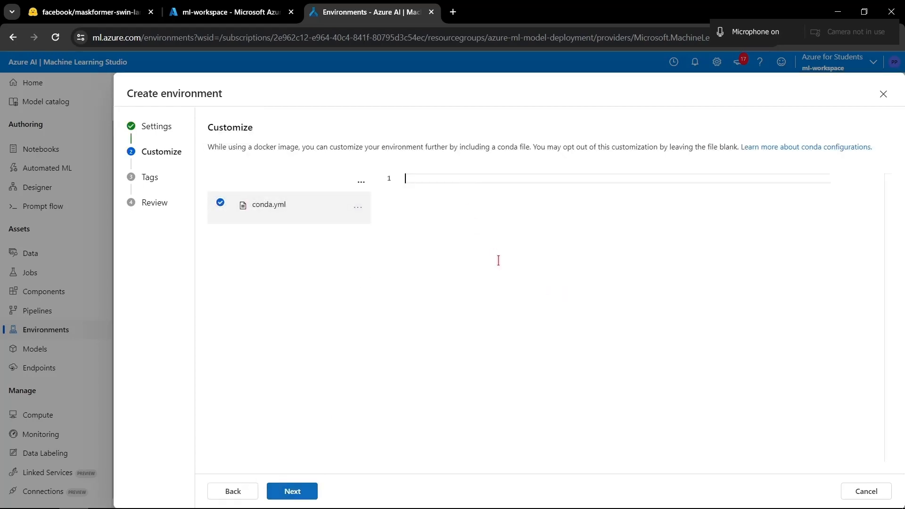
key("alt+Tab")
key("ctrl+a")
key("ctrl+c")
key("alt+Tab")
left_click(634, 283)
key("ctrl+v")
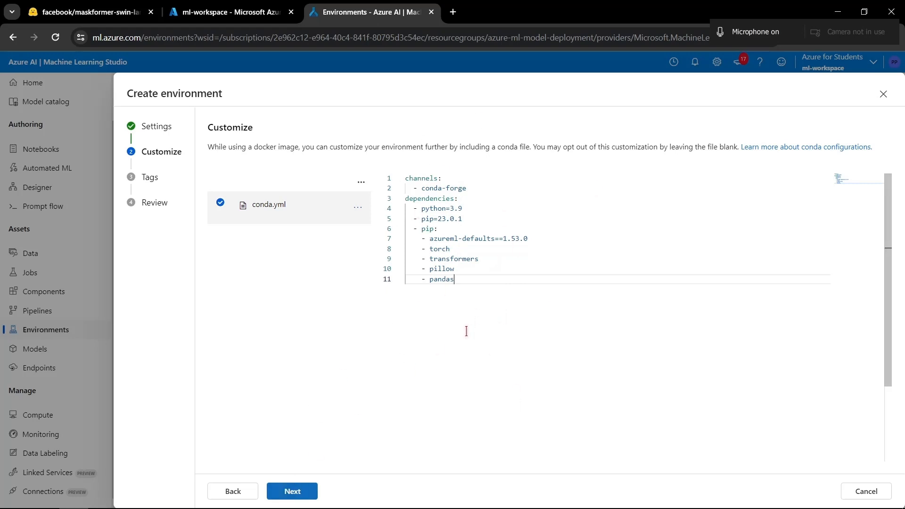
- Finish the environment wizard without adding tags and create my-env from the reviewed settings
left_click(299, 491)
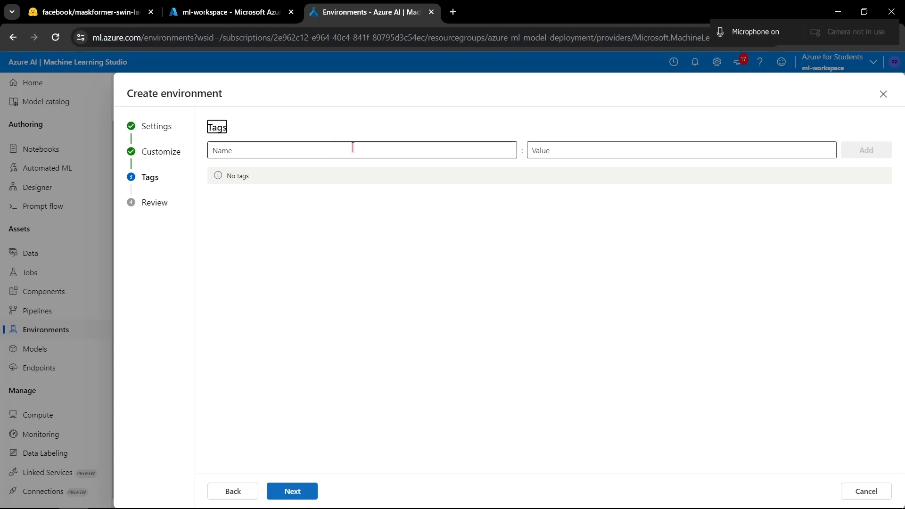
left_click(296, 490)
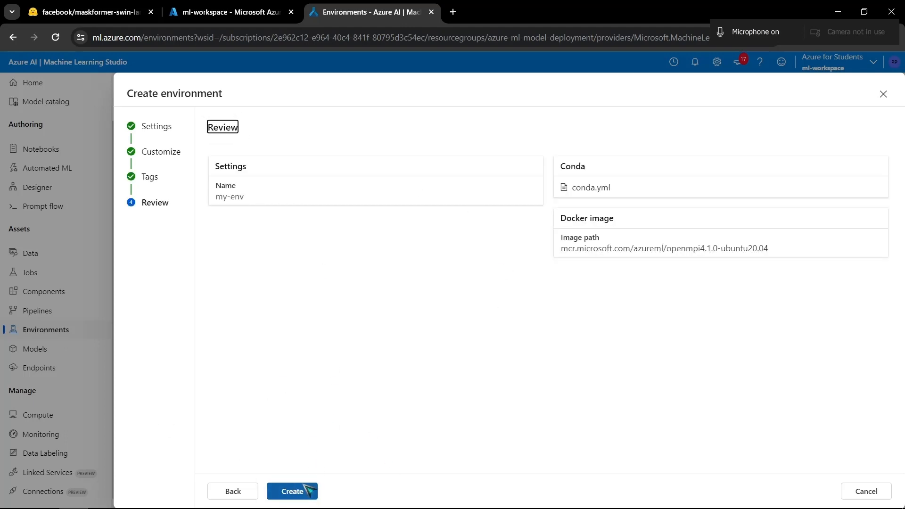
left_click(296, 492)
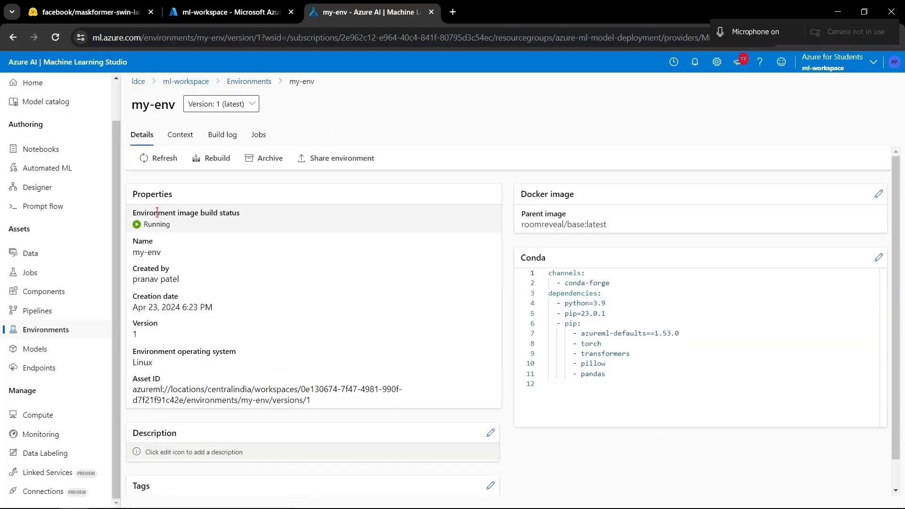
- Review my-env's image build status, parent Docker image and conda dependencies on its details page
left_click_drag(157, 212, 242, 234)
left_click(246, 307)
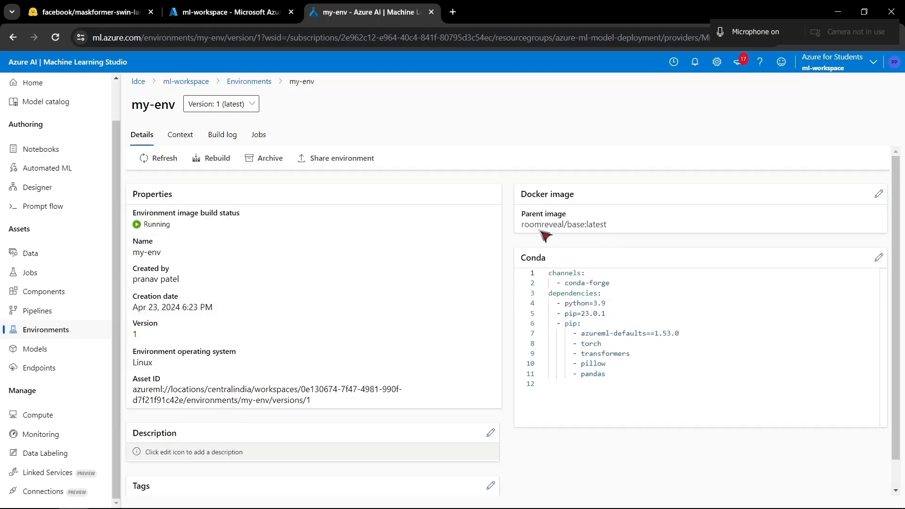
left_click_drag(623, 226, 534, 225)
left_click(590, 242)
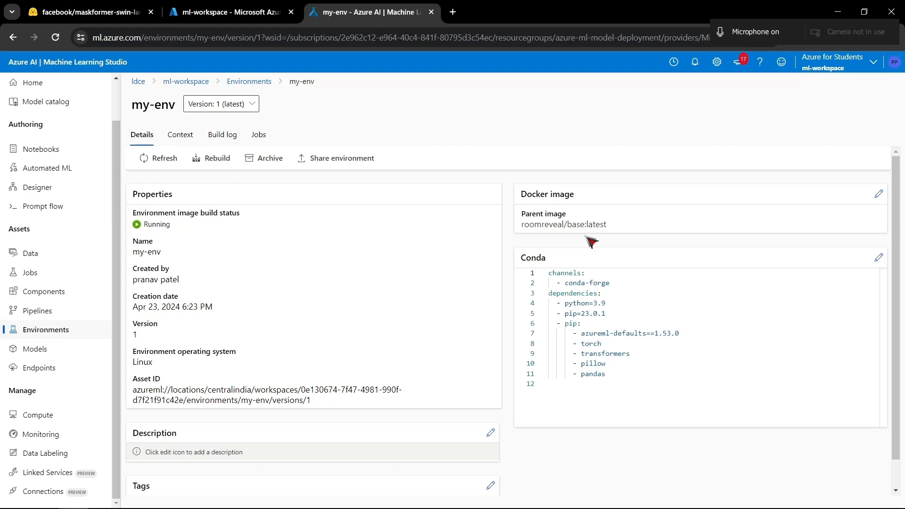
left_click(612, 310)
left_click_drag(633, 376, 547, 295)
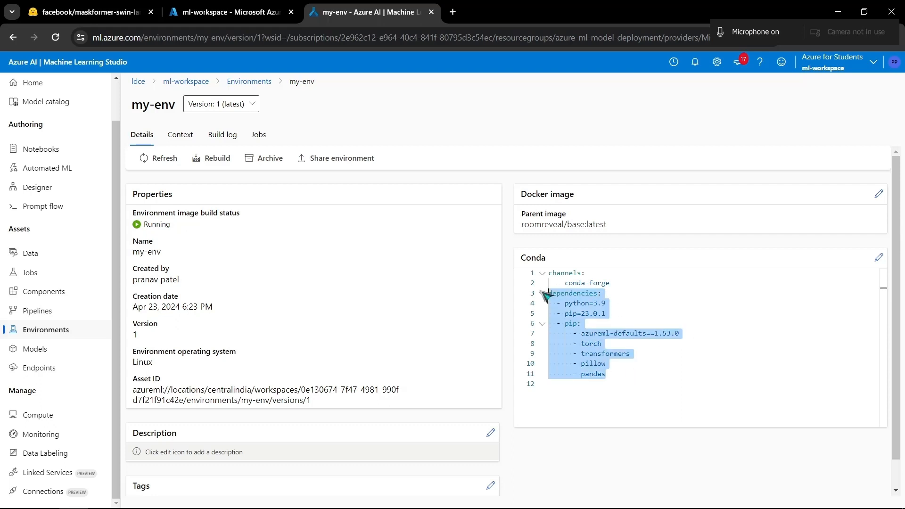
left_click(637, 393)
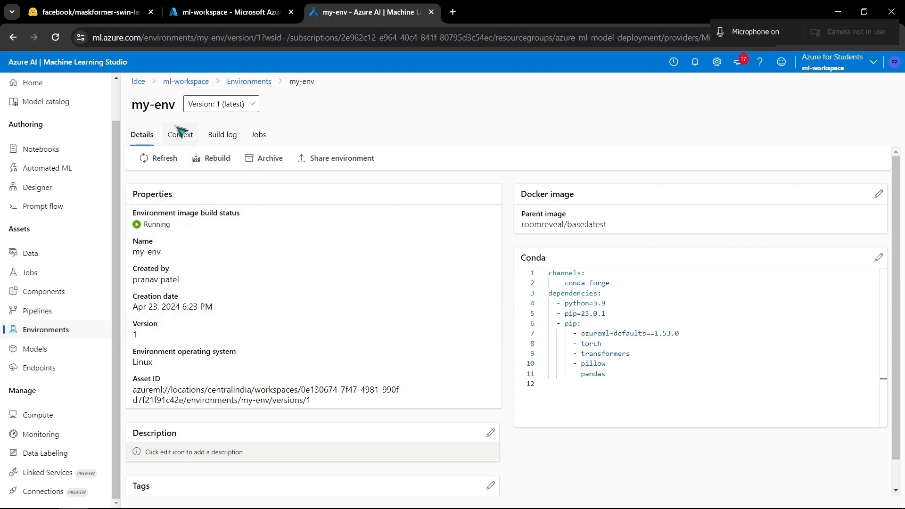
- Check the environment's jobs, then inspect the overview and output logs of the image build job in the prepare_image experiment
left_click(266, 137)
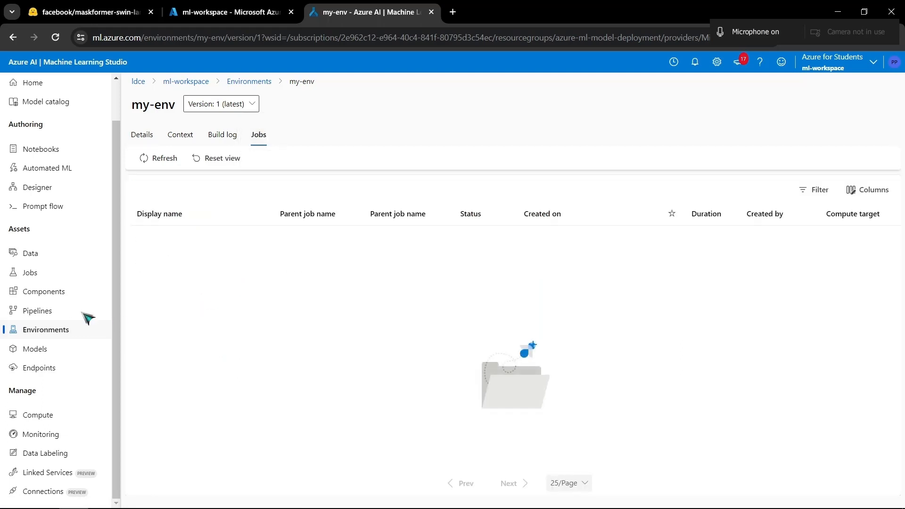
left_click(45, 276)
left_click(192, 239)
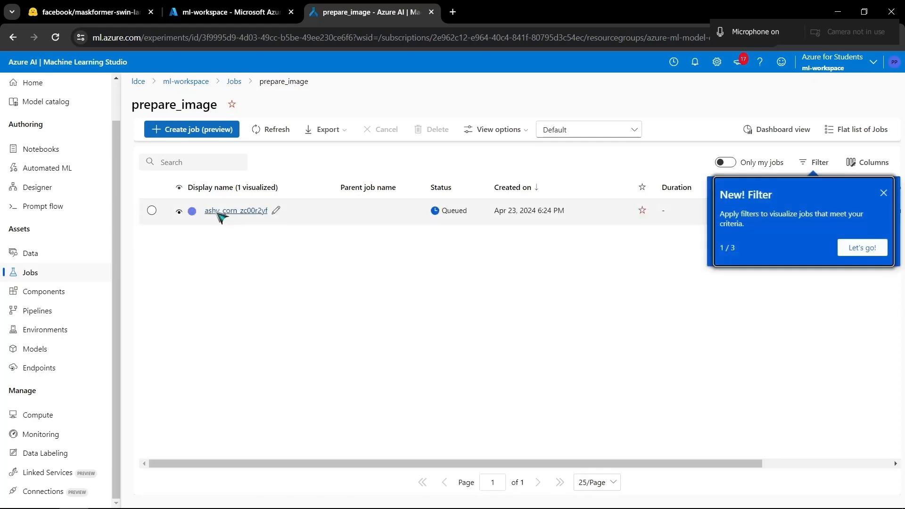
left_click(220, 212)
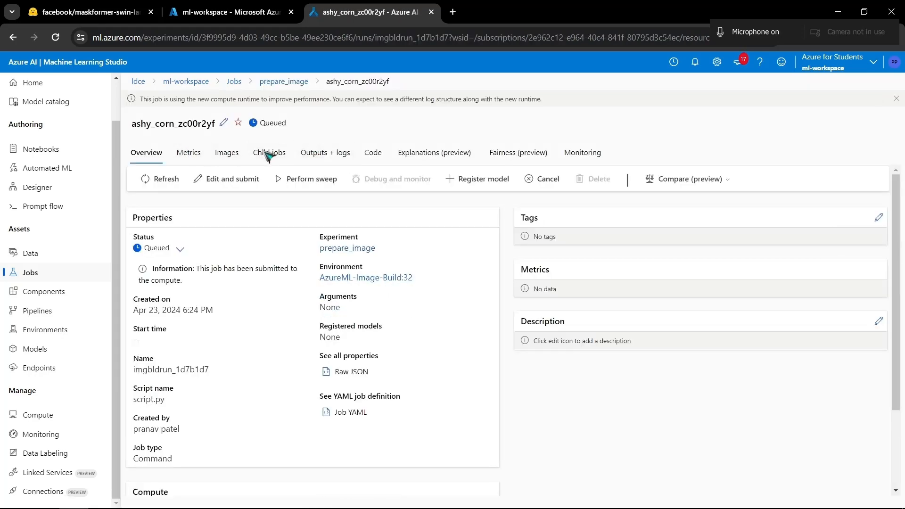
left_click(269, 154)
left_click(325, 153)
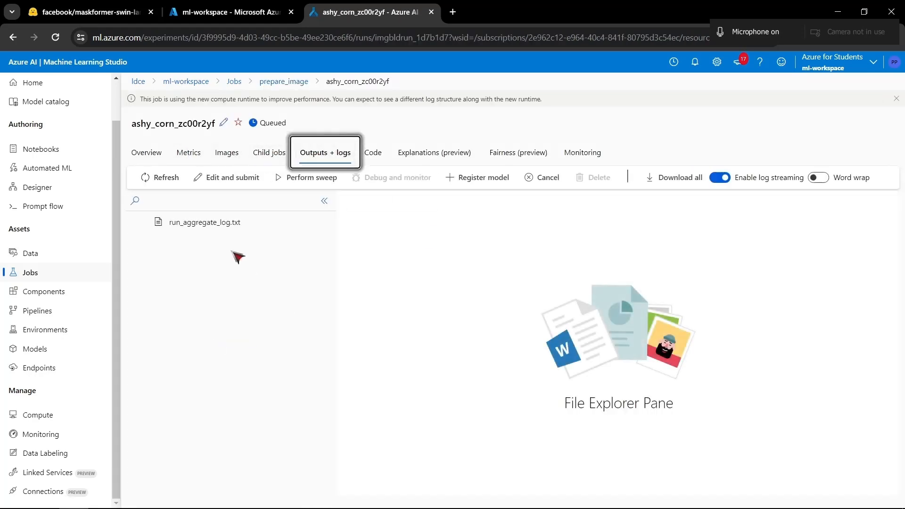
left_click(146, 152)
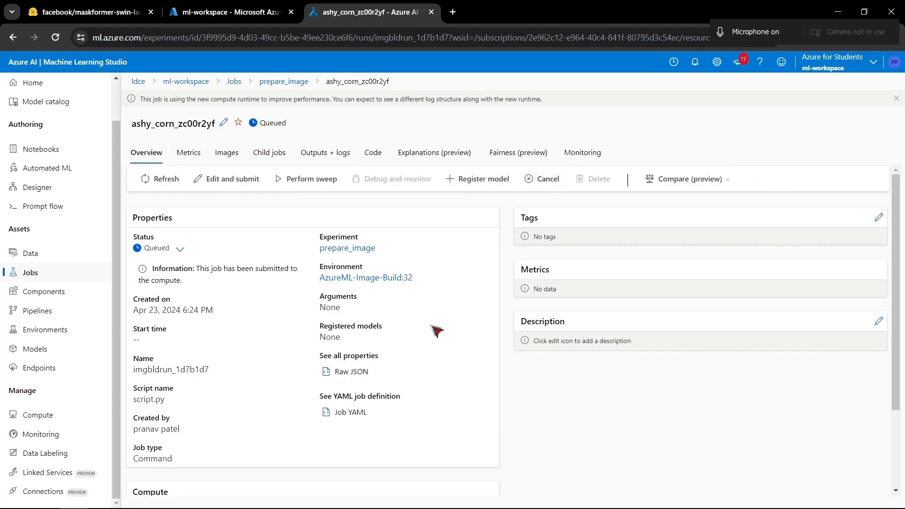
- Return to the my-env environment and examine its context and the full build log
left_click(46, 330)
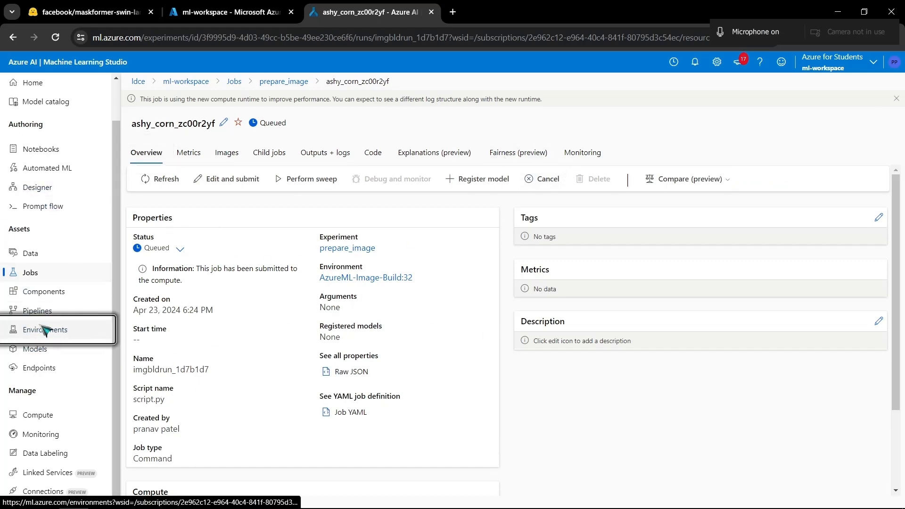
left_click(184, 257)
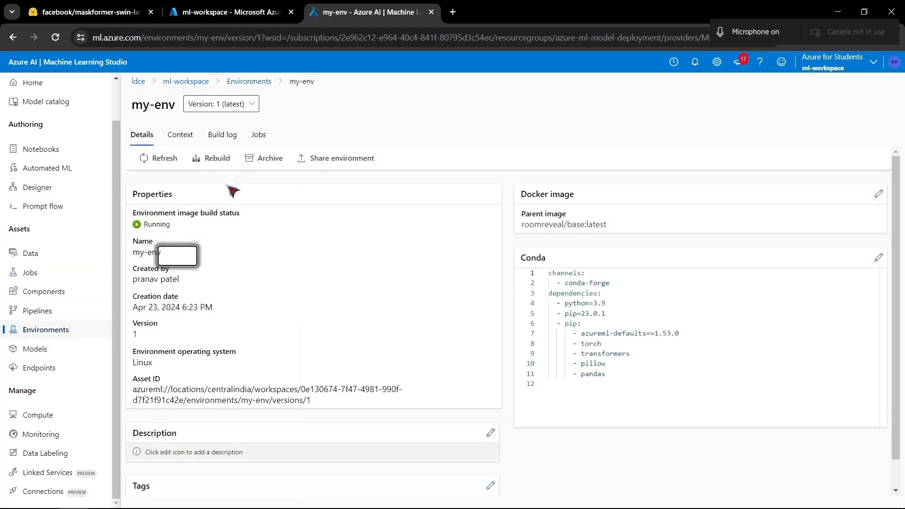
left_click(181, 136)
left_click(222, 135)
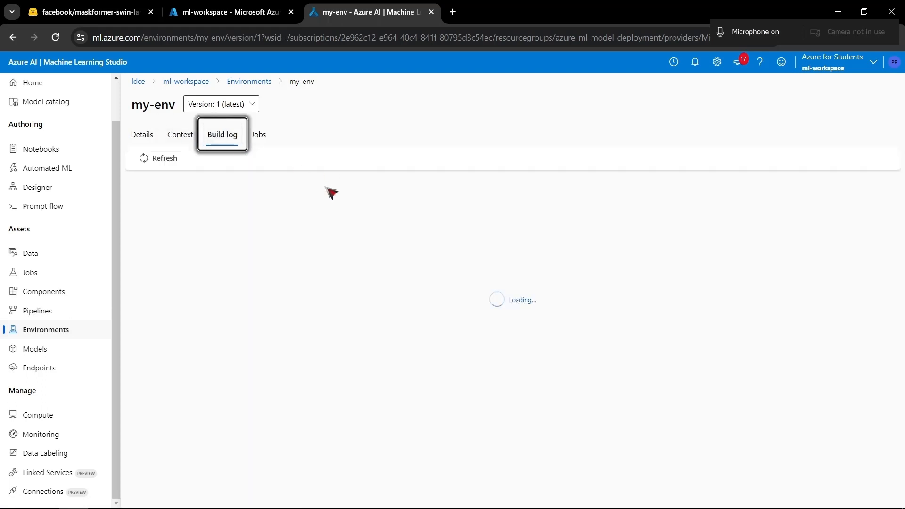
left_click_drag(258, 257, 165, 175)
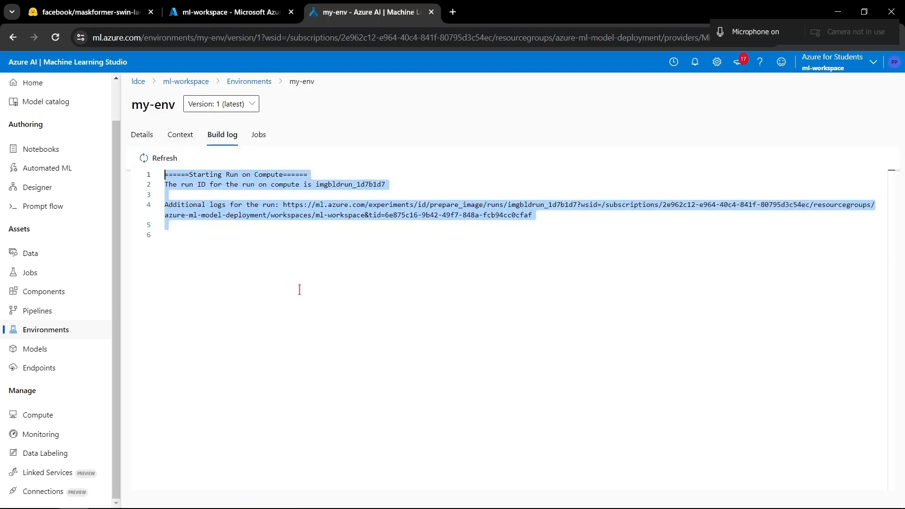
left_click(299, 290)
key("ctrl+a")
left_click(258, 279)
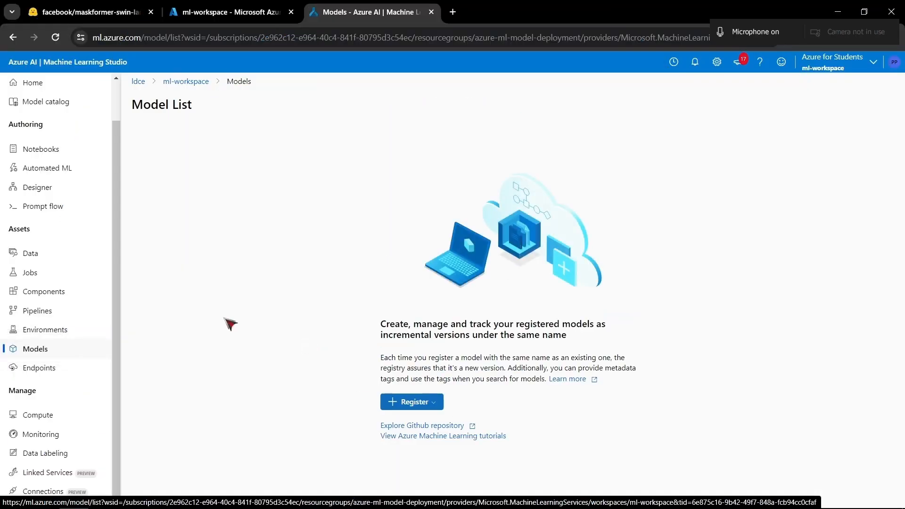
- Start registering a model from local files with the model type set to "Unspecified type"
left_click(392, 403)
left_click(414, 424)
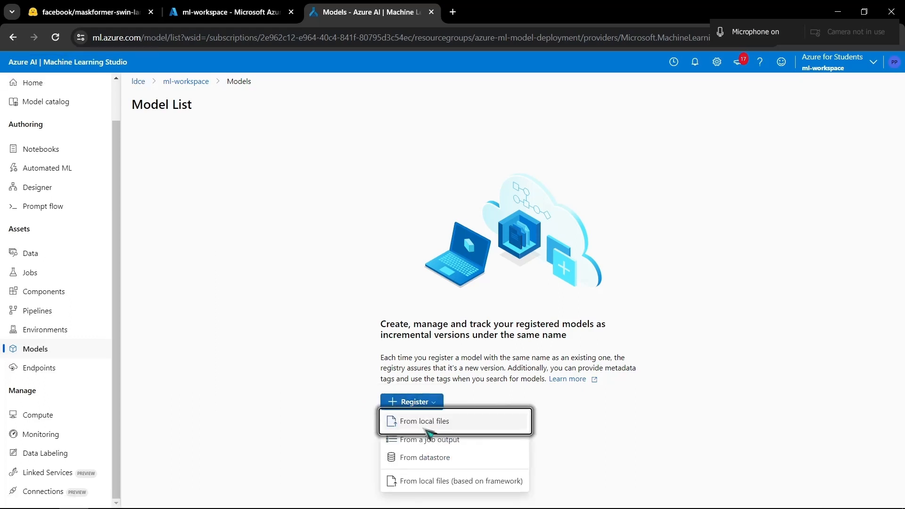
left_click(400, 420)
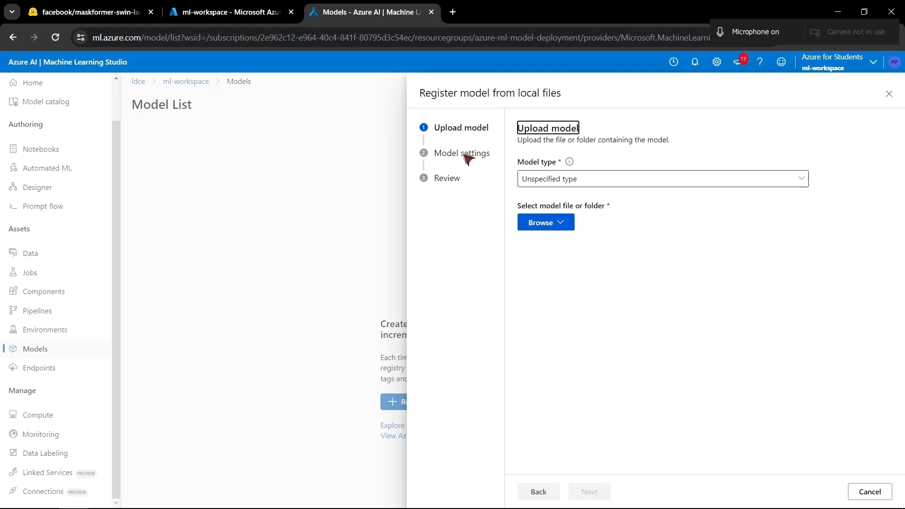
left_click(599, 178)
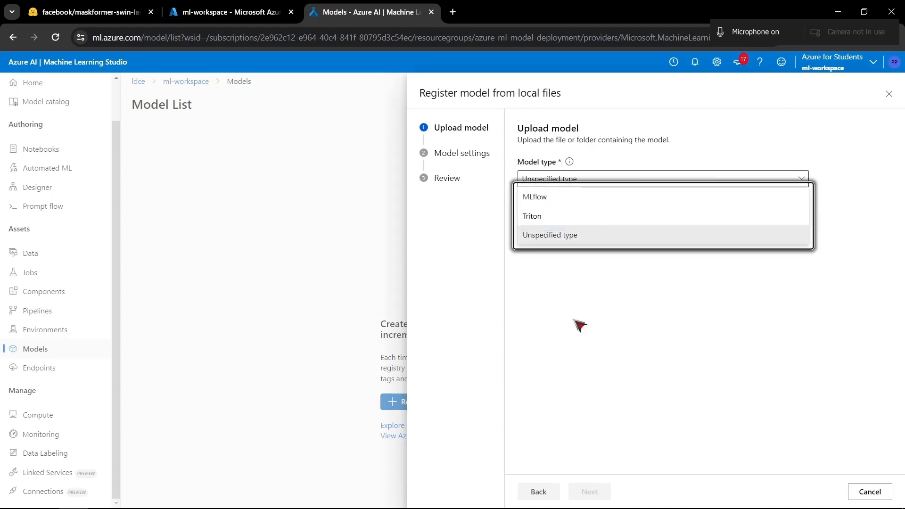
left_click(576, 236)
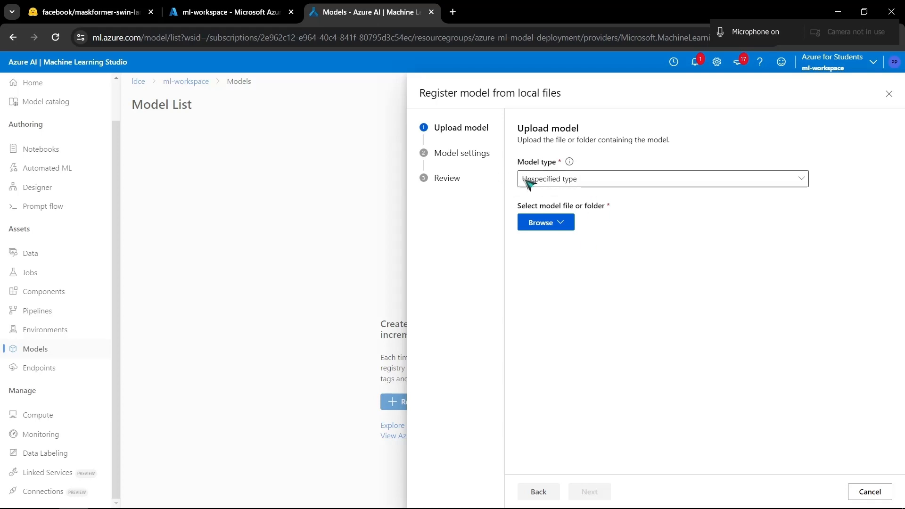
- Choose a folder upload and select the model folder inside Desktop > azure ml model deploy > my-model
left_click(561, 226)
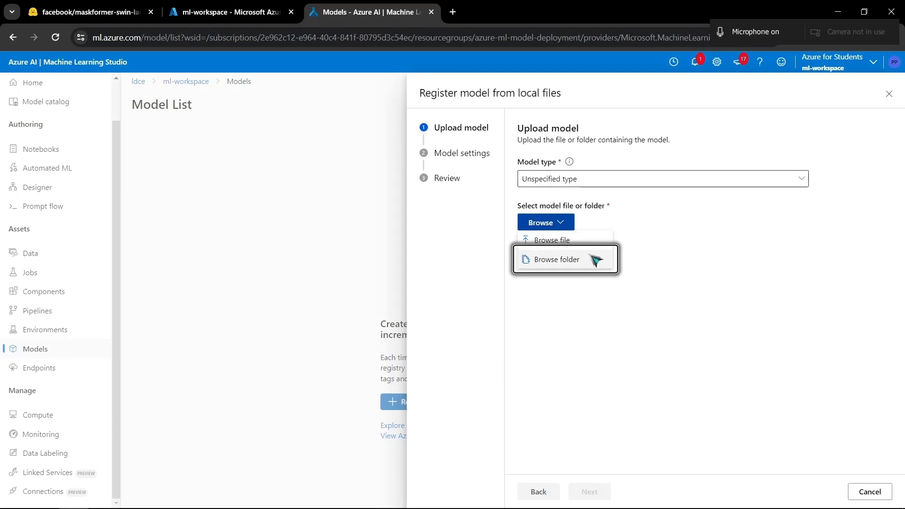
left_click(568, 265)
left_click(550, 226)
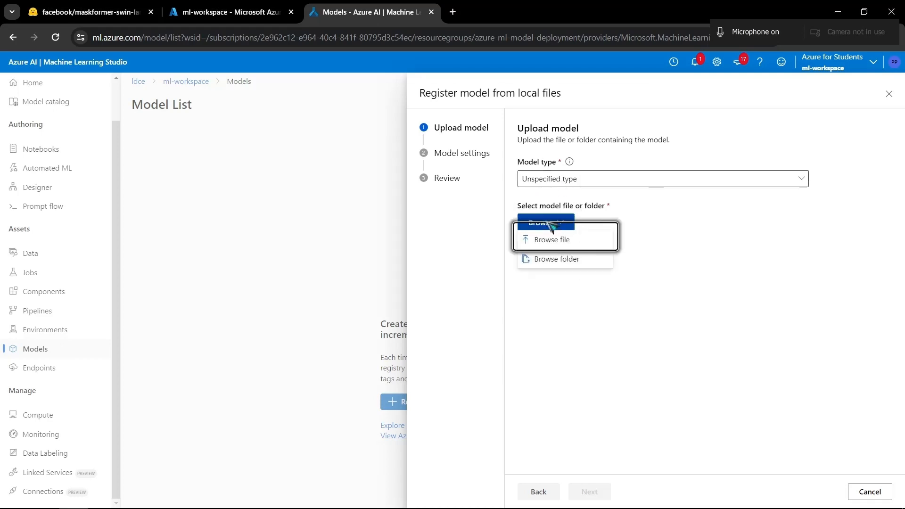
left_click(556, 264)
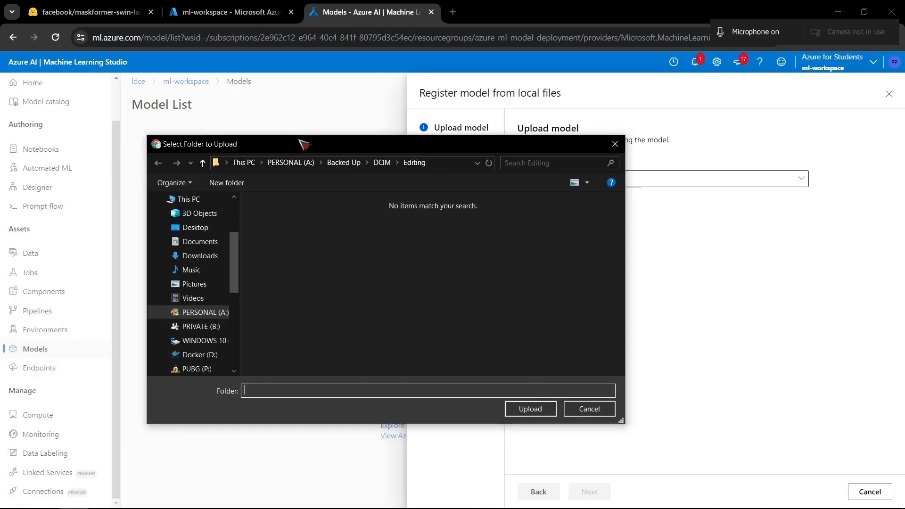
left_click(196, 228)
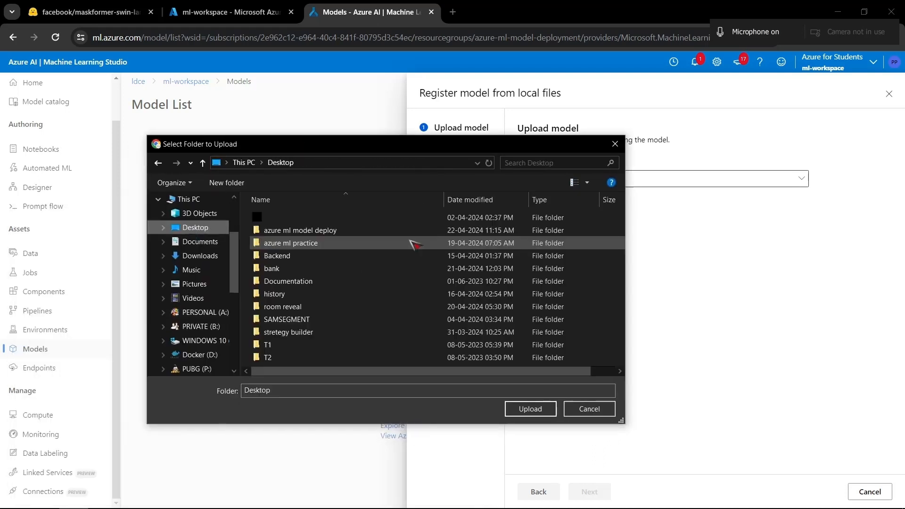
double_click(298, 243)
key("alt+Up")
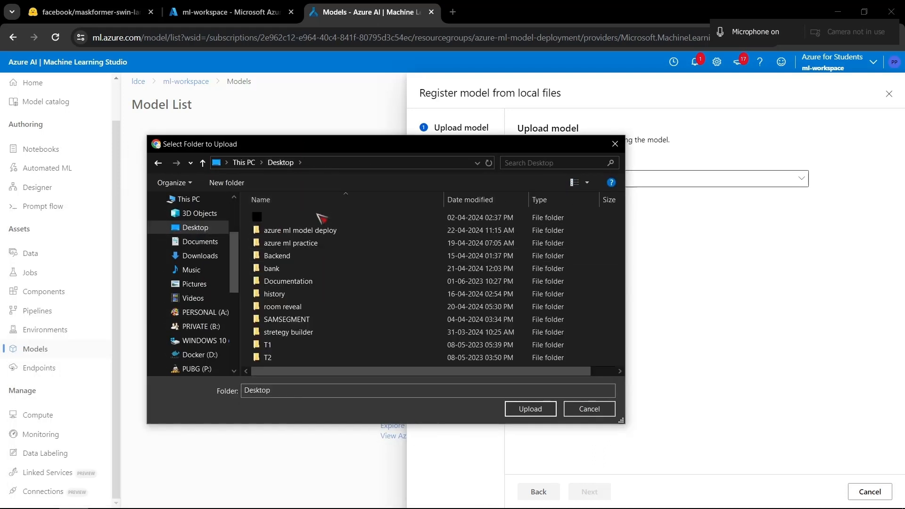
double_click(302, 230)
double_click(271, 245)
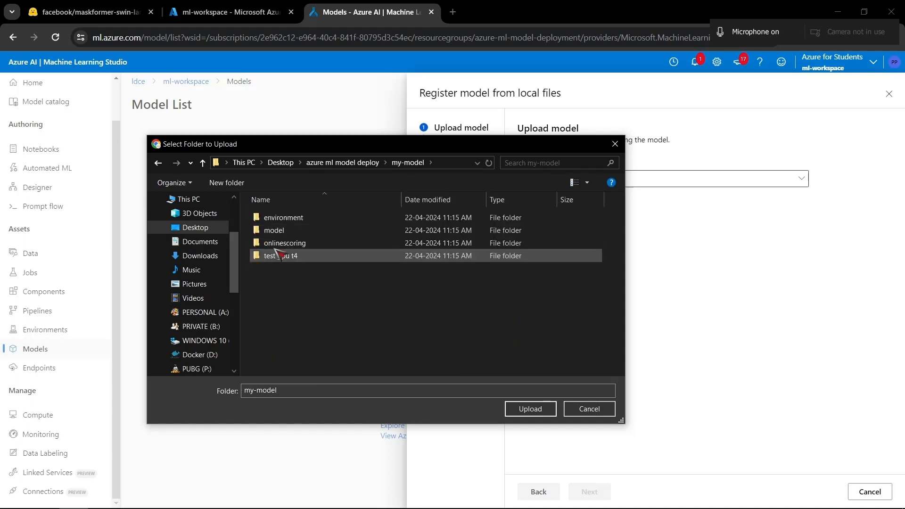
left_click(277, 232)
double_click(277, 233)
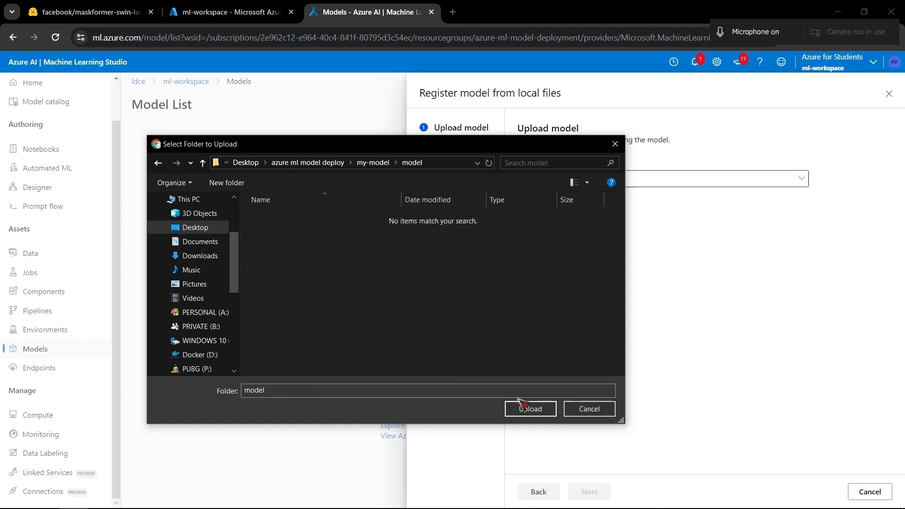
key("alt+Up")
left_click(276, 231)
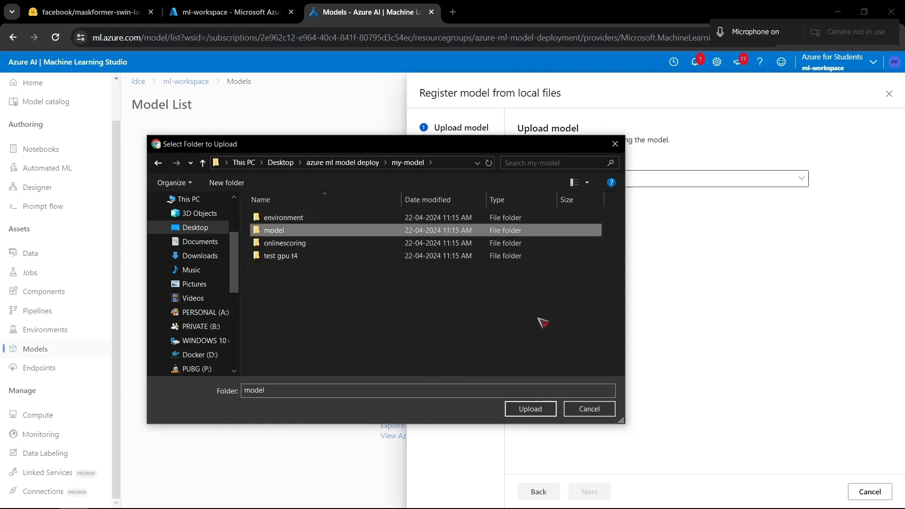
- Switch to File Explorer to look inside the my-model project's model folder, and return to the upload folder selection
key("alt+Tab")
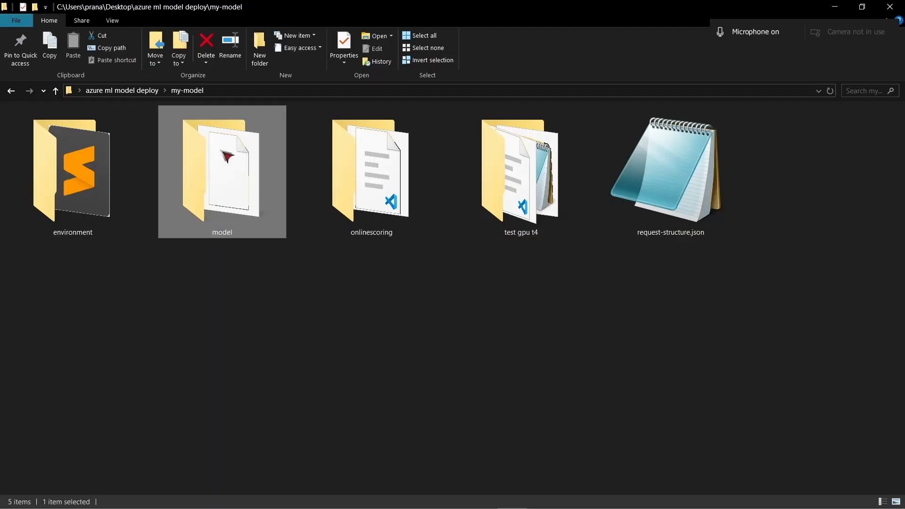
double_click(228, 158)
key("alt+Up")
key("alt+Tab")
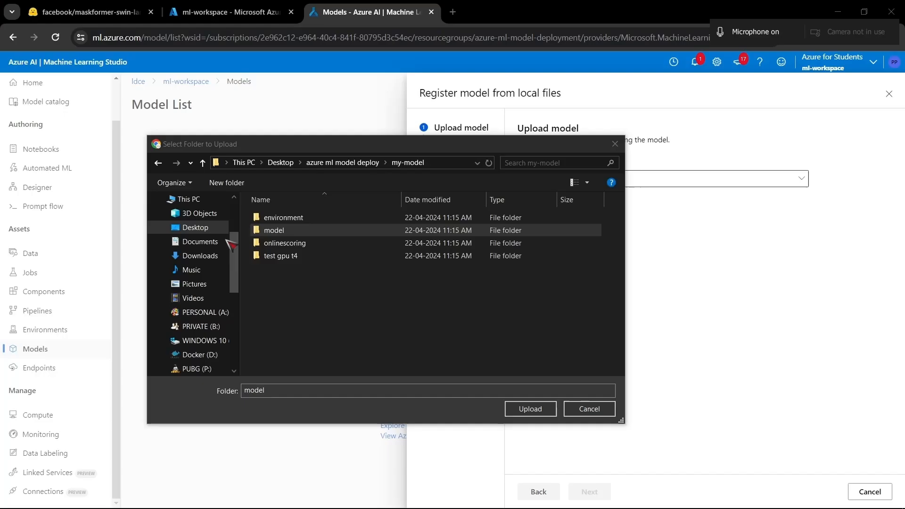
- Upload the selected model folder, confirm the browser's upload request, check the listed file, and continue to Model settings
left_click(519, 409)
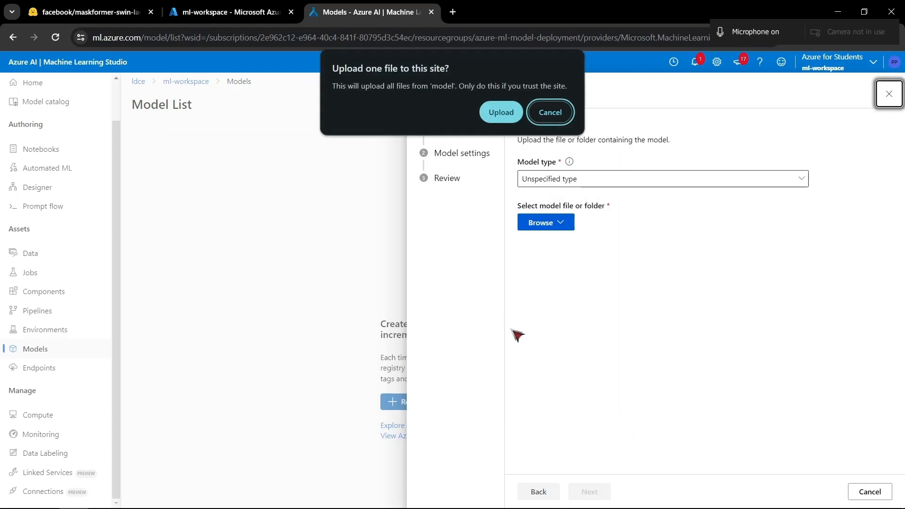
left_click(500, 114)
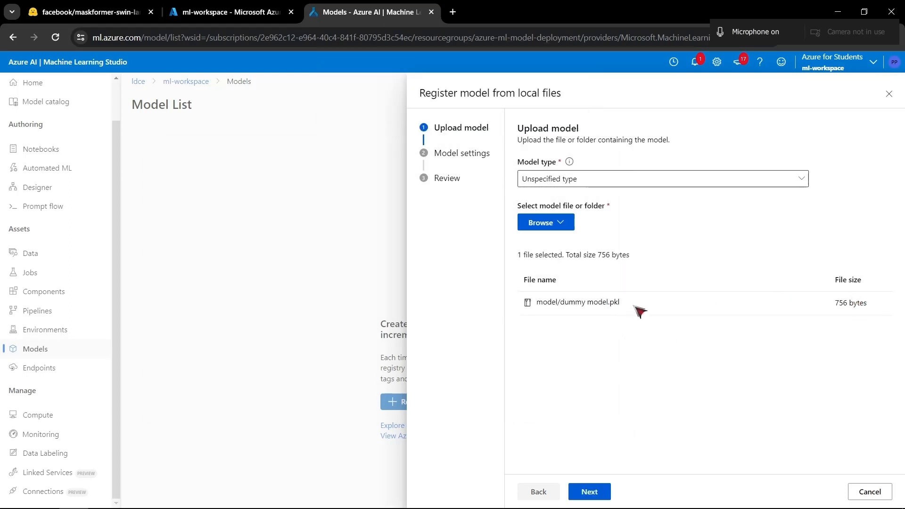
left_click_drag(634, 306, 533, 304)
left_click(595, 363)
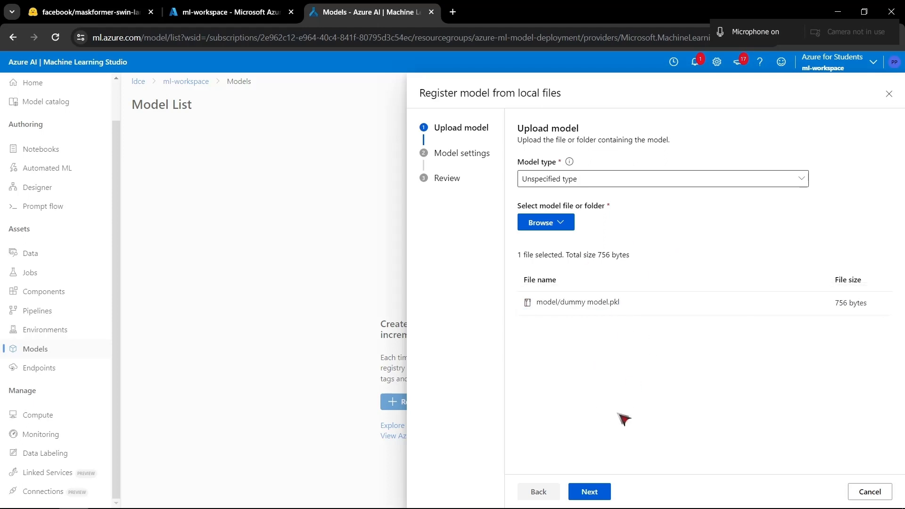
left_click(598, 492)
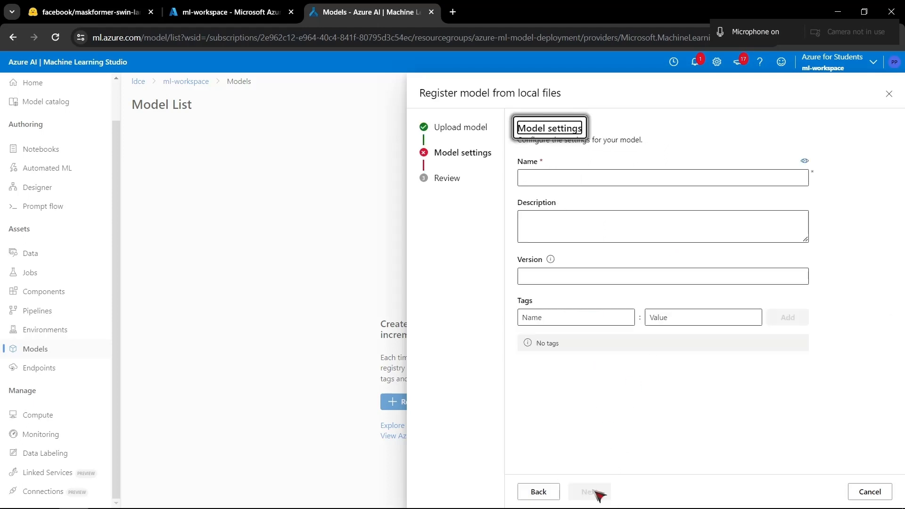
- Name the model "model", leave the description, version and tags empty, and register it after the review
left_click(579, 177)
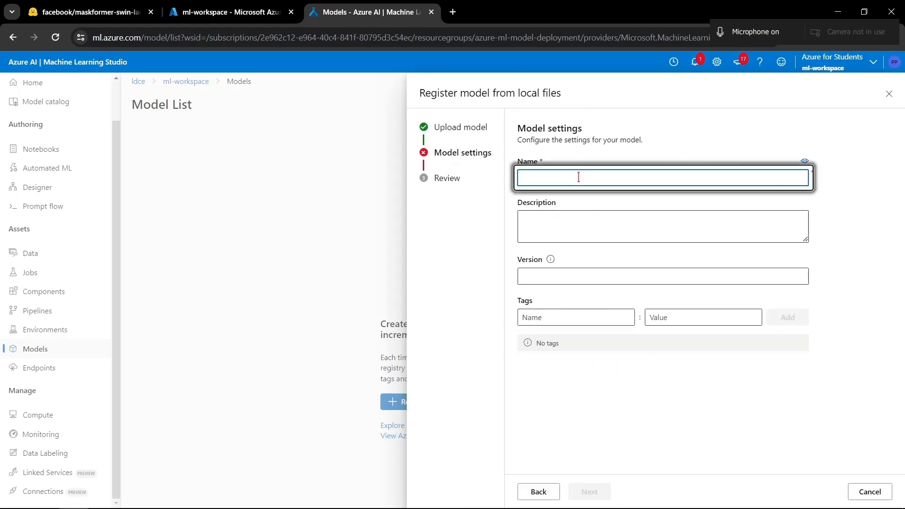
key("XF86MonBrightnessUp")
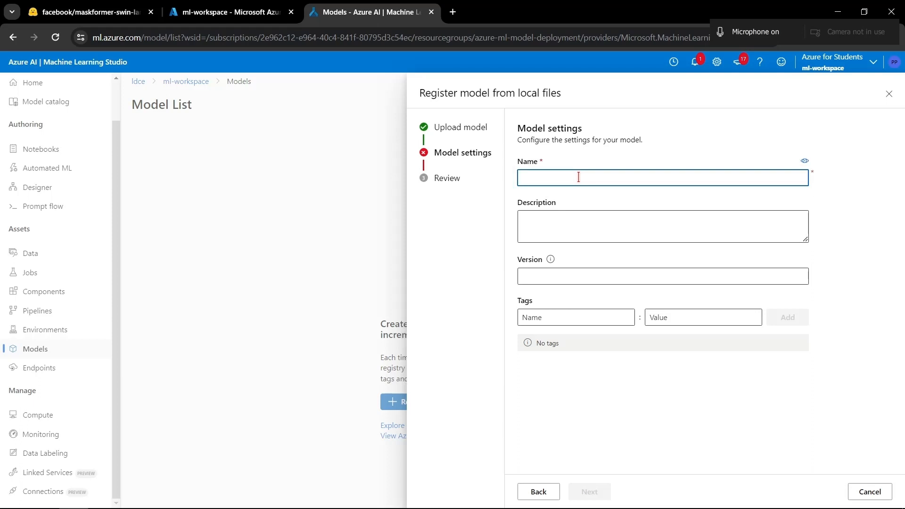
type("ob")
key("BackSpace")
key("BackSpace")
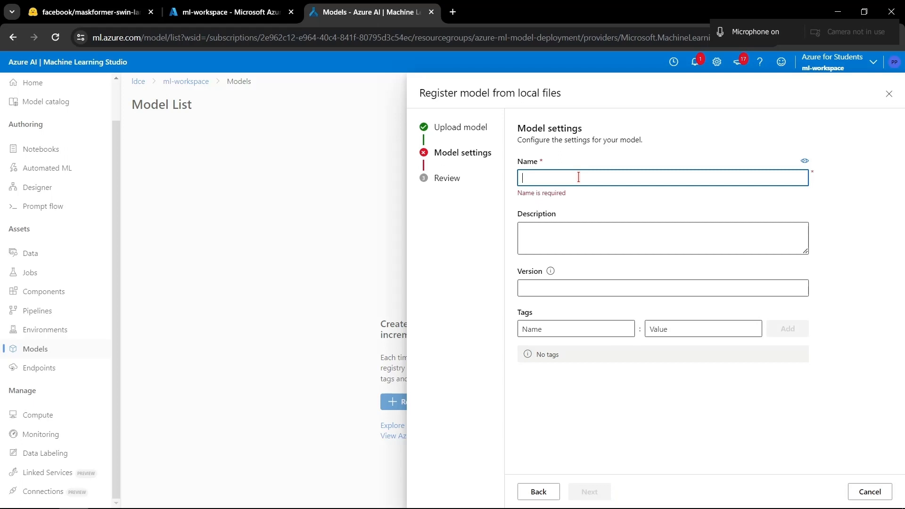
type("model")
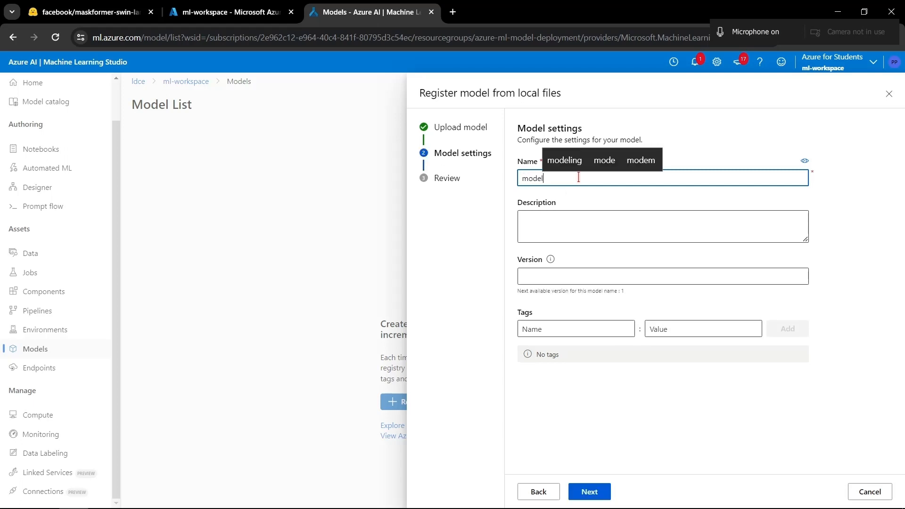
left_click(588, 492)
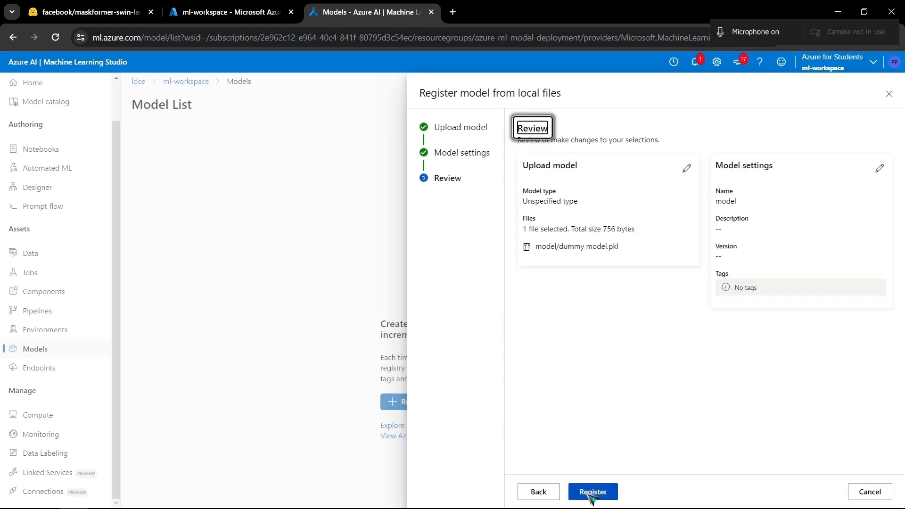
left_click(550, 493)
left_click(589, 492)
left_click(586, 493)
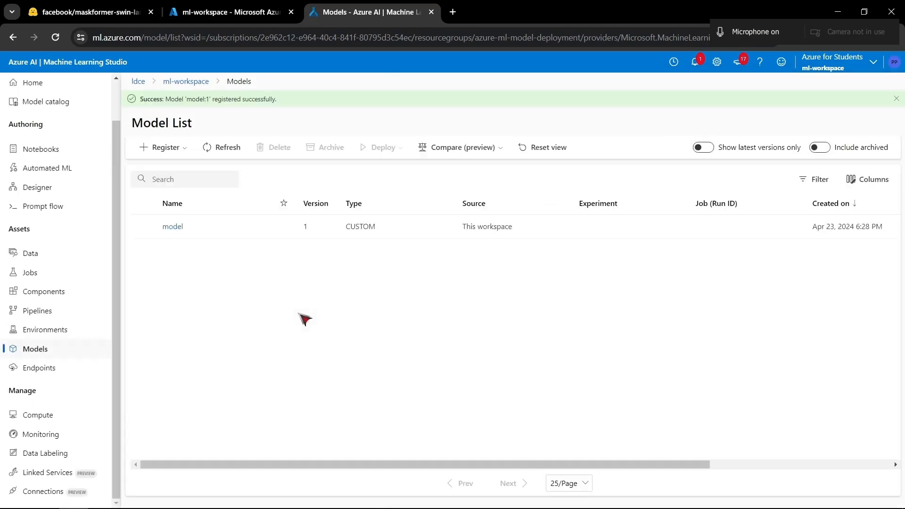
- Open the my-env environment and examine its build status, properties, parent Docker image and Conda dependencies
left_click(104, 331)
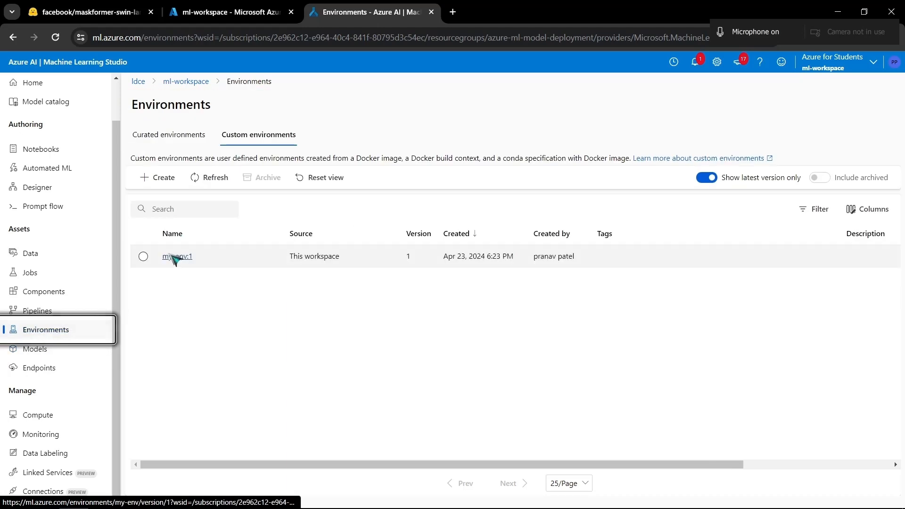
left_click(176, 257)
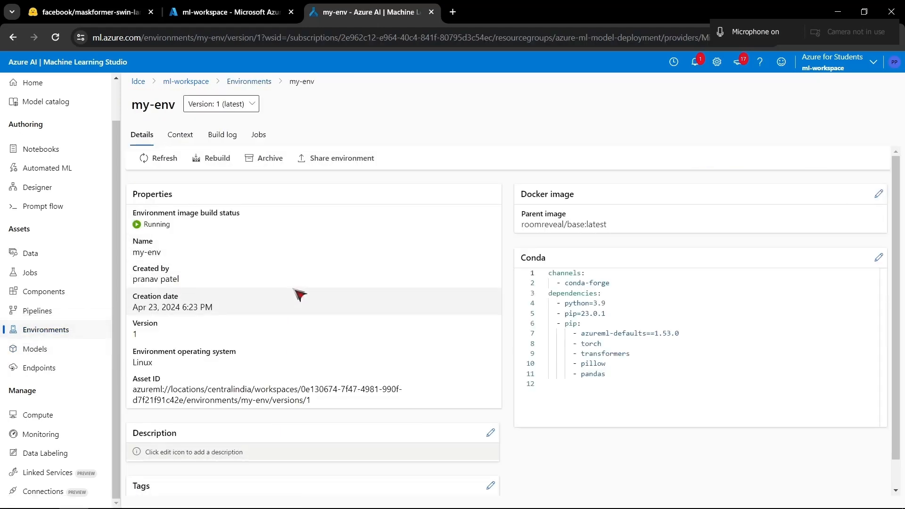
left_click_drag(293, 290, 142, 221)
left_click(233, 303)
left_click_drag(252, 351, 122, 207)
left_click(240, 316)
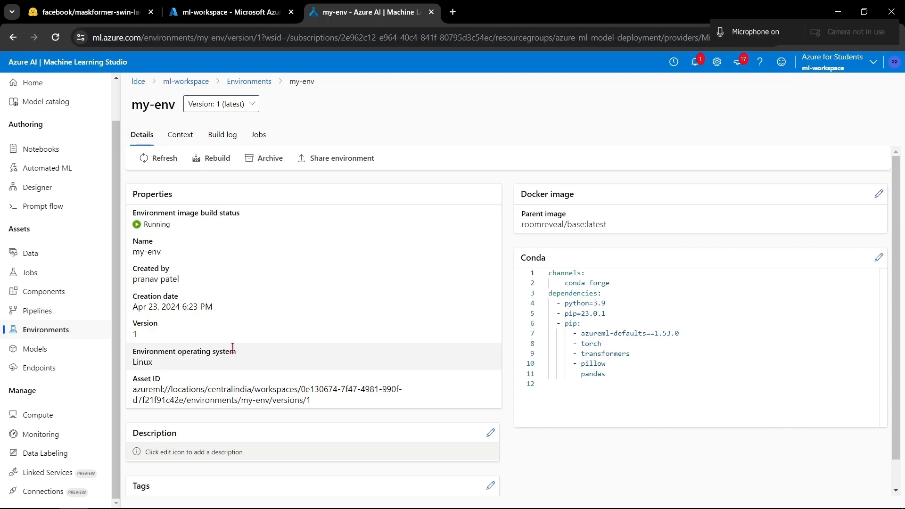
left_click_drag(567, 272, 627, 343)
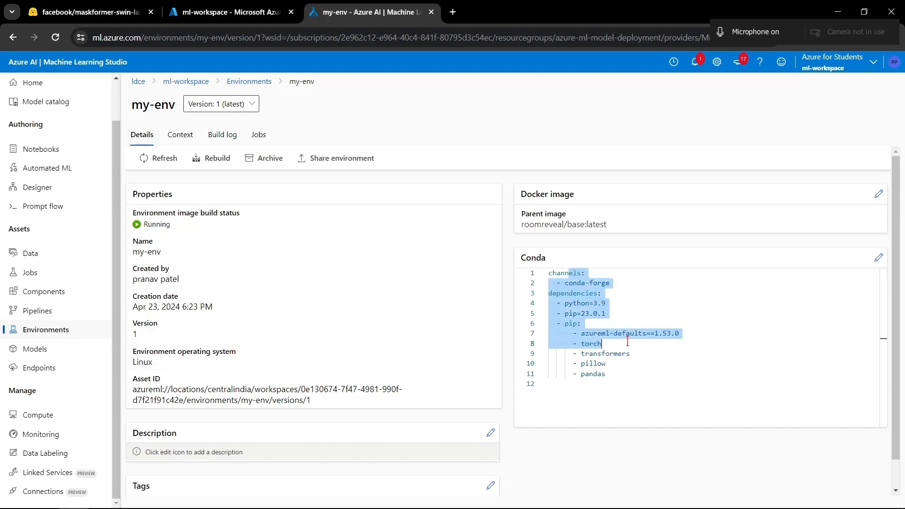
triple_click(605, 219)
left_click(621, 384)
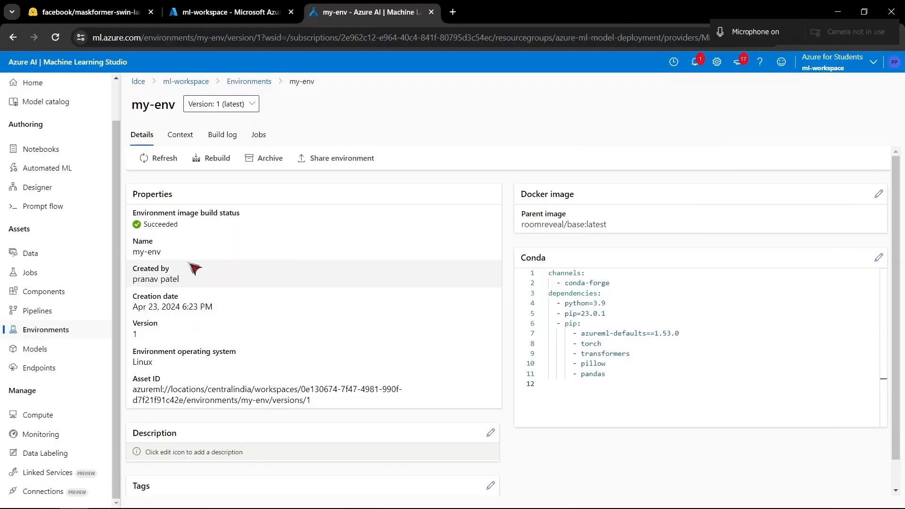
- Start creating a real-time endpoint and select the registered model "model" for deployment
left_click(55, 369)
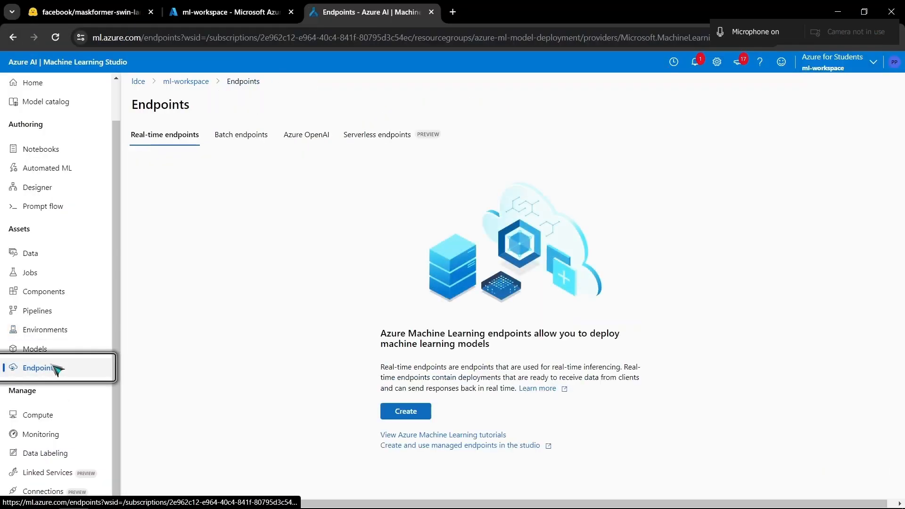
left_click(396, 417)
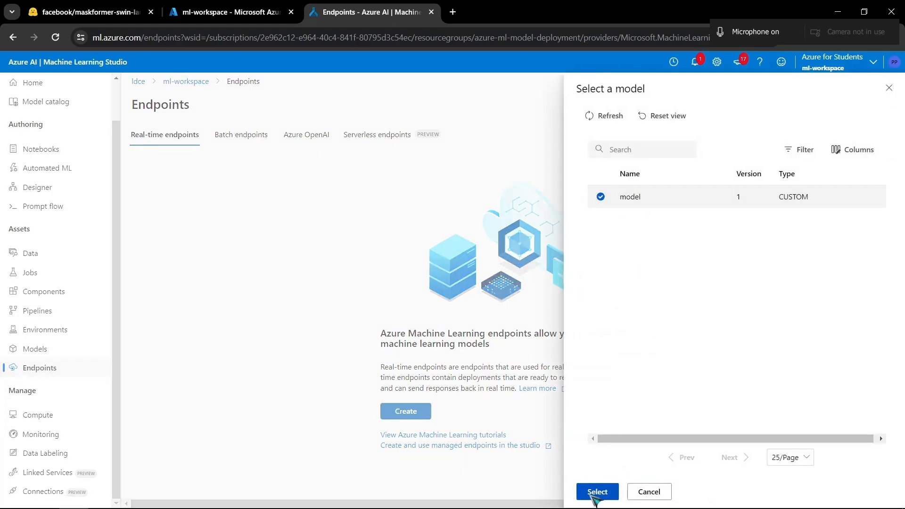
left_click(597, 491)
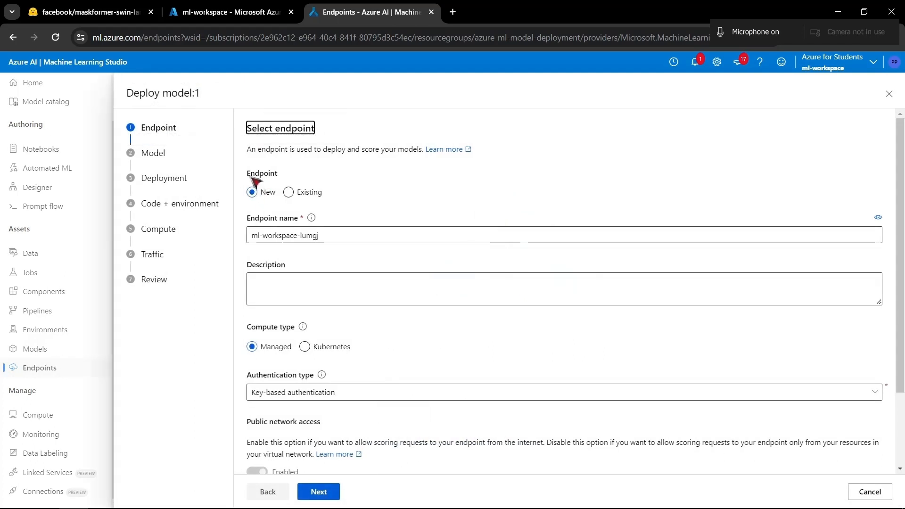
- Check the option for deploying to an existing endpoint and return to creating a new one
left_click_drag(124, 96, 205, 98)
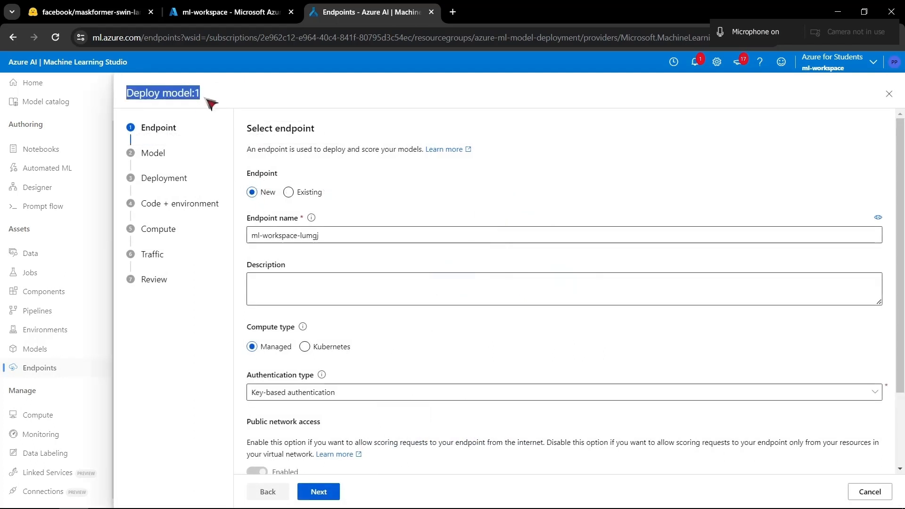
left_click(377, 192)
left_click(295, 193)
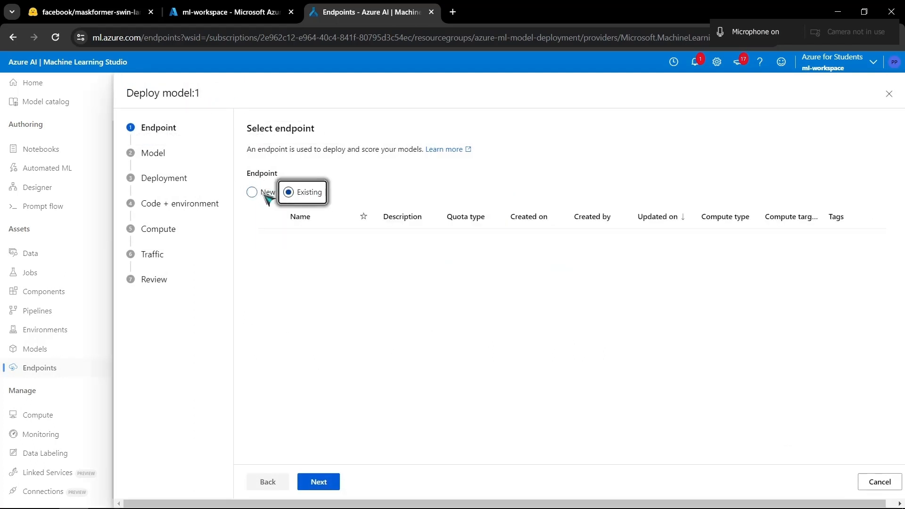
left_click(262, 192)
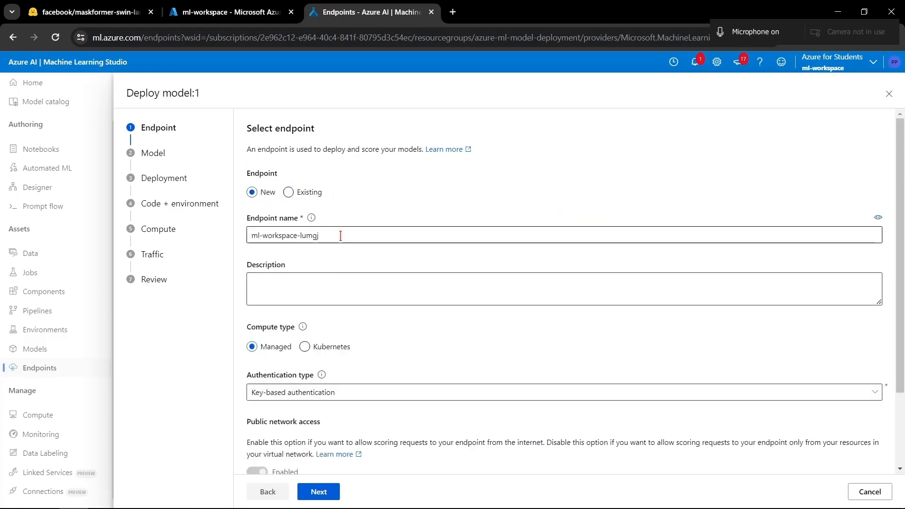
- Replace the suggested endpoint name with "custom-endpoint"
left_click_drag(331, 236, 302, 234)
key("BackSpace")
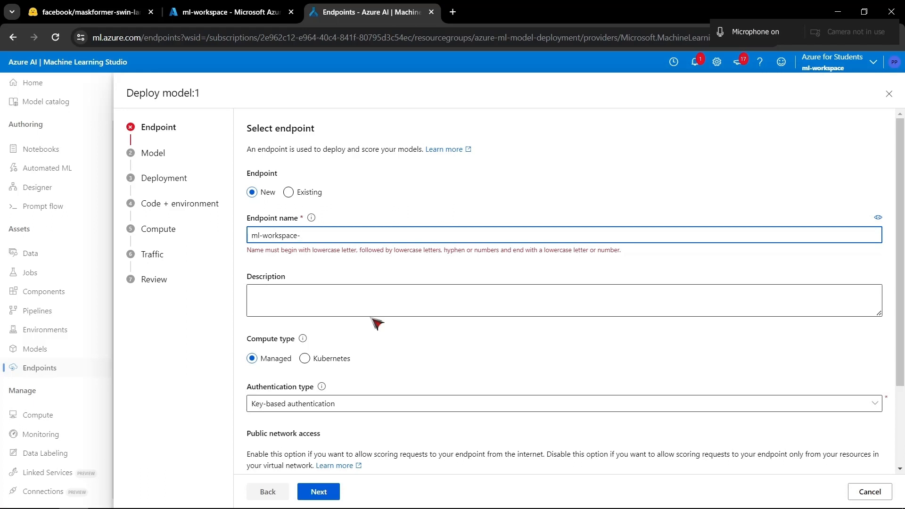
key("BackSpace")
key("BackSpace")
key("BackSpace")
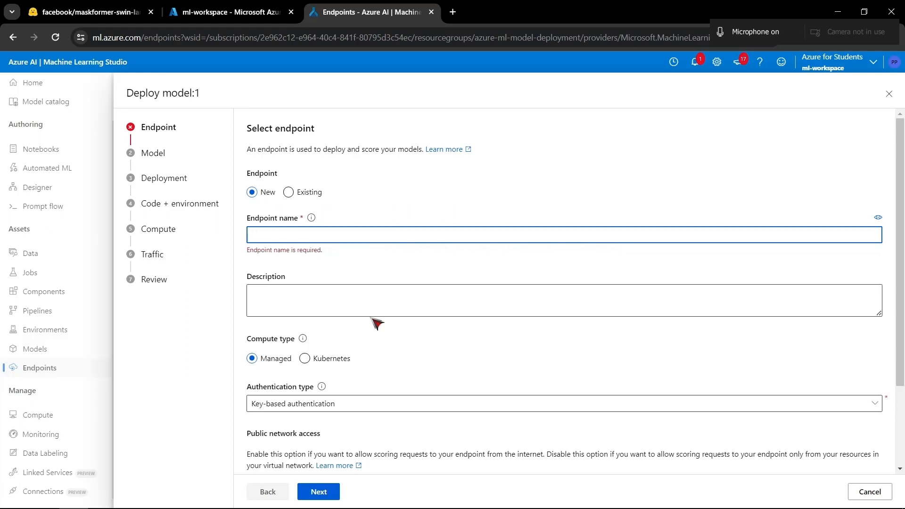
type("custom")
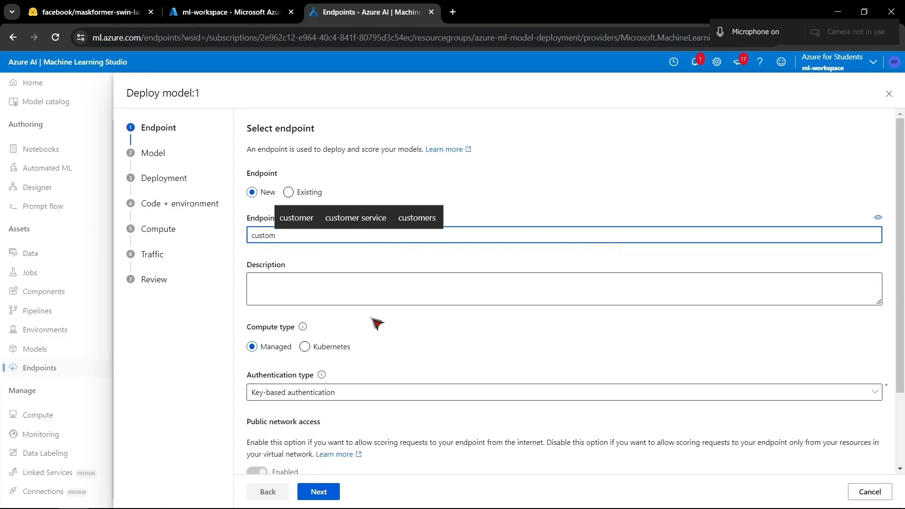
type("-endpoint")
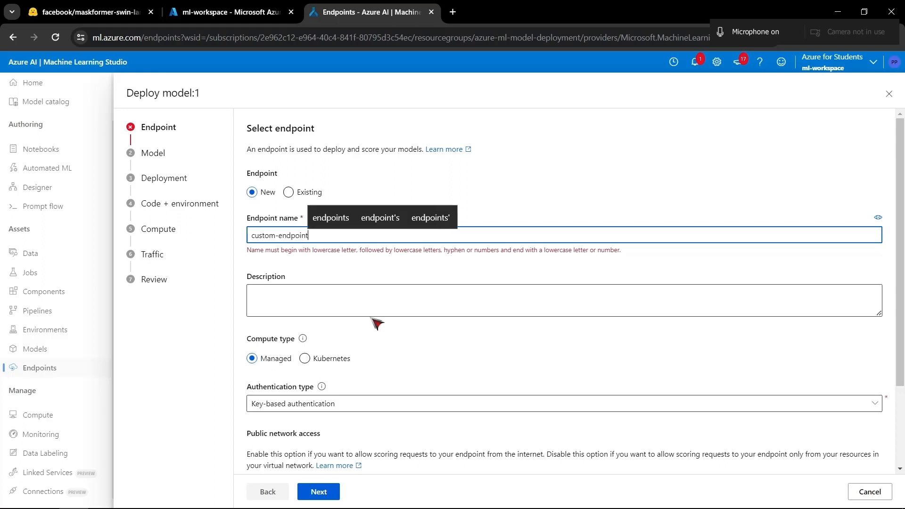
- Examine the endpoint's compute type and the available authentication types, keeping Managed compute and key-based authentication
scroll(346, 300, "down", 2)
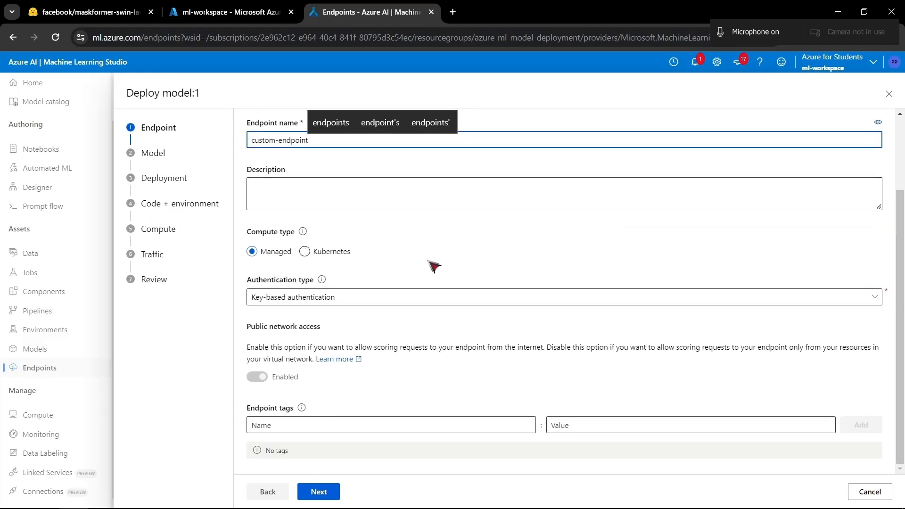
scroll(372, 267, "up", 1)
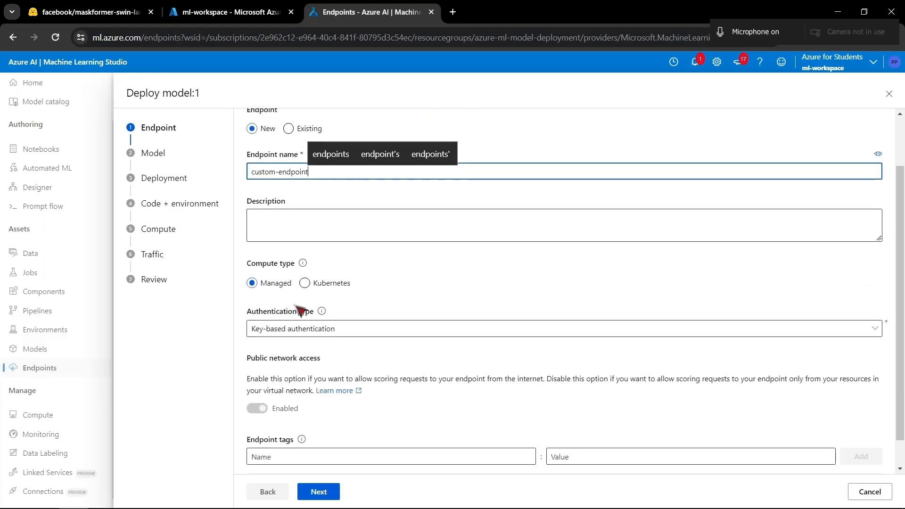
scroll(330, 255, "down", 1)
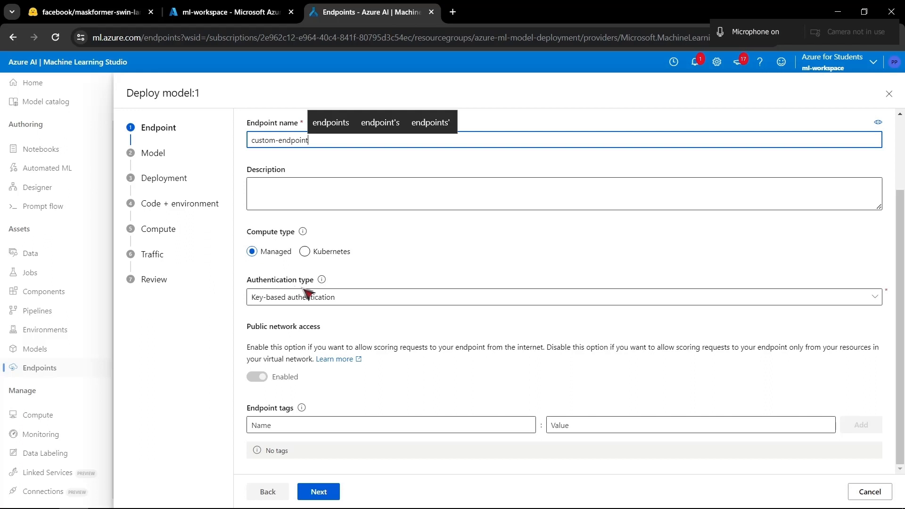
left_click(343, 304)
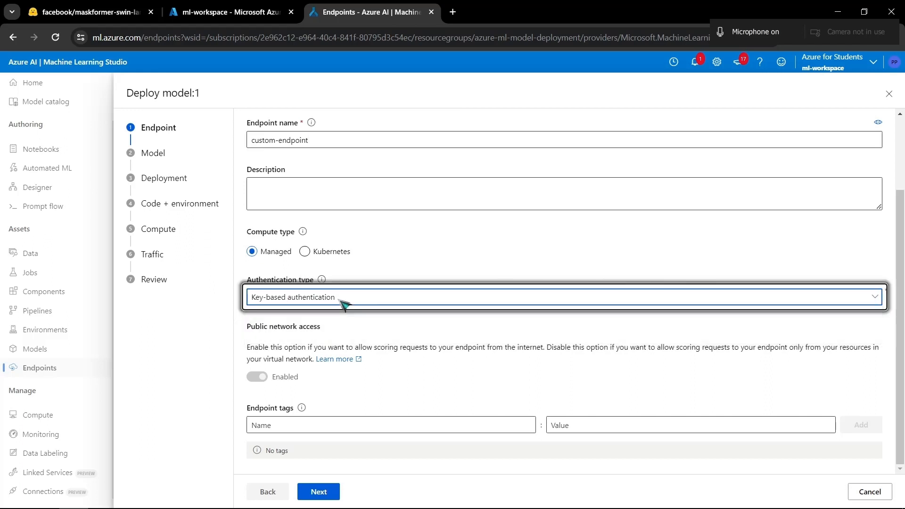
left_click(342, 304)
left_click(343, 304)
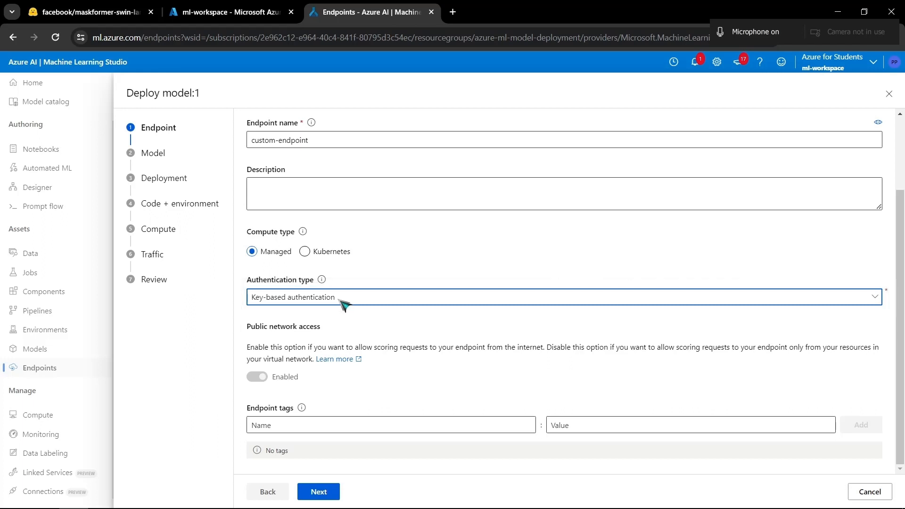
left_click(339, 299)
left_click(344, 304)
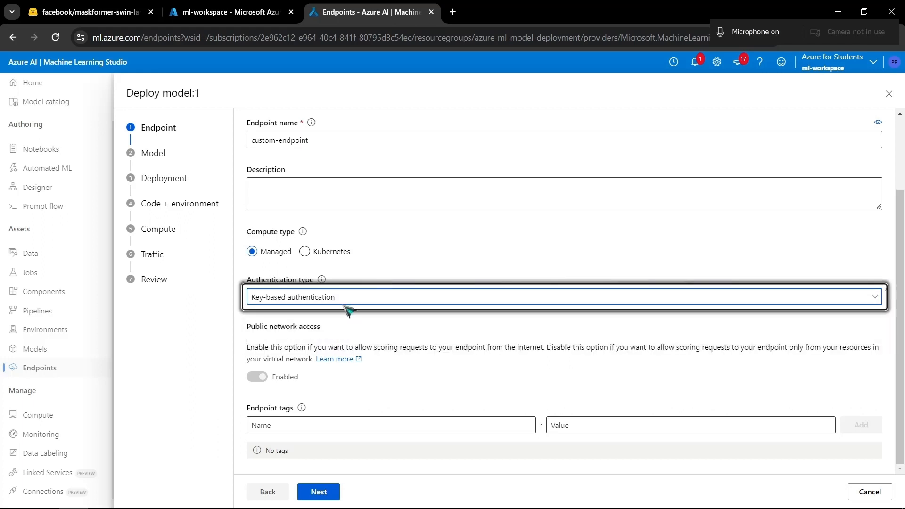
left_click(297, 303)
left_click(441, 261)
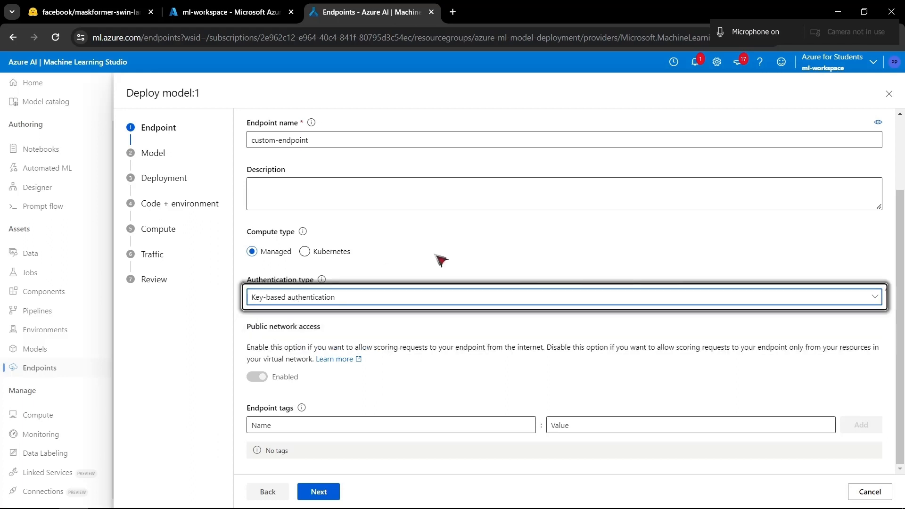
left_click(332, 300)
left_click(403, 261)
left_click(372, 300)
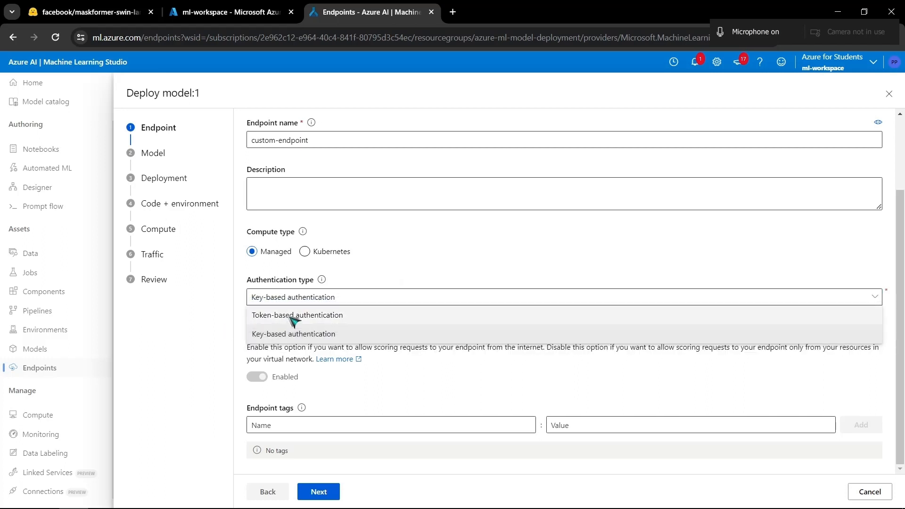
left_click(395, 270)
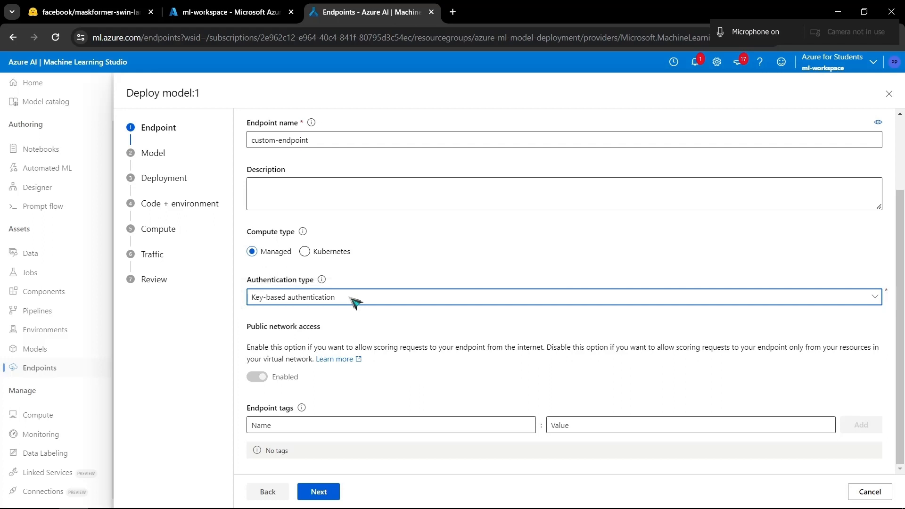
left_click(354, 301)
left_click(440, 263)
key("XF86MonBrightnessDown")
key("XF86MonBrightnessDown")
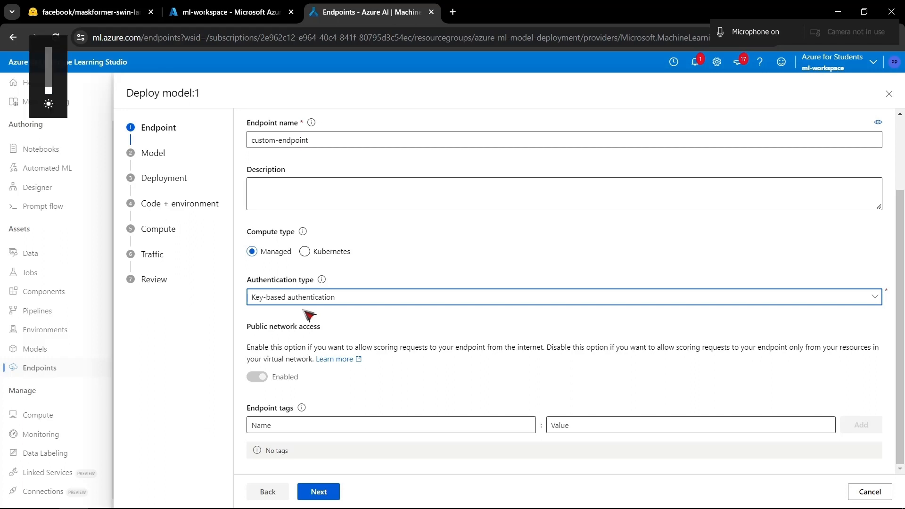
left_click(445, 256)
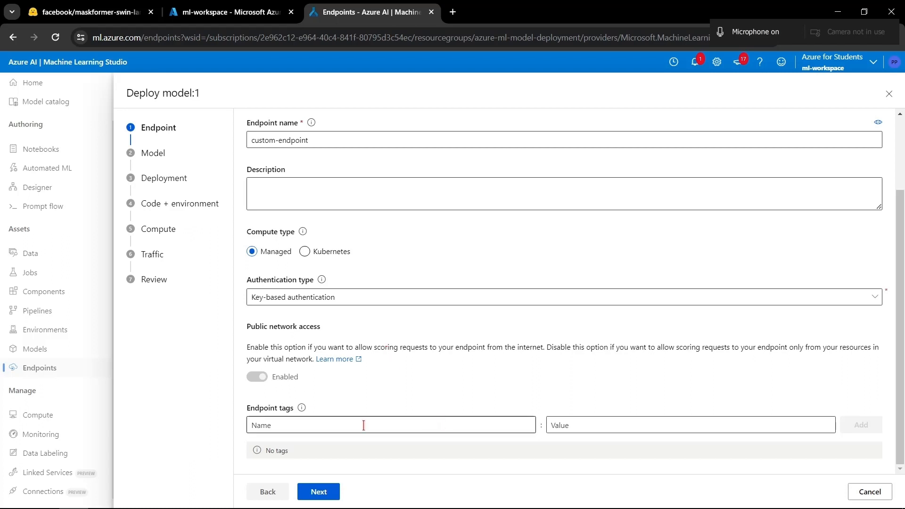
- Accept the endpoint and model settings and name the deployment "deployment-1"
left_click(312, 491)
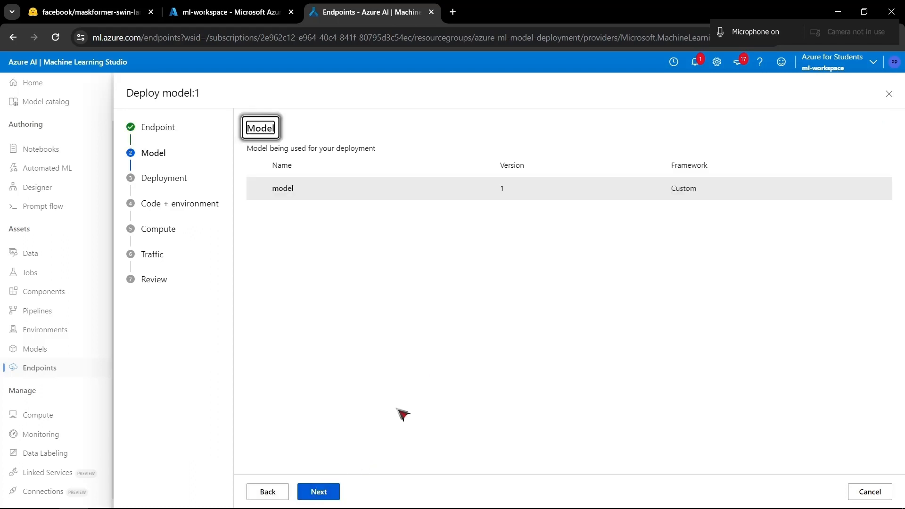
left_click(318, 492)
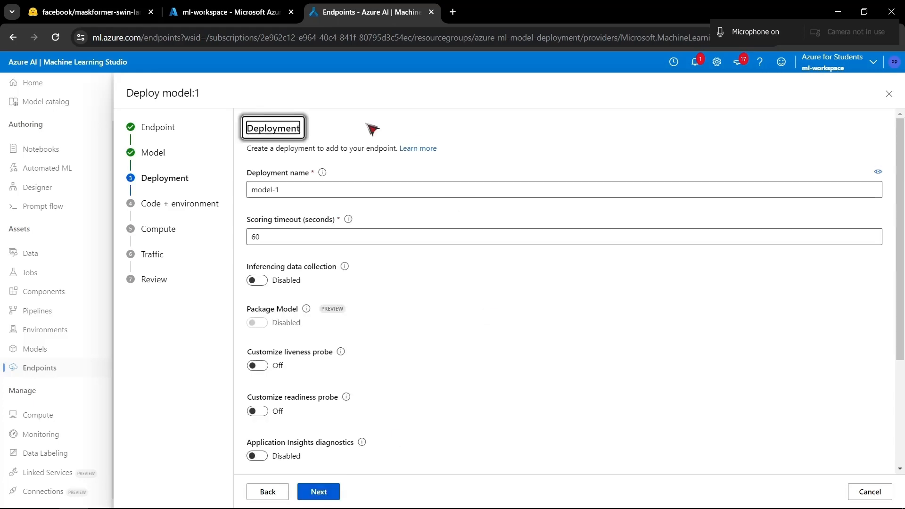
left_click(307, 189)
key("BackSpace")
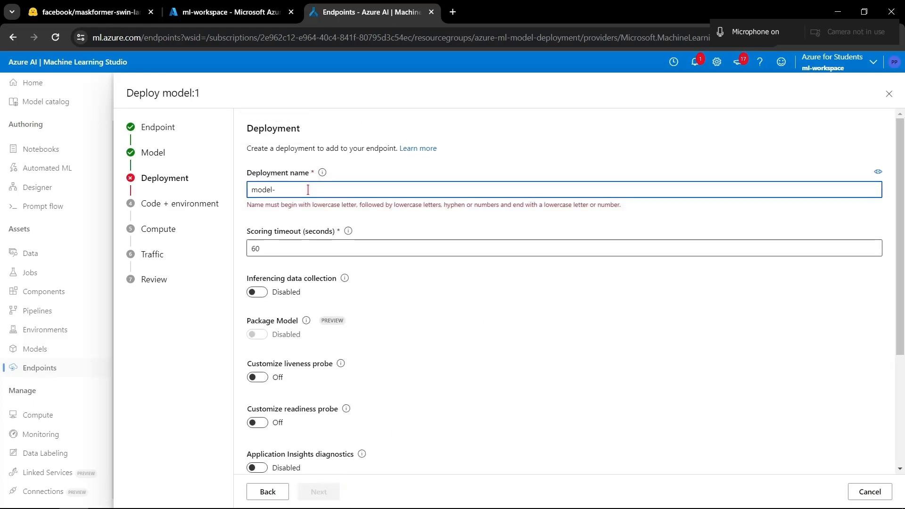
key("BackSpace")
key("BackSpace")
key("BackSpace")
key("BackSpace")
key("BackSpace")
key("BackSpace")
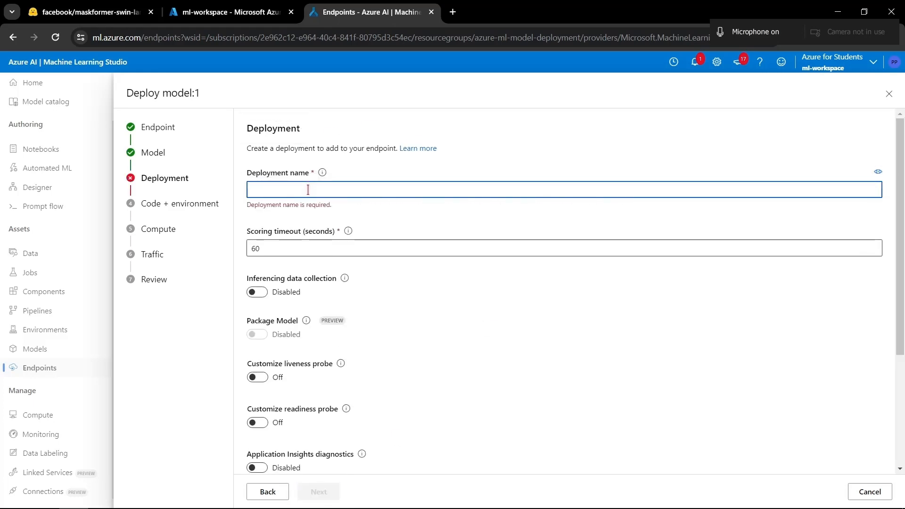
type("depl")
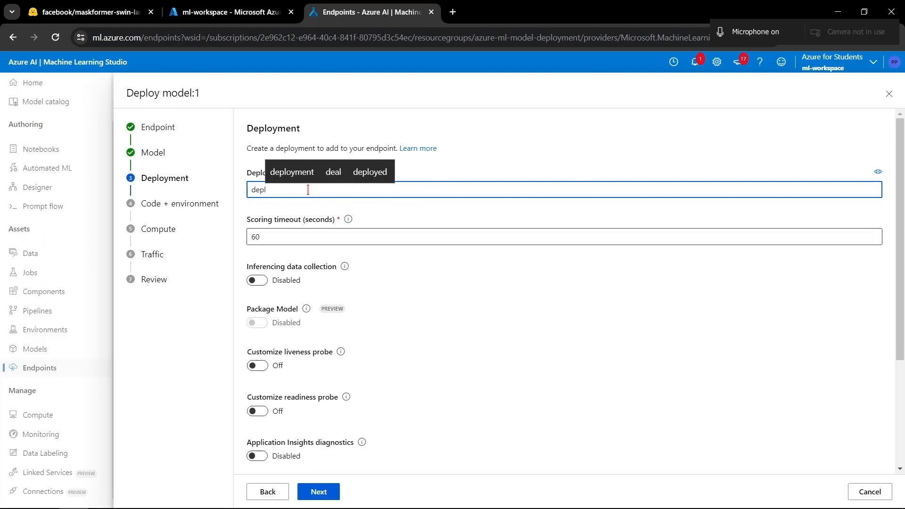
type("oyment-1")
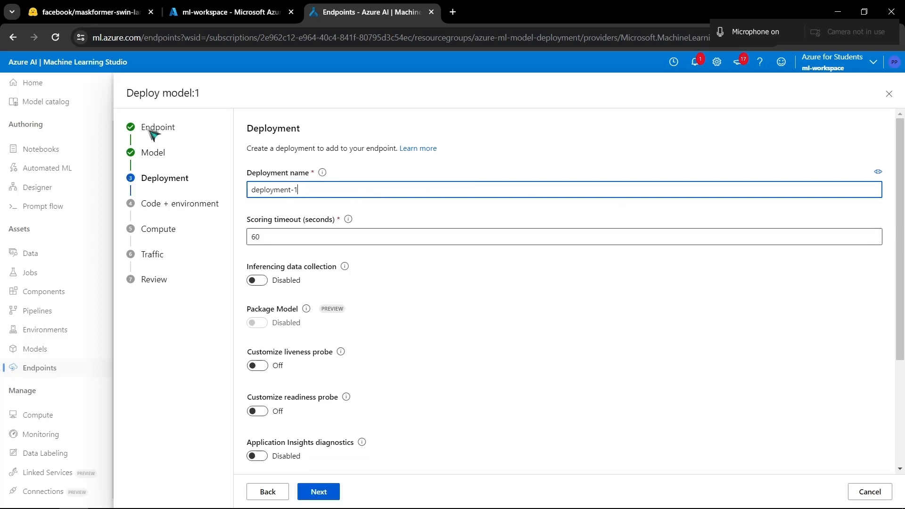
left_click_drag(147, 94, 155, 94)
left_click(315, 190)
left_click_drag(314, 190, 242, 184)
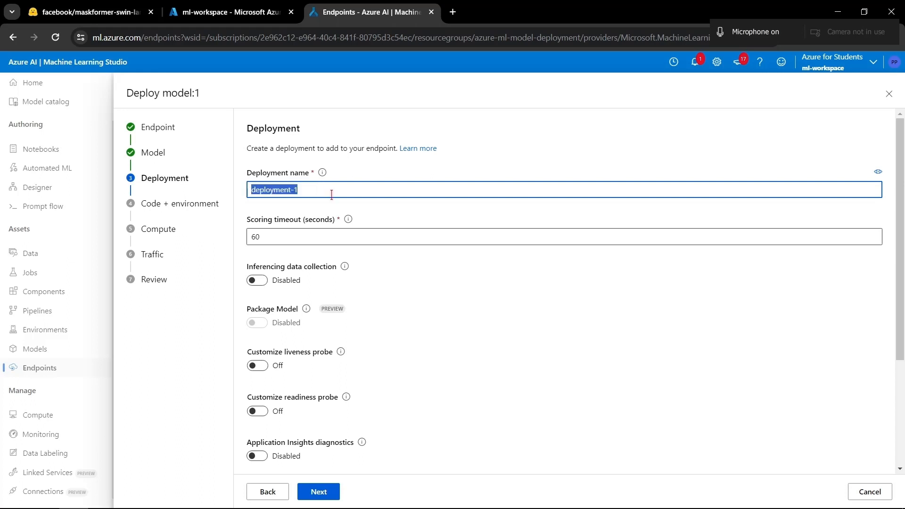
left_click(332, 194)
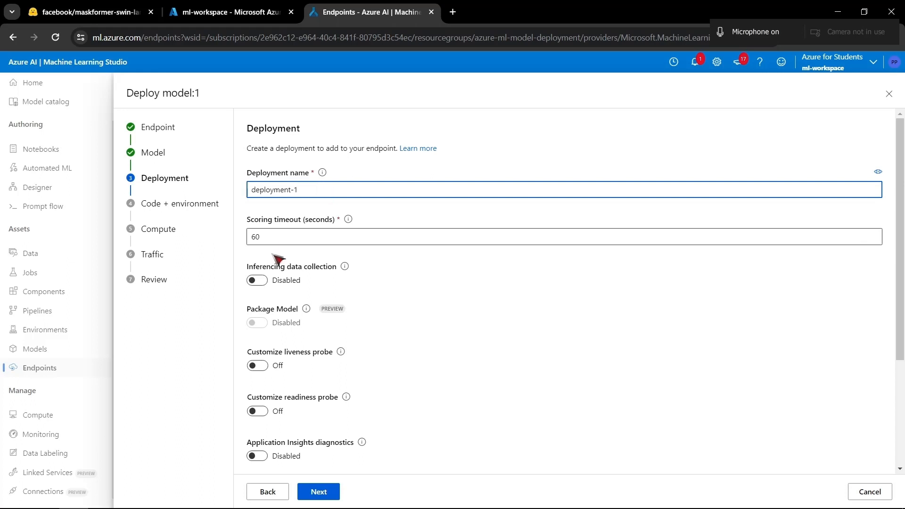
- Examine the scoring timeout setting of the deployment
left_click(423, 259)
left_click_drag(277, 238, 231, 236)
left_click(426, 282)
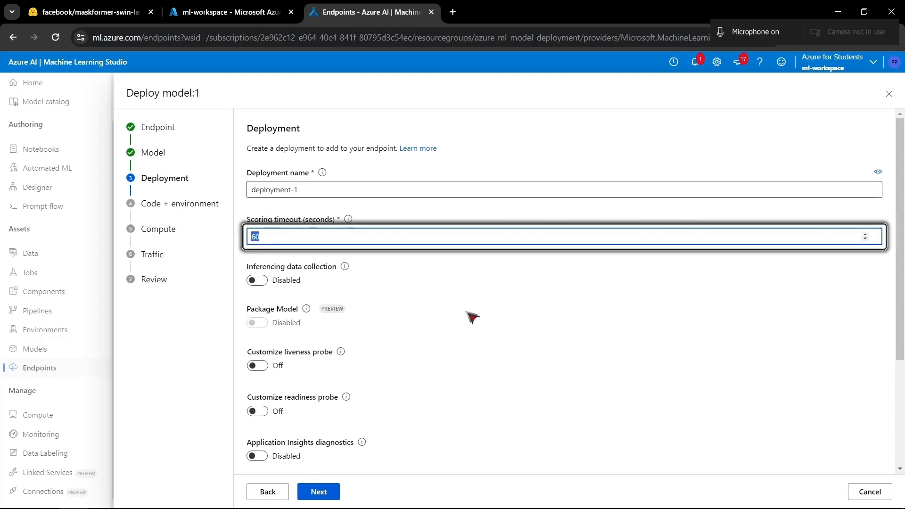
left_click(469, 315)
- Switch to Visual Studio Code and examine the score.py scoring script
key("alt+Tab")
key("alt+Tab")
key("alt+Tab")
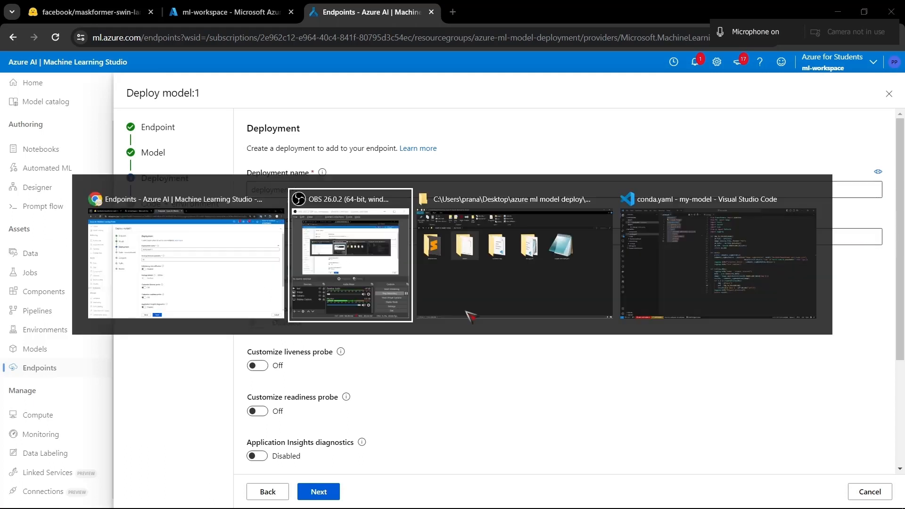
left_click(514, 183)
left_click_drag(529, 424, 417, 75)
left_click(763, 140)
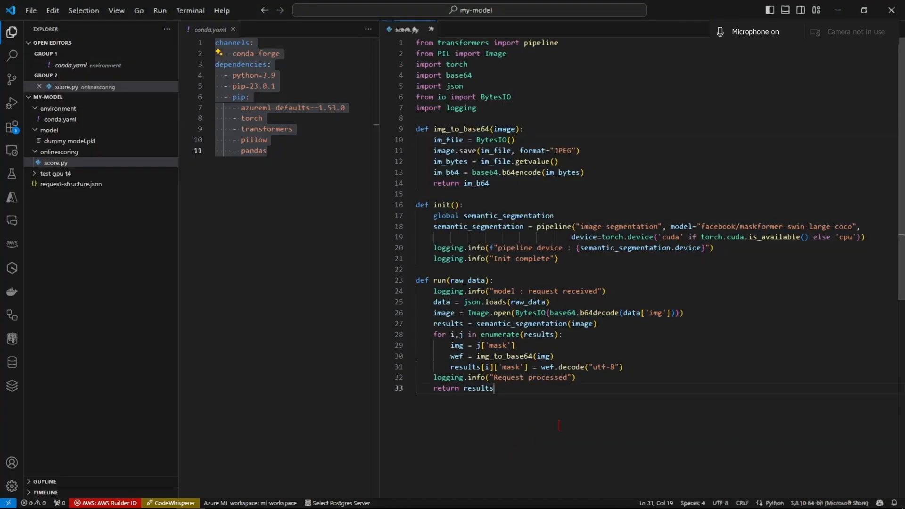
key("ctrl+a")
left_click(582, 367)
left_click(513, 424)
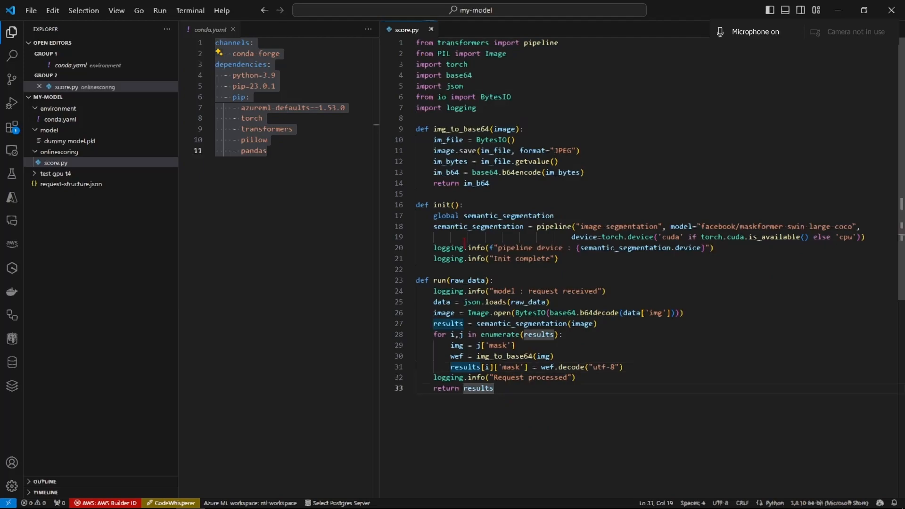
key("ctrl+a")
left_click(513, 423)
- Return to the Azure deployment wizard in the browser and accept the deployment settings with the 60-second scoring timeout
key("alt+Tab")
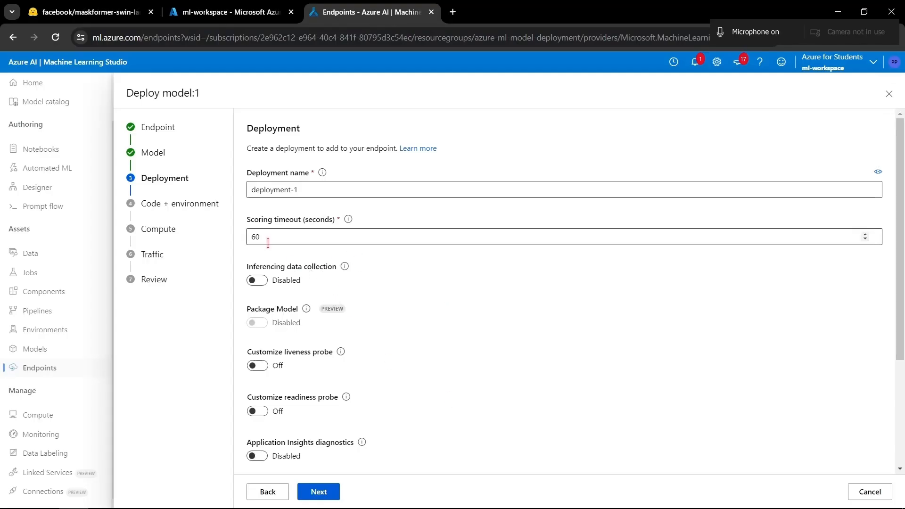
left_click_drag(268, 243, 251, 239)
left_click(461, 302)
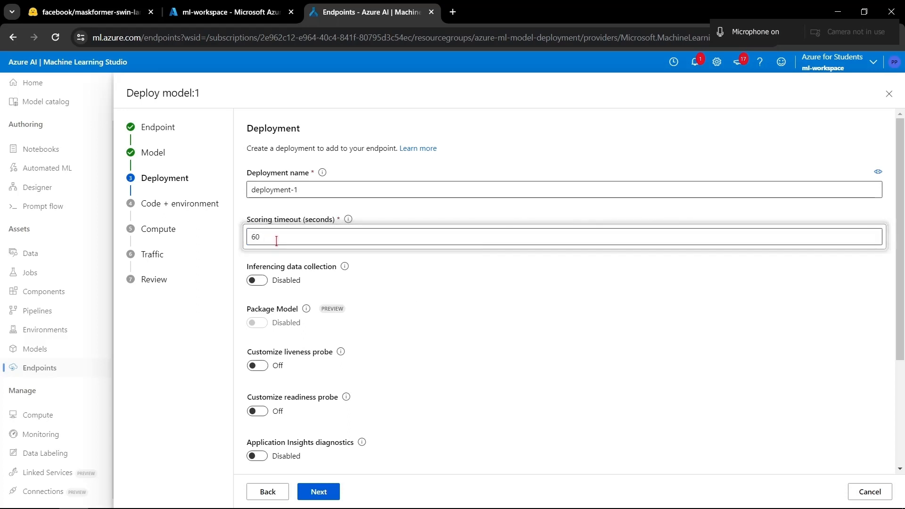
scroll(447, 322, "down", 3)
scroll(439, 420, "up", 1)
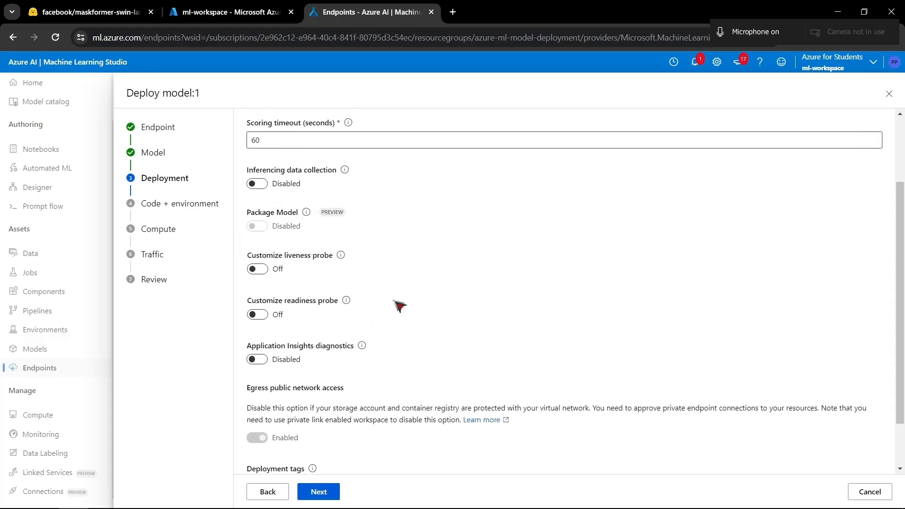
scroll(399, 307, "down", 2)
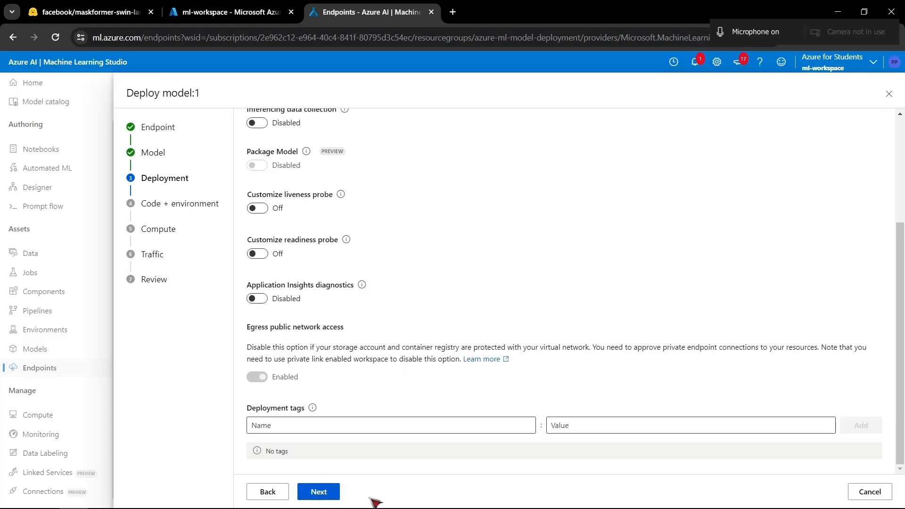
left_click(321, 492)
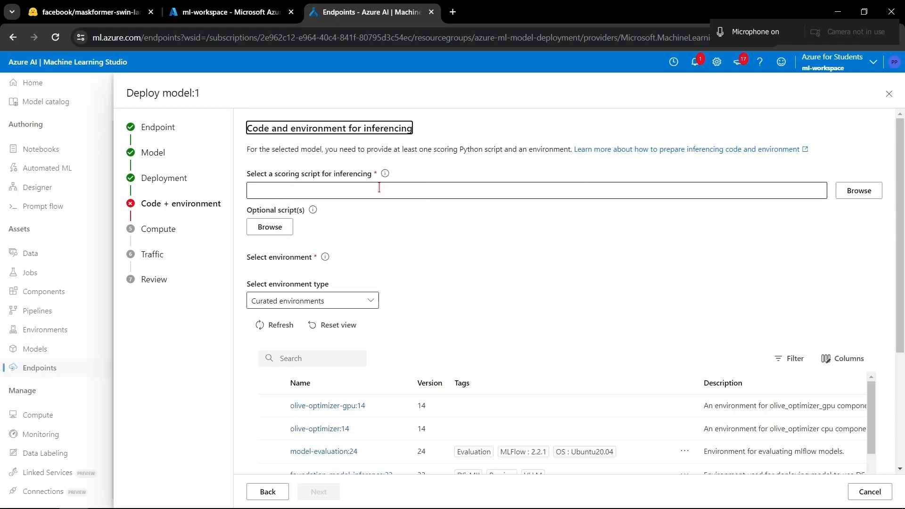
- Select score.py from the onlinescoring folder of my-model as the scoring script for inferencing
left_click(868, 190)
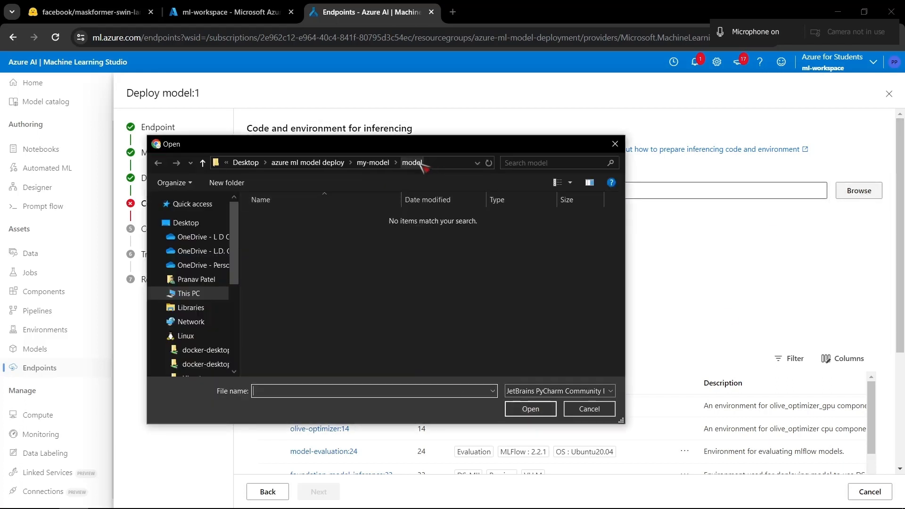
left_click(370, 163)
double_click(282, 244)
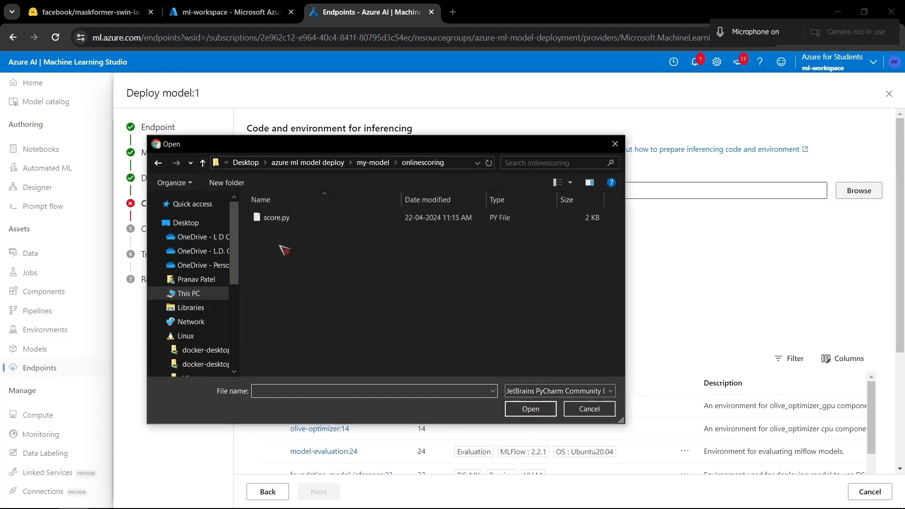
left_click(282, 220)
left_click(526, 414)
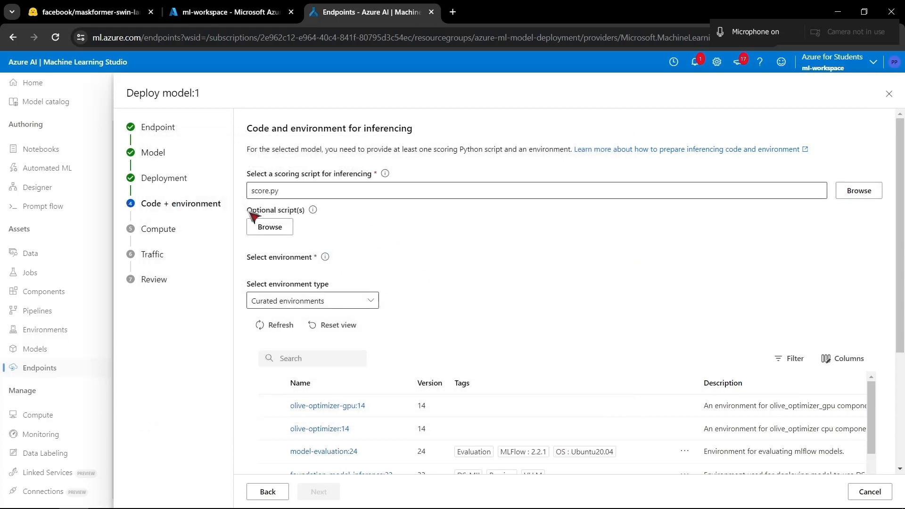
left_click_drag(254, 216, 306, 208)
left_click(465, 246)
- Switch to Visual Studio Code and create a new file named helper.py in the onlinescoring folder
key("alt+Tab")
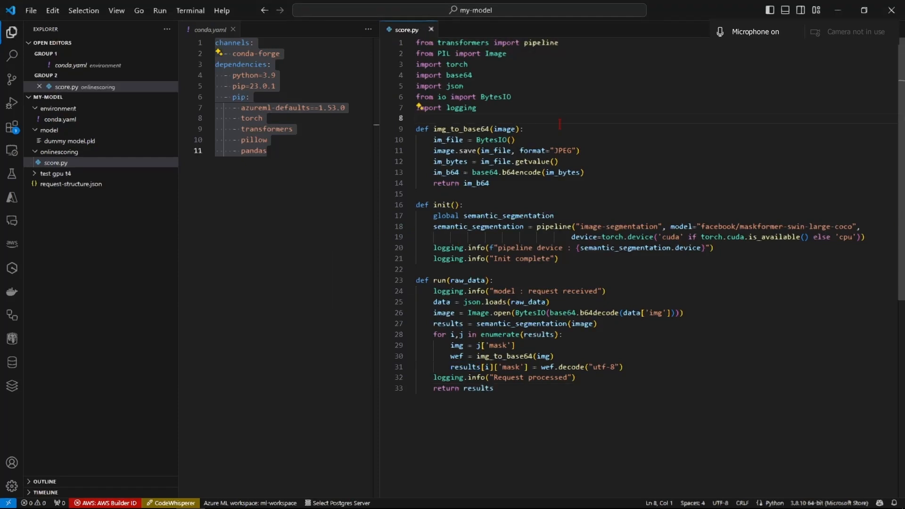
right_click(42, 156)
left_click(75, 161)
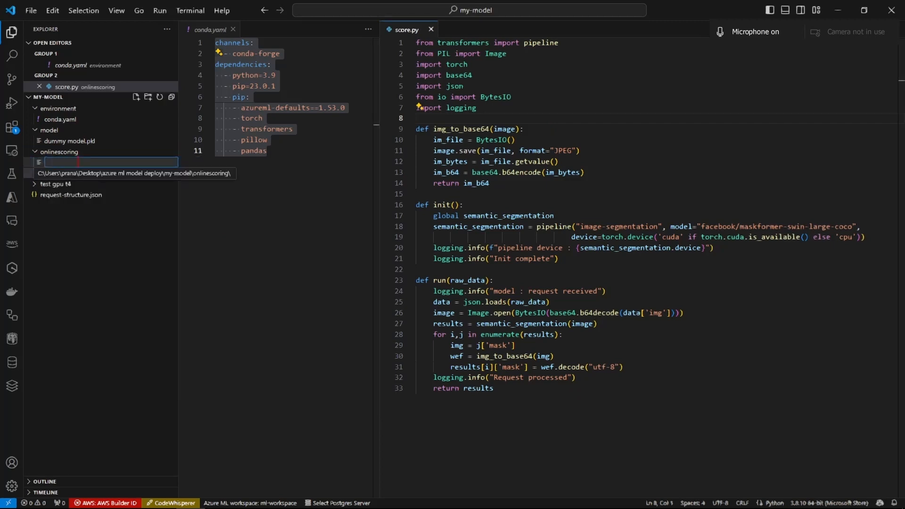
type("h")
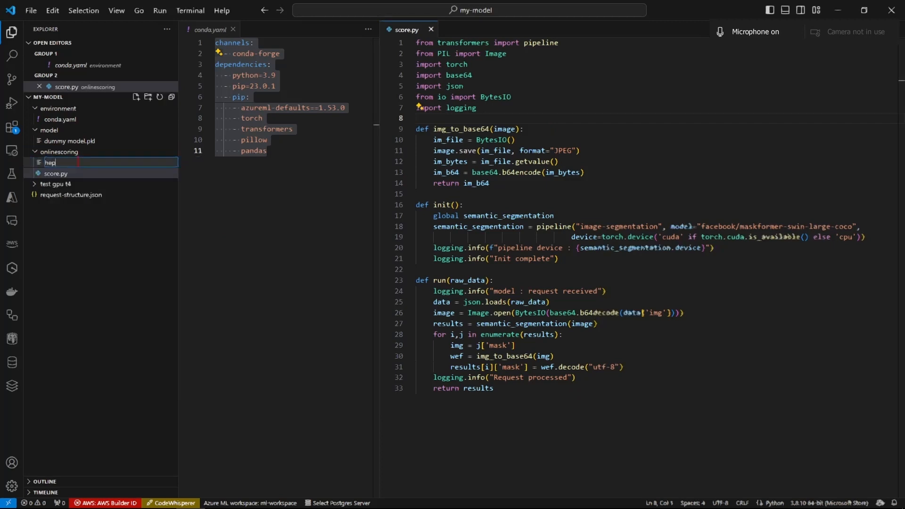
type("elper.py")
key("Return")
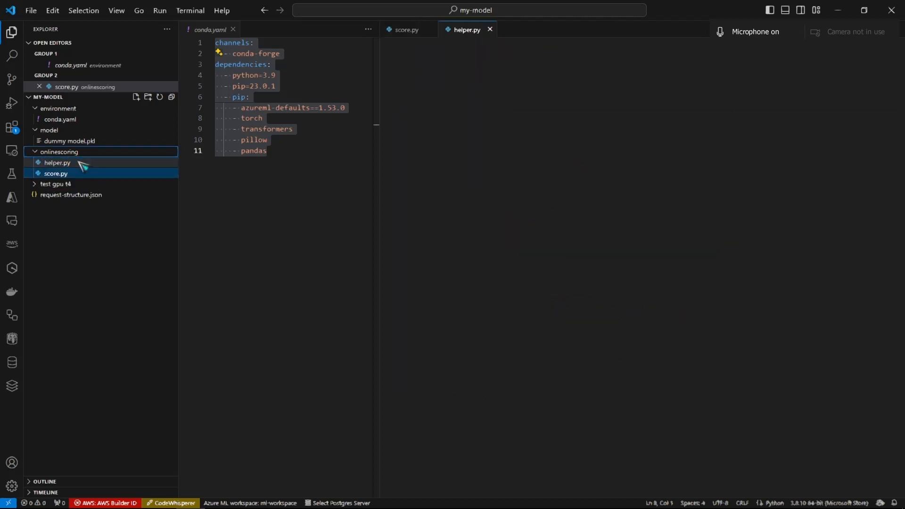
- Write "import libs" and the placeholder function header "def custo_functions():" in helper.py
type("im")
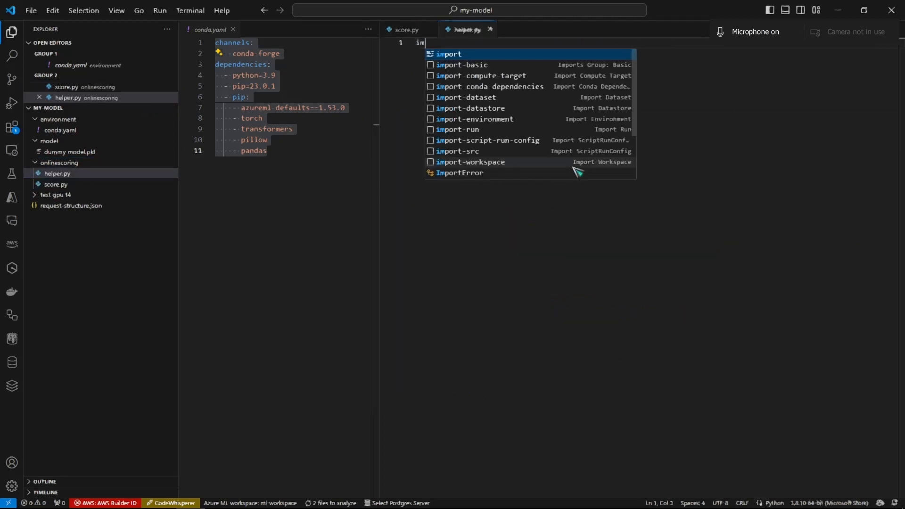
type("port libs")
key("Return")
key("Return")
key("Return")
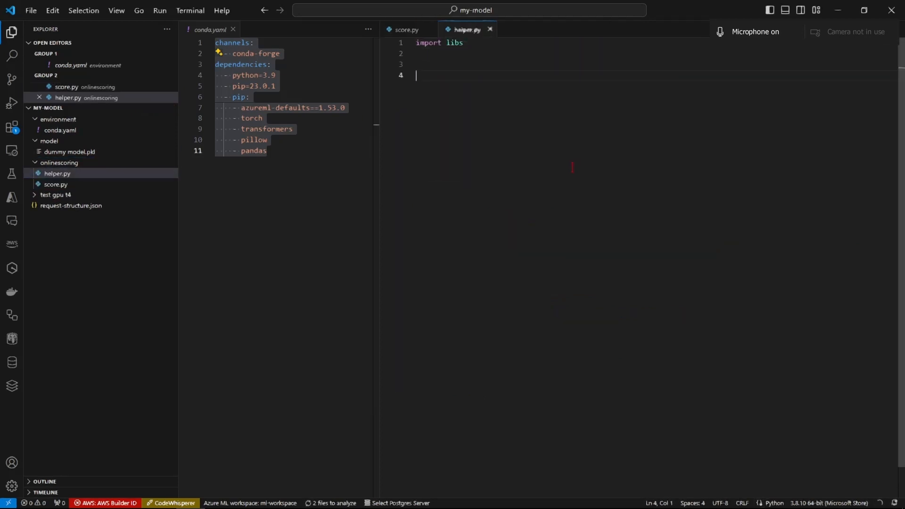
type("def custo_functions():")
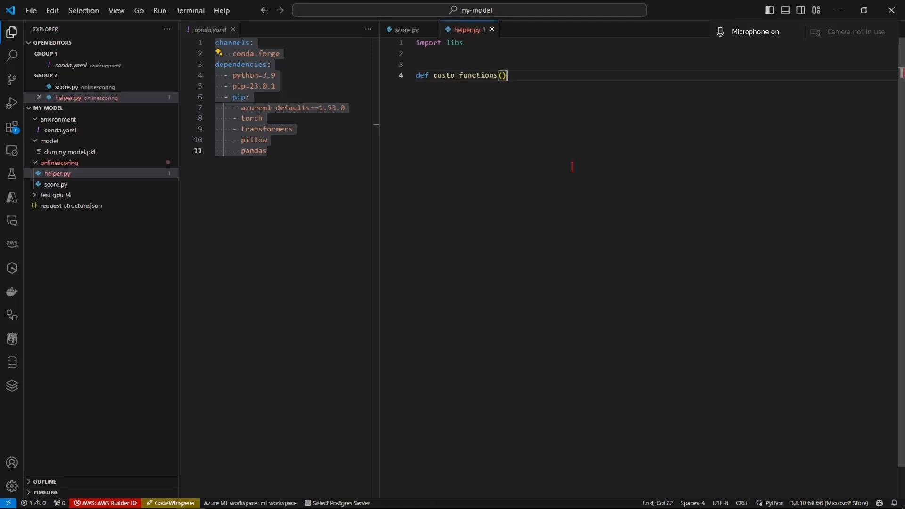
key("Return")
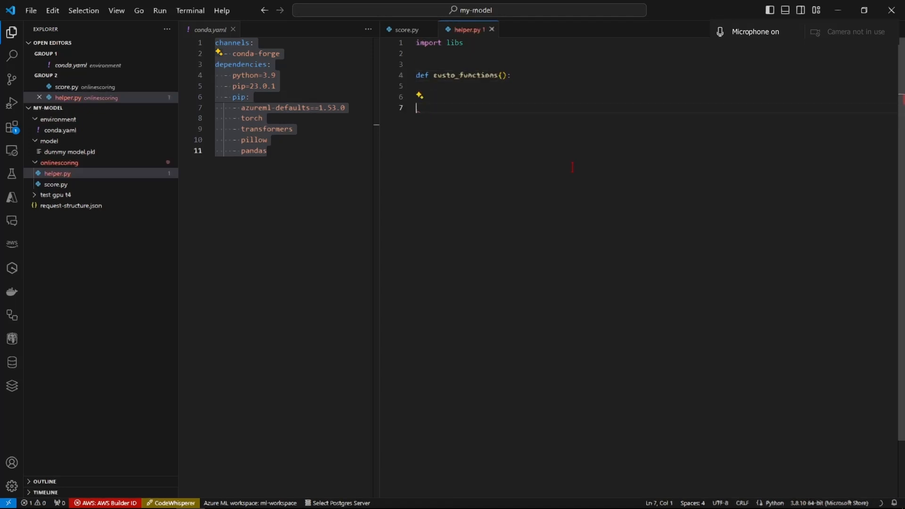
- Add the placeholder class header "class dvgerf():" below the function in helper.py
type("class dvgerf():")
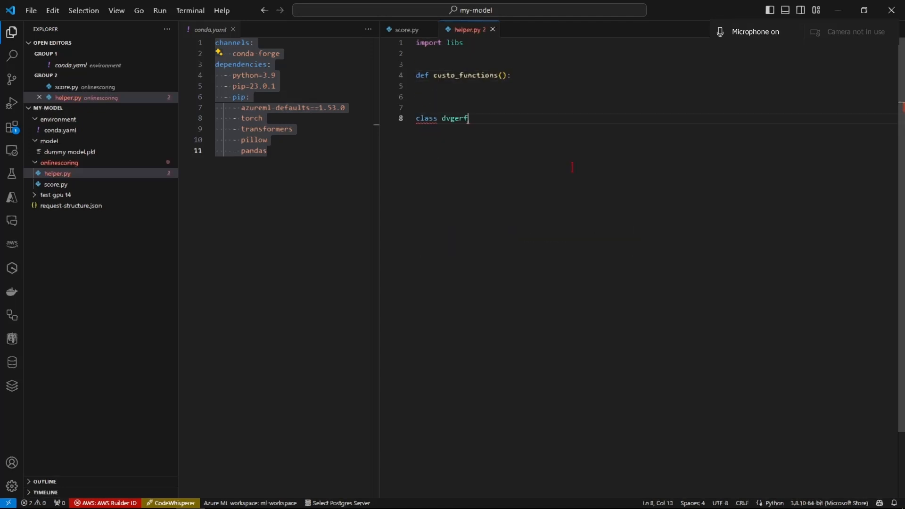
key("Return")
key("Return")
key("Return")
key("Return")
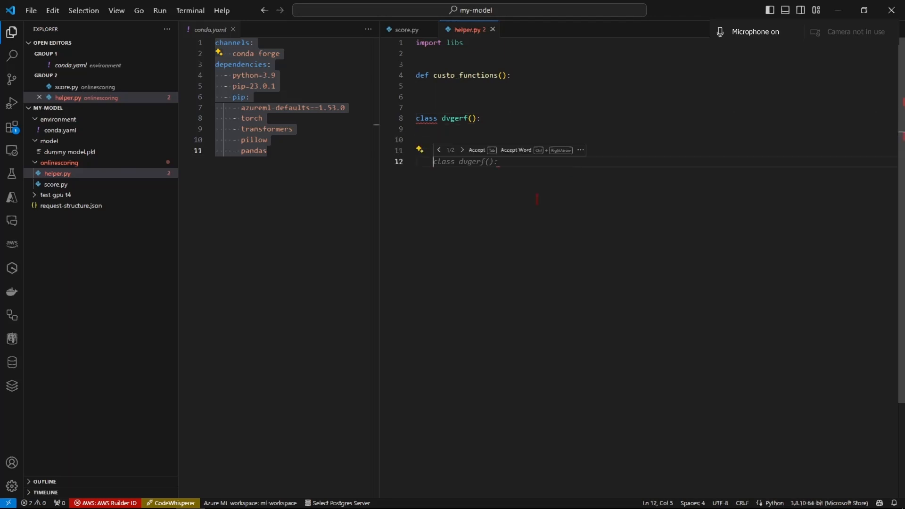
- Add the line "from helper import custo_functions" below the existing imports in score.py
left_click(418, 31)
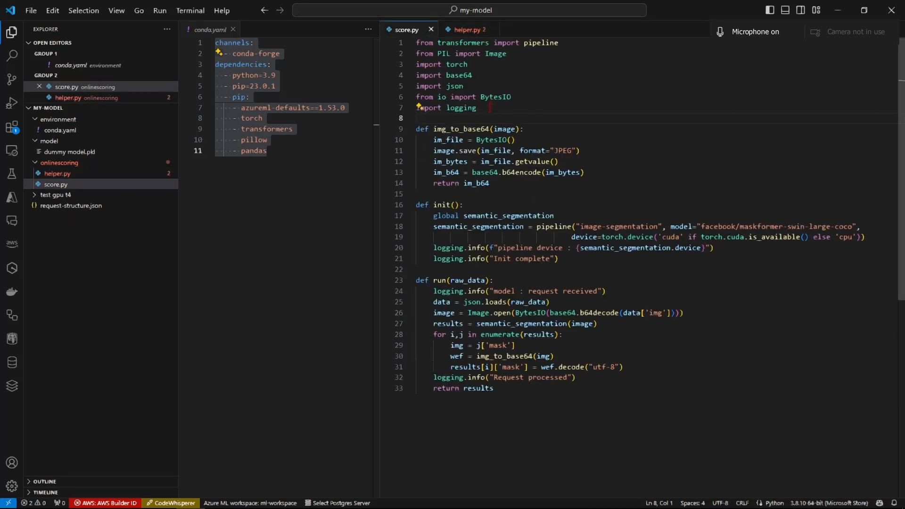
left_click(469, 30)
left_click_drag(526, 209, 415, 43)
left_click(496, 198)
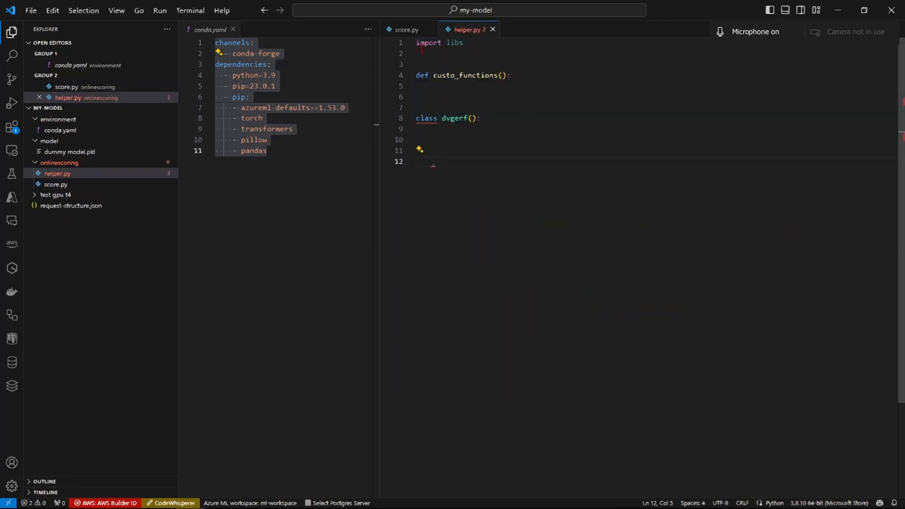
left_click(418, 30)
left_click(512, 111)
key("Return")
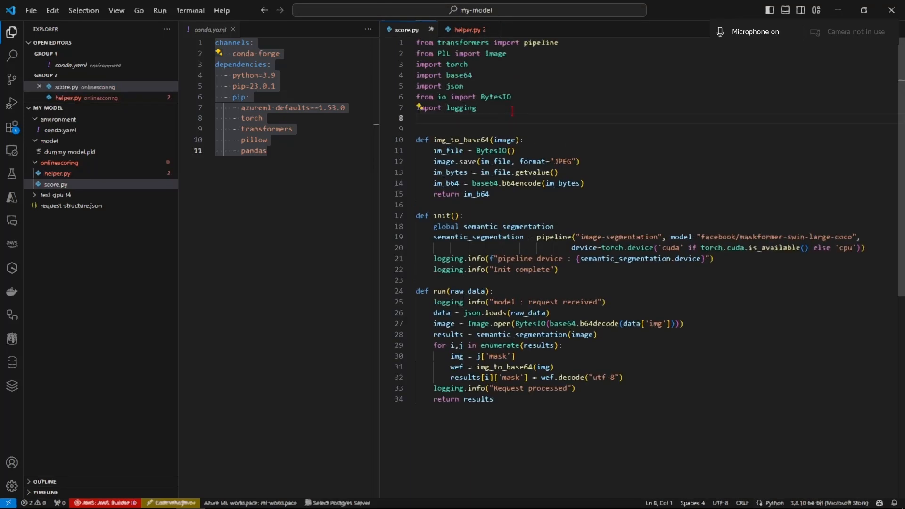
type("from")
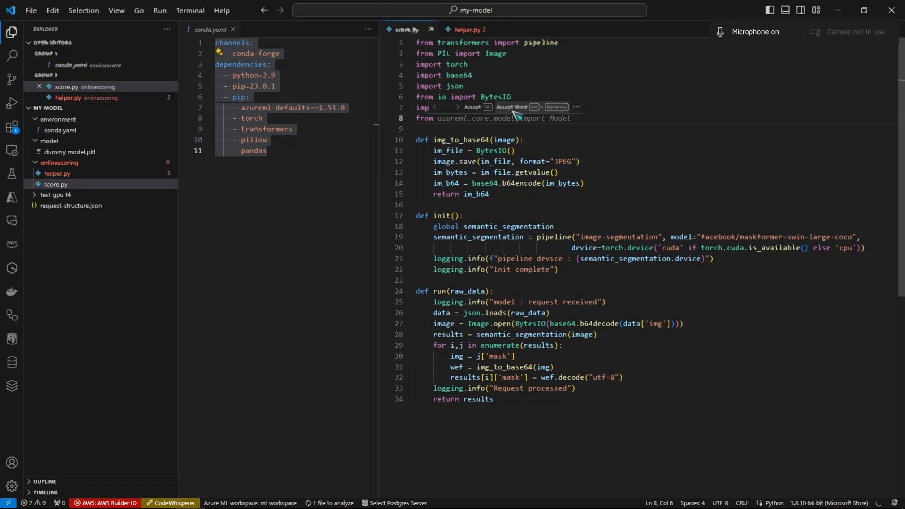
type("helper")
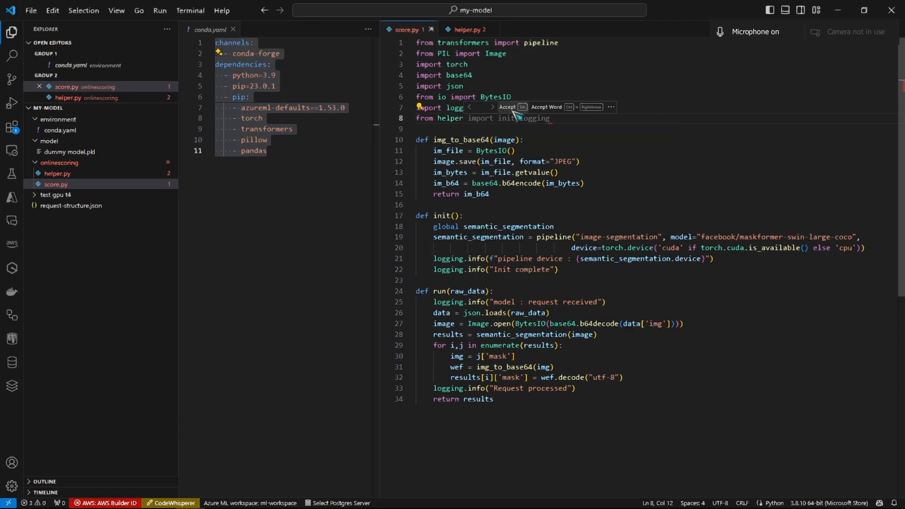
type(" import custo_functions")
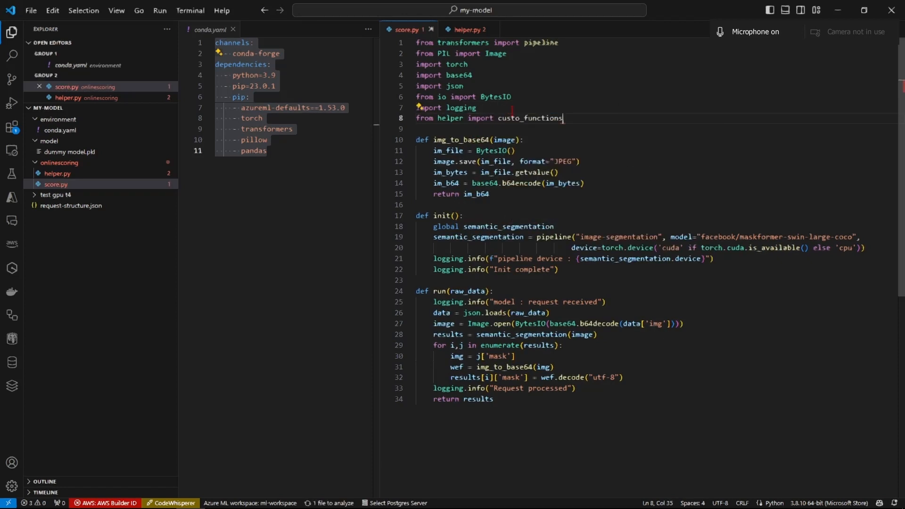
- Permanently delete helper.py from the onlinescoring folder and remove its import line from score.py
left_click(471, 30)
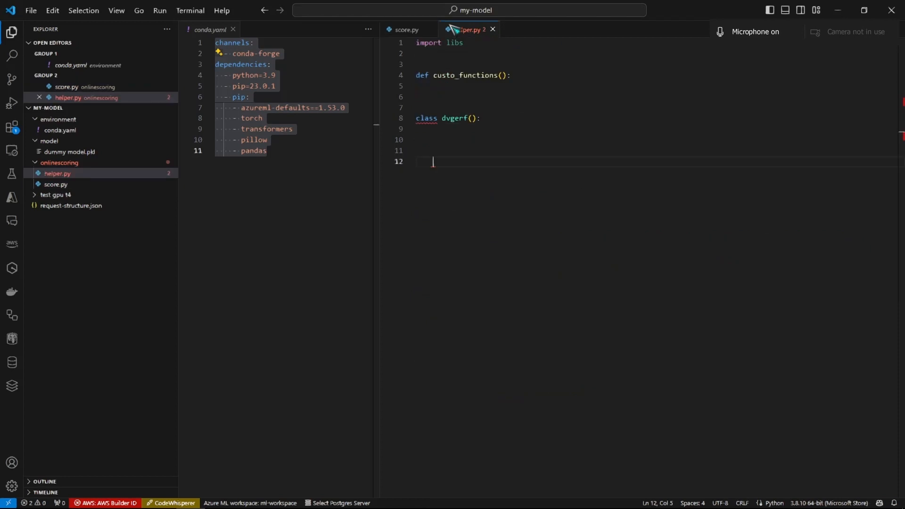
left_click(403, 30)
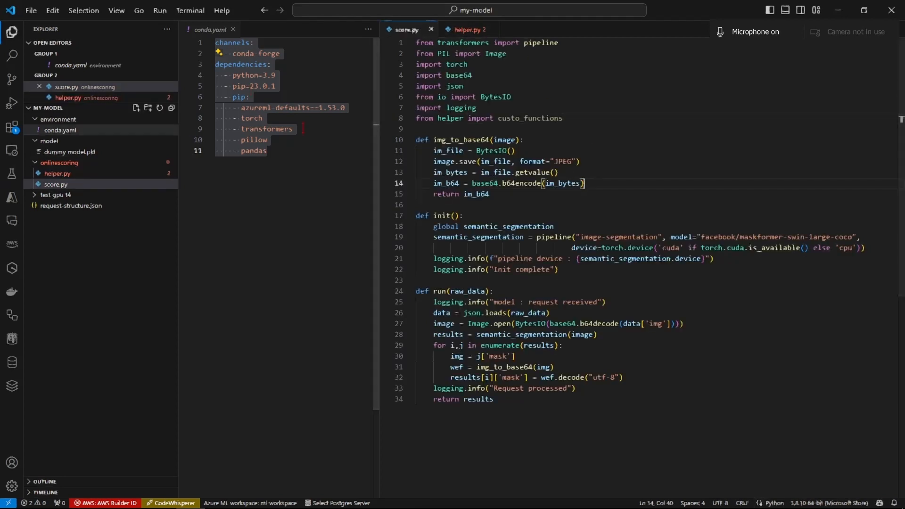
left_click(484, 30)
right_click(60, 163)
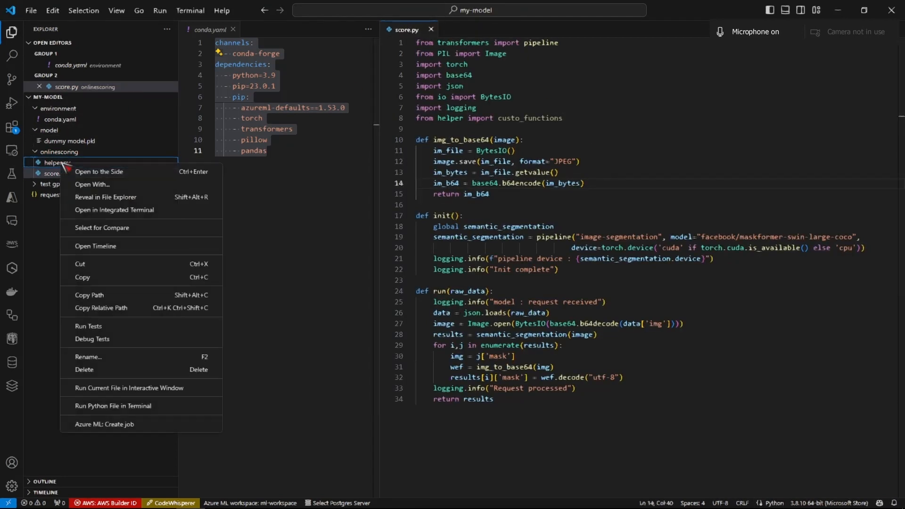
left_click(85, 370)
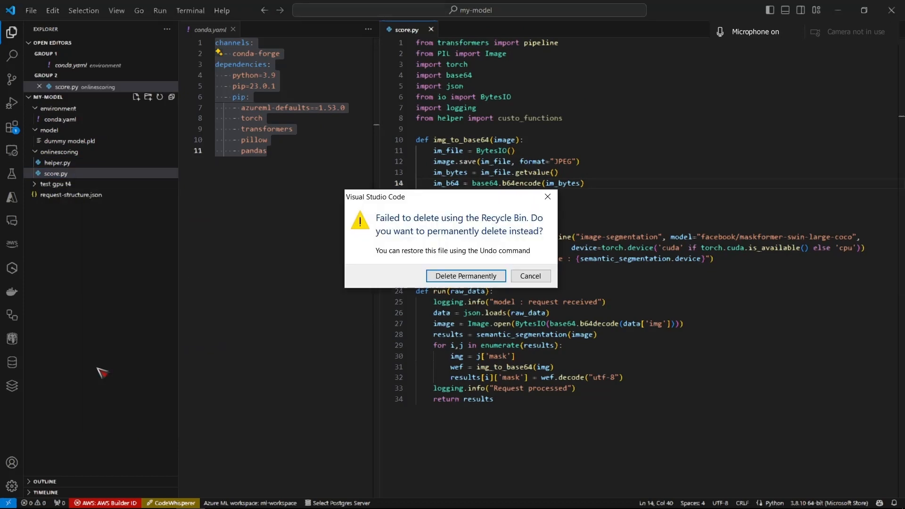
key("Return")
triple_click(569, 114)
key("BackSpace")
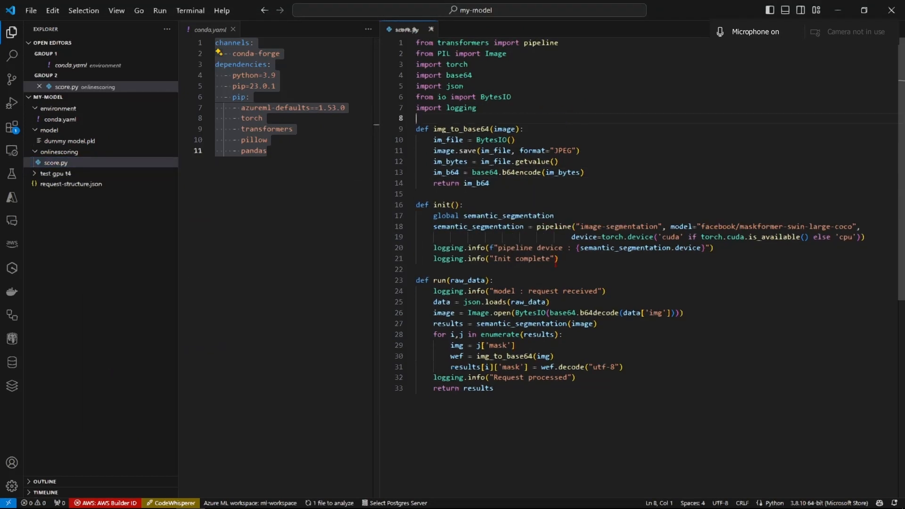
- Switch to Azure Machine Learning Studio and view the file picker for optional scripts without choosing a file
key("alt+Tab")
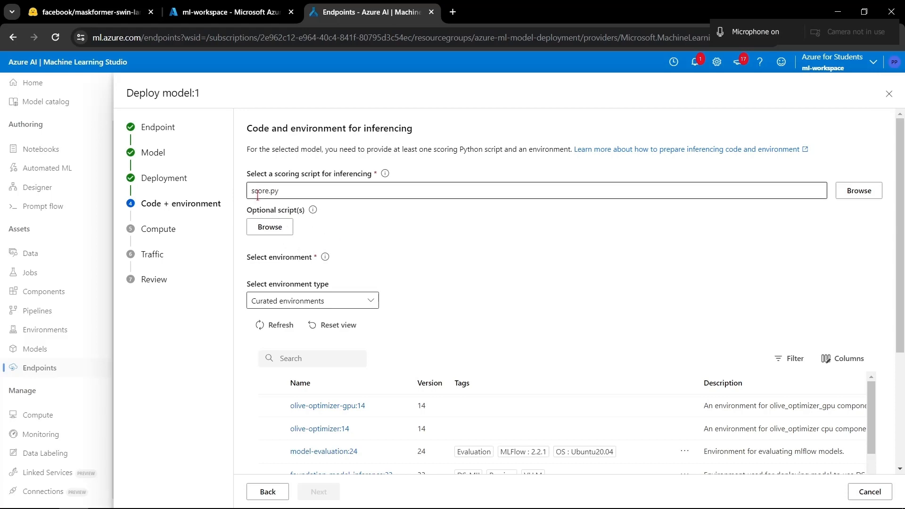
left_click(271, 227)
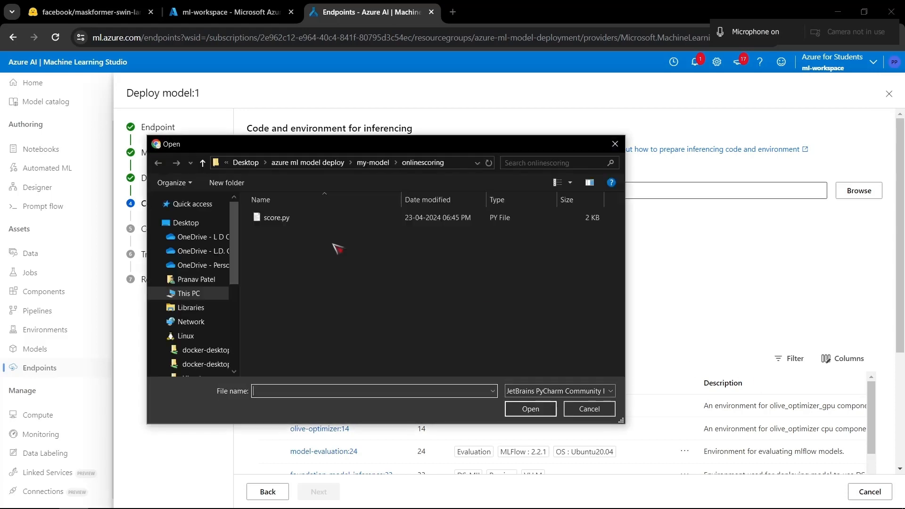
left_click(618, 143)
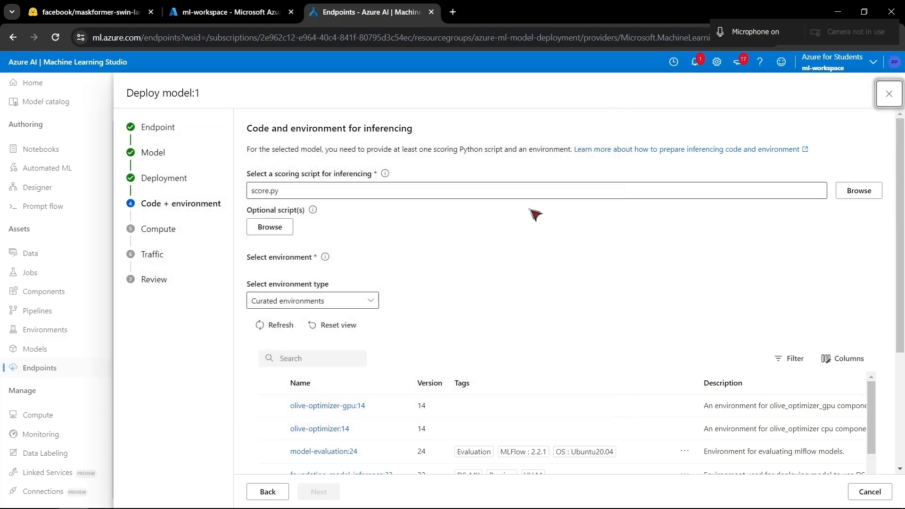
- Set the environment type to Custom environments and select my-env:1 for the deployment
scroll(471, 283, "down", 2)
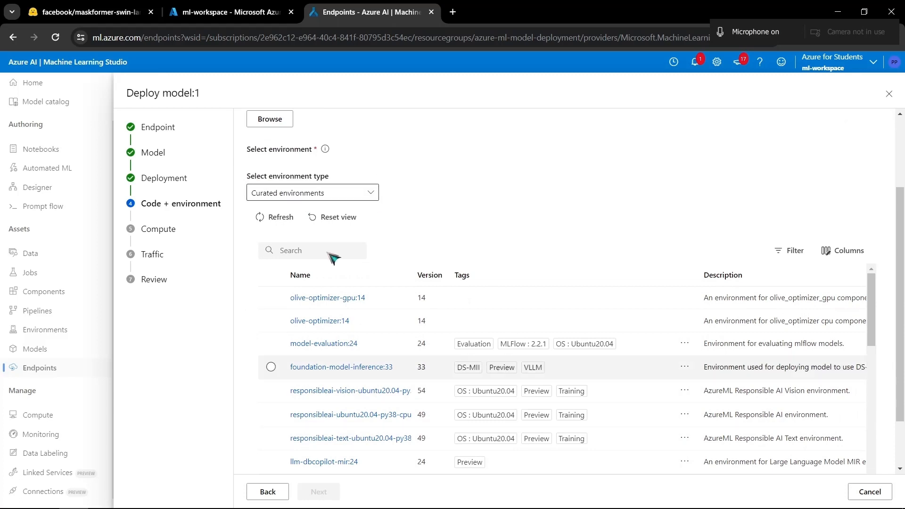
left_click(371, 192)
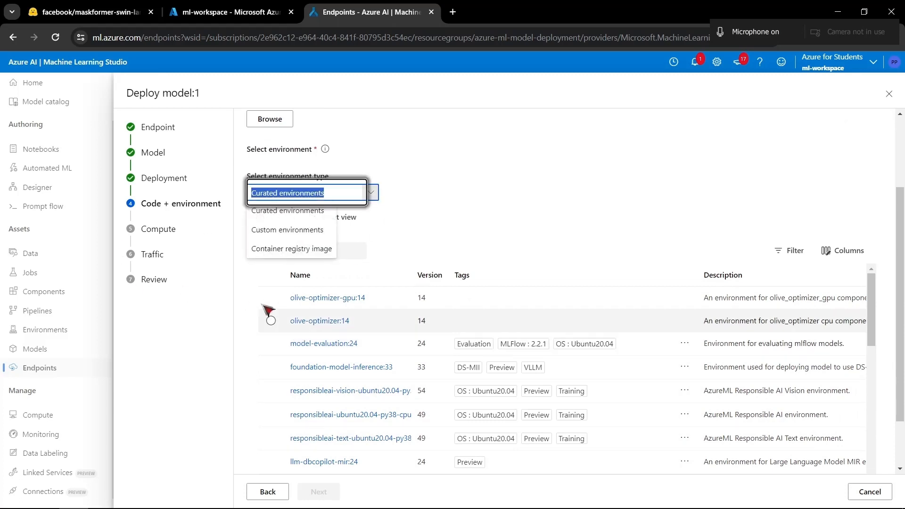
left_click(287, 230)
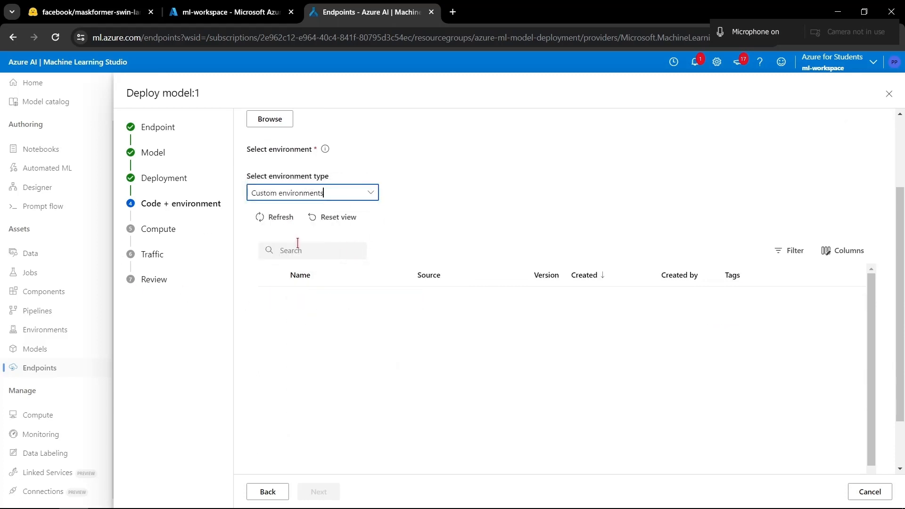
left_click(272, 298)
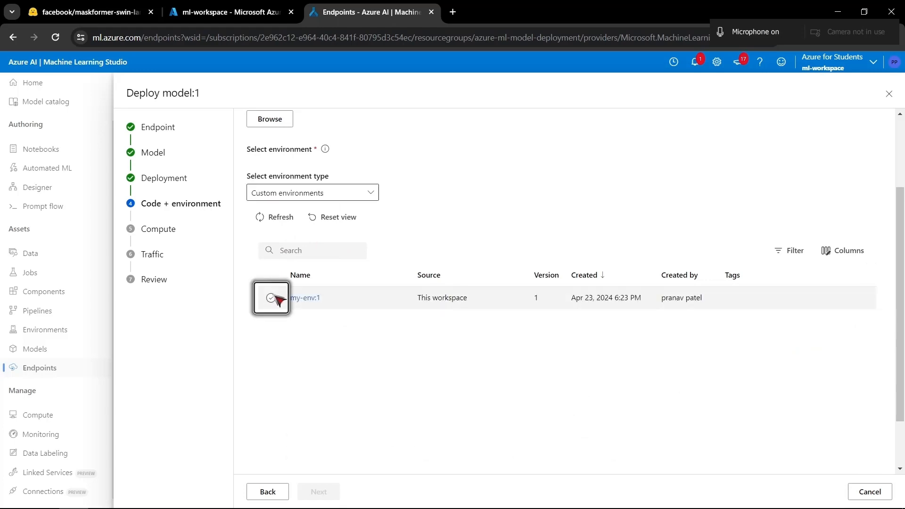
- Set the environment type to Curated environments and look through the available environments with their versions and tags
left_click(371, 193)
left_click(282, 212)
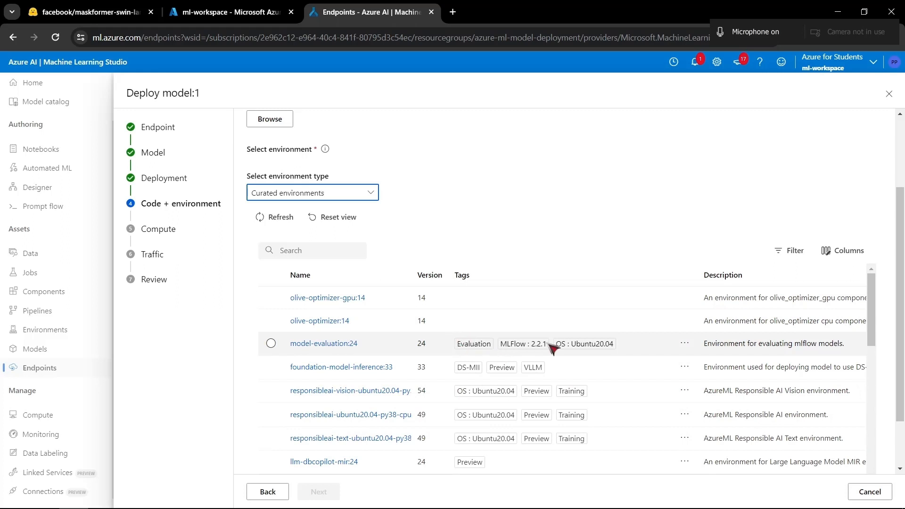
scroll(549, 414, "down", 2)
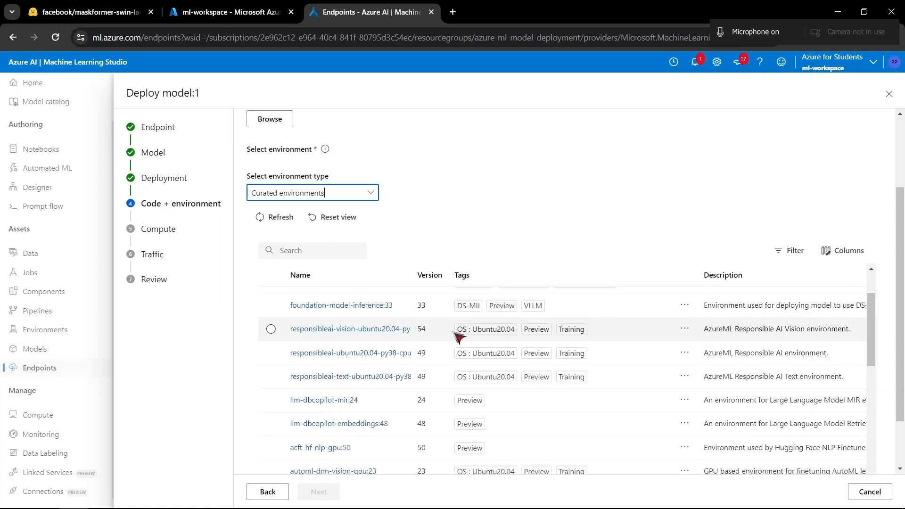
scroll(479, 376, "down", 2)
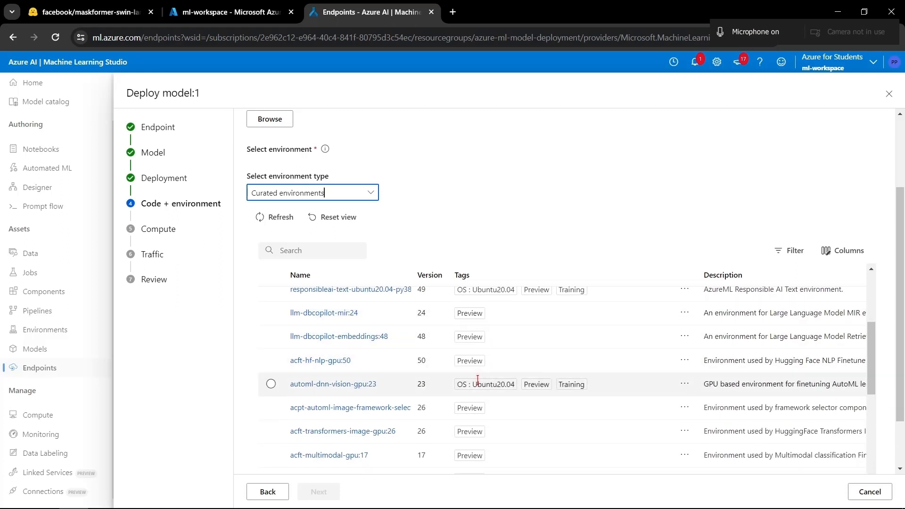
scroll(447, 389, "down", 5)
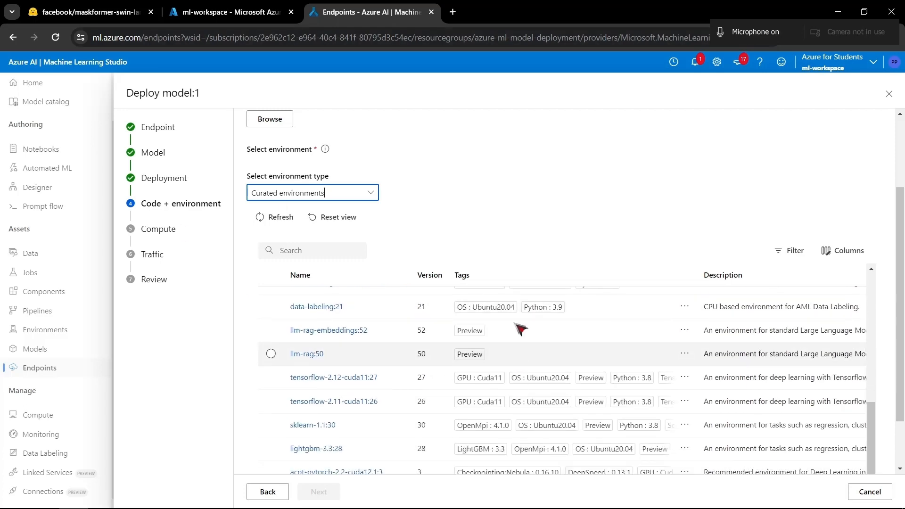
scroll(519, 358, "up", 8)
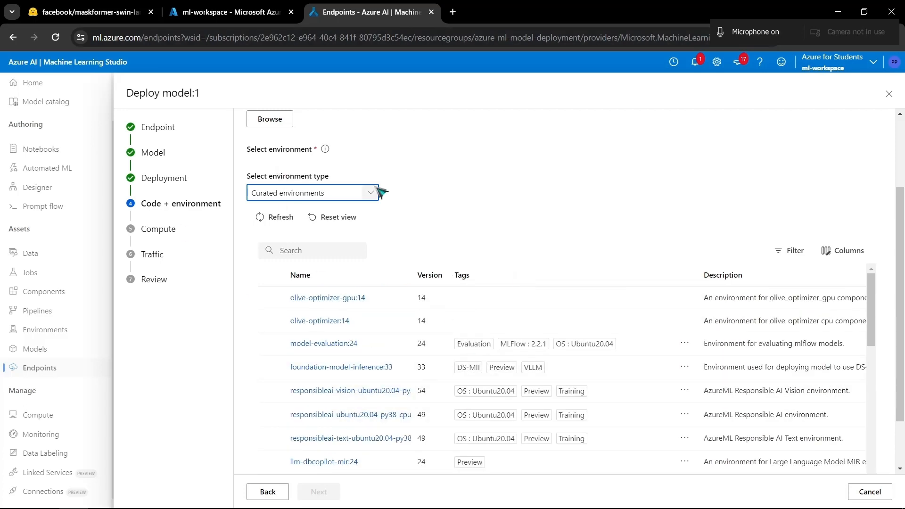
scroll(488, 367, "down", 5)
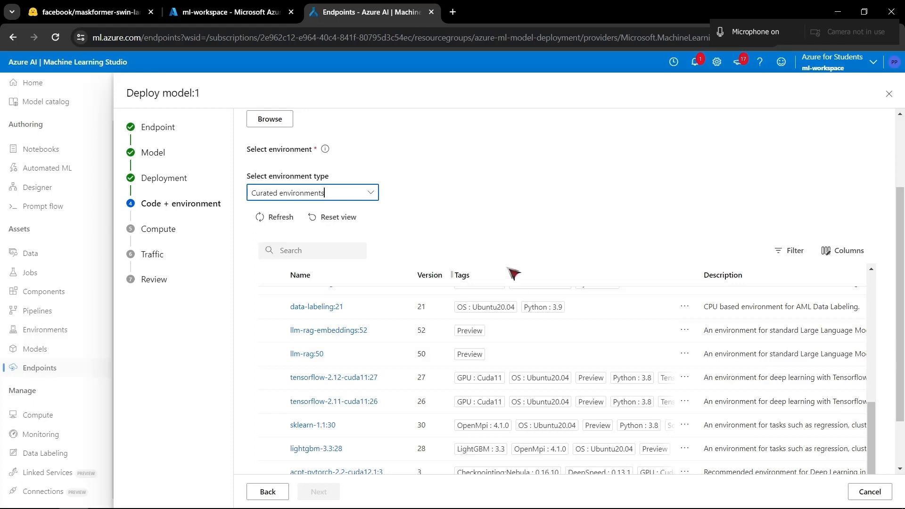
- Change the environment type to Container registry image and open the docker pull image path for entry
scroll(430, 218, "up", 3)
left_click(371, 301)
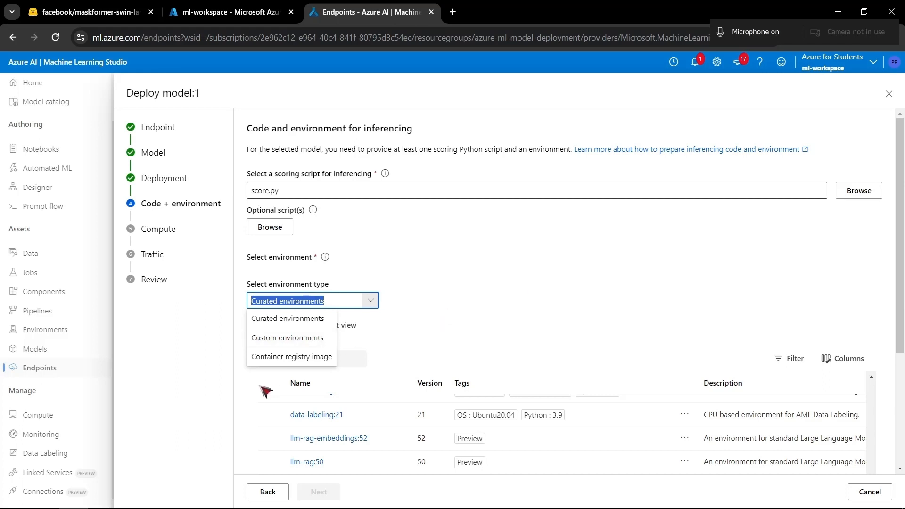
left_click(309, 358)
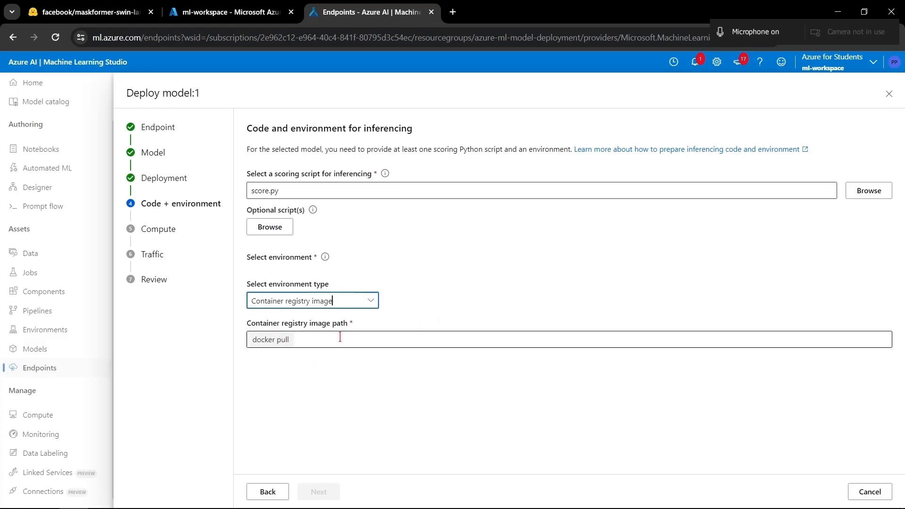
left_click(324, 341)
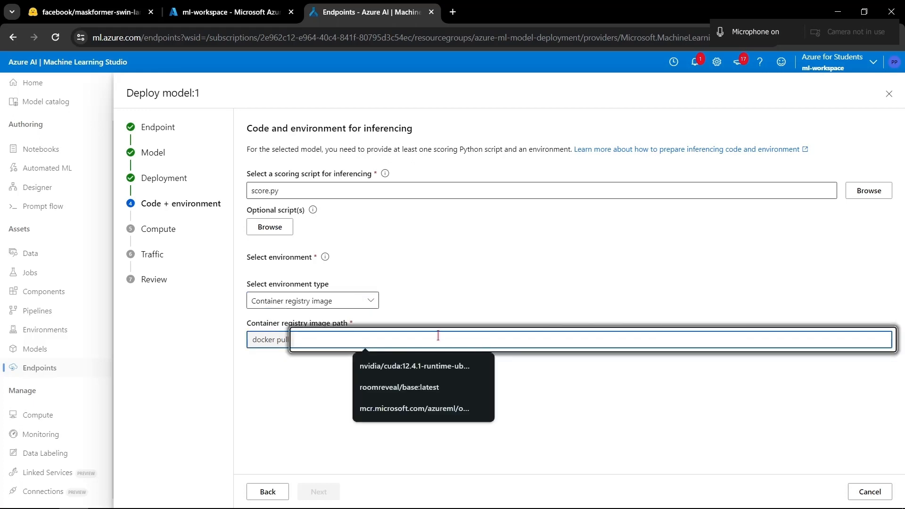
- Set the environment type to Custom environments, select my-env:1 and continue to the Compute settings
left_click(375, 302)
left_click(265, 337)
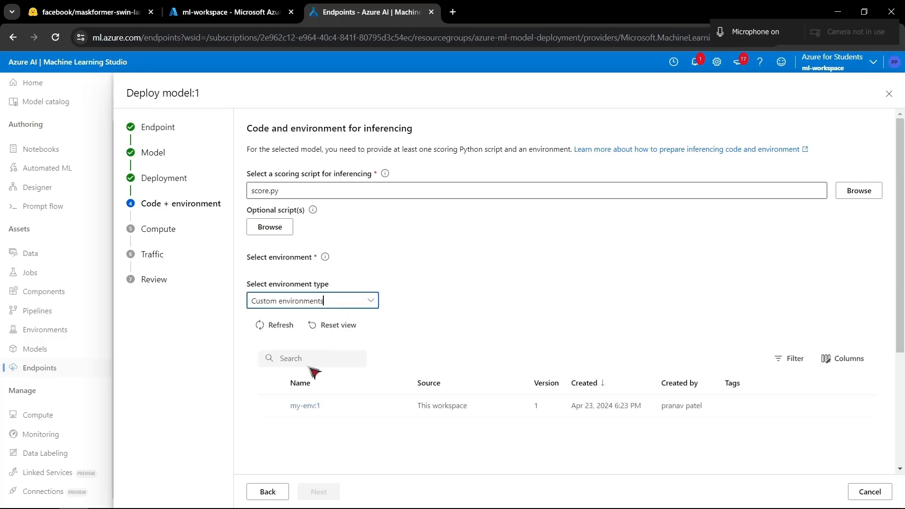
left_click(271, 406)
left_click(319, 491)
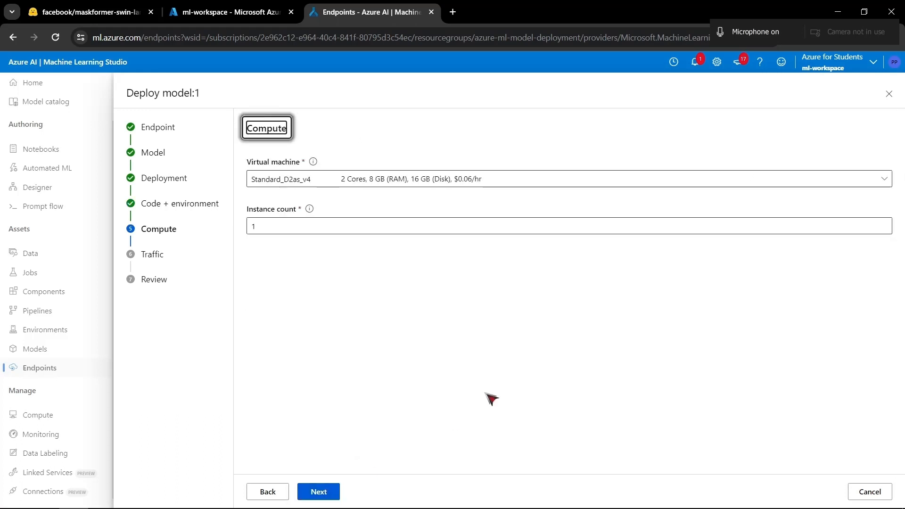
- Examine the selectable virtual machine sizes for the deployment, comparing their cores, RAM, available quota and hourly cost
left_click(384, 179)
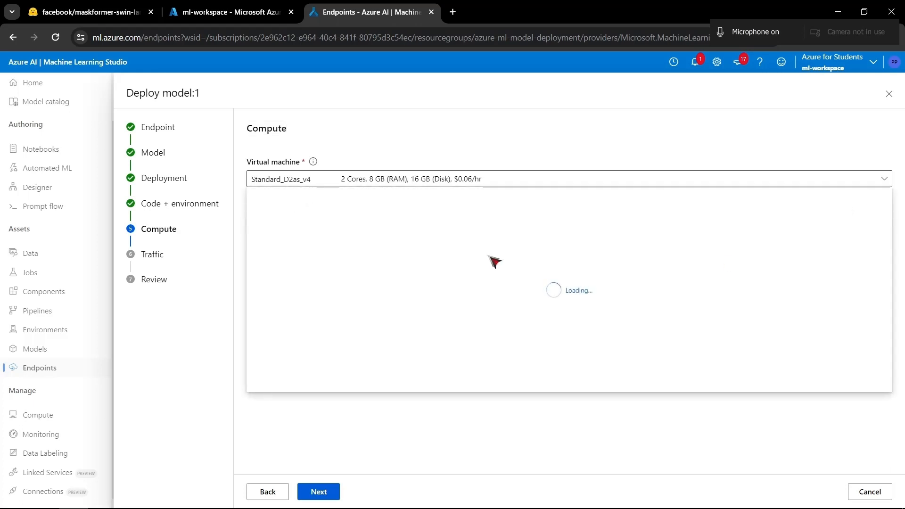
scroll(493, 322, "down", 5)
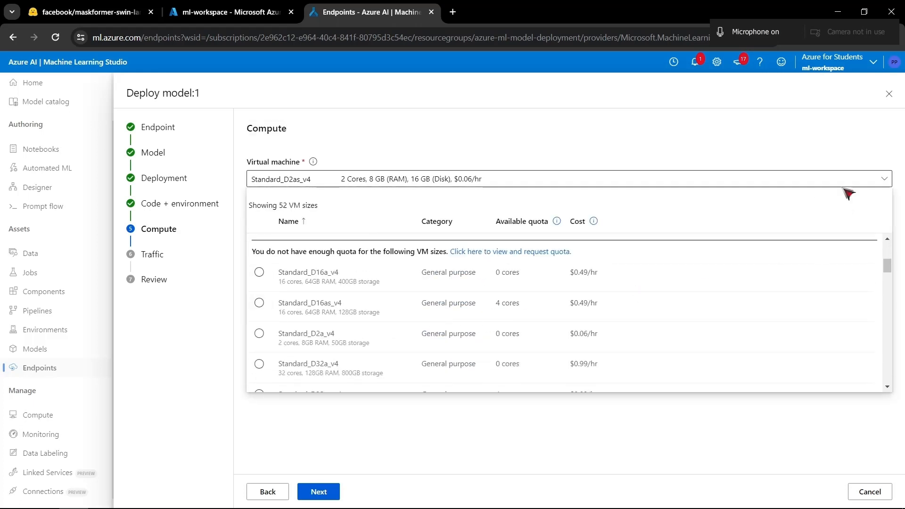
scroll(506, 311, "up", 5)
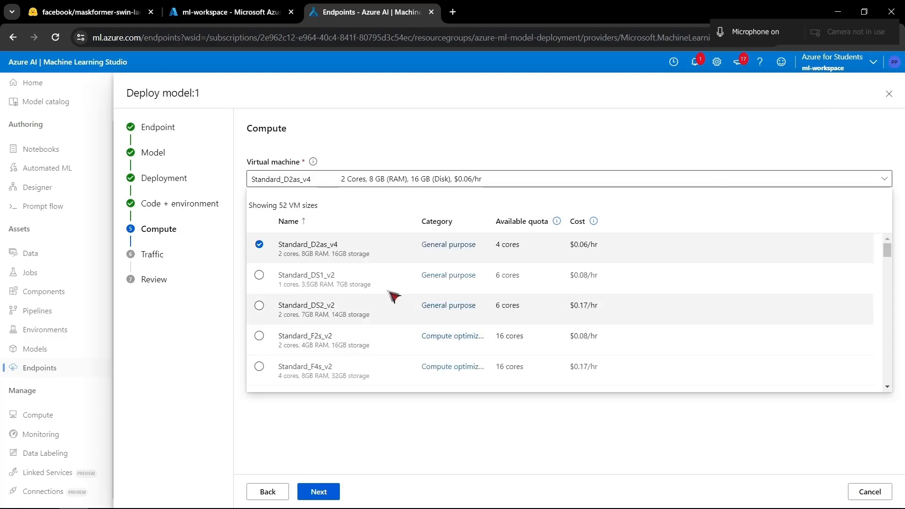
scroll(477, 339, "down", 1)
scroll(475, 350, "up", 2)
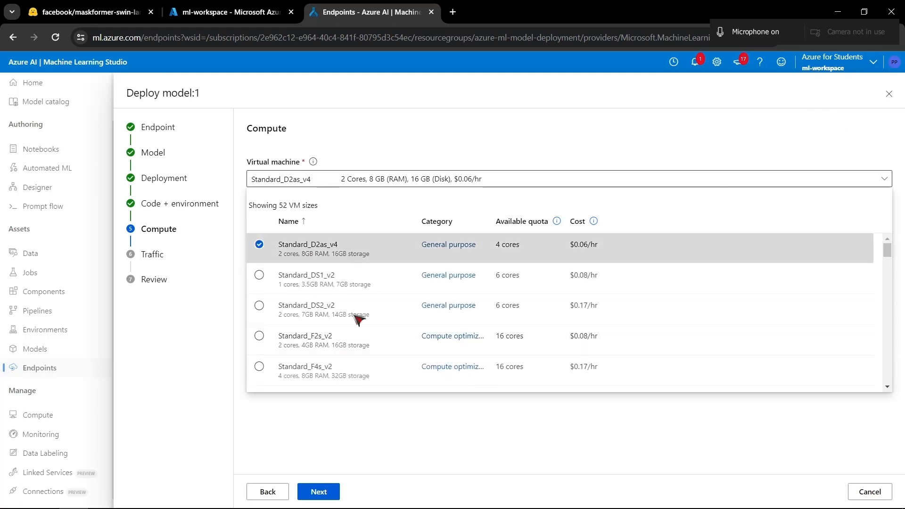
scroll(363, 330, "down", 3)
scroll(368, 358, "up", 3)
scroll(340, 339, "down", 3)
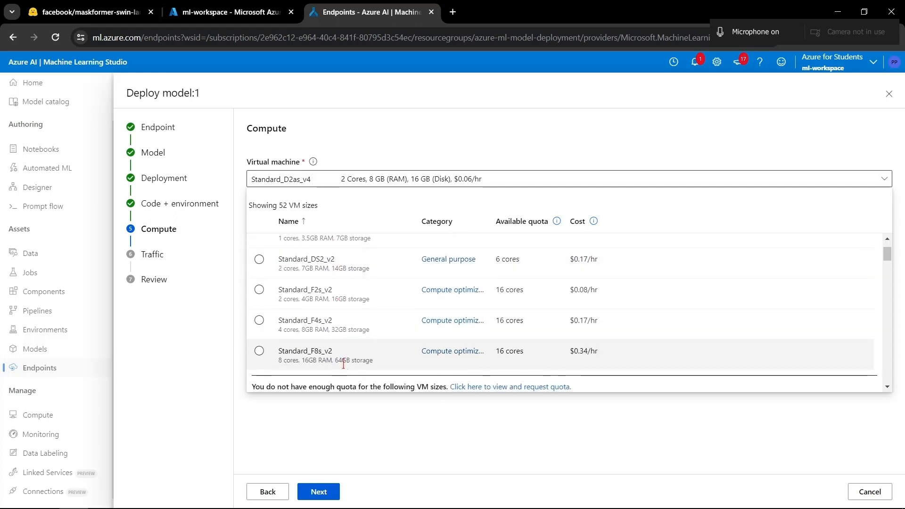
scroll(401, 306, "up", 3)
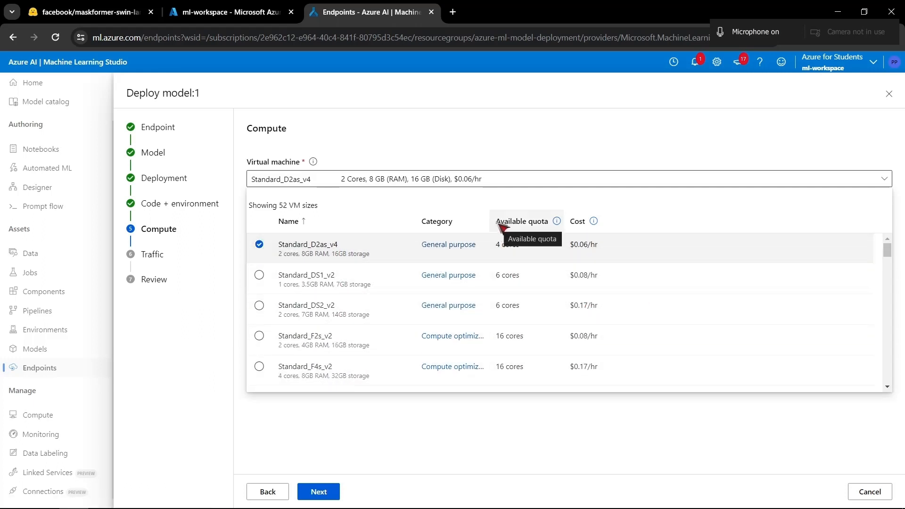
- Compare the virtual machine sizes by available quota and hourly cost, and check the Standard_D2as_v4 size's cores and storage
scroll(515, 307, "down", 1)
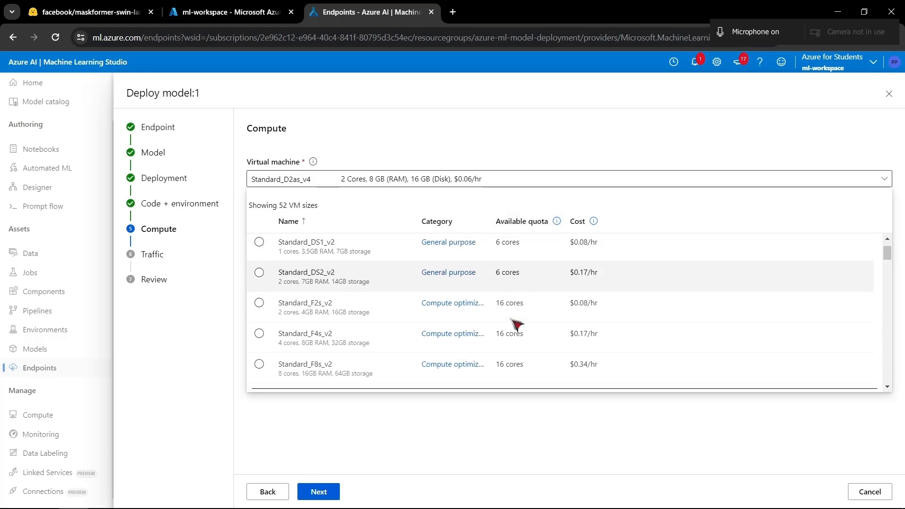
scroll(517, 324, "up", 1)
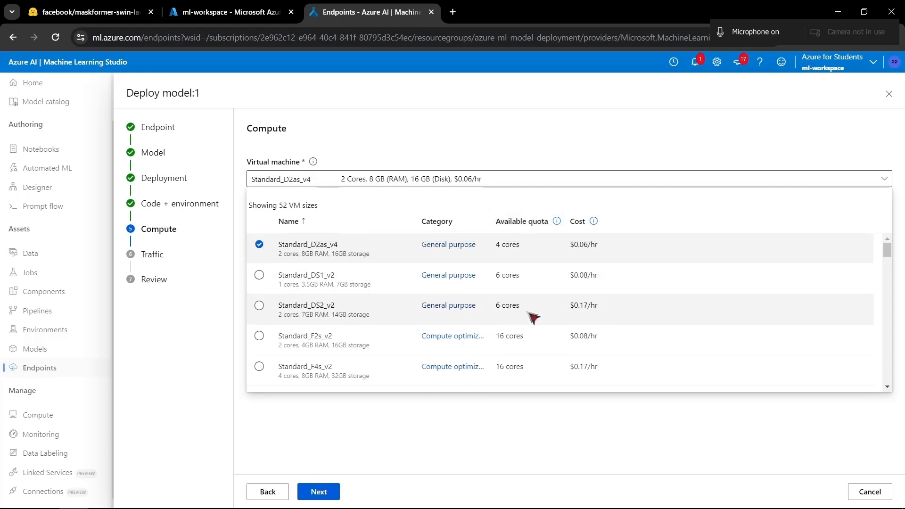
scroll(533, 330, "down", 1)
scroll(538, 340, "up", 1)
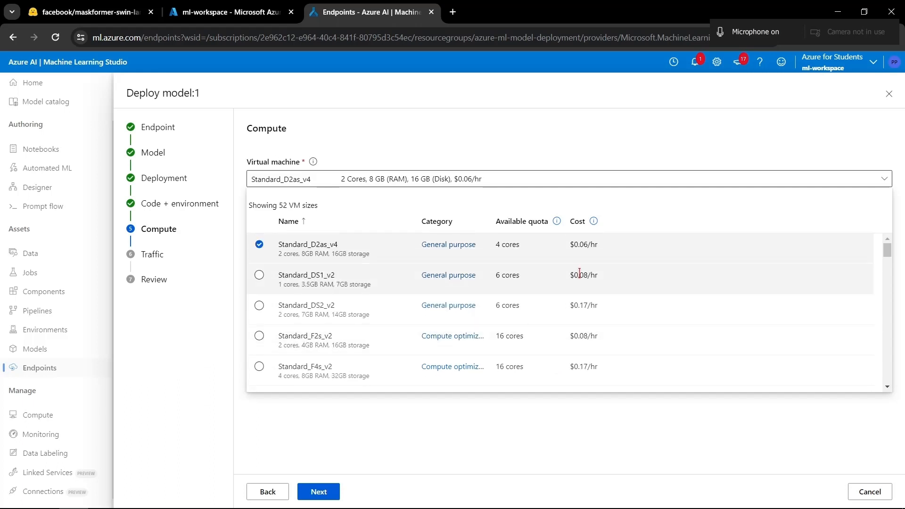
scroll(615, 309, "down", 2)
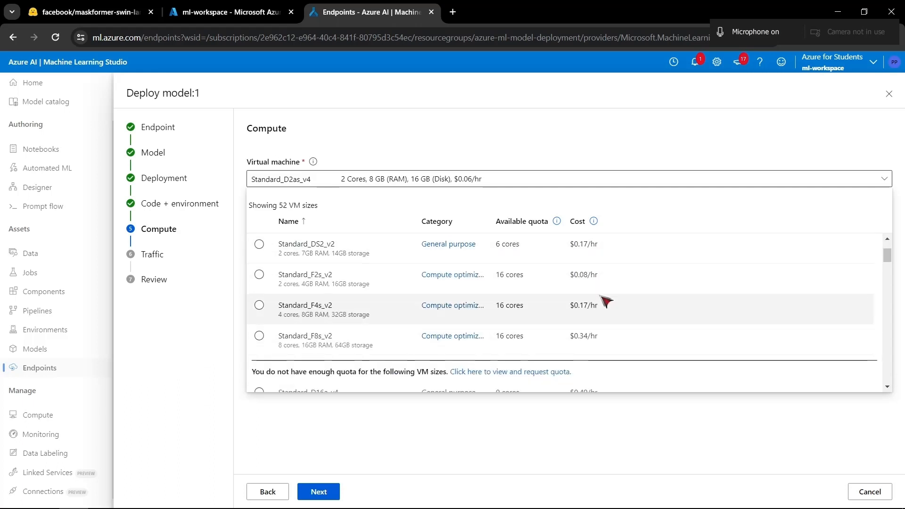
scroll(606, 301, "down", 3)
scroll(594, 299, "up", 6)
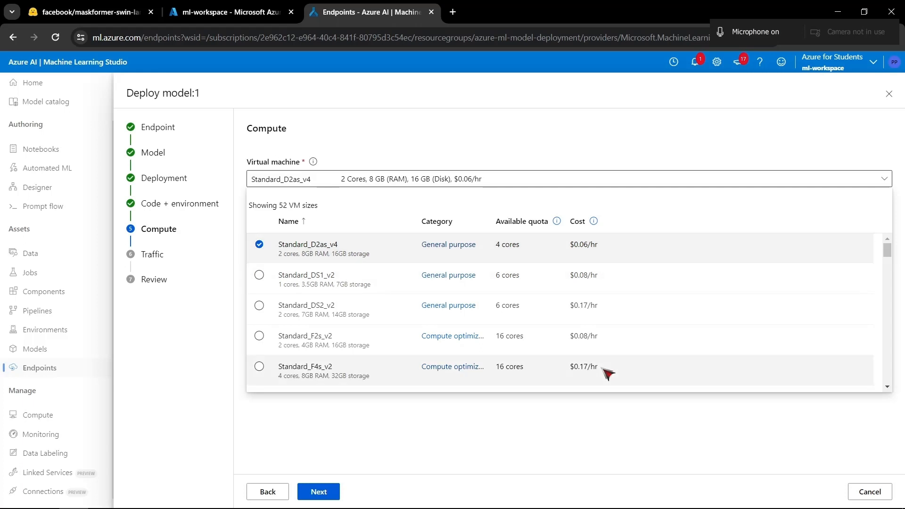
scroll(523, 339, "down", 15)
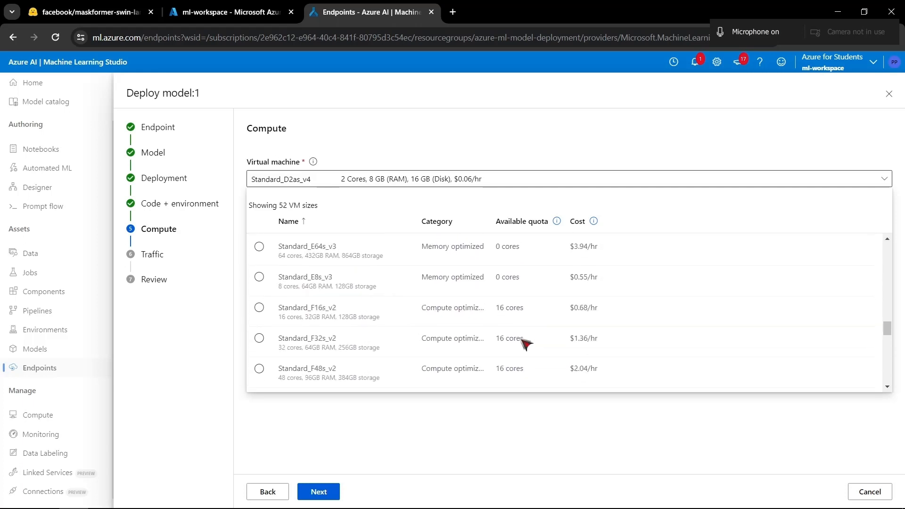
scroll(523, 344, "down", 3)
scroll(522, 343, "up", 18)
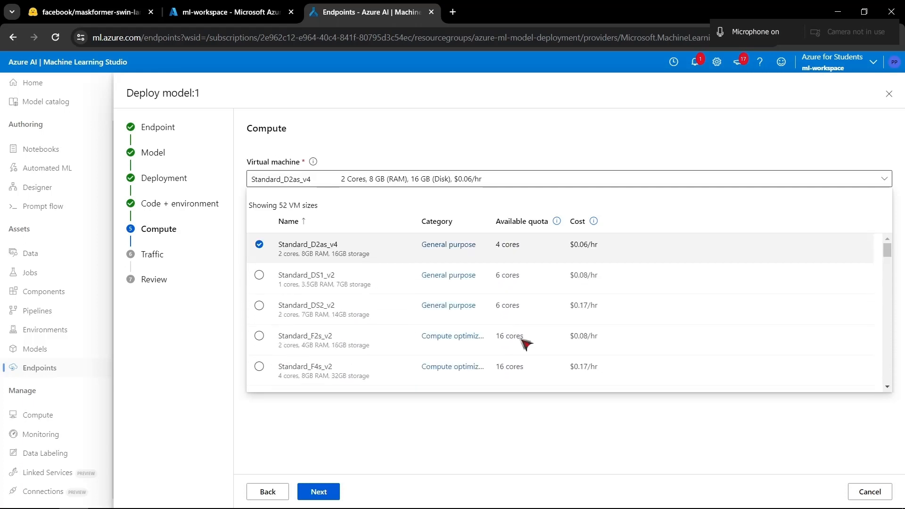
scroll(609, 292, "down", 2)
scroll(597, 315, "up", 3)
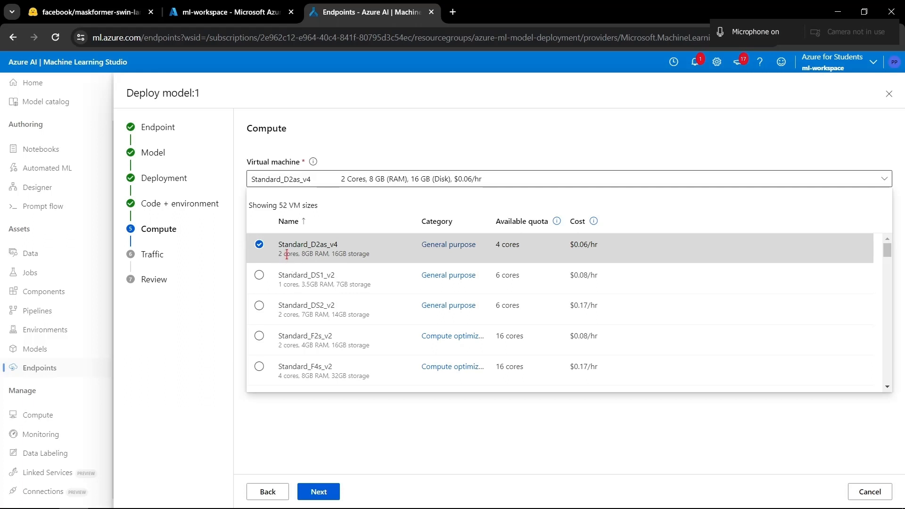
left_click_drag(302, 255, 364, 255)
left_click_drag(522, 245, 496, 245)
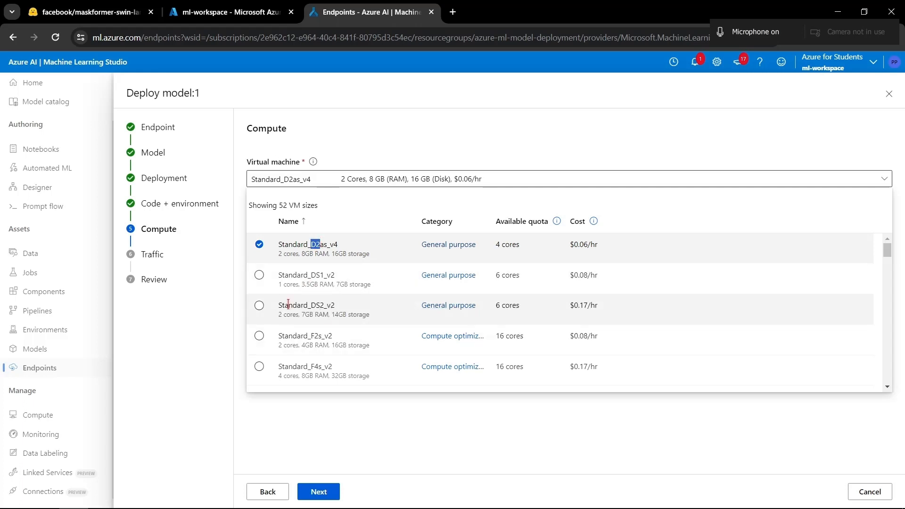
- Set the virtual machine to Standard_DS1_v2 and reopen the list of virtual machine sizes
left_click(511, 277)
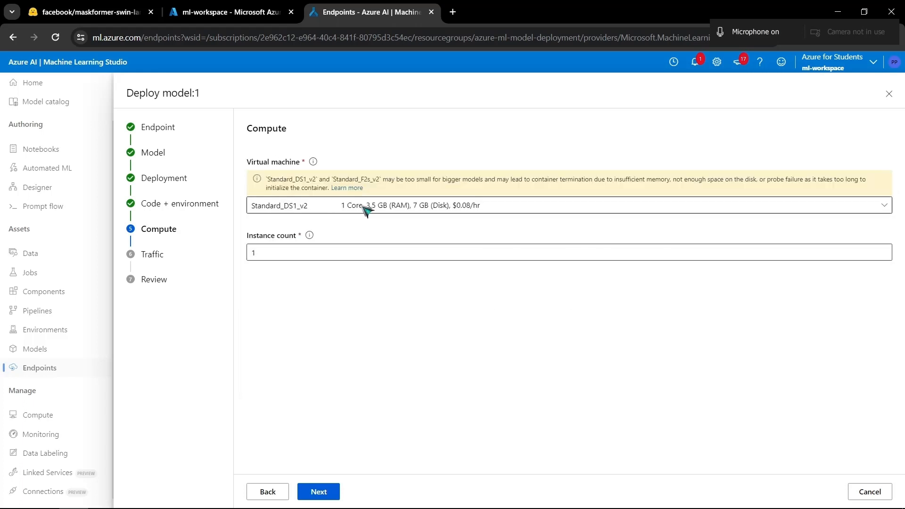
left_click(367, 206)
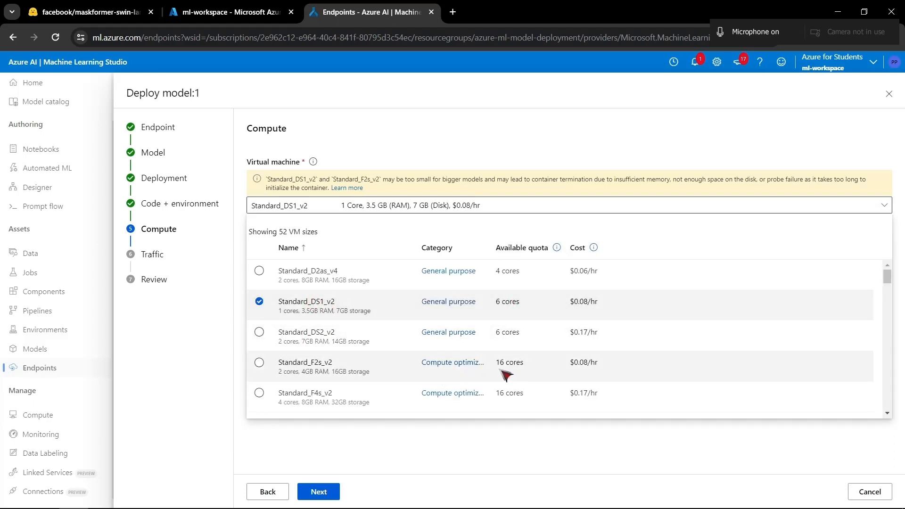
- Examine the memory-optimized and GPU virtual machine sizes, checking their cores, available quota and hourly cost
scroll(500, 363, "down", 1)
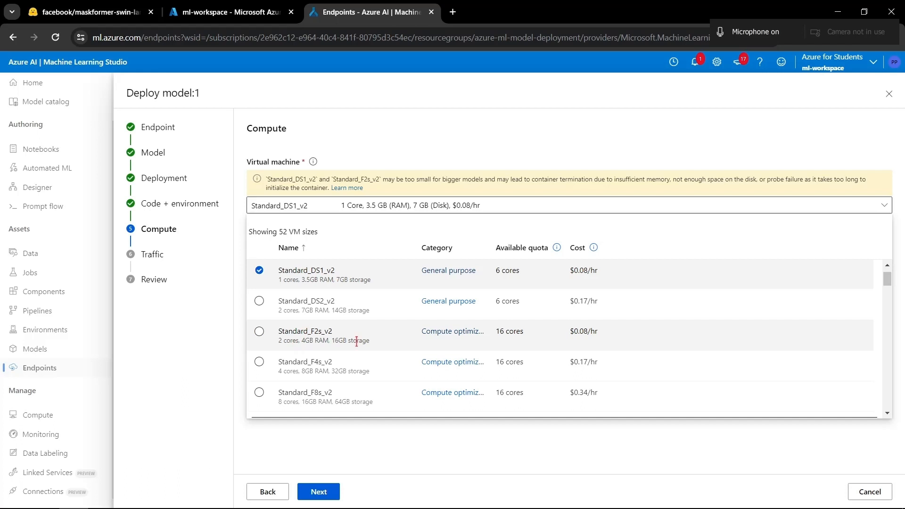
scroll(357, 341, "down", 2)
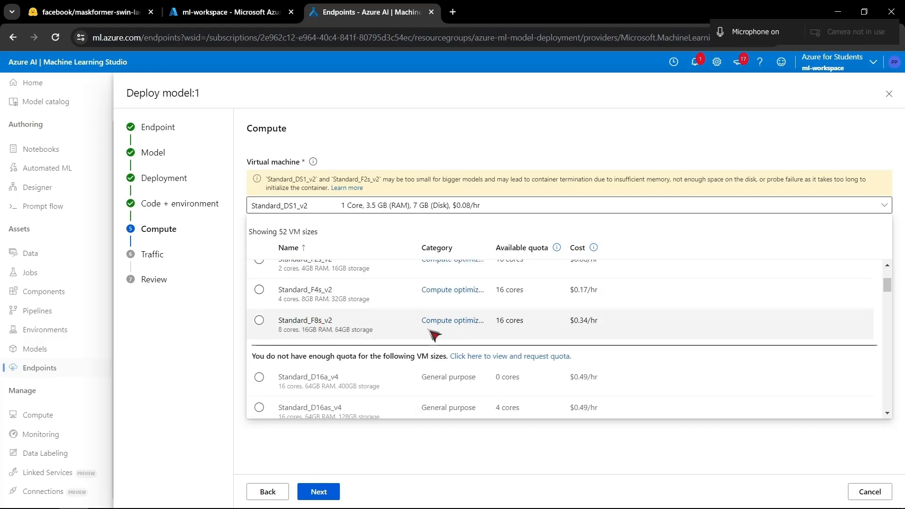
scroll(433, 335, "down", 10)
scroll(432, 335, "up", 3)
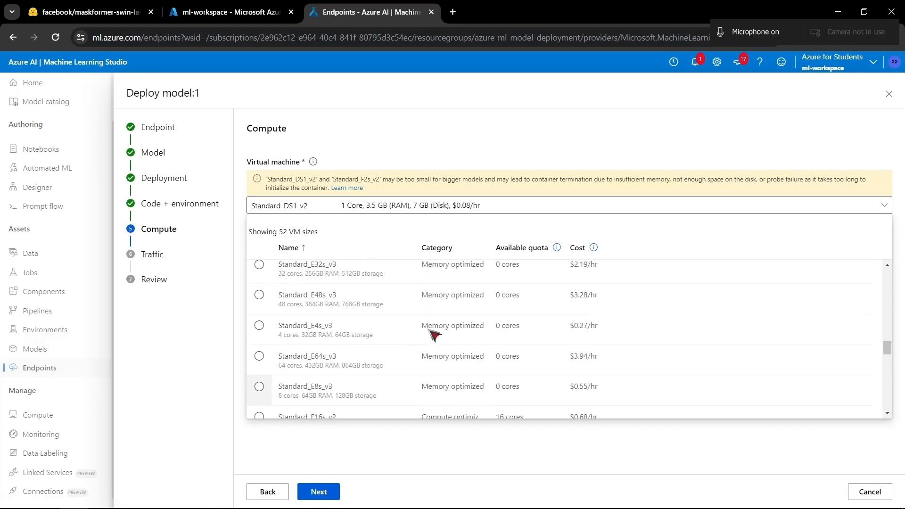
scroll(433, 330, "down", 6)
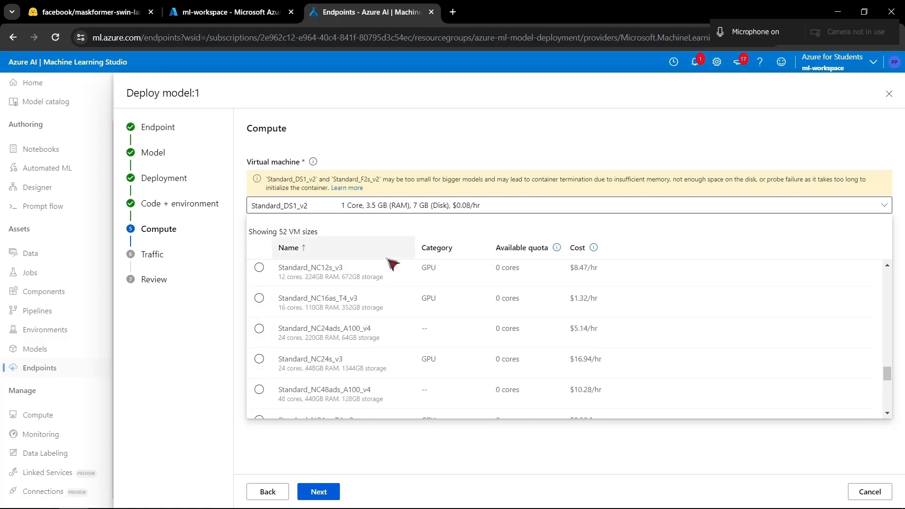
scroll(391, 264, "up", 2)
scroll(394, 292, "down", 5)
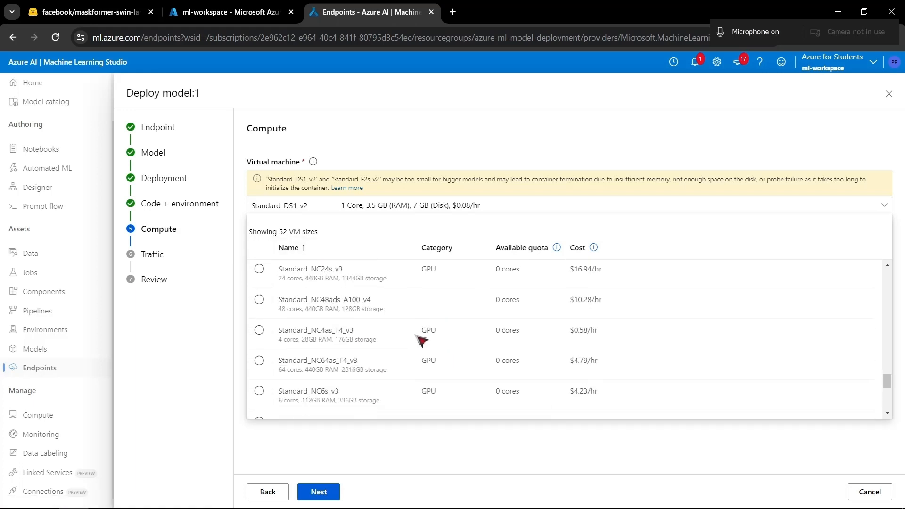
scroll(421, 339, "down", 2)
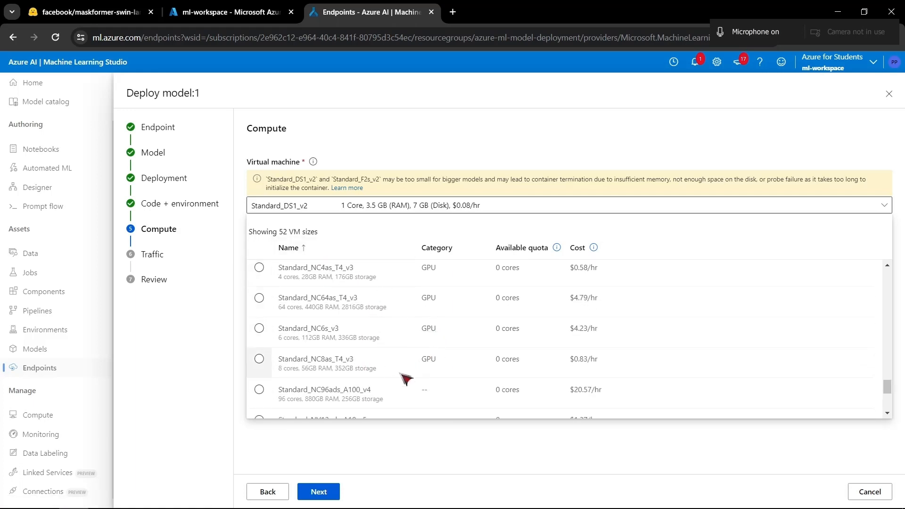
scroll(415, 323, "up", 2)
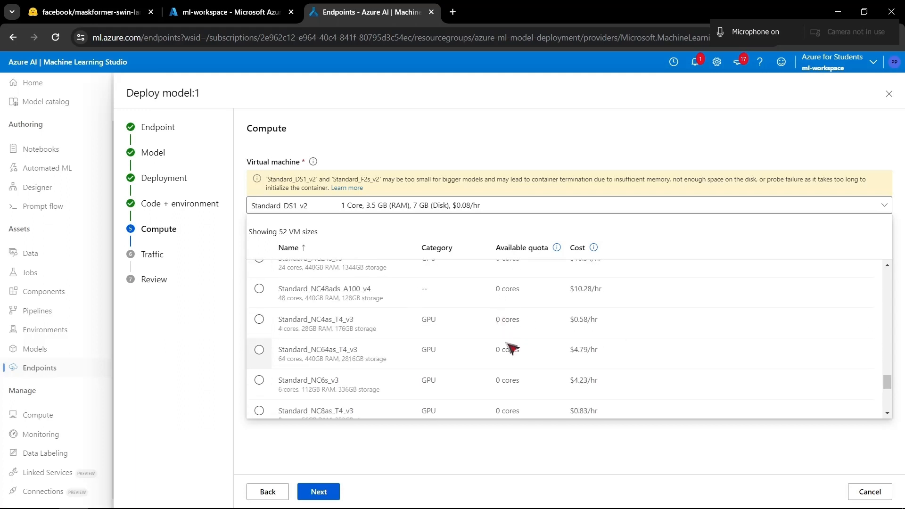
scroll(506, 339, "down", 2)
scroll(486, 327, "up", 2)
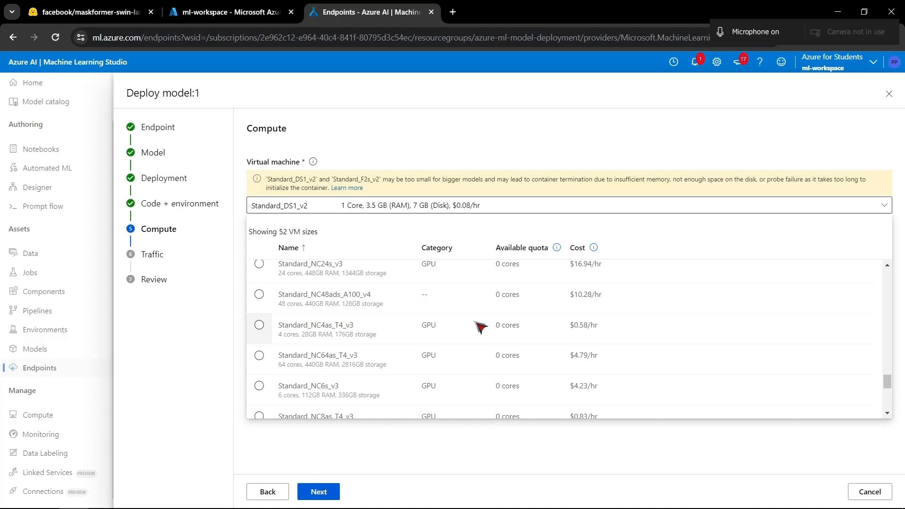
- Set the deployment's virtual machine to Standard_D2as_v4
scroll(453, 328, "up", 20)
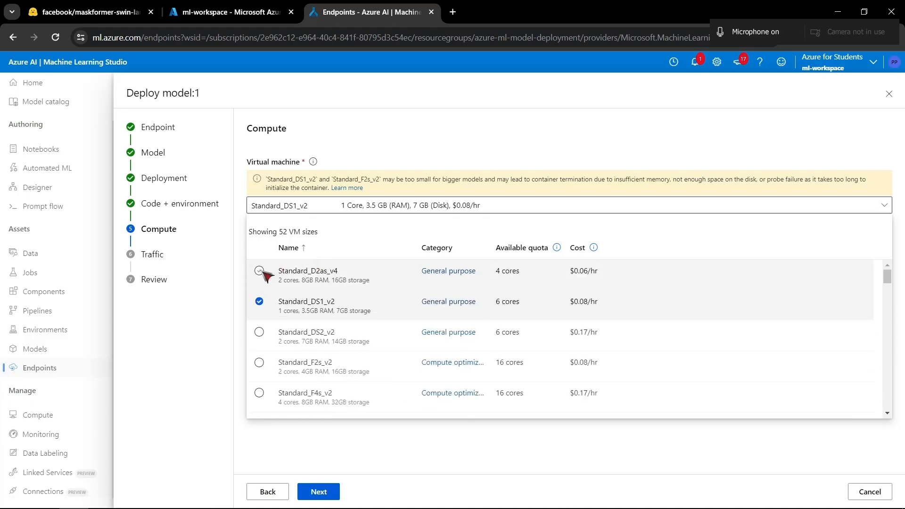
left_click(259, 271)
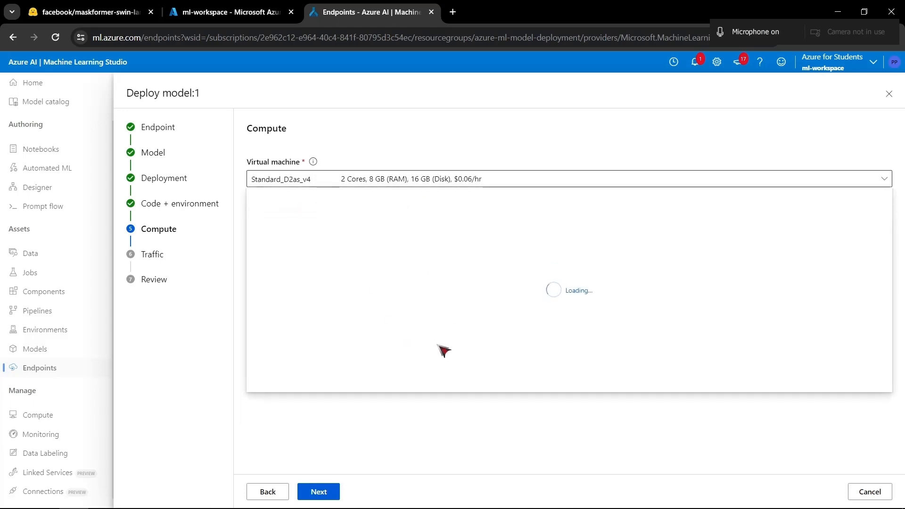
- Switch to Visual Studio Code and examine how the image-segmentation pipeline in score.py chooses between cuda and cpu as its device
key("alt+Tab")
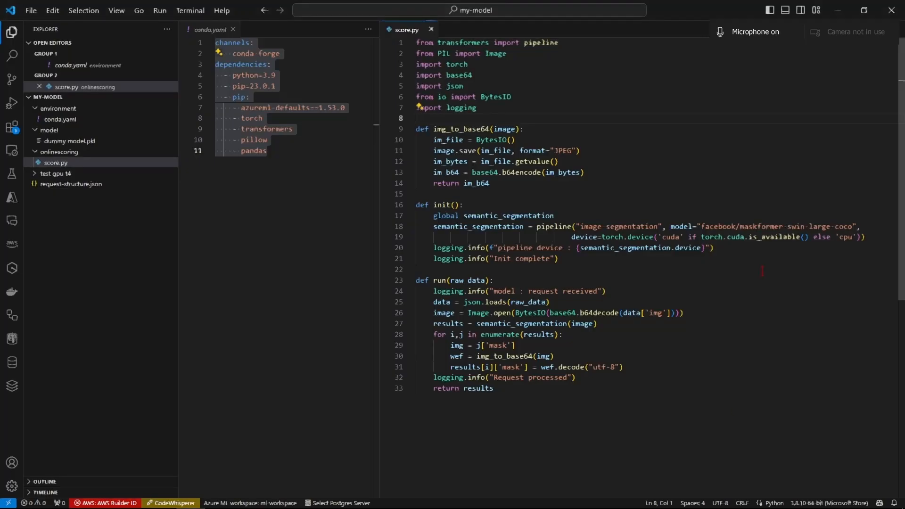
left_click_drag(860, 236, 823, 237)
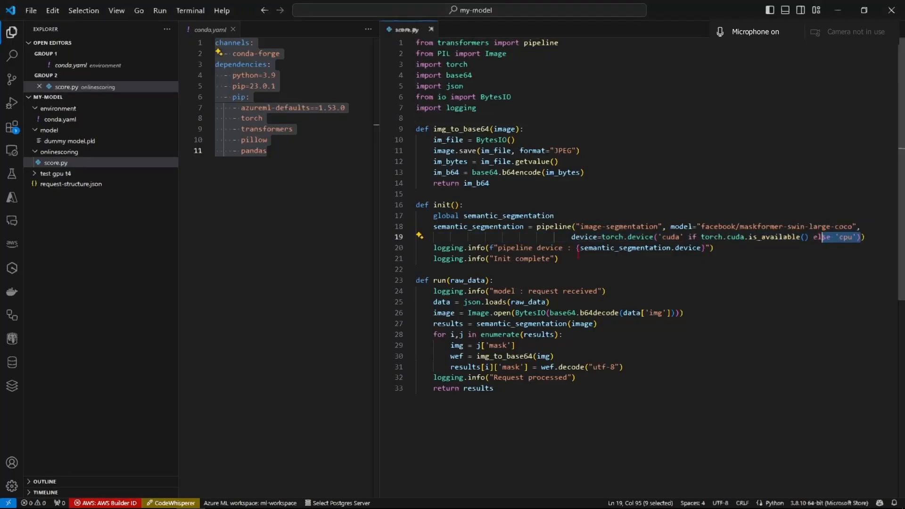
left_click_drag(573, 239, 438, 228)
left_click(659, 294)
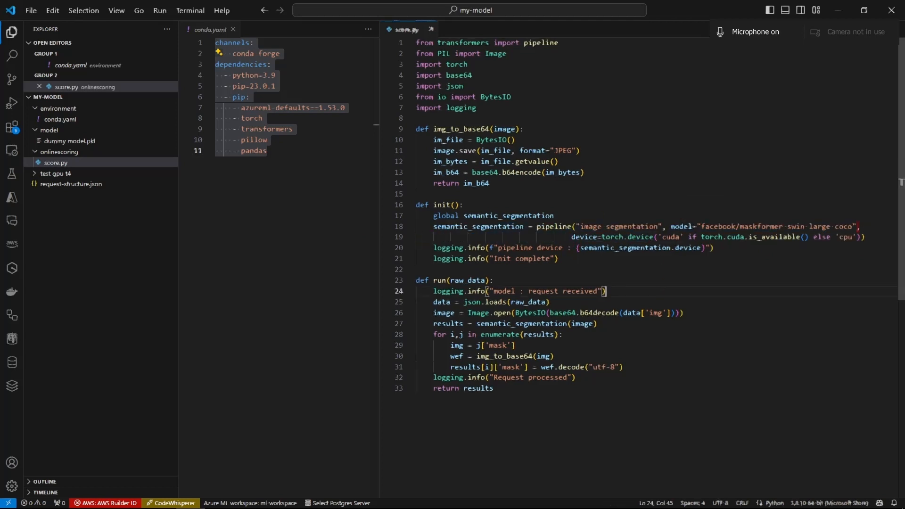
left_click_drag(843, 235, 865, 238)
left_click(753, 246)
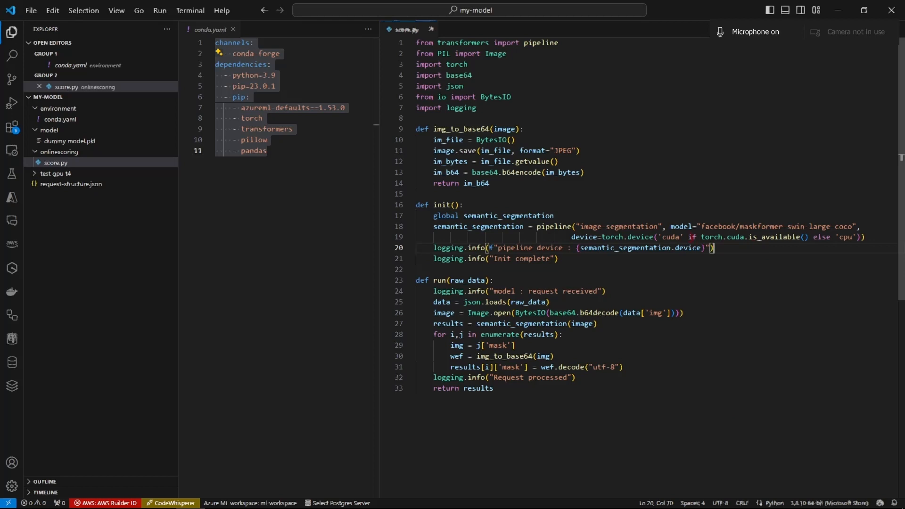
left_click_drag(689, 238, 645, 226)
left_click(725, 274)
mouse_move(686, 241)
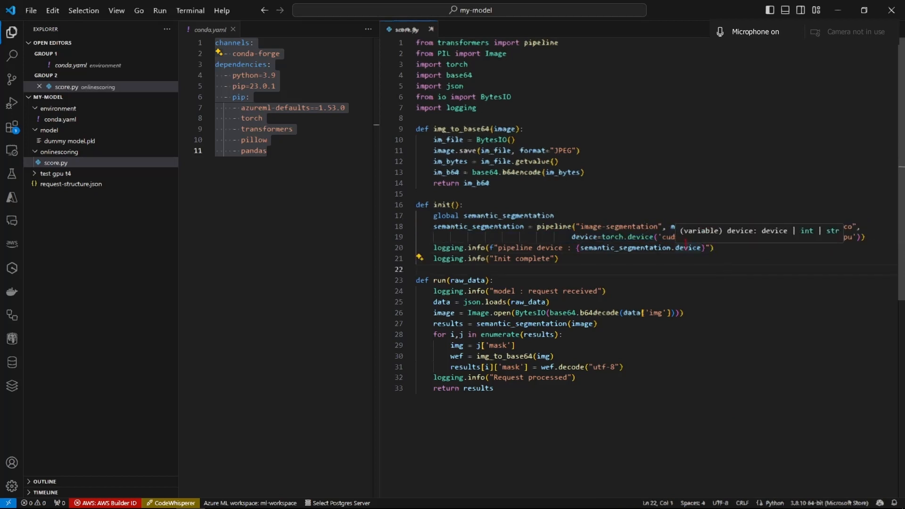
left_click_drag(679, 247, 602, 237)
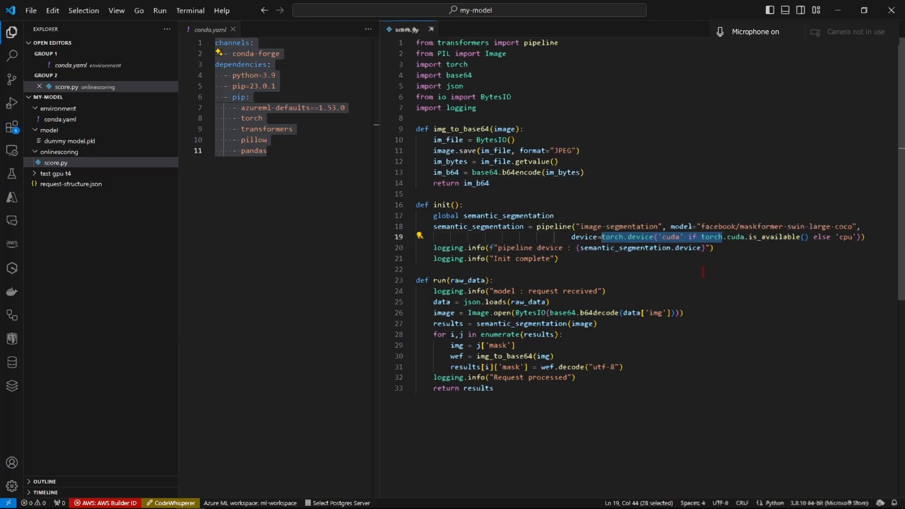
left_click_drag(419, 227, 726, 237)
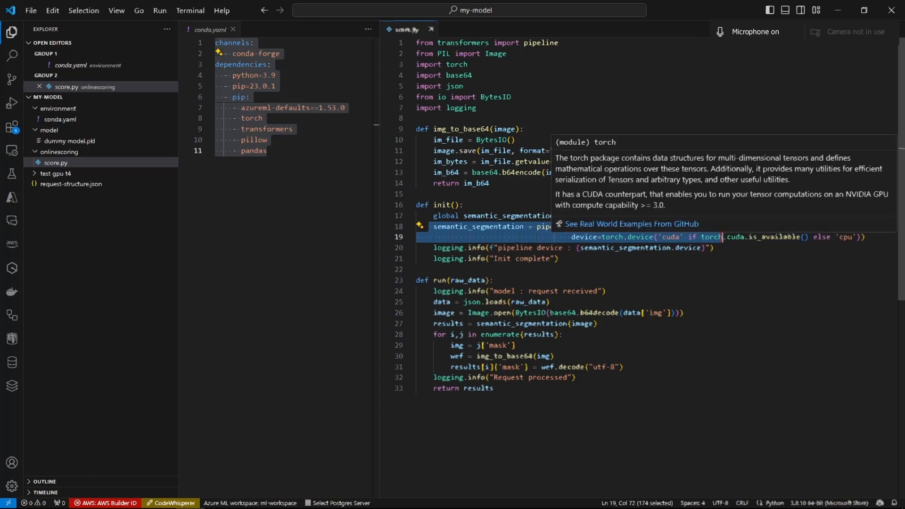
left_click(732, 261)
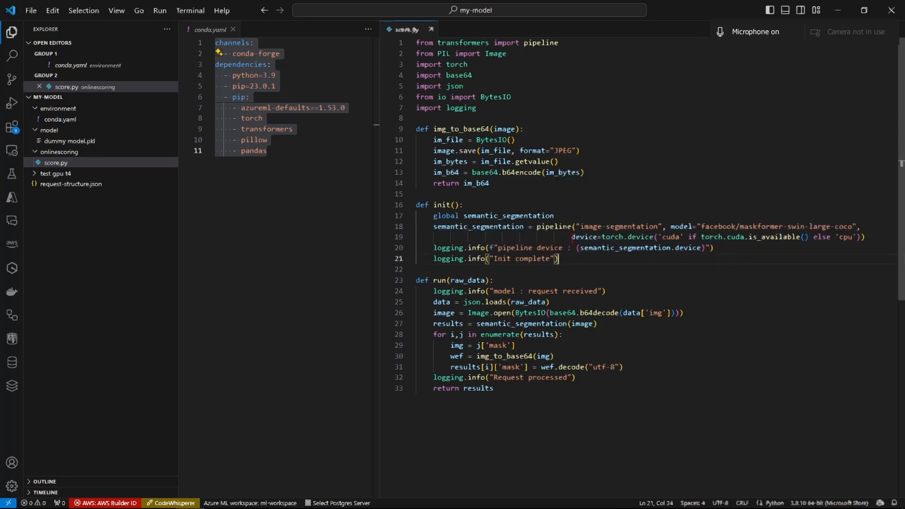
left_click_drag(572, 236, 866, 237)
left_click(711, 316)
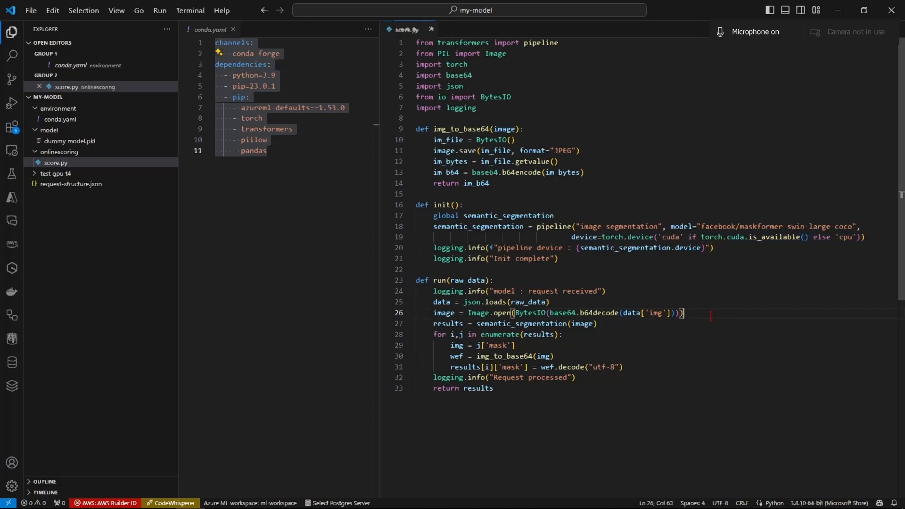
- Return to Azure Machine Learning Studio and look through the full list of virtual machine sizes, from general purpose to the A10 sizes
key("alt+Tab")
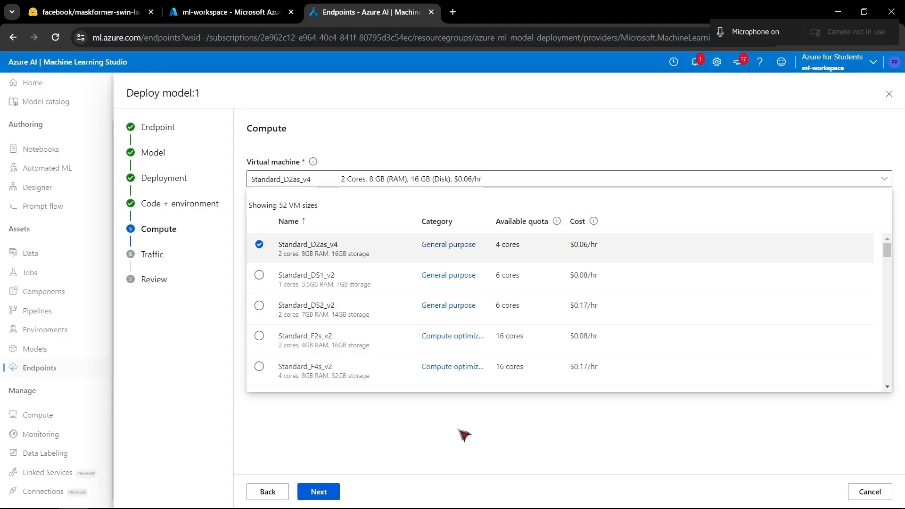
scroll(485, 324, "down", 15)
scroll(485, 325, "up", 15)
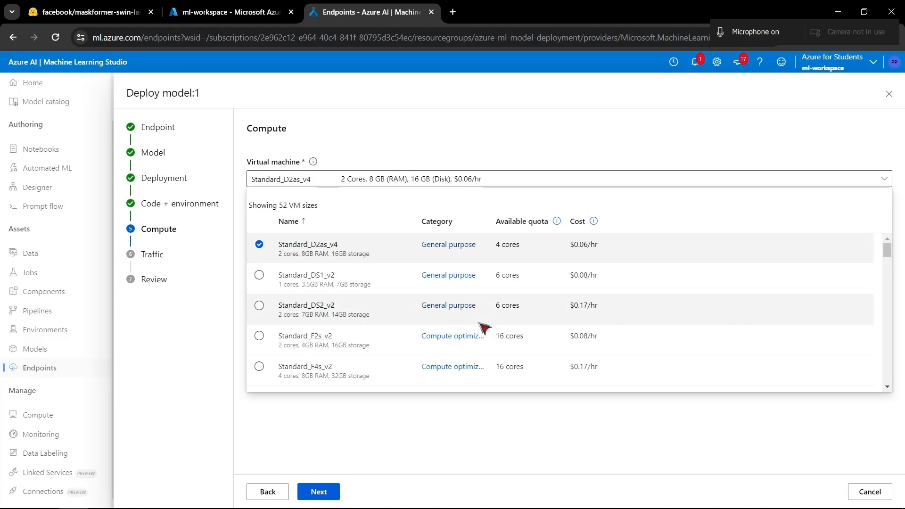
scroll(485, 325, "down", 3)
scroll(485, 325, "up", 3)
scroll(484, 327, "down", 3)
scroll(484, 326, "up", 3)
scroll(478, 322, "down", 10)
scroll(478, 322, "up", 11)
scroll(478, 323, "down", 20)
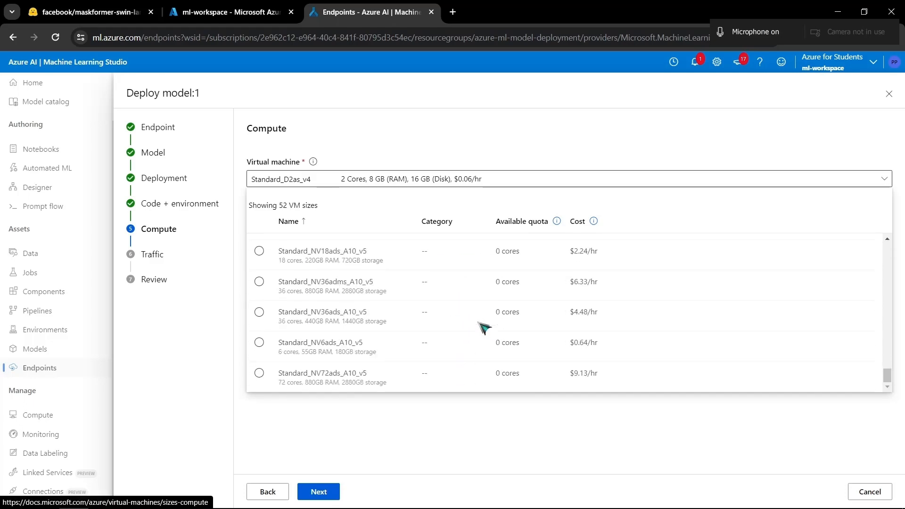
scroll(484, 327, "up", 20)
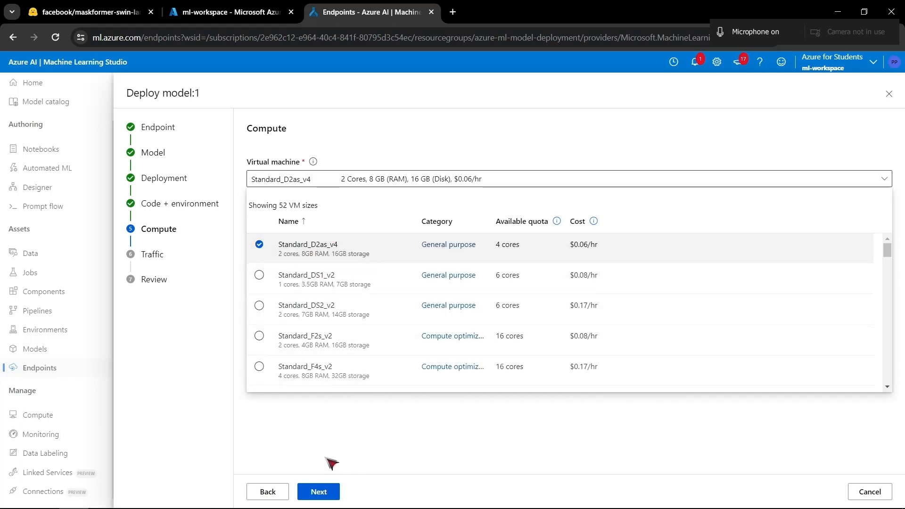
- Keep Standard_D2as_v4 with an instance count of 1 and continue to the deployment's traffic settings
left_click(357, 452)
left_click_drag(283, 230, 245, 222)
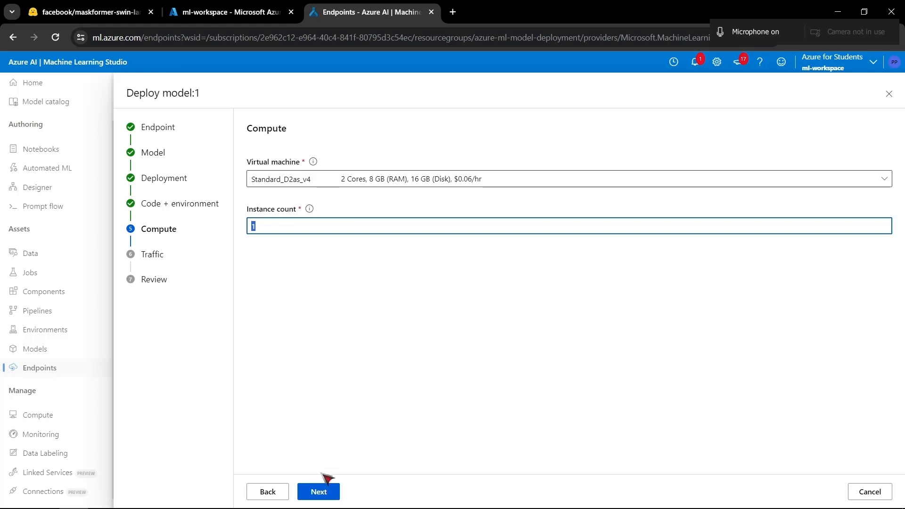
left_click(319, 492)
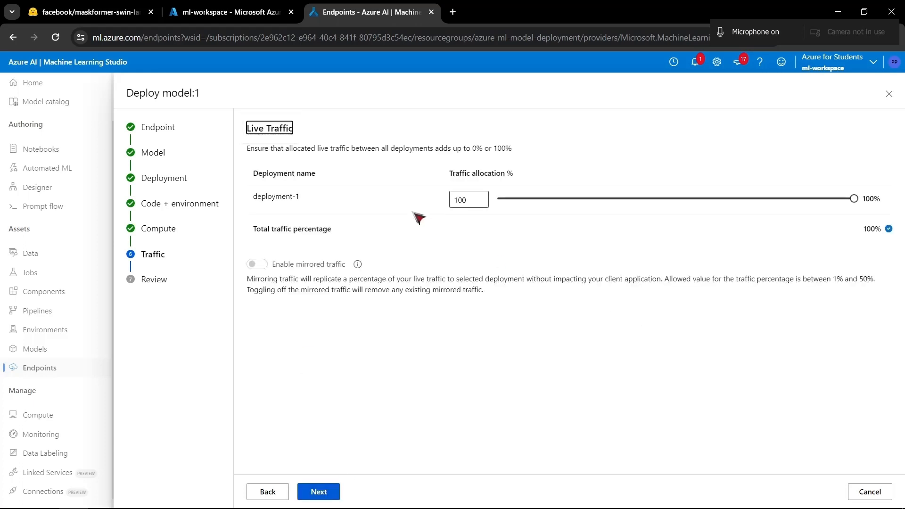
- Examine the live traffic settings, checking the percentage allocated to deployment-1
left_click_drag(305, 194, 249, 195)
left_click(268, 207)
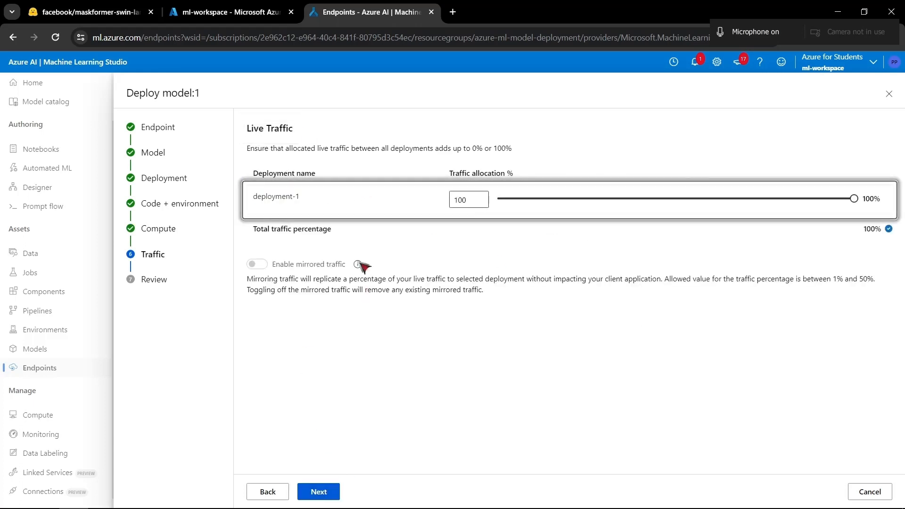
left_click_drag(254, 128, 329, 146)
left_click(439, 349)
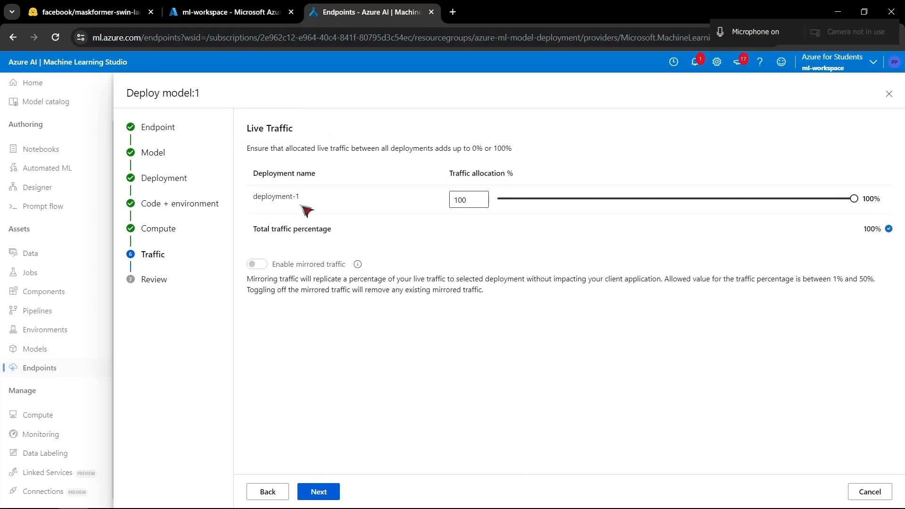
left_click_drag(254, 195, 304, 205)
left_click(389, 342)
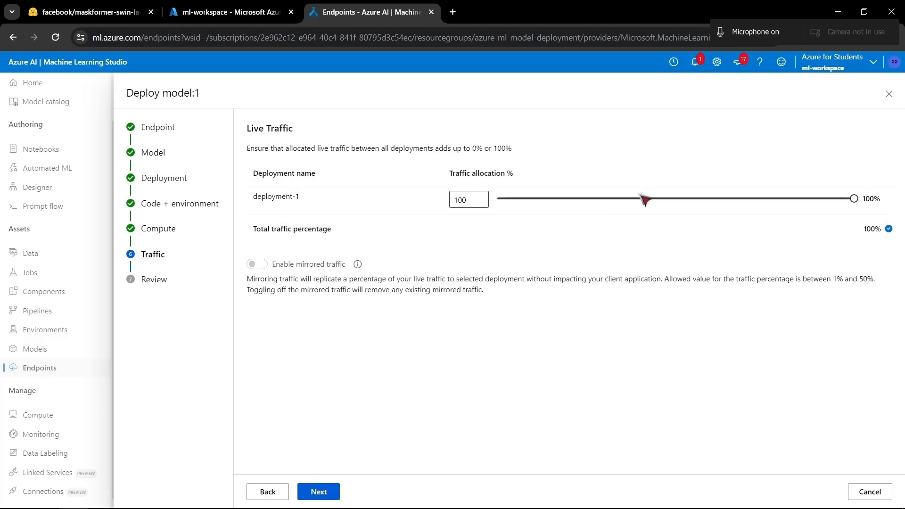
double_click(473, 200)
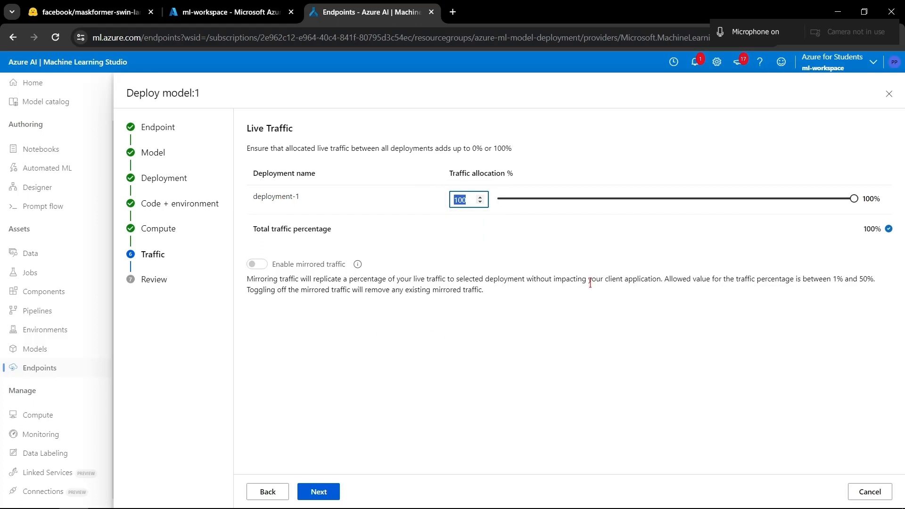
left_click(255, 201)
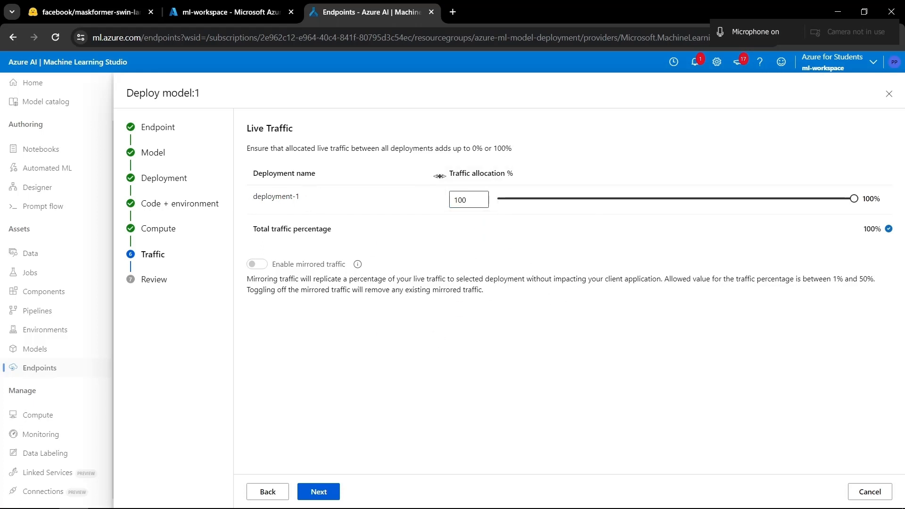
key("Tab")
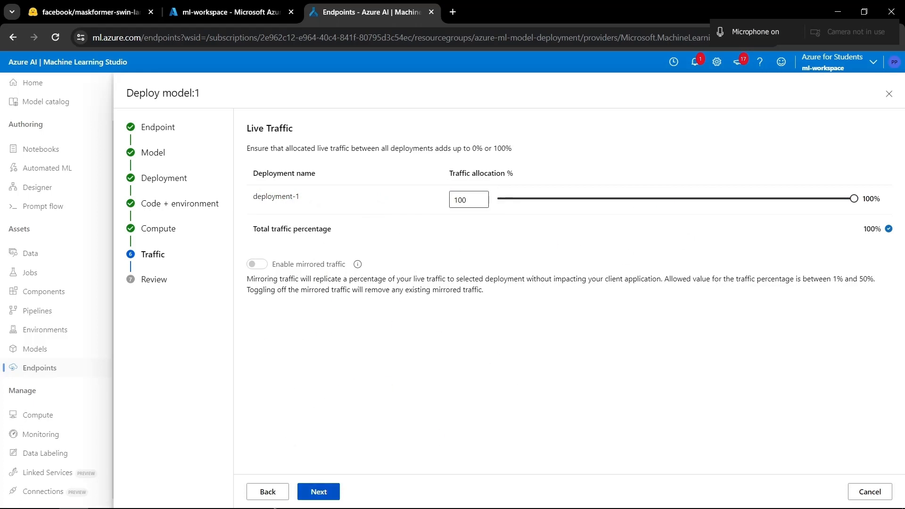
left_click(347, 349)
- Continue with the traffic allocation as set, review the deployment settings and create custom-endpoint with deployment-1
left_click(313, 490)
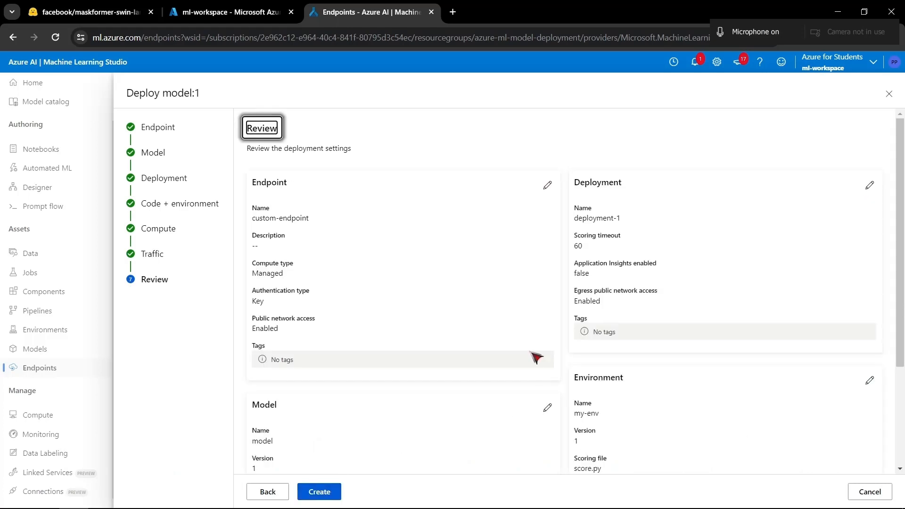
scroll(536, 358, "down", 4)
scroll(536, 357, "up", 4)
left_click(319, 492)
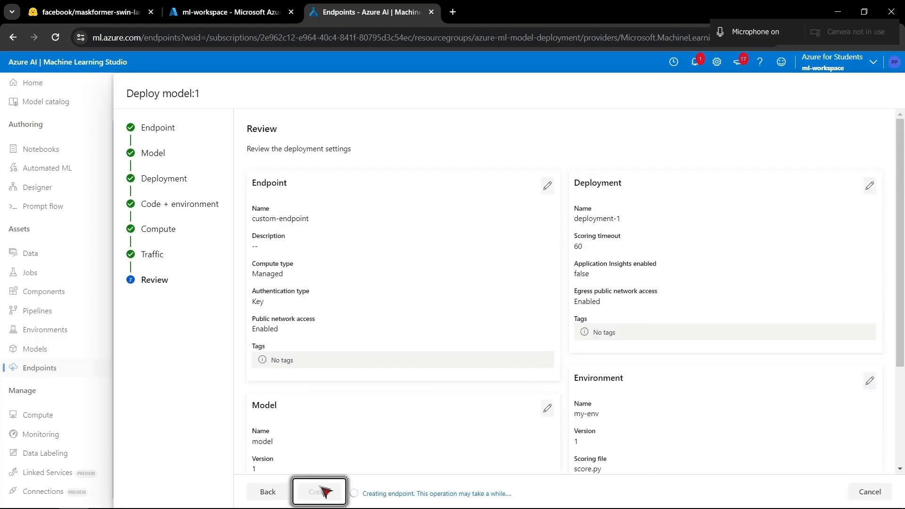
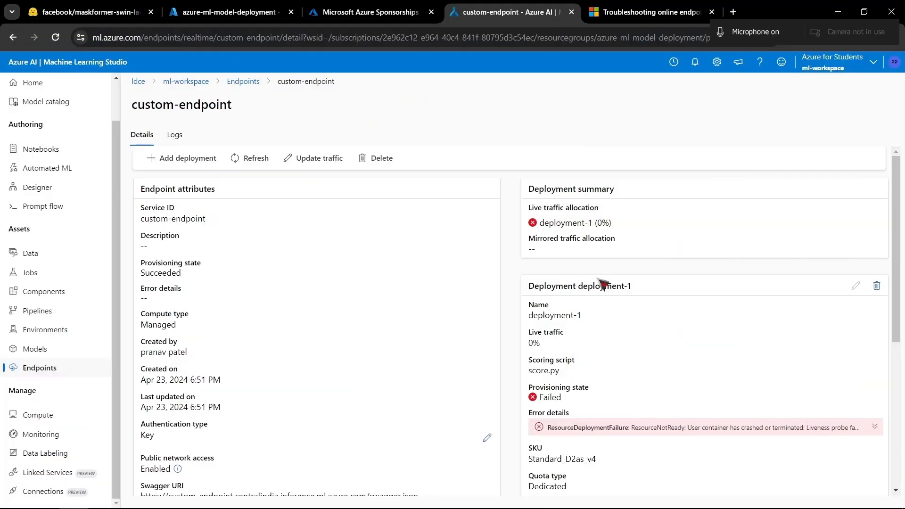
- Expand the error details of deployment-1 on custom-endpoint and read the full deployment failure message
scroll(565, 257, "down", 3)
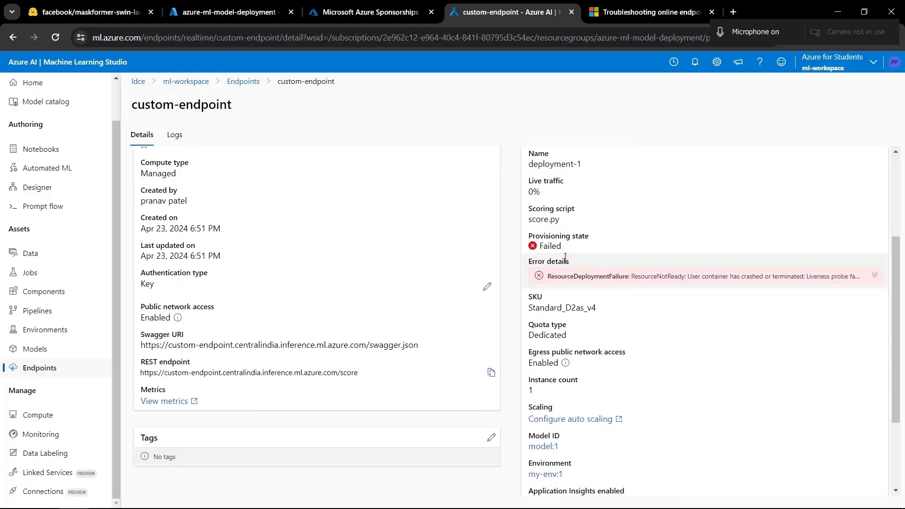
scroll(565, 256, "up", 3)
scroll(566, 257, "down", 3)
left_click(867, 283)
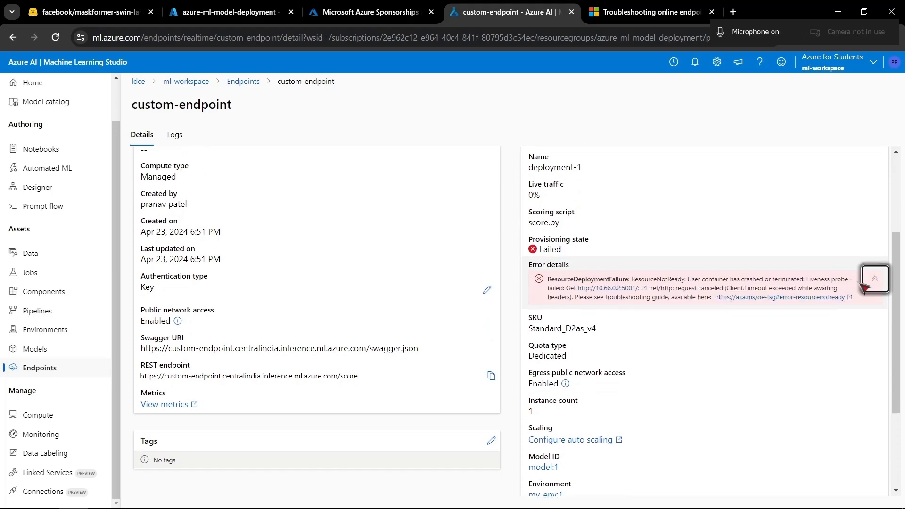
left_click_drag(657, 279, 677, 296)
left_click(674, 298)
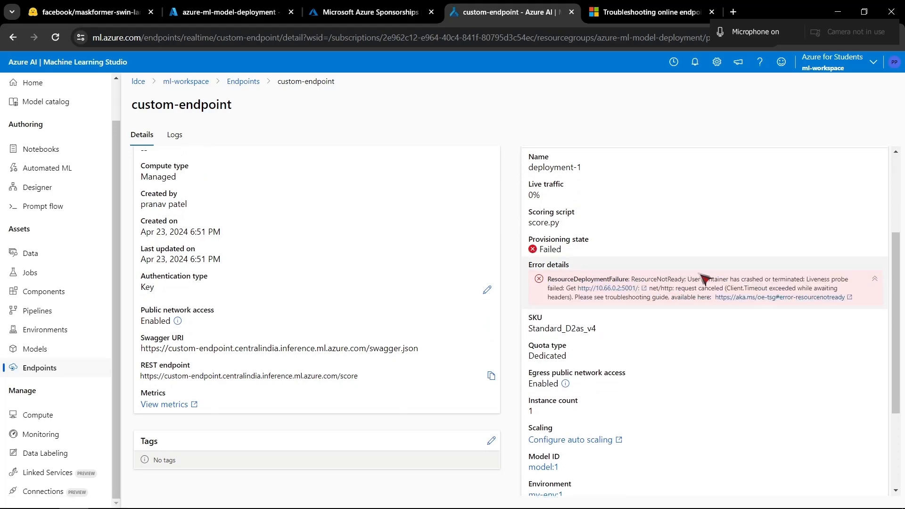
- Open the troubleshooting guide linked in the error and read the listed causes of ResourceNotReady, including score.py and init() problems
left_click(780, 297)
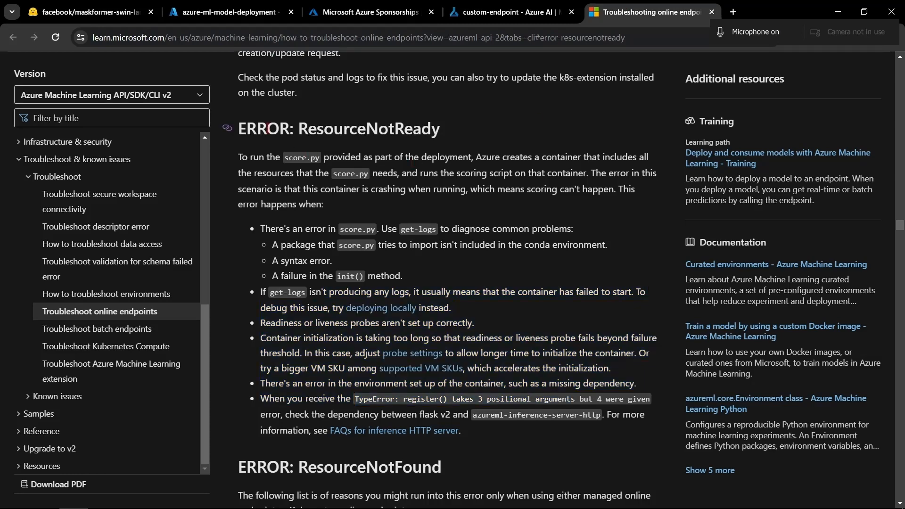
left_click_drag(240, 157, 405, 308)
left_click(332, 268)
left_click_drag(282, 276, 395, 276)
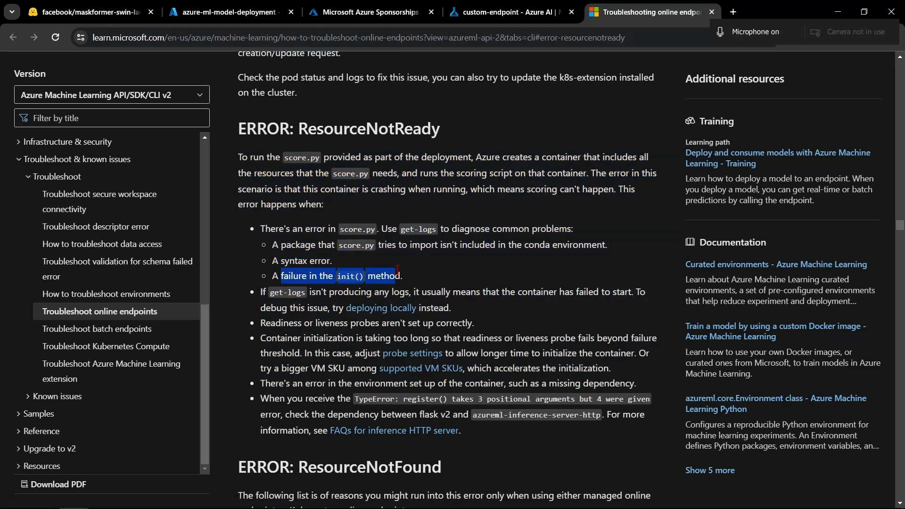
left_click(449, 270)
left_click_drag(448, 270, 309, 260)
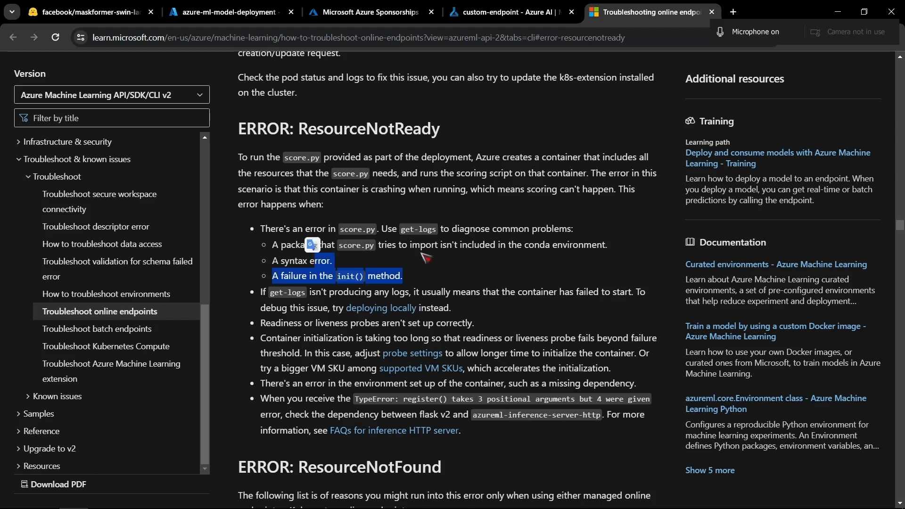
left_click(421, 253)
- Return to the custom-endpoint page in Azure Machine Learning Studio and open the logs of deployment-1
left_click(486, 6)
scroll(556, 345, "down", 3)
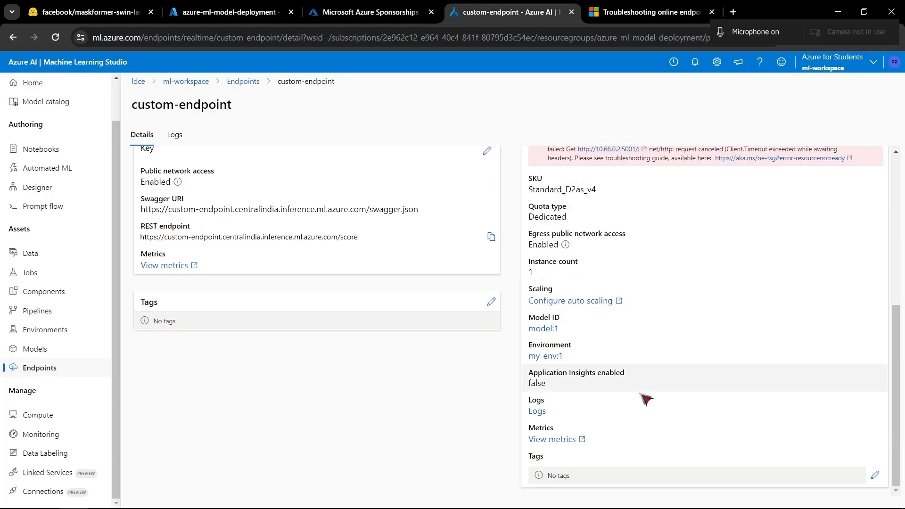
left_click(538, 412)
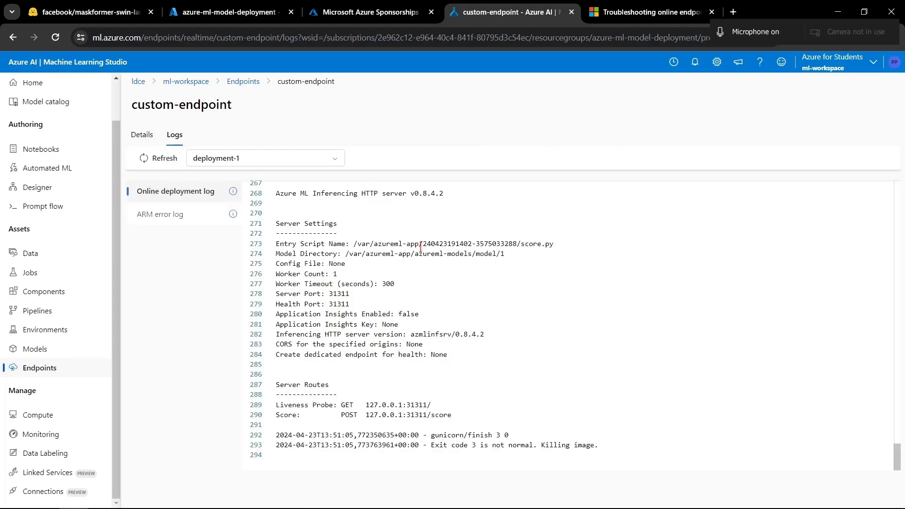
- Look through the installed Python packages recorded in the online deployment log
scroll(421, 247, "up", 20)
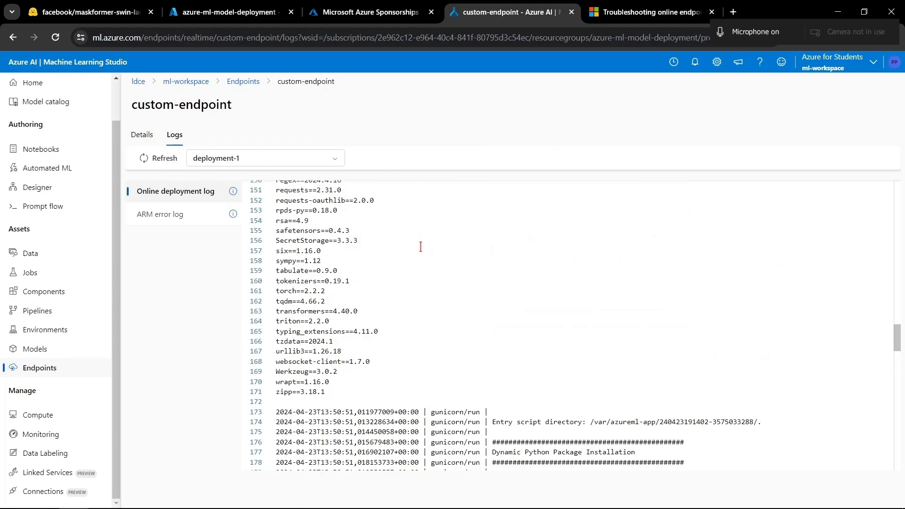
scroll(420, 247, "up", 5)
scroll(448, 324, "down", 13)
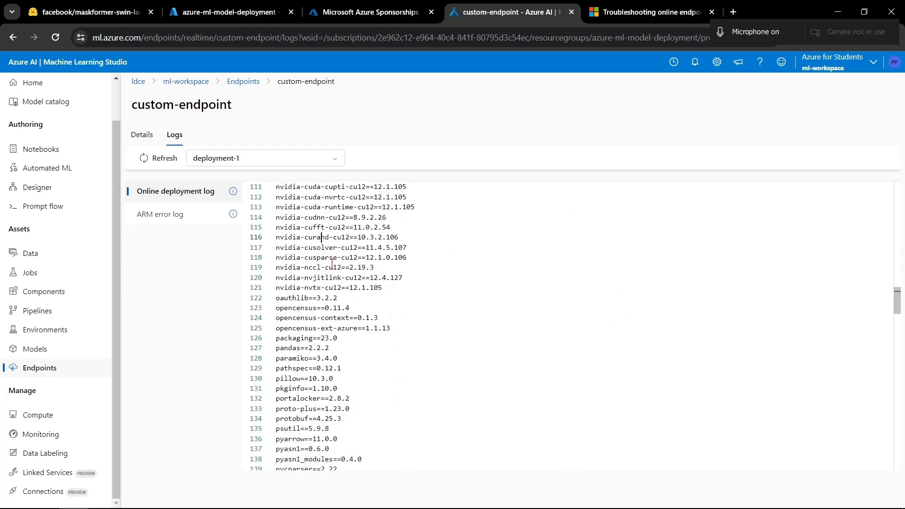
scroll(399, 330, "down", 4)
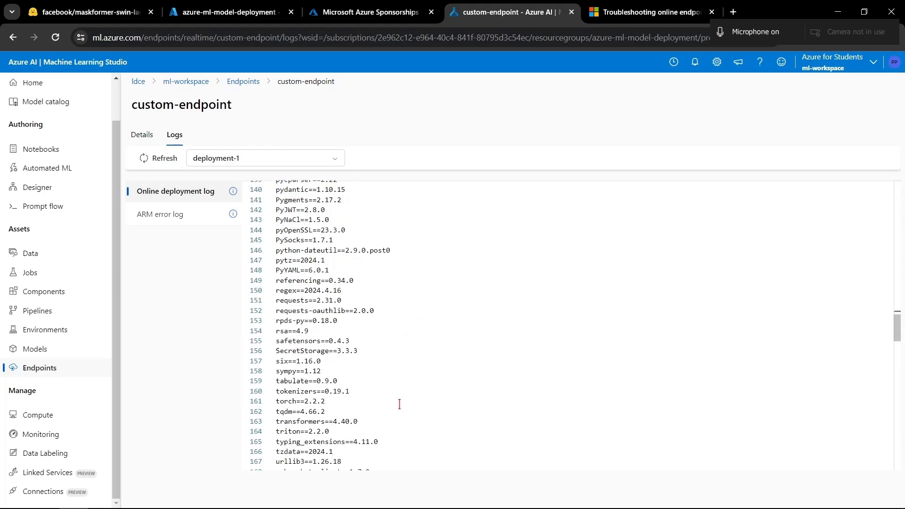
scroll(399, 404, "down", 3)
left_click_drag(336, 200, 439, 293)
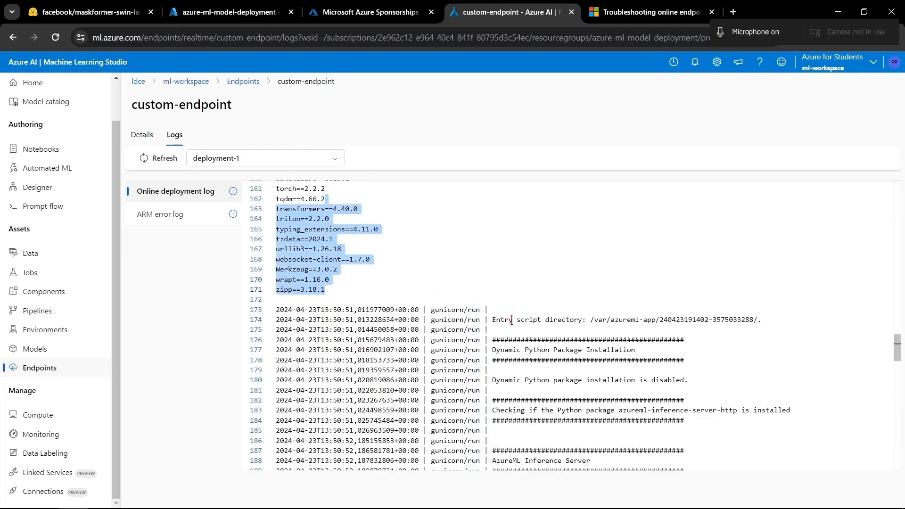
left_click(511, 320)
- Read the inference server startup, server settings and server routes sections of the log, down to the exception traceback
scroll(512, 319, "down", 1)
left_click_drag(462, 236, 548, 377)
scroll(547, 377, "down", 2)
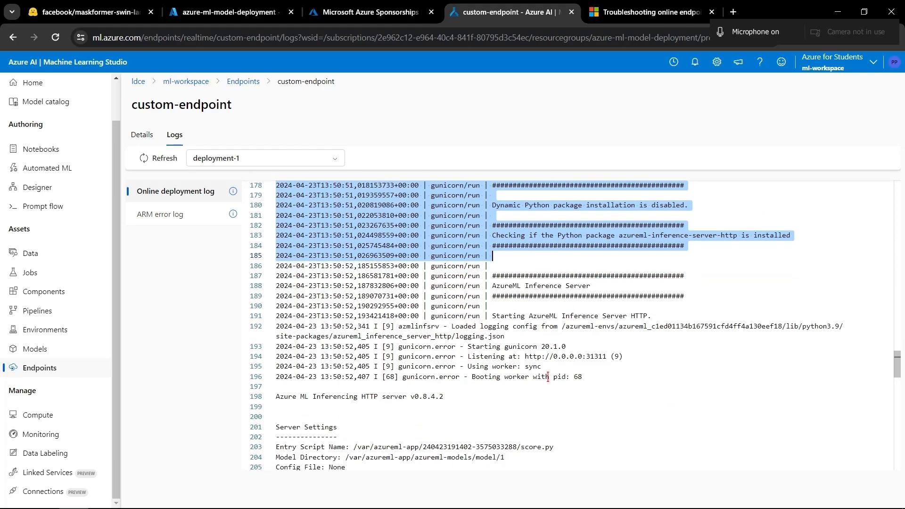
left_click(512, 315)
left_click_drag(453, 257, 537, 348)
scroll(536, 348, "down", 1)
left_click(408, 313)
scroll(408, 313, "down", 2)
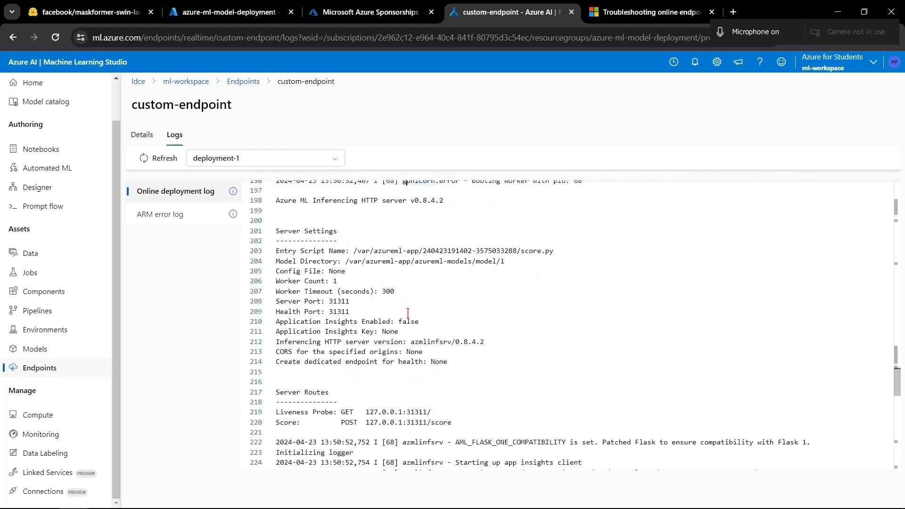
scroll(408, 313, "down", 2)
left_click_drag(377, 373, 385, 273)
left_click(472, 384)
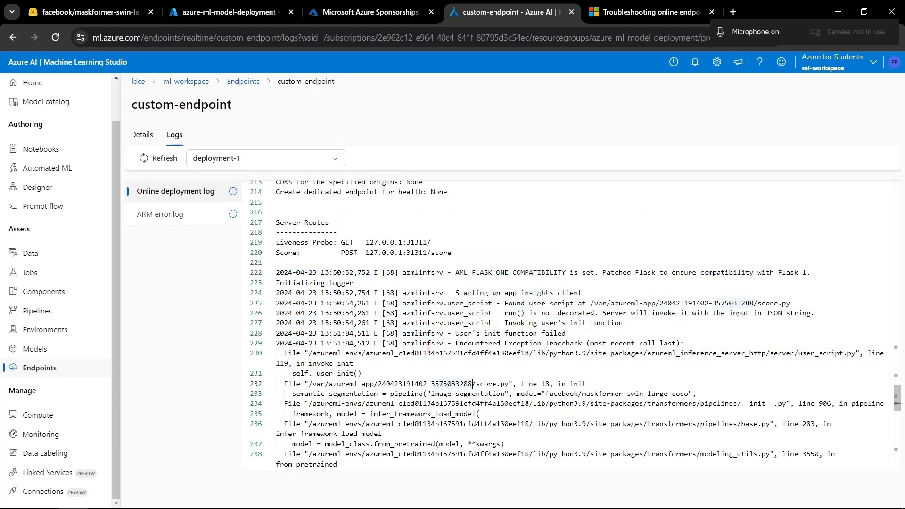
- Examine the init function traceback in the log and the ImportError message about the scipy library
left_click_drag(457, 334, 566, 333)
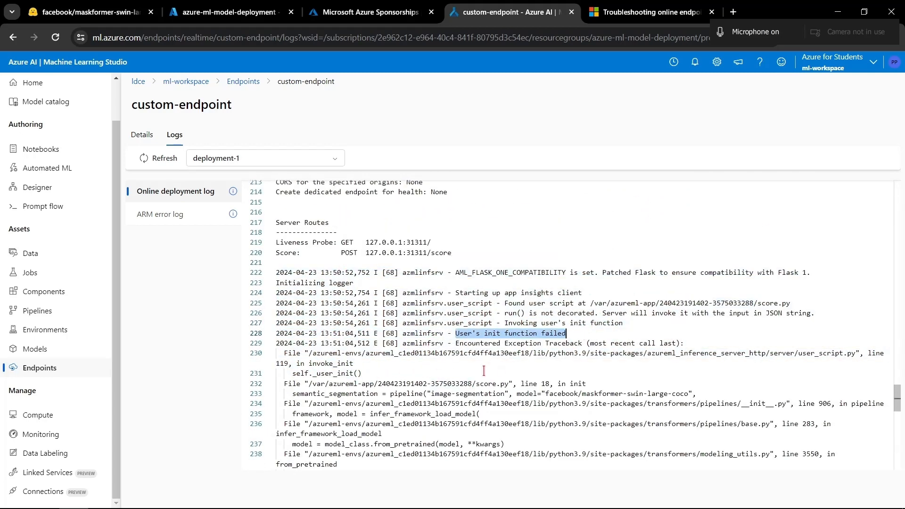
left_click(362, 374)
scroll(443, 377, "down", 3)
scroll(443, 378, "down", 3)
scroll(277, 300, "up", 1)
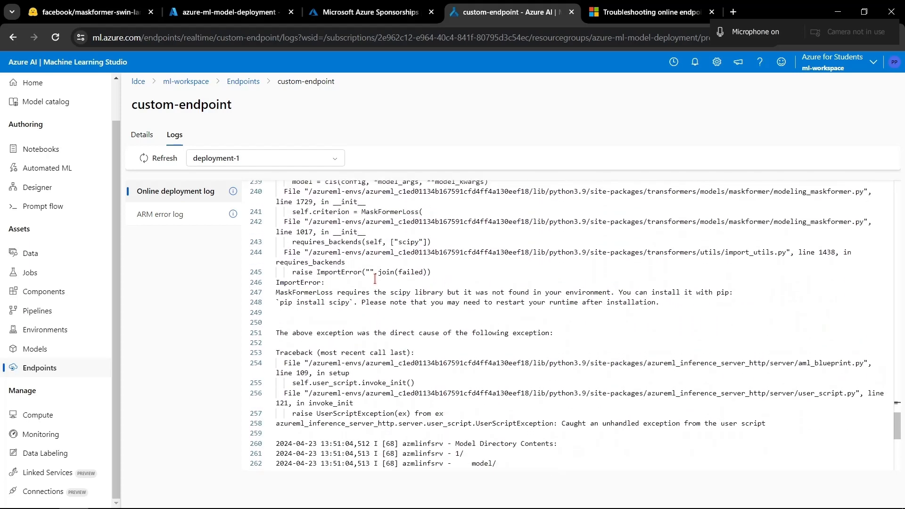
left_click_drag(303, 298, 735, 293)
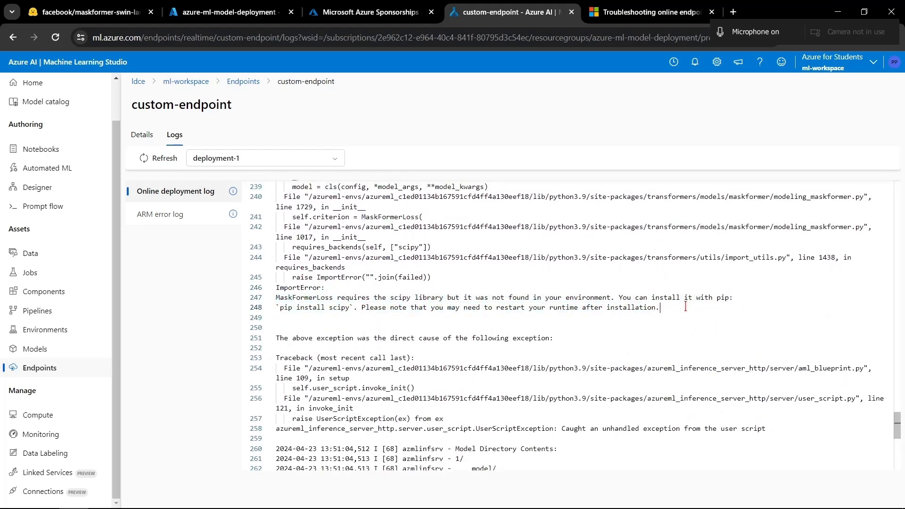
left_click_drag(685, 306, 278, 297)
left_click(369, 329)
- Review the log entries before and after the ImportError again, including the traceback, model directory contents and package list
scroll(373, 354, "up", 20)
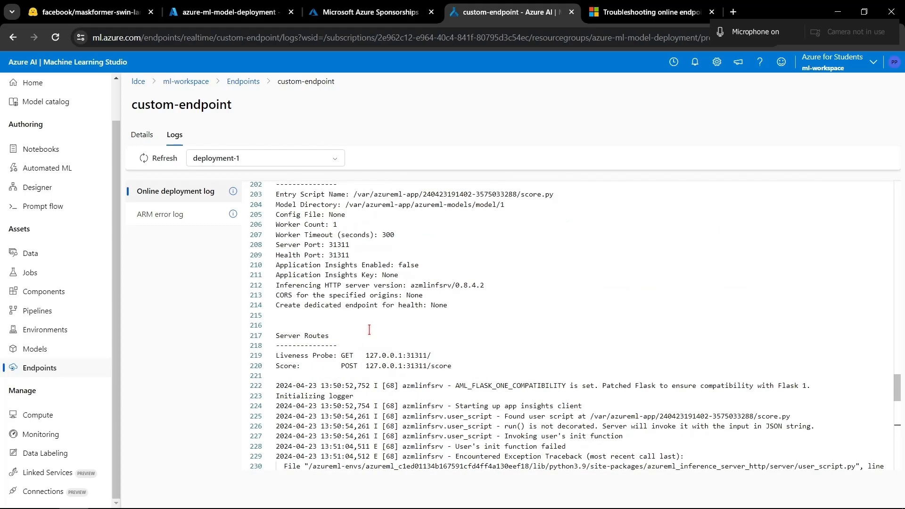
scroll(387, 390, "down", 12)
scroll(387, 390, "down", 20)
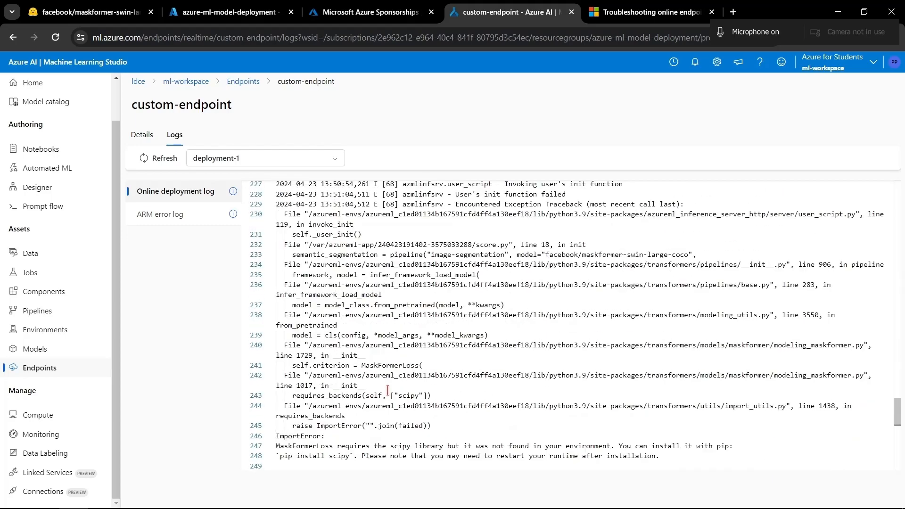
scroll(387, 390, "up", 10)
scroll(387, 391, "down", 6)
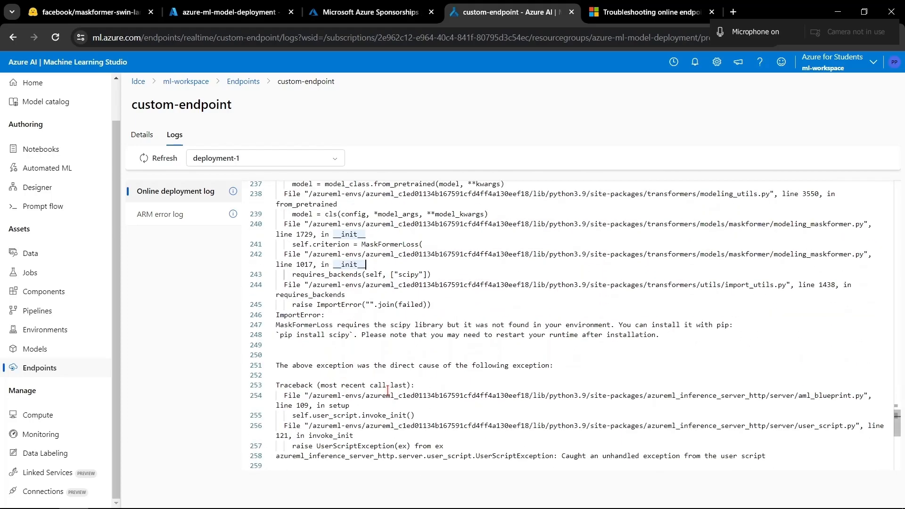
left_click(455, 302)
scroll(455, 302, "down", 10)
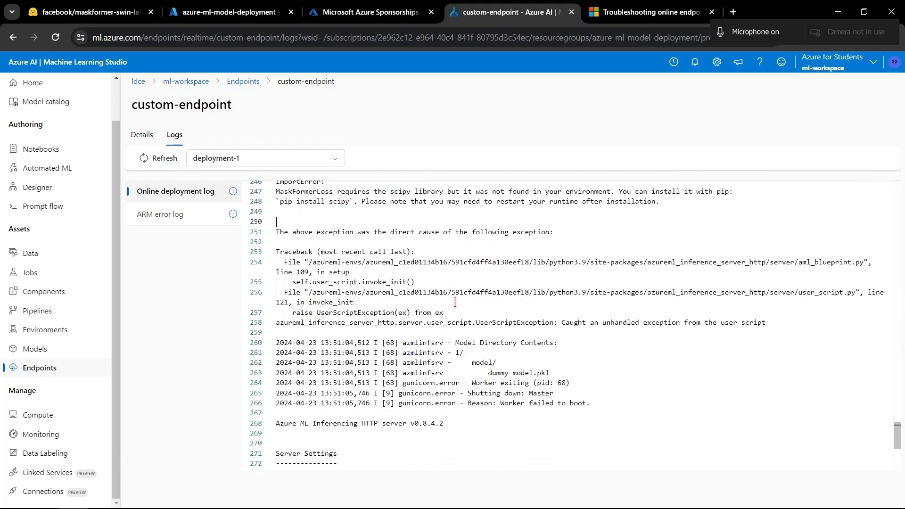
scroll(454, 302, "up", 12)
scroll(455, 302, "up", 20)
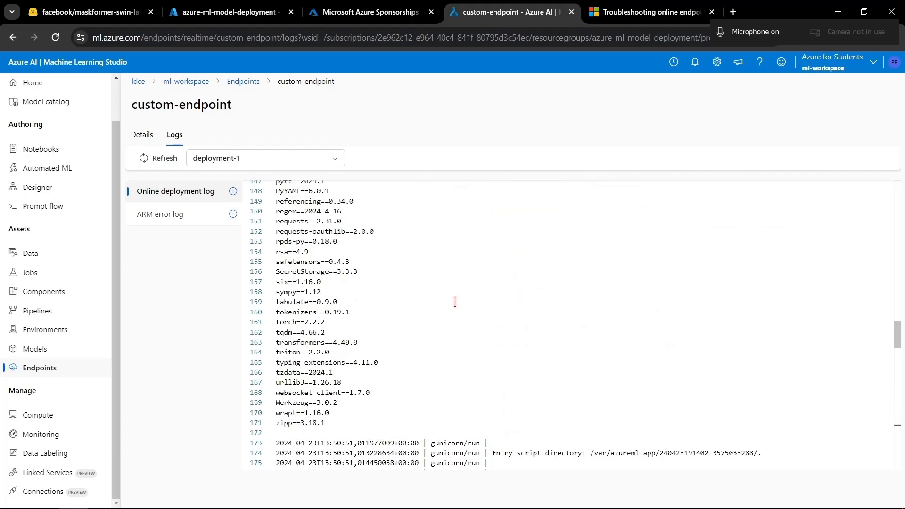
- Leave the endpoint logs and open the custom environment my-env from the workspace's environments
left_click(148, 135)
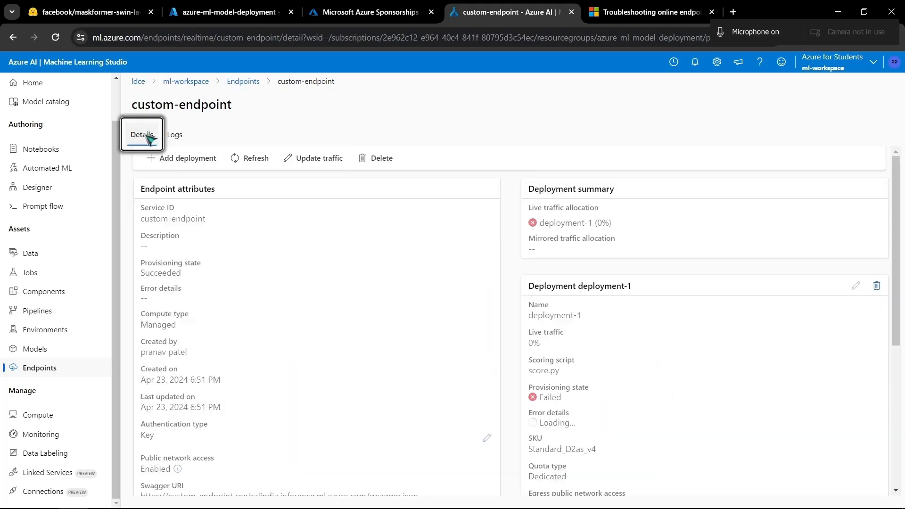
left_click(58, 332)
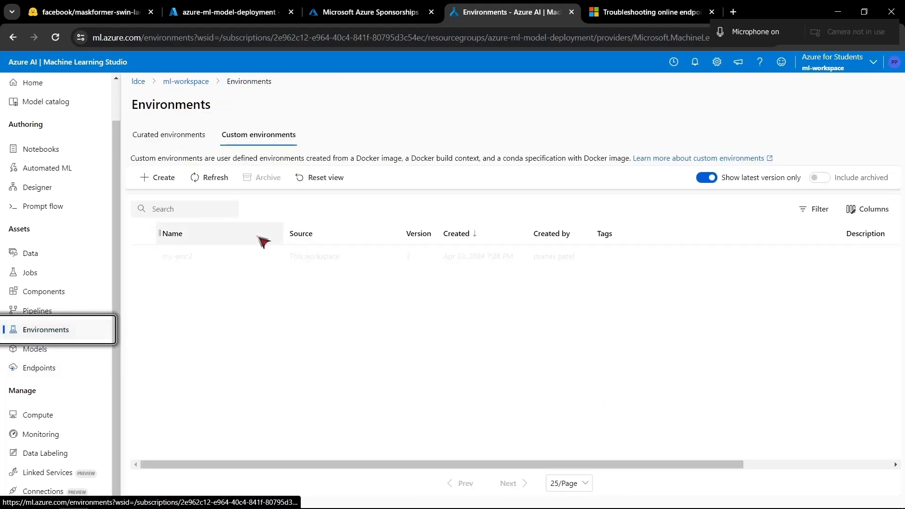
left_click(182, 257)
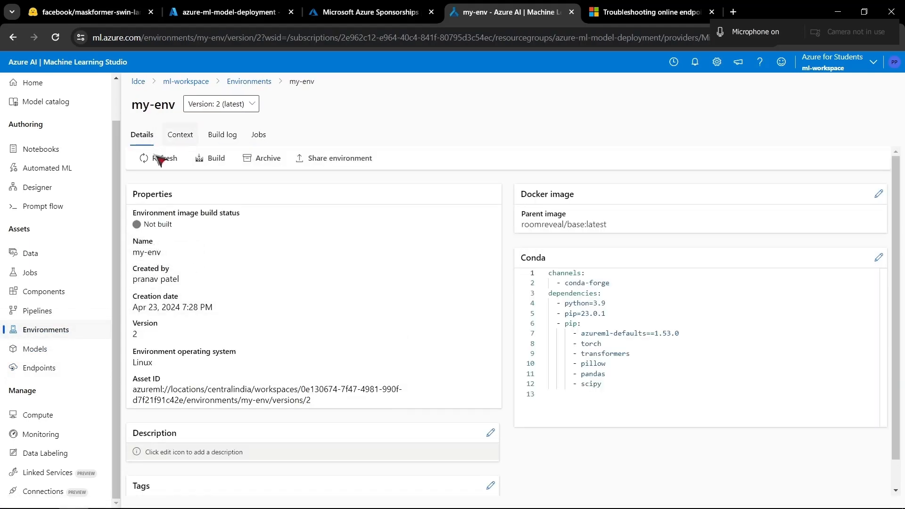
- Check the Conda dependencies of my-env version 2 for scipy, opening the Conda editor and closing it without changes
left_click_drag(617, 395, 547, 277)
left_click(623, 394)
left_click(879, 258)
left_click(653, 454)
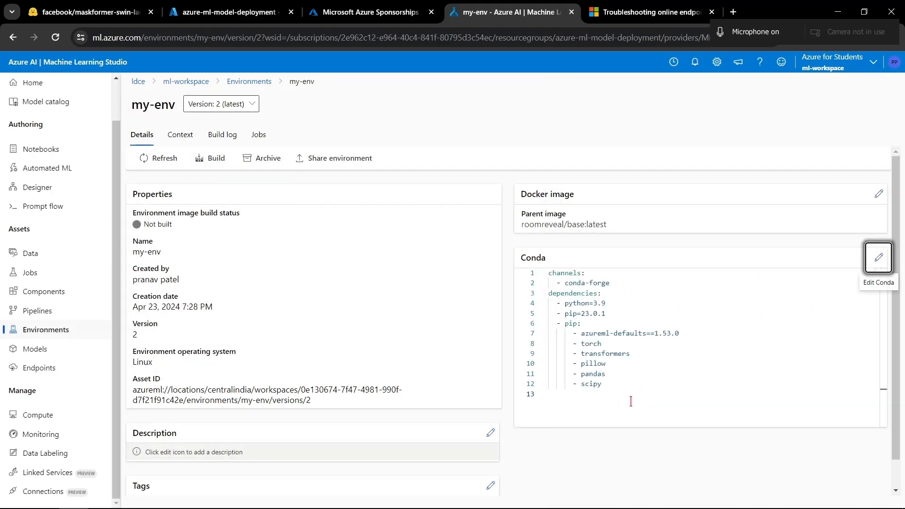
left_click_drag(630, 401, 550, 304)
left_click(677, 410)
- Keep version 2 of my-env selected, start its image build and confirm it
left_click(243, 111)
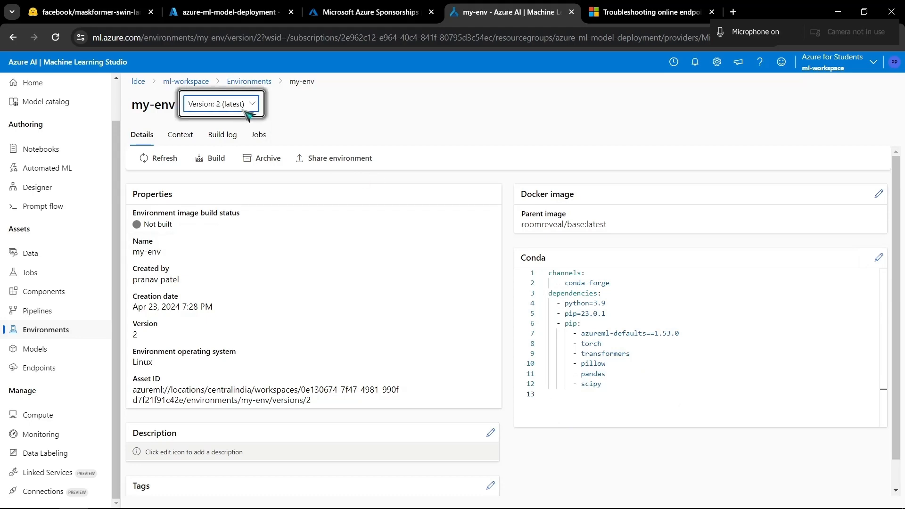
left_click(273, 268)
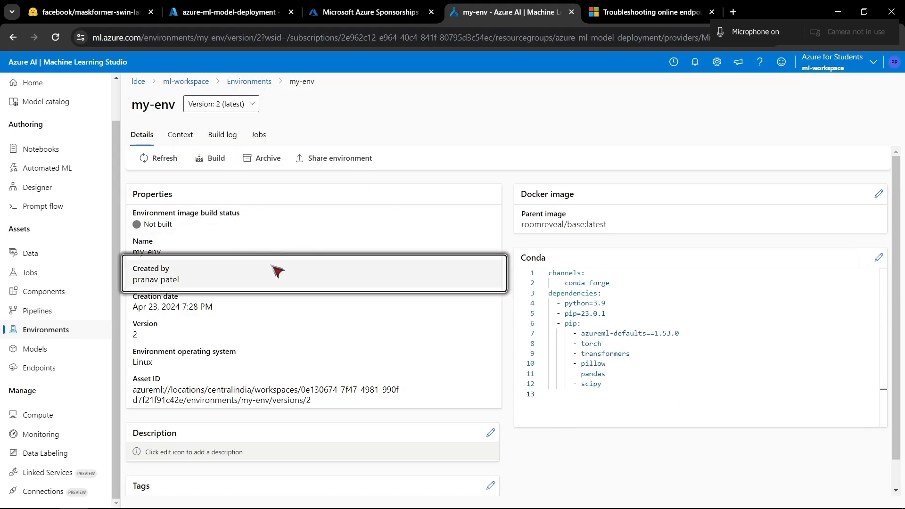
left_click(216, 159)
left_click(495, 313)
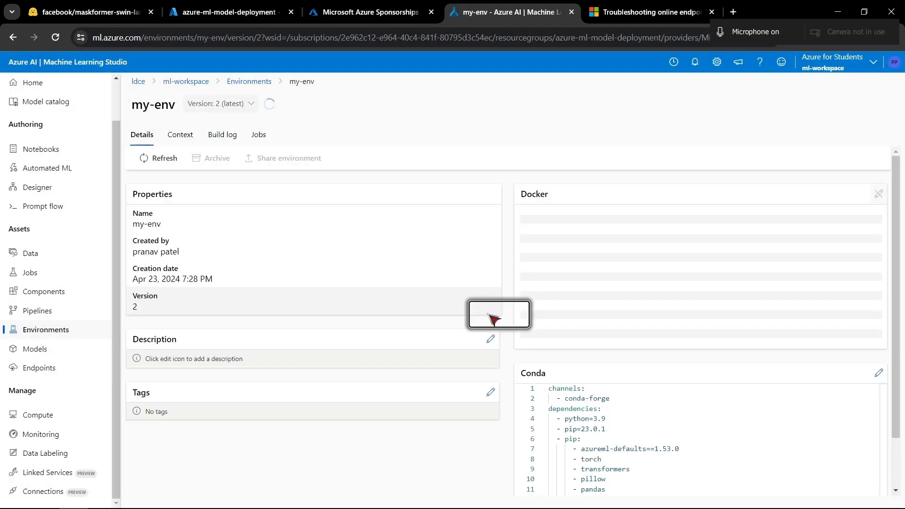
- Refresh the my-env version 2 details and check the environment image build status
left_click_drag(207, 264, 144, 223)
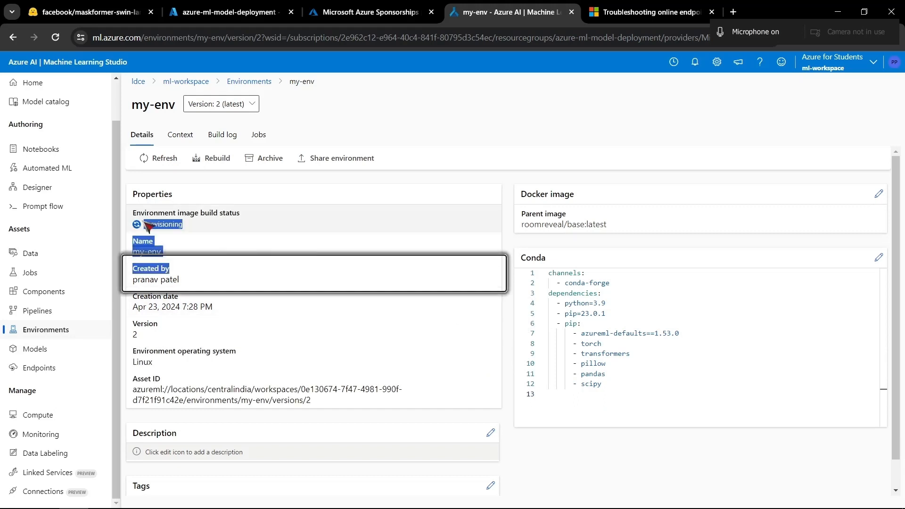
left_click(258, 276)
left_click(175, 160)
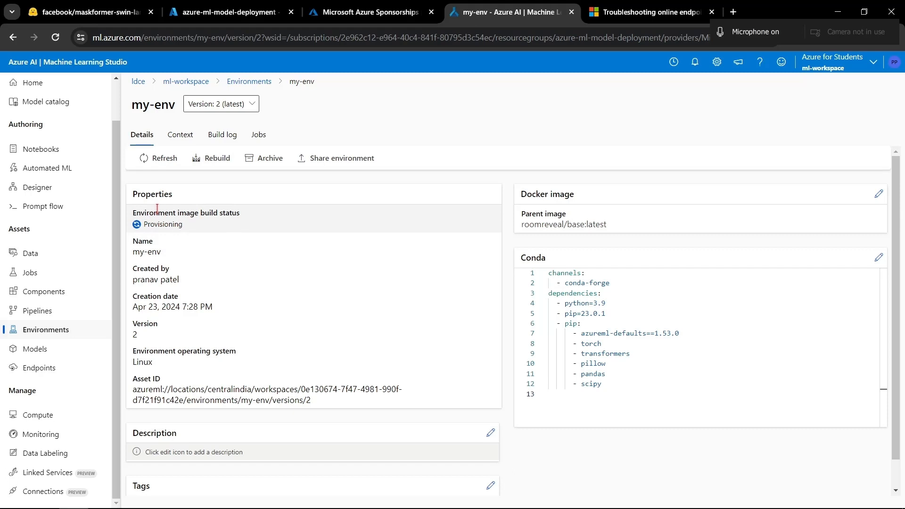
left_click(161, 159)
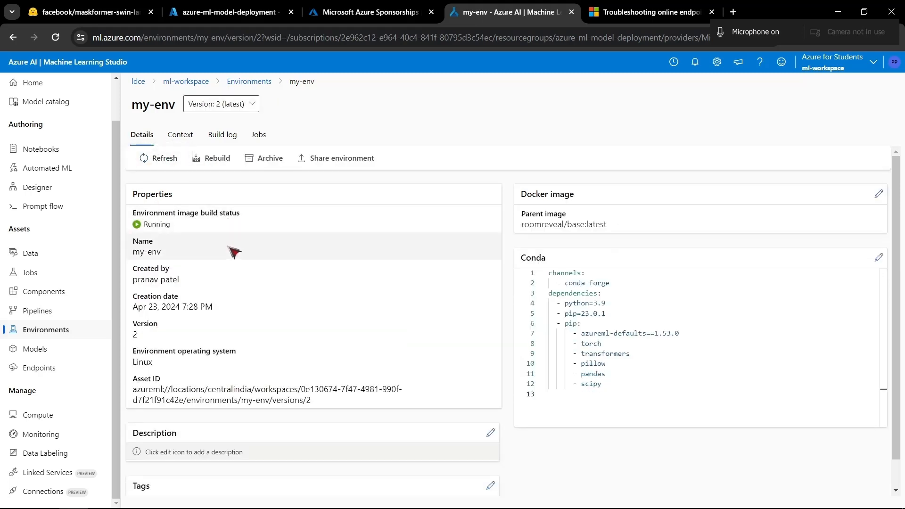
left_click_drag(227, 250, 127, 193)
left_click(183, 278)
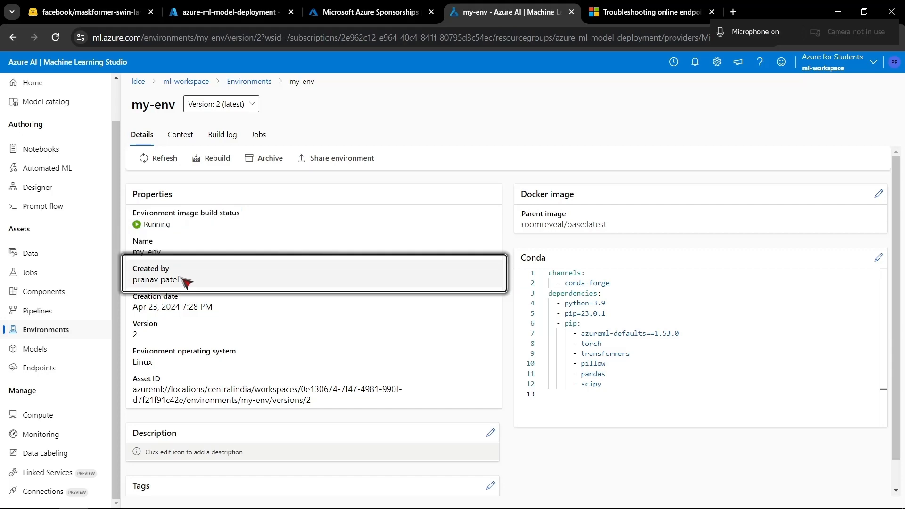
- Switch the my-env details to version 1
left_click(224, 108)
left_click(227, 141)
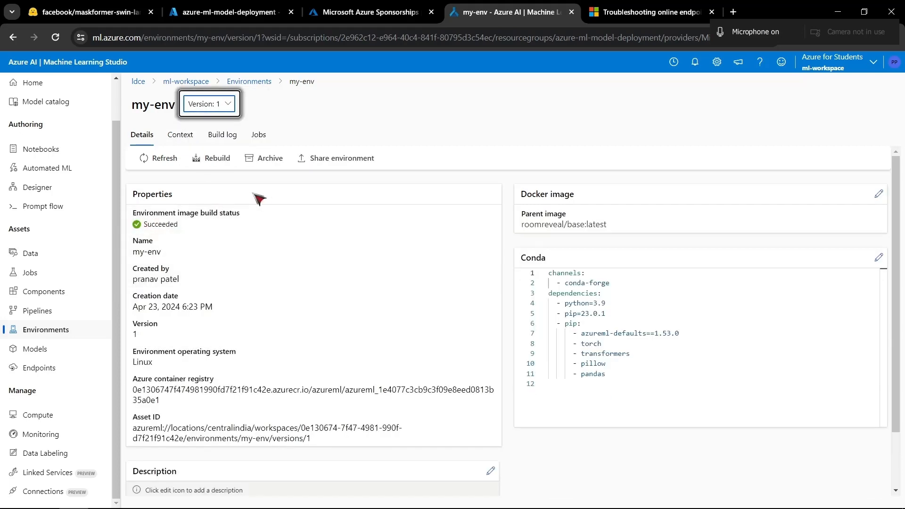
- Switch the my-env details back to version 2 and check its image build status
left_click(208, 103)
left_click(209, 125)
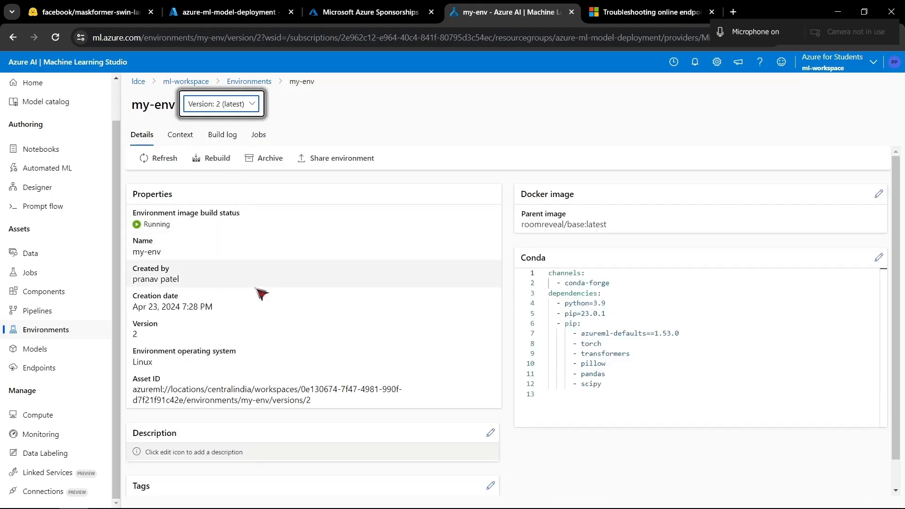
- Delete the failed deployment-1 from custom-endpoint, confirming the deletion
left_click(57, 368)
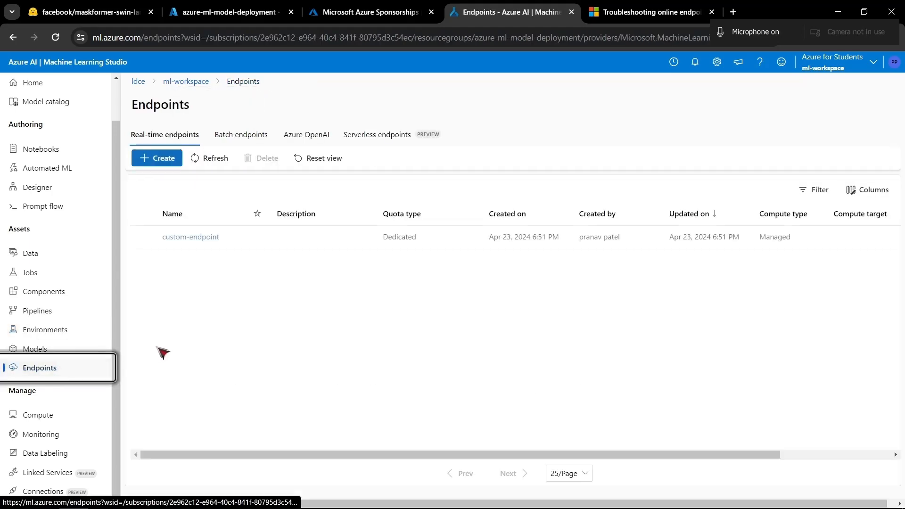
left_click(176, 237)
left_click(877, 286)
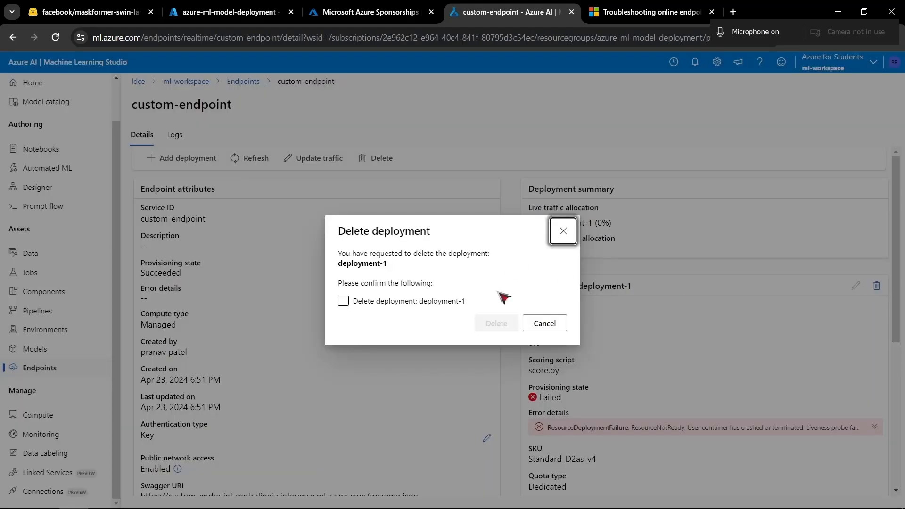
left_click(344, 301)
left_click(492, 323)
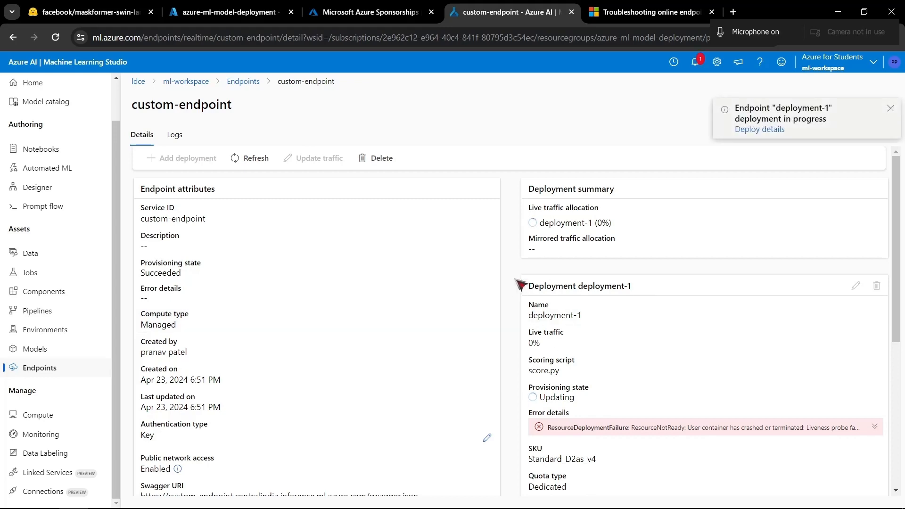
- Review the custom-endpoint attributes and the deployment-1 details, including its provisioning state, model and environment
scroll(380, 279, "down", 6)
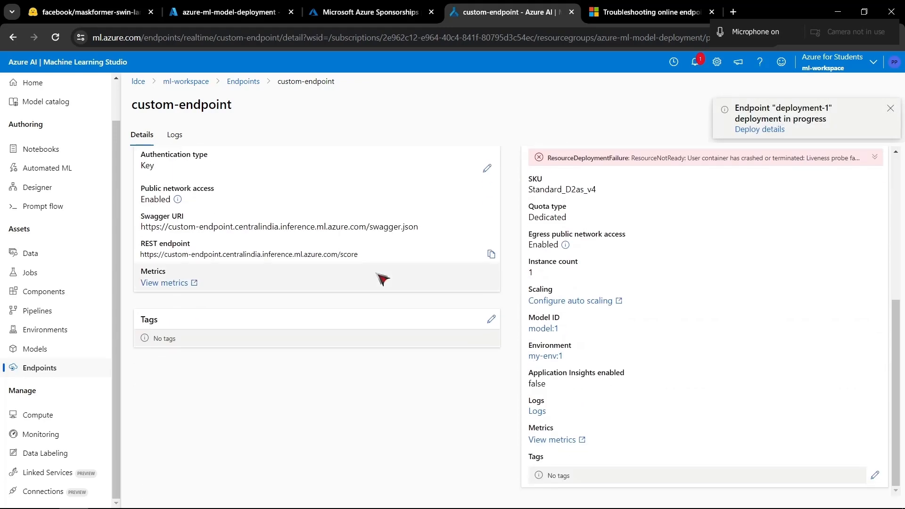
scroll(380, 278, "up", 6)
scroll(330, 250, "down", 4)
scroll(627, 228, "up", 4)
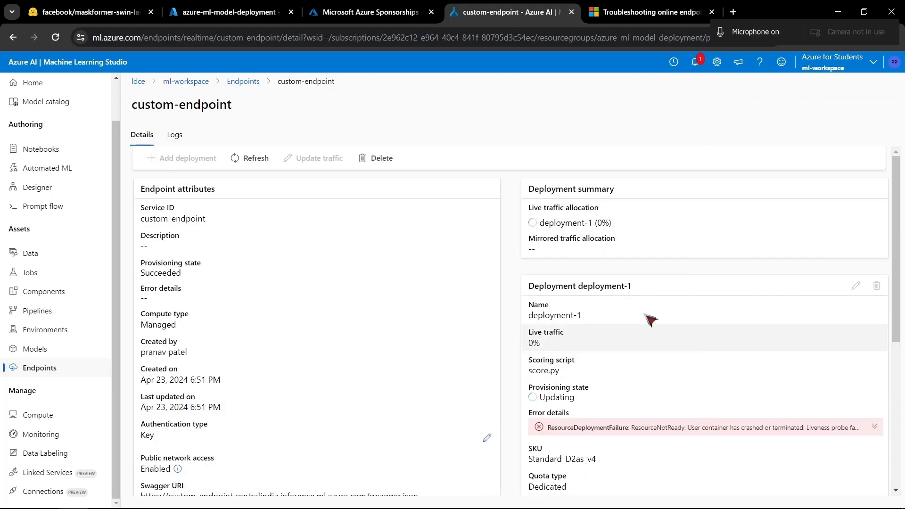
scroll(635, 367, "down", 6)
scroll(635, 367, "up", 6)
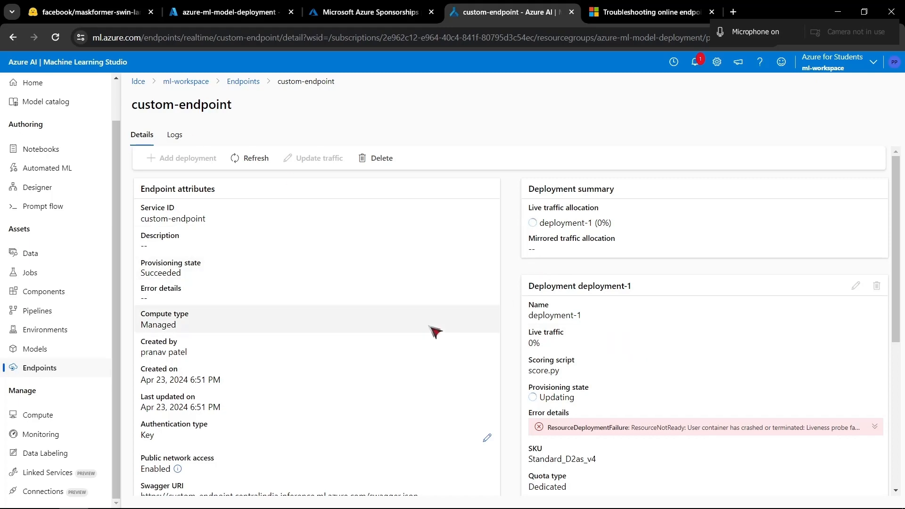
- Visit the workspace environments and return to the custom-endpoint details
left_click(77, 329)
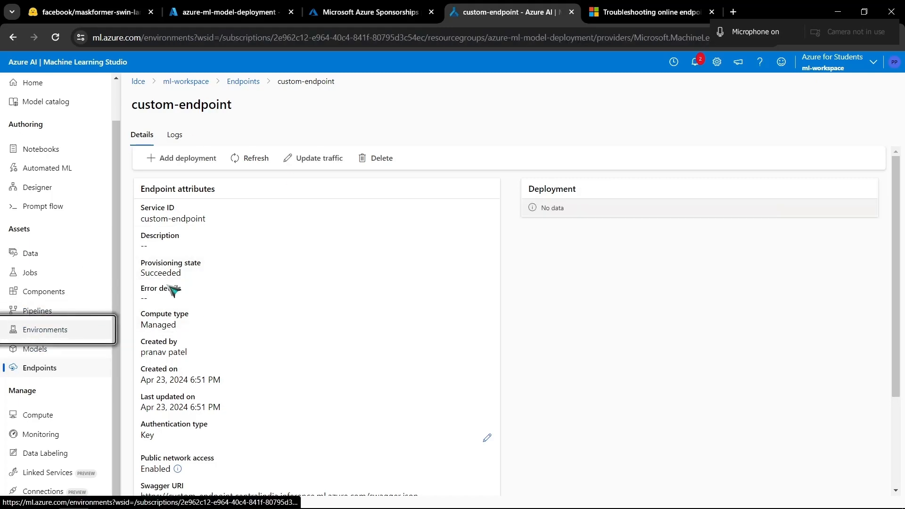
left_click(191, 255)
left_click(39, 367)
left_click(188, 293)
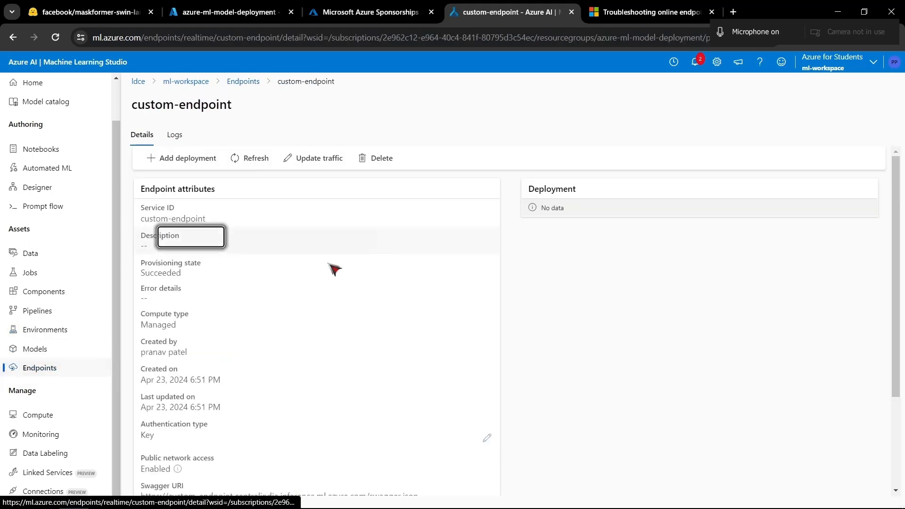
- Start a new deployment on custom-endpoint with the registered model:1, keeping the endpoint and model settings
left_click(202, 158)
left_click(600, 199)
left_click(597, 490)
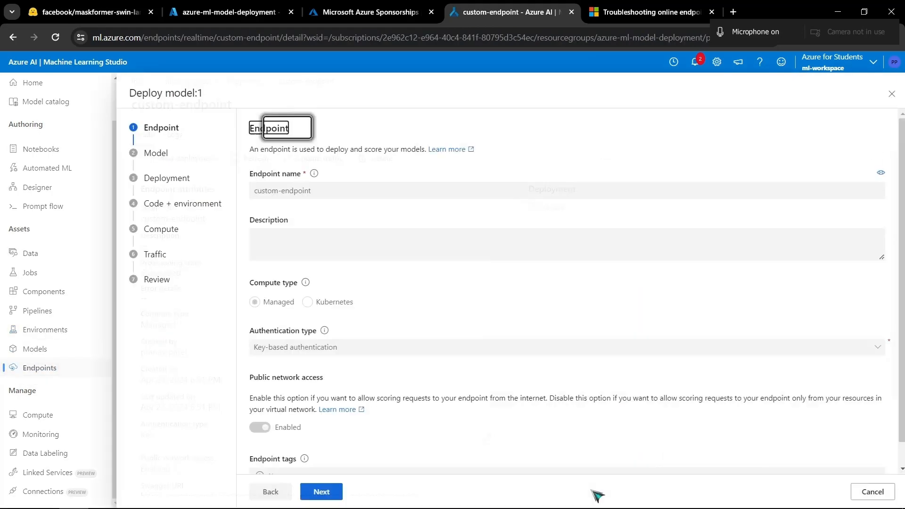
scroll(368, 264, "down", 1)
left_click(319, 492)
left_click(319, 492)
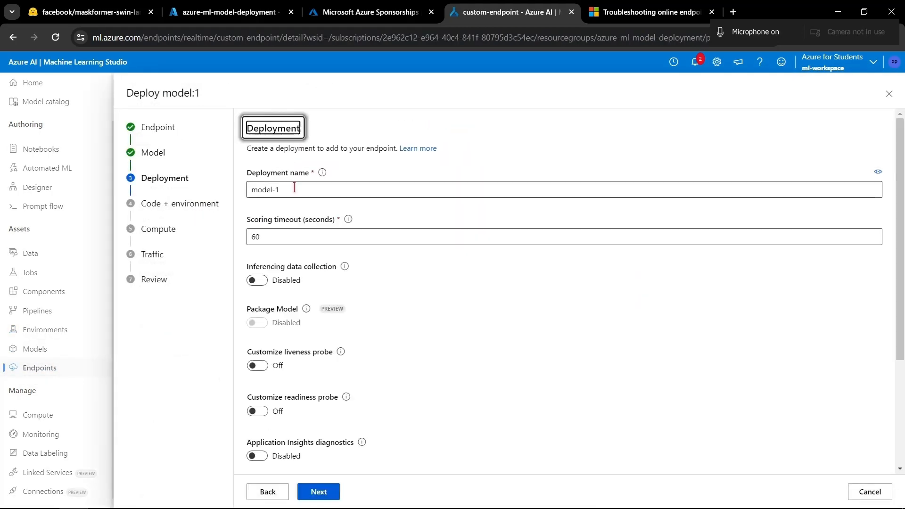
- Name the new deployment deployment-1 and keep its remaining deployment settings
key("XF86MonBrightnessUp")
type("deployment-1")
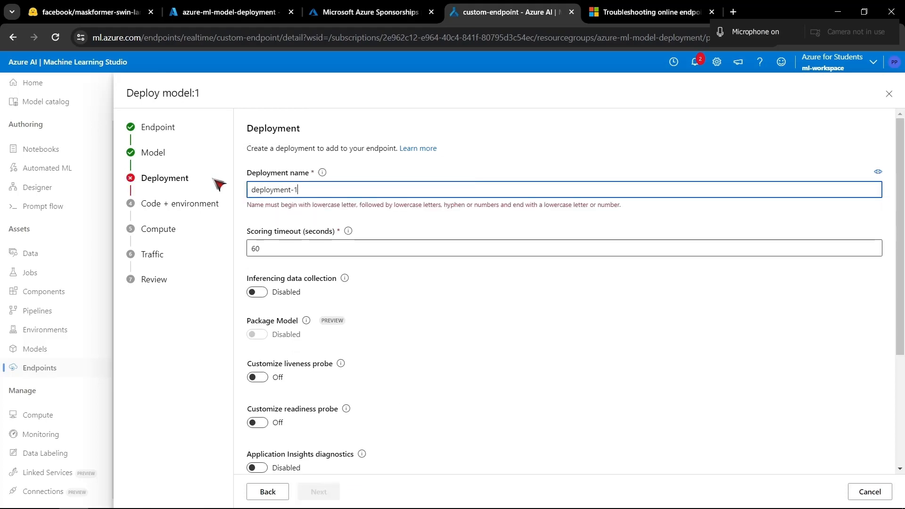
scroll(328, 470, "down", 3)
left_click(319, 491)
- Select score.py from the onlinescoring folder as the scoring script and my-env:2 as the custom environment
left_click(859, 191)
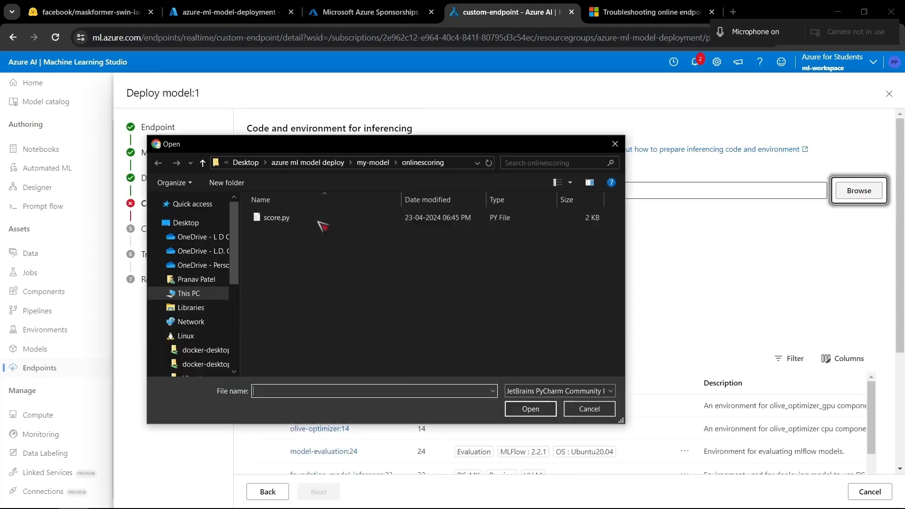
double_click(320, 216)
left_click(371, 300)
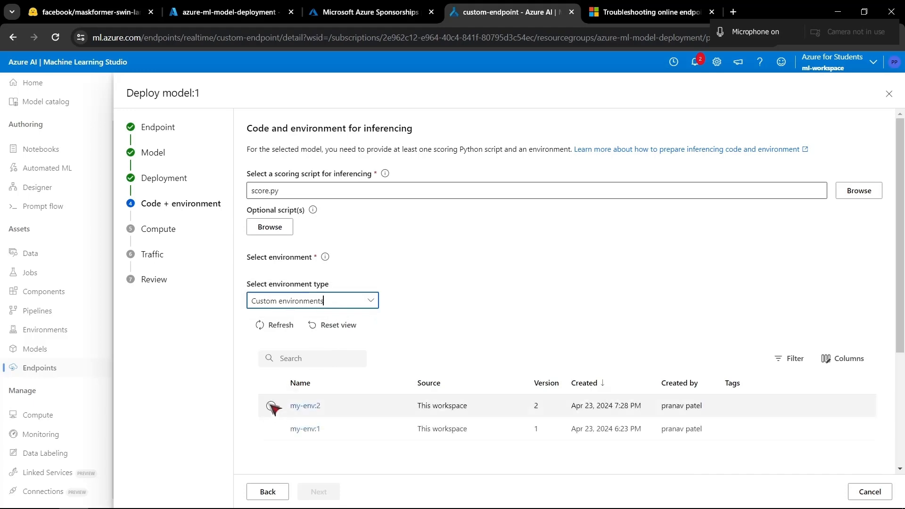
left_click(270, 404)
left_click(318, 491)
- Keep the compute and traffic settings, accept the review and create the deployment
left_click(319, 491)
left_click(319, 492)
left_click(320, 491)
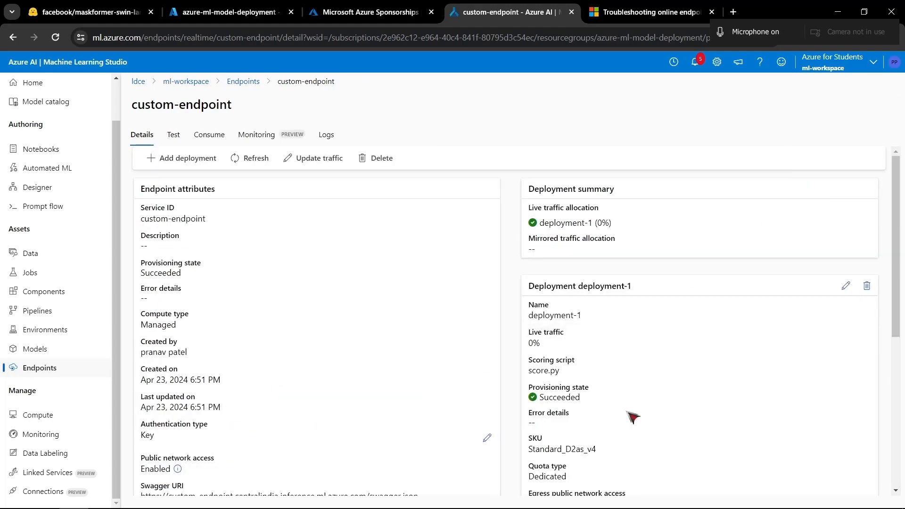
- Check the new deployment-1's provisioning state, model ID and environment in the custom-endpoint details
scroll(634, 408, "down", 4)
scroll(634, 409, "down", 2)
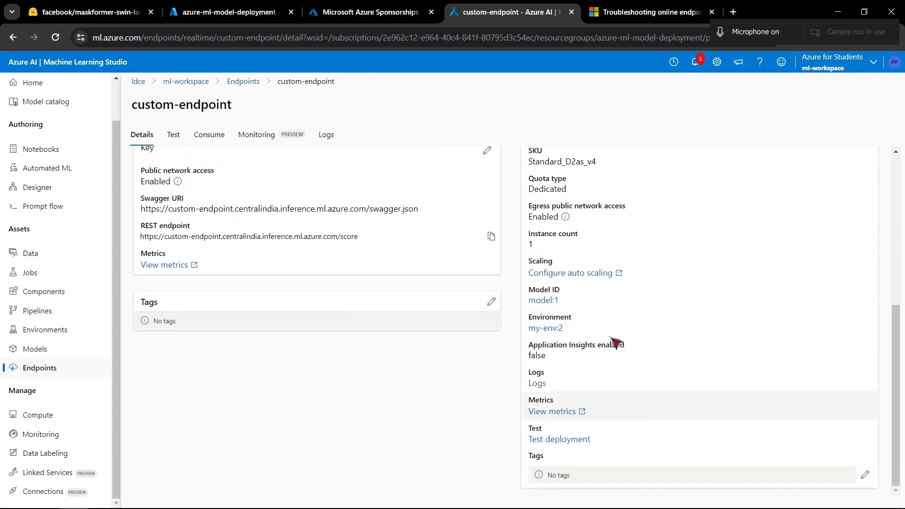
scroll(588, 411, "up", 6)
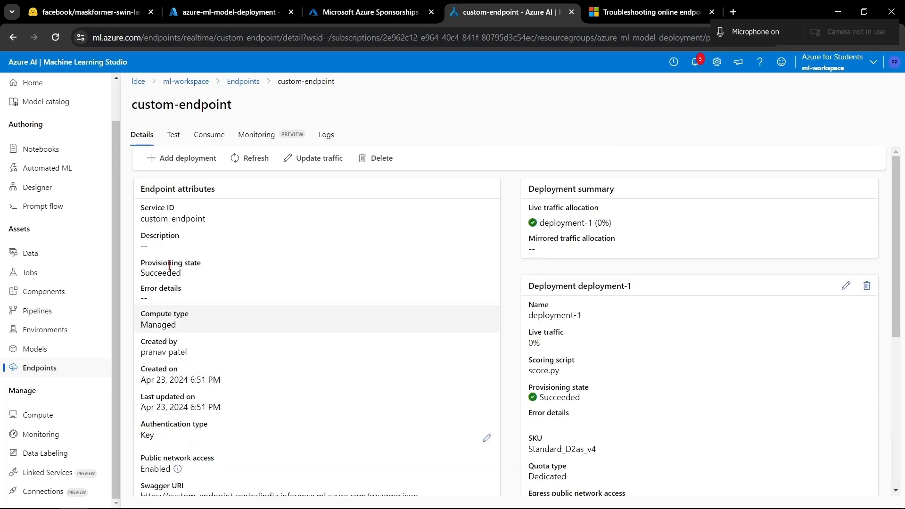
- Copy all of request.json from VS Code and paste it over the sample inference input in custom-endpoint's test for deployment-1
left_click(173, 137)
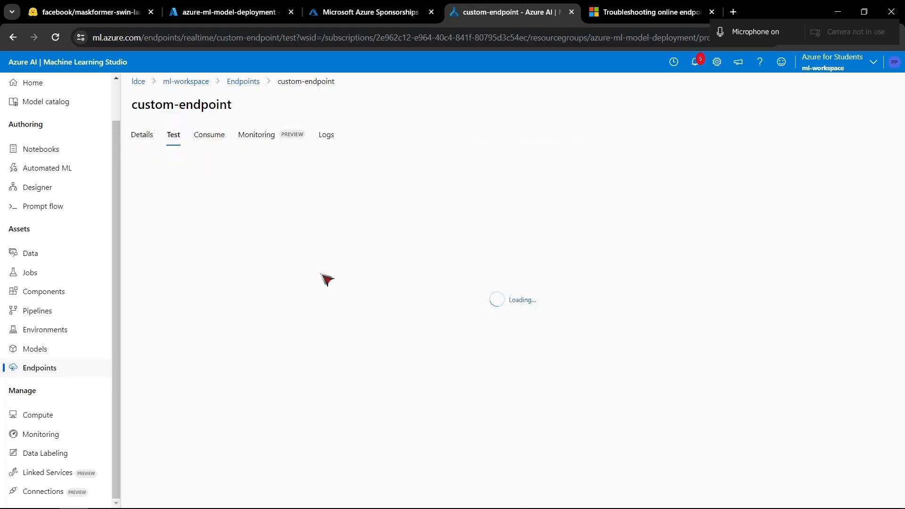
left_click(201, 315)
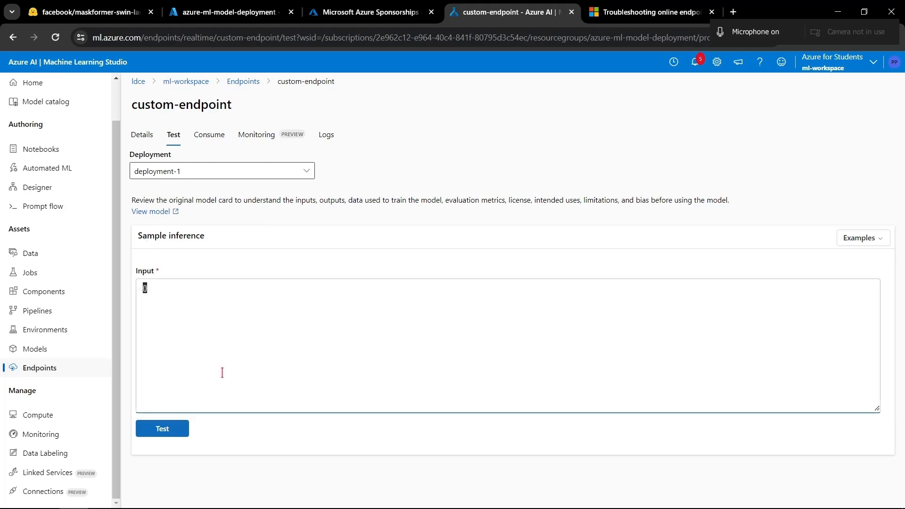
key("alt+Tab")
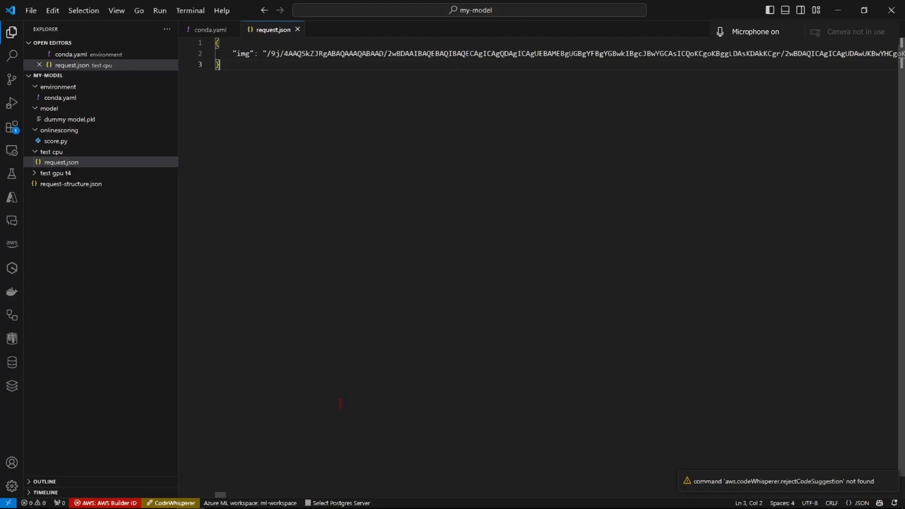
left_click_drag(221, 494, 117, 417)
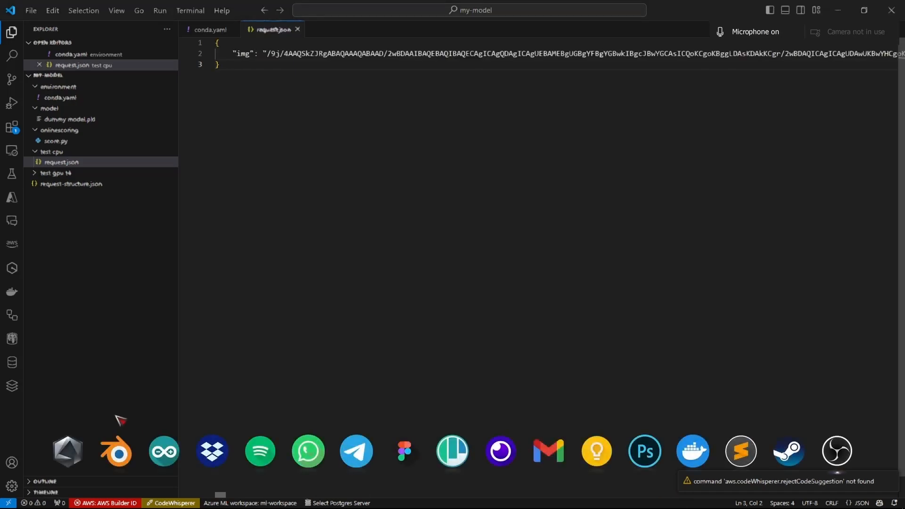
key("ctrl+a")
key("alt+Tab")
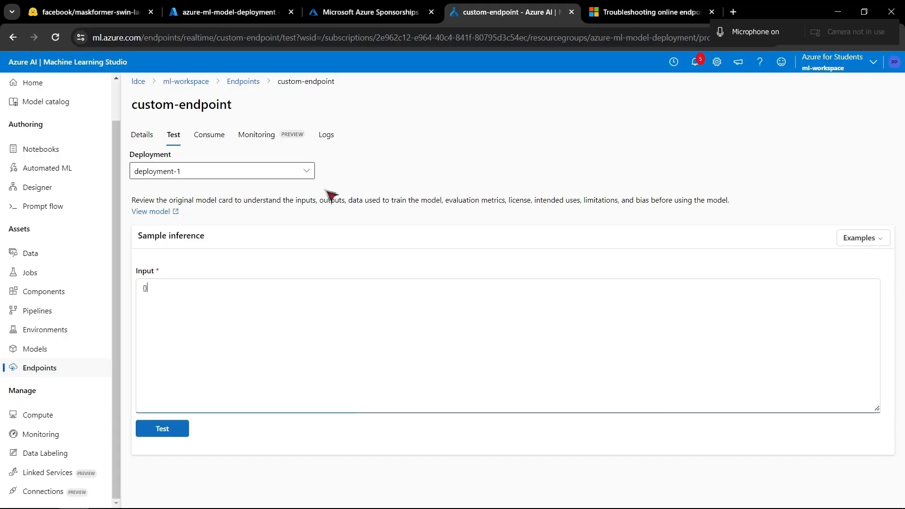
key("ctrl+a")
key("ctrl+v")
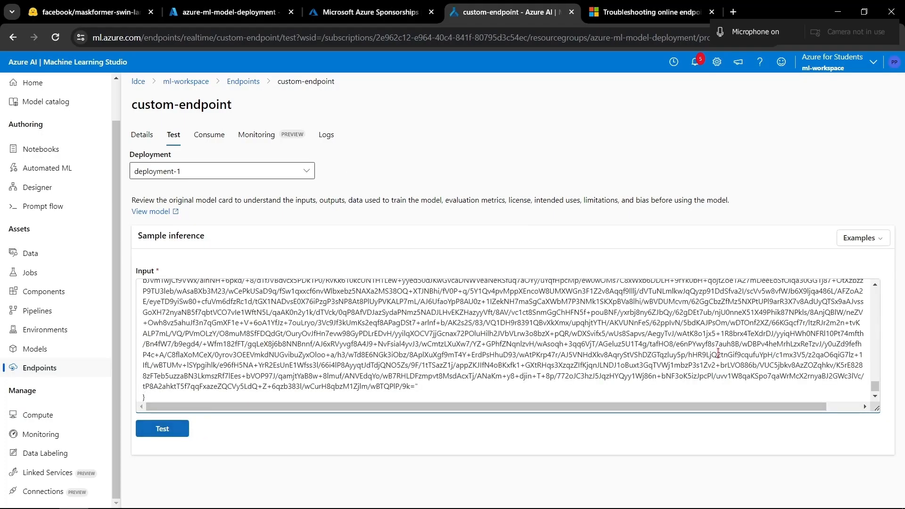
- Check the start of the pasted image request, run the test on deployment-1 and examine the JSON output
left_click_drag(876, 387, 877, 286)
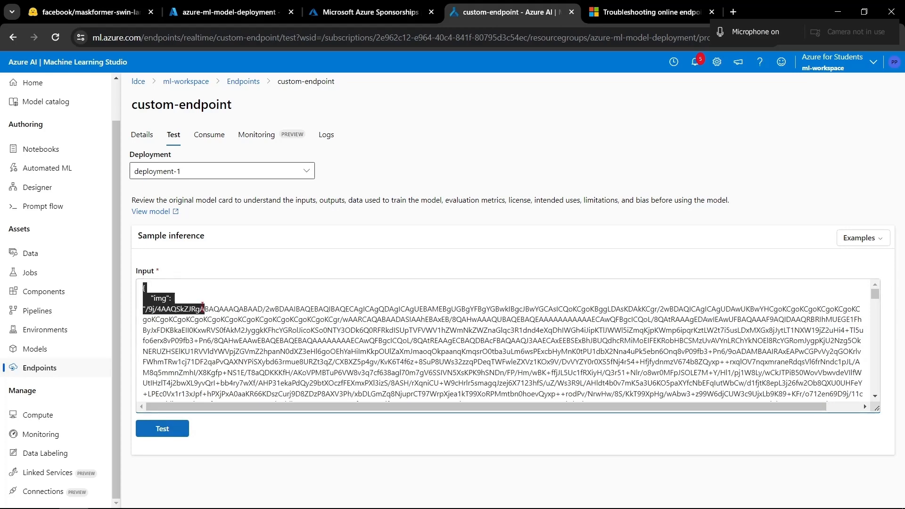
left_click(160, 429)
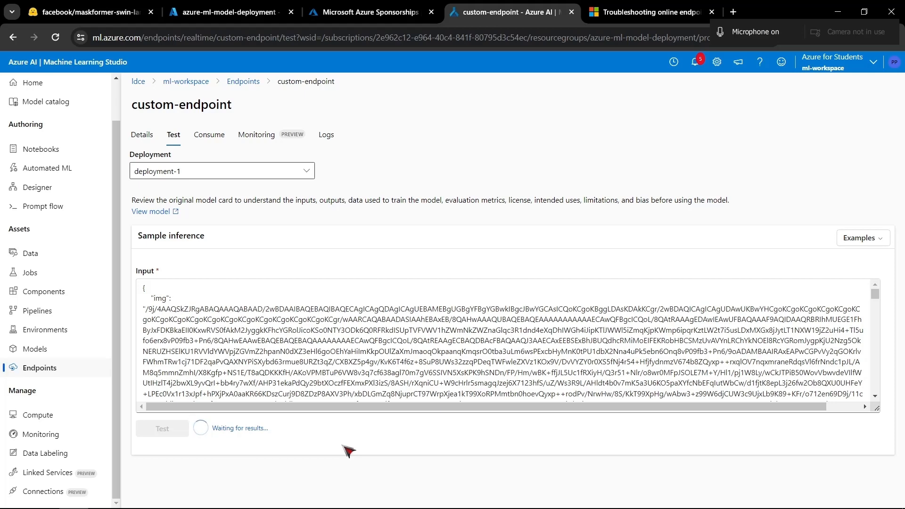
scroll(343, 388, "down", 3)
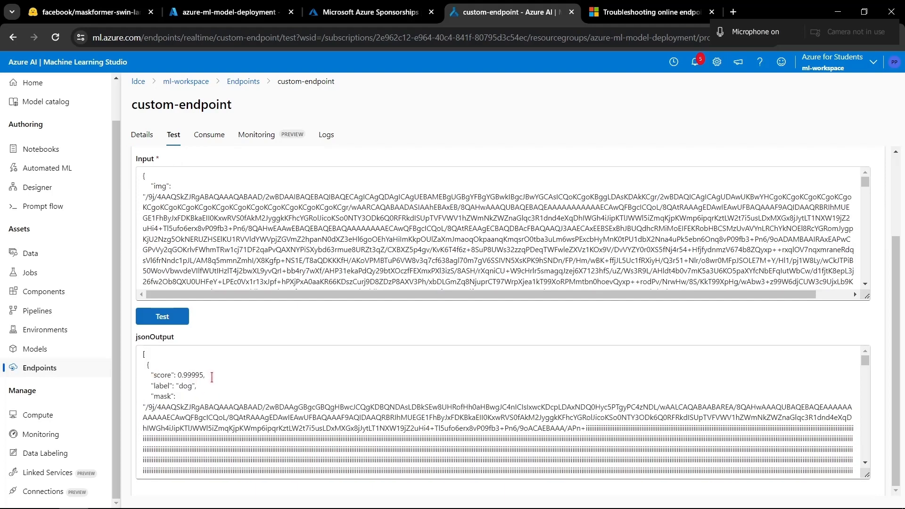
left_click_drag(145, 353, 344, 448)
- Switch to File Explorer, open response.txt in Notepad, cut all its text and close it without saving
key("alt+Tab")
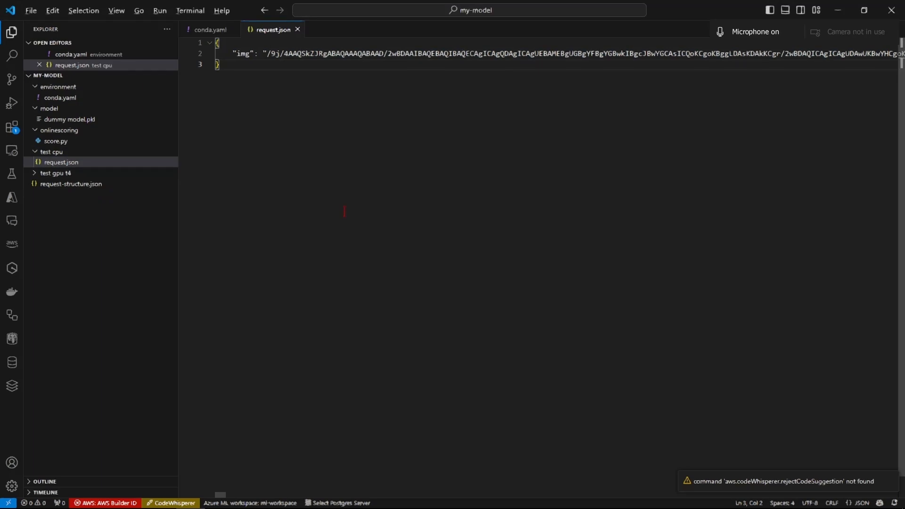
key("alt+Tab")
double_click(343, 304)
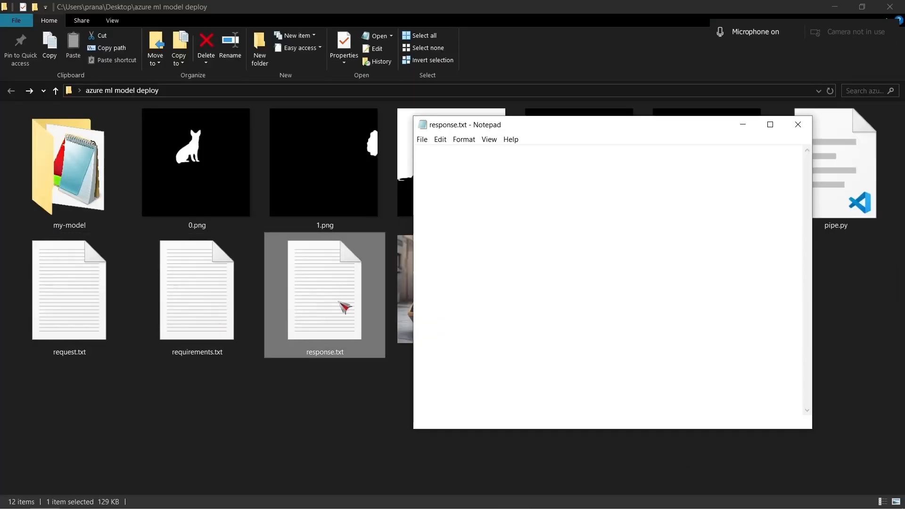
scroll(606, 233, "down", 6)
left_click(592, 223)
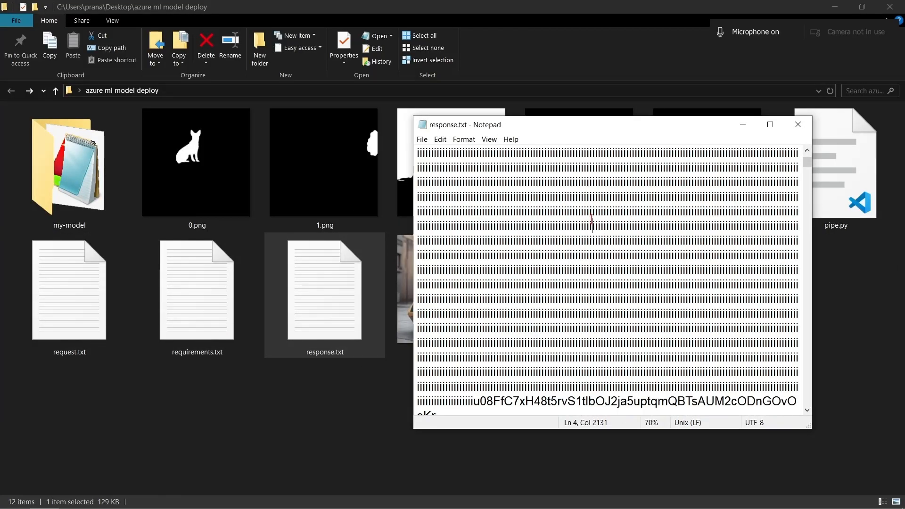
key("ctrl+a")
key("BackSpace")
left_click(798, 124)
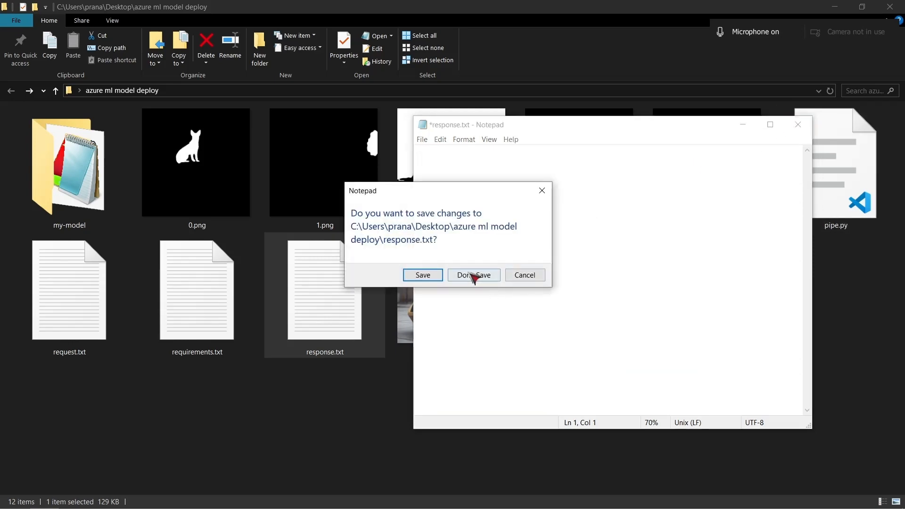
left_click(474, 276)
- Switch to VS Code and paste the copied response into a new untitled file
key("alt+Tab")
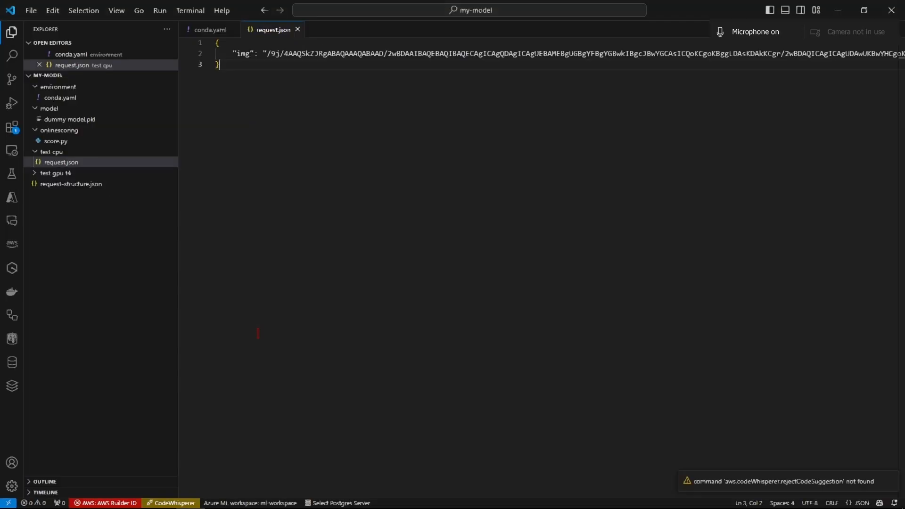
double_click(365, 34)
key("ctrl+v")
- Compare the dog label and mask in the untitled file with the mask images in File Explorer and the endpoint's JSON output
left_click_drag(254, 65, 315, 66)
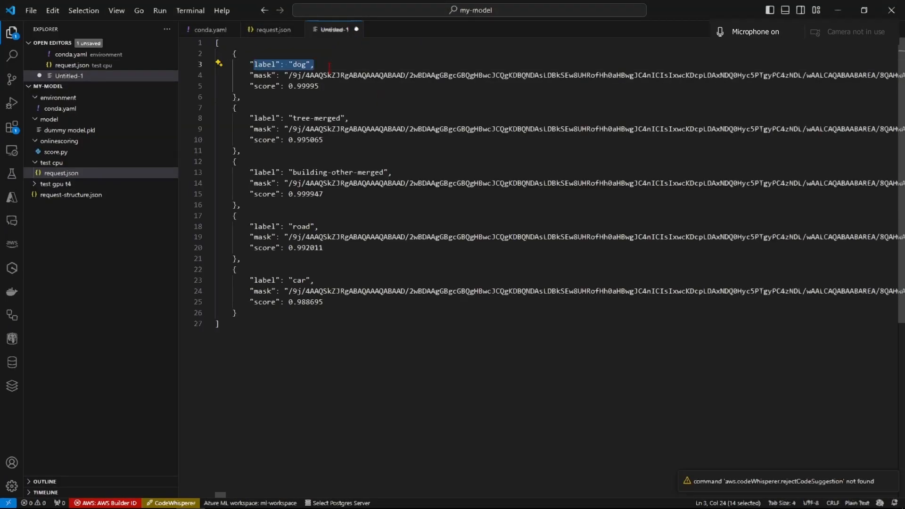
left_click_drag(249, 86, 354, 80)
key("alt+Tab")
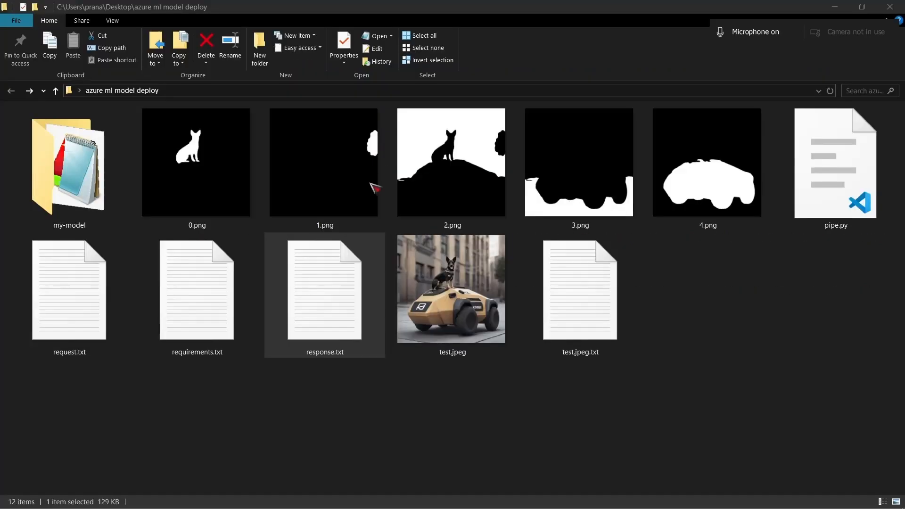
key("alt+Tab")
key("alt+Tab")
key("alt+Tab")
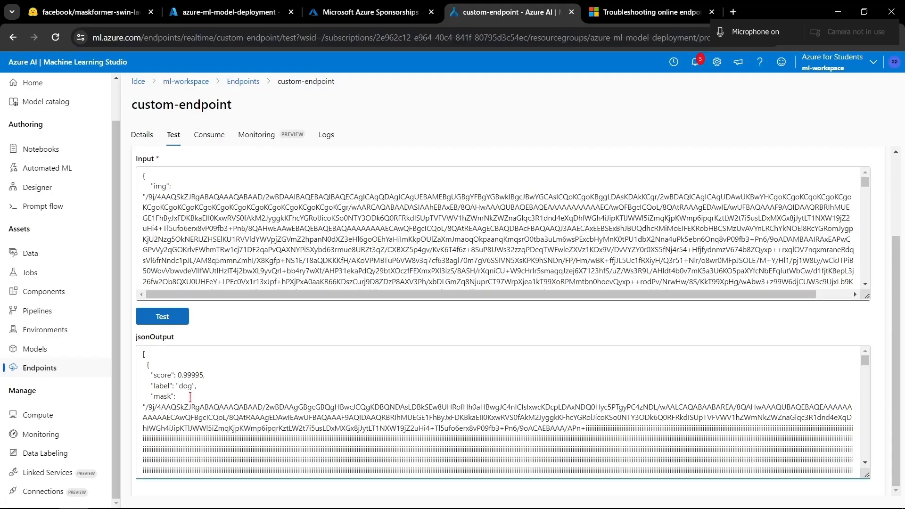
left_click(158, 399)
key("alt+Tab")
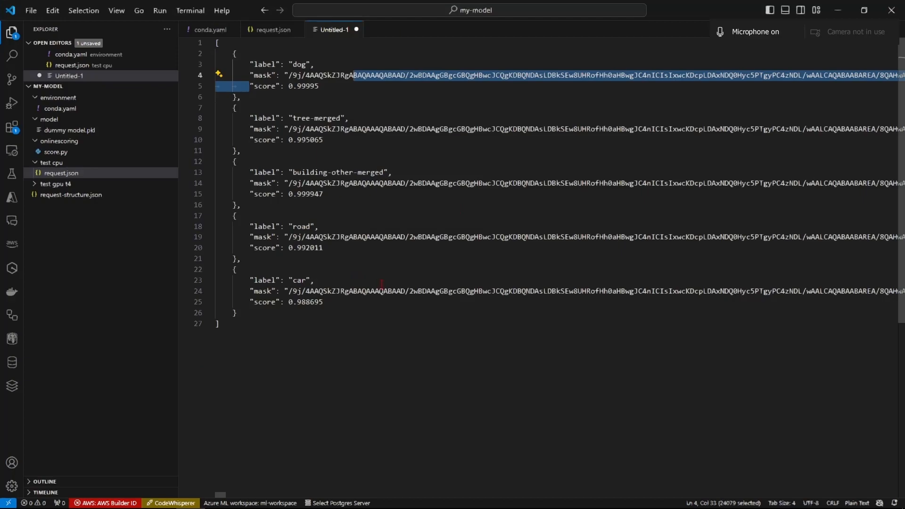
- Switch to the browser and look through the endpoint's JSON output around the car label and mask
key("alt+Tab")
scroll(305, 422, "down", 10)
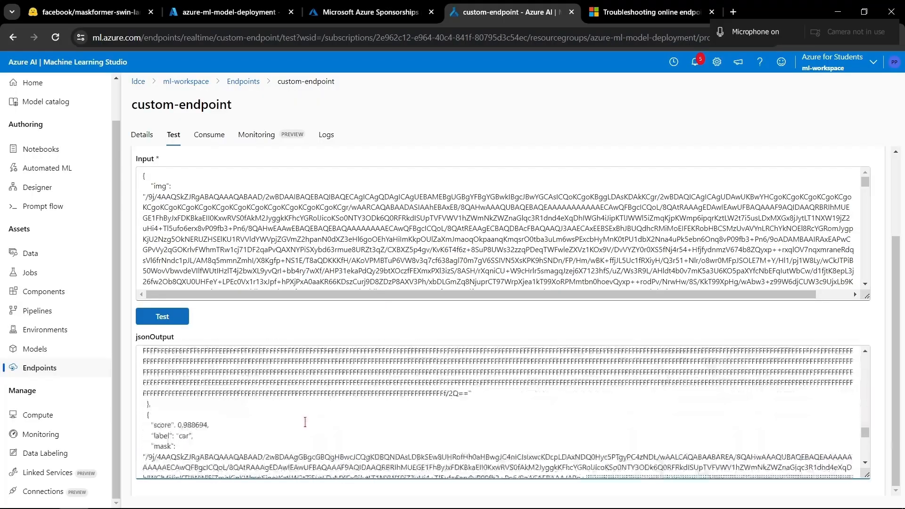
scroll(305, 422, "down", 5)
scroll(236, 401, "up", 5)
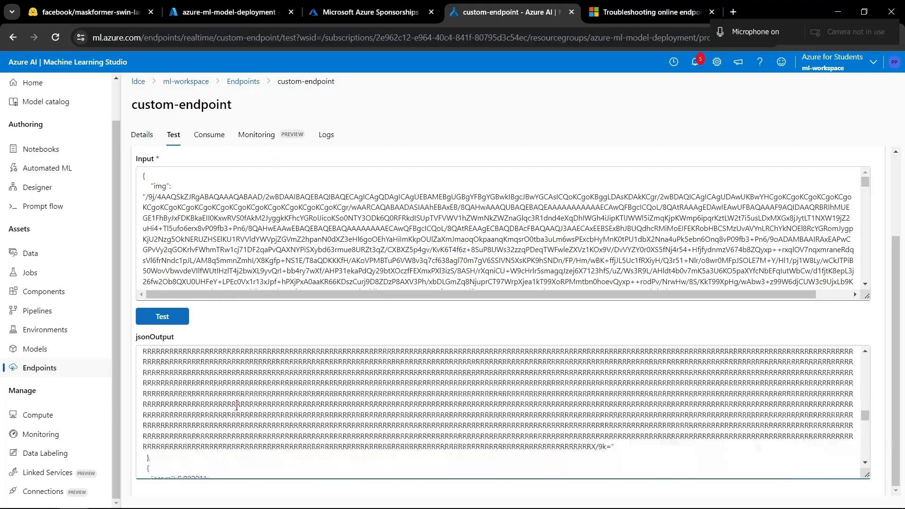
- Open custom-endpoint's consumption details for deployment-1 and examine the REST endpoint URL and authentication section
left_click(209, 135)
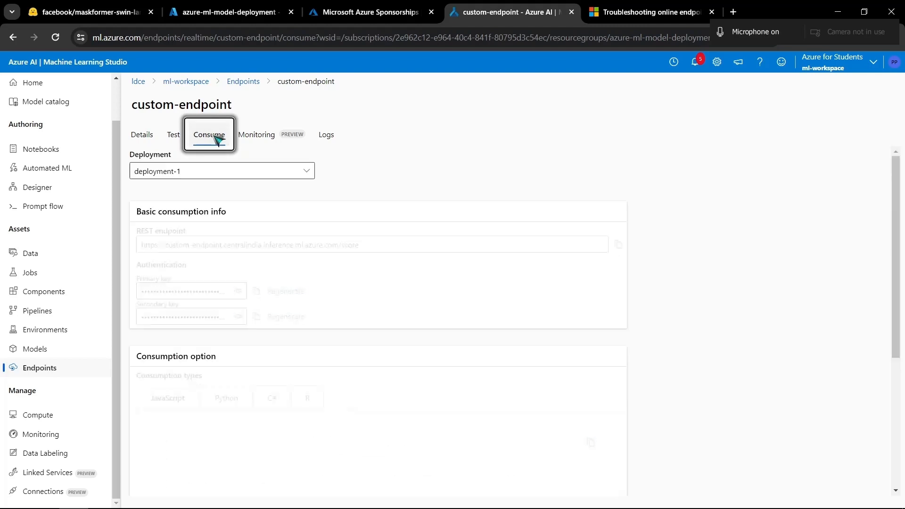
left_click(259, 136)
left_click(209, 136)
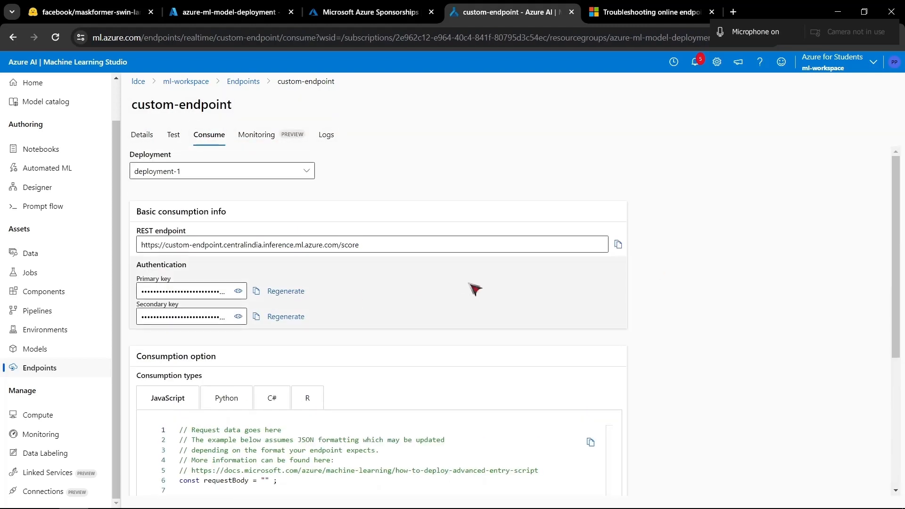
scroll(401, 302, "down", 2)
scroll(401, 301, "up", 2)
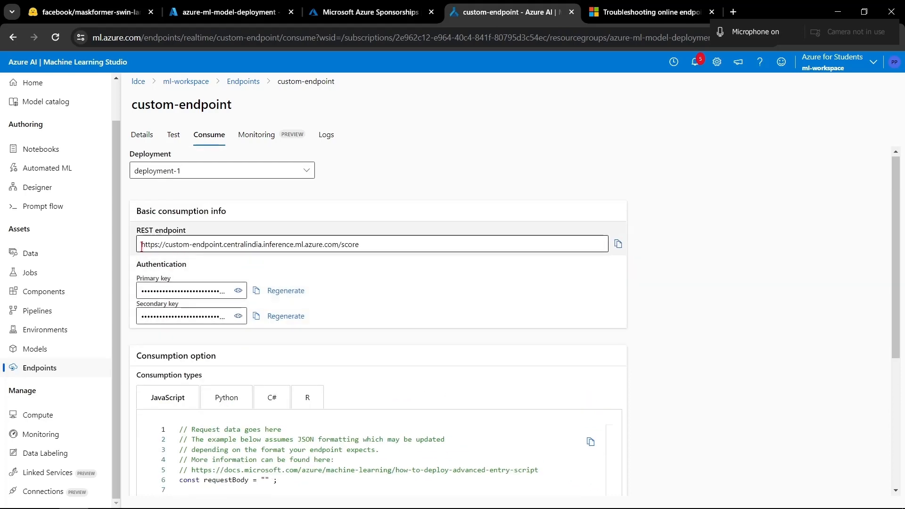
left_click_drag(140, 246, 410, 258)
- Examine the JavaScript consumption sample for custom-endpoint, including its API key and request header lines
scroll(415, 264, "down", 4)
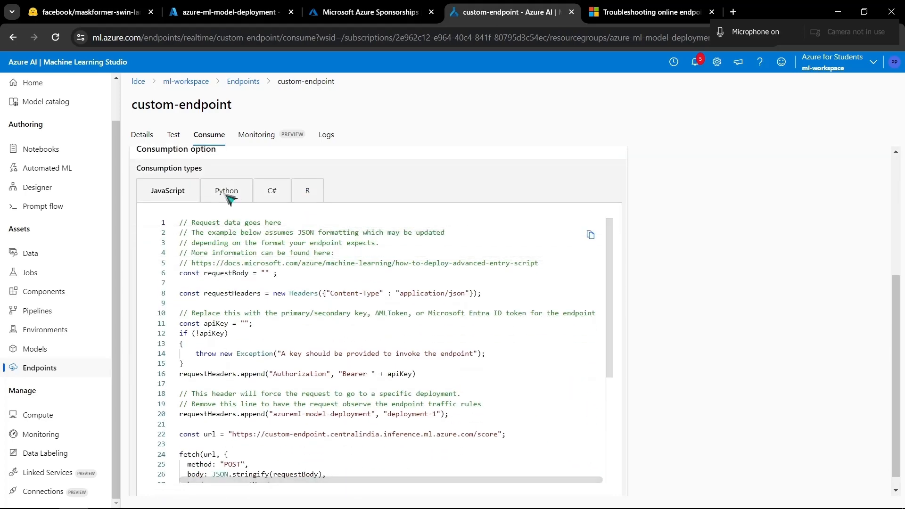
scroll(307, 365, "down", 2)
scroll(306, 365, "down", 2)
scroll(307, 366, "up", 3)
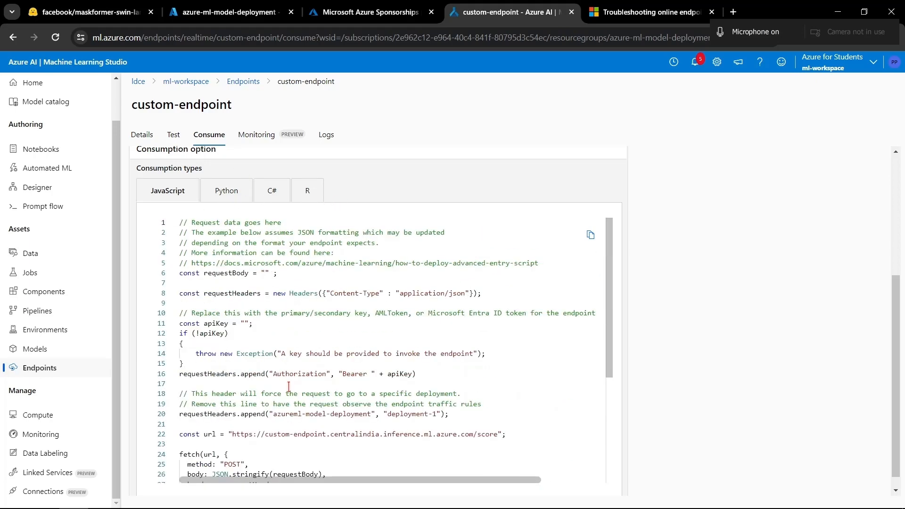
scroll(726, 453, "up", 5)
scroll(546, 459, "down", 4)
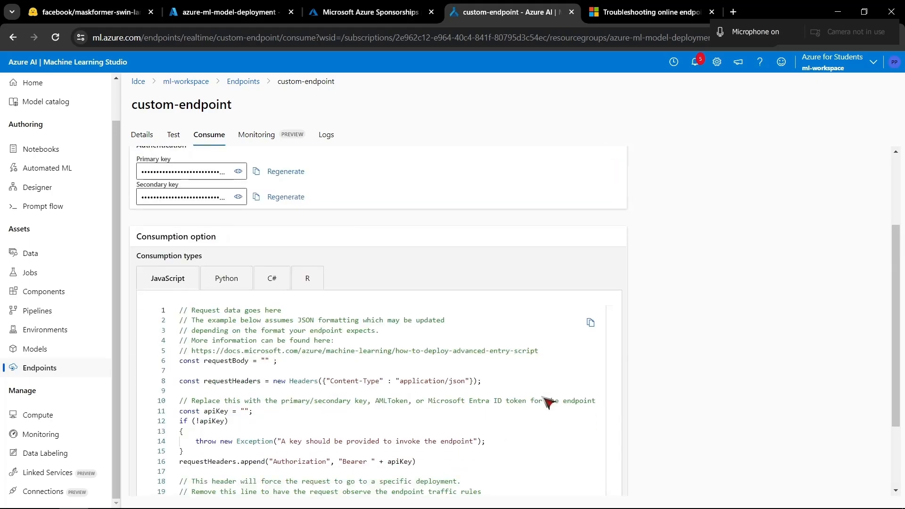
scroll(229, 283, "down", 2)
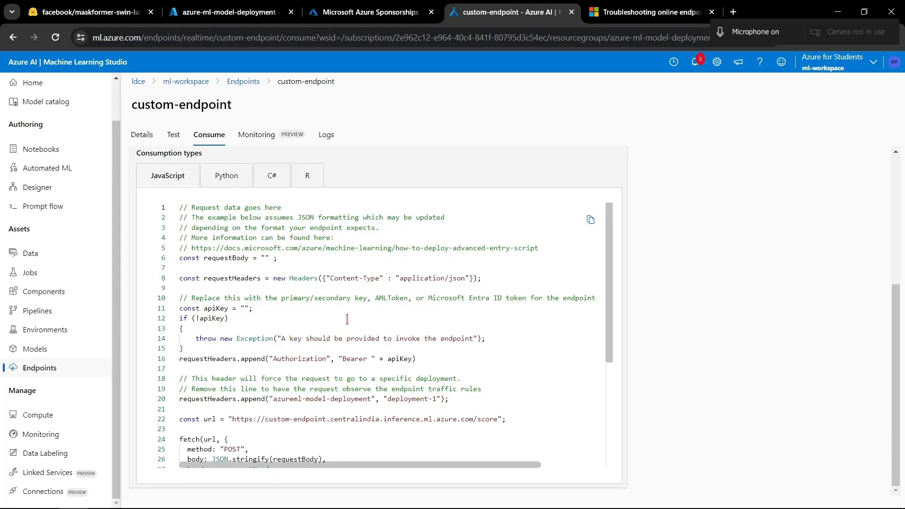
- Display the Python consumption sample and read through its request and error-handling code
left_click(226, 176)
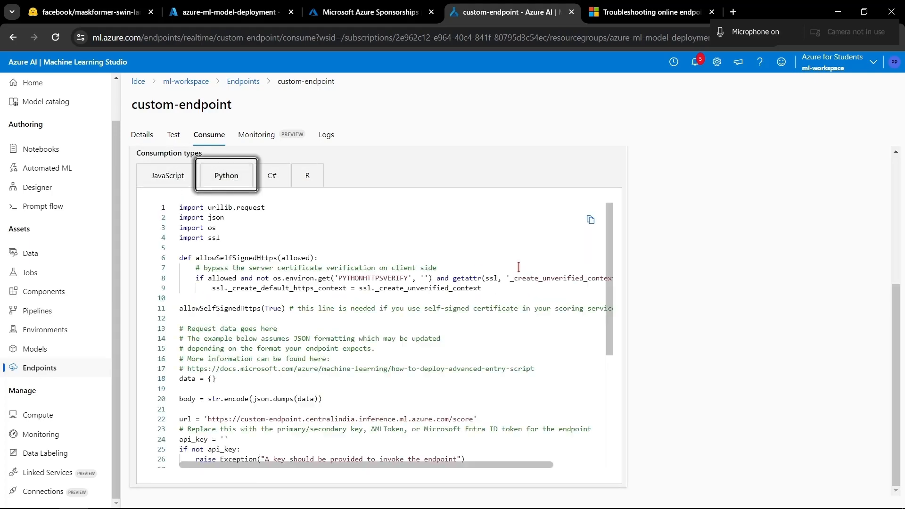
scroll(406, 296, "down", 4)
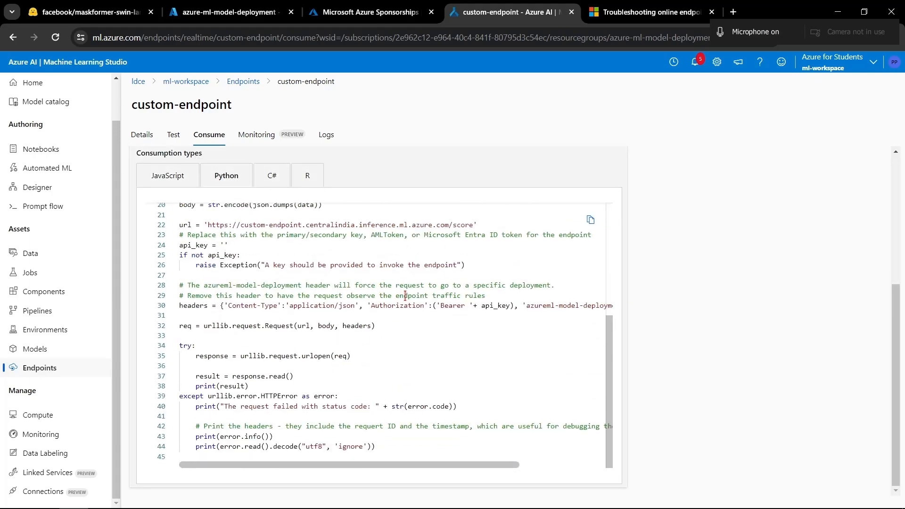
scroll(406, 296, "up", 4)
scroll(405, 296, "down", 4)
scroll(686, 241, "up", 1)
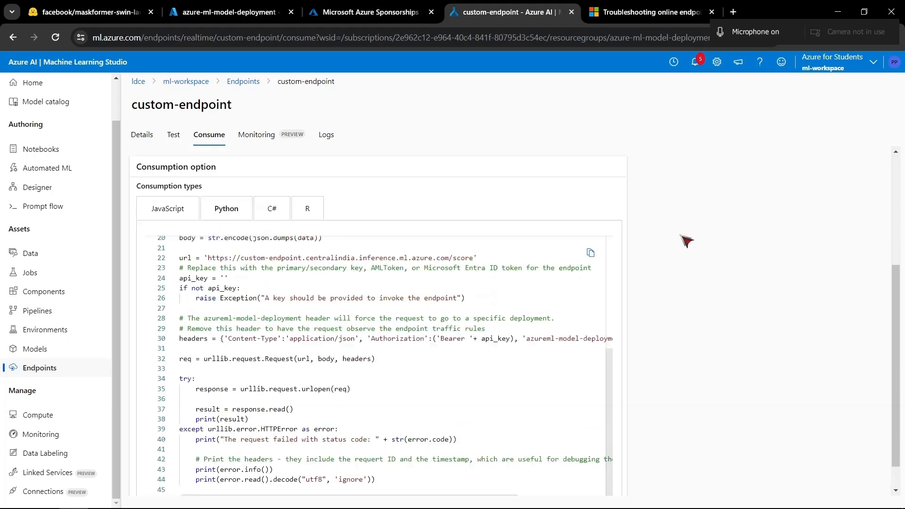
scroll(686, 241, "up", 3)
- Examine the url and api_key lines of the Python sample against the REST endpoint and authentication keys
left_click_drag(201, 396, 512, 405)
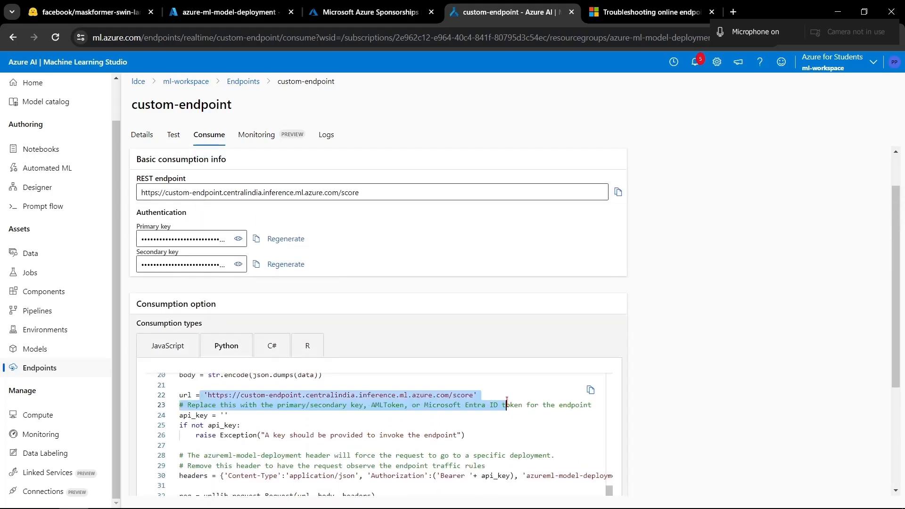
left_click(395, 423)
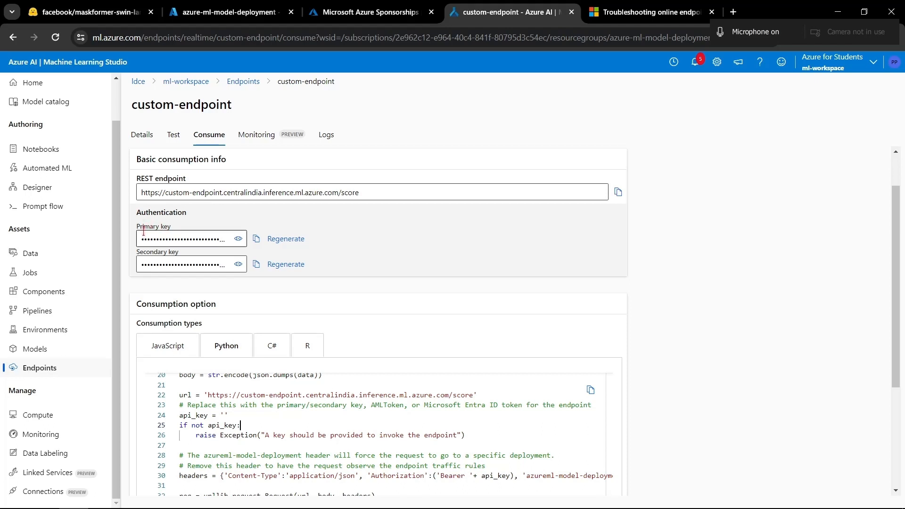
scroll(299, 430, "up", 1)
left_click_drag(228, 422, 187, 423)
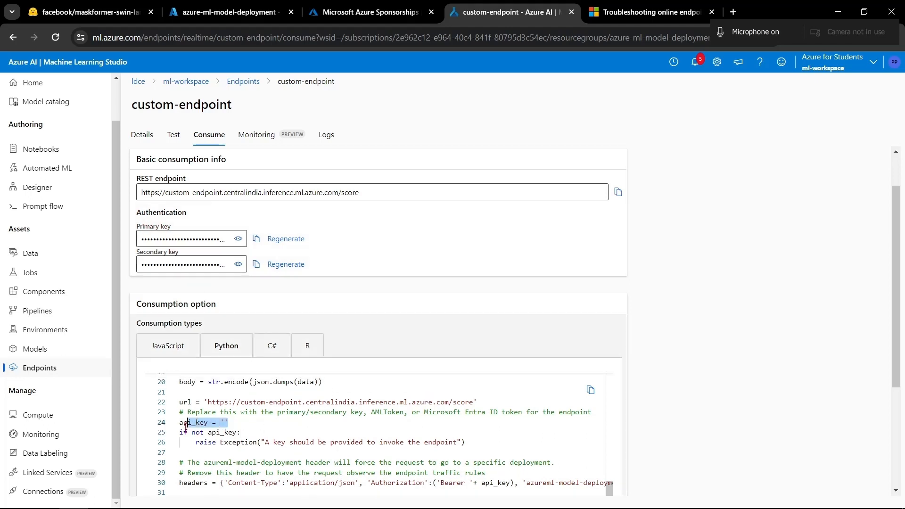
left_click(260, 424)
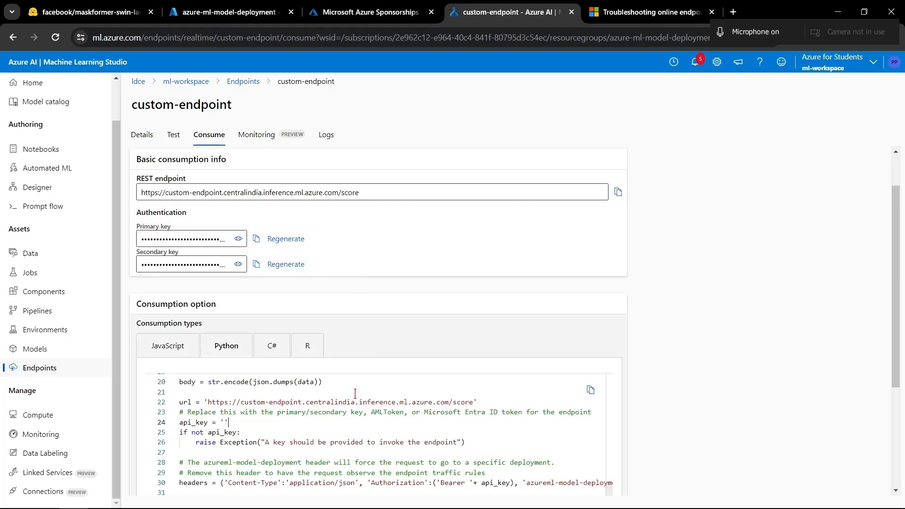
- Copy the whole Python sample, switch to VS Code and paste it into a new file req.py in the test cpu folder
scroll(706, 355, "down", 2)
scroll(466, 282, "up", 5)
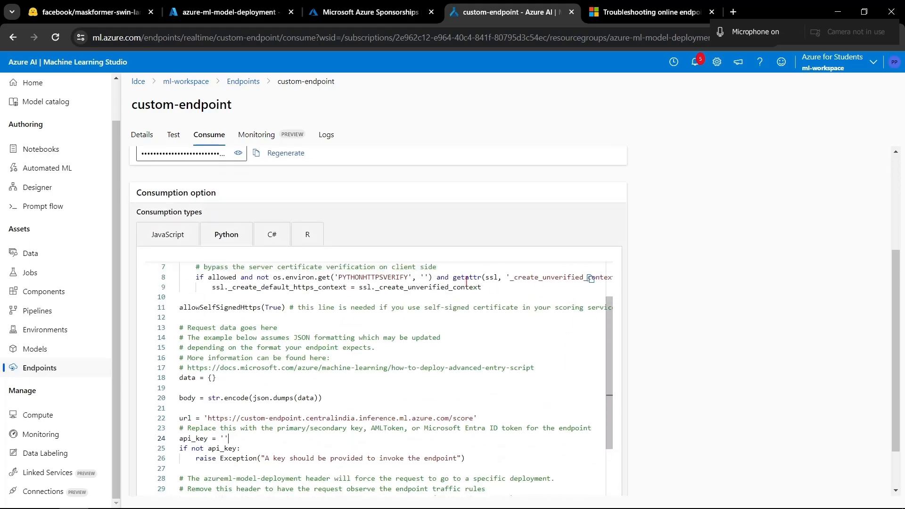
left_click(591, 280)
key("alt+Tab")
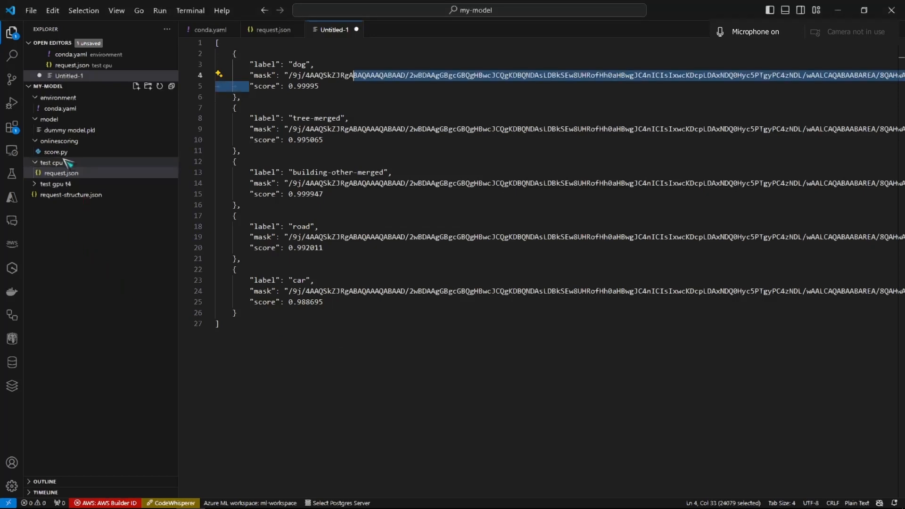
right_click(61, 173)
left_click(90, 174)
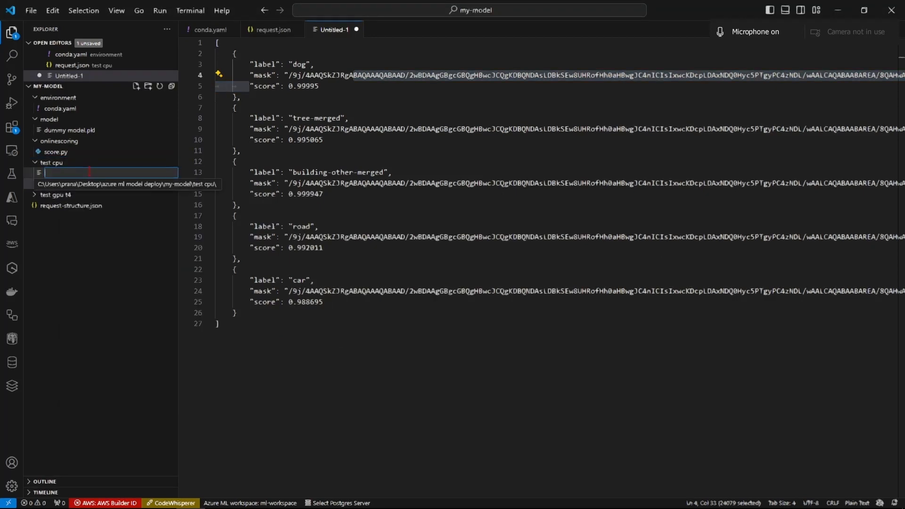
type("req.py")
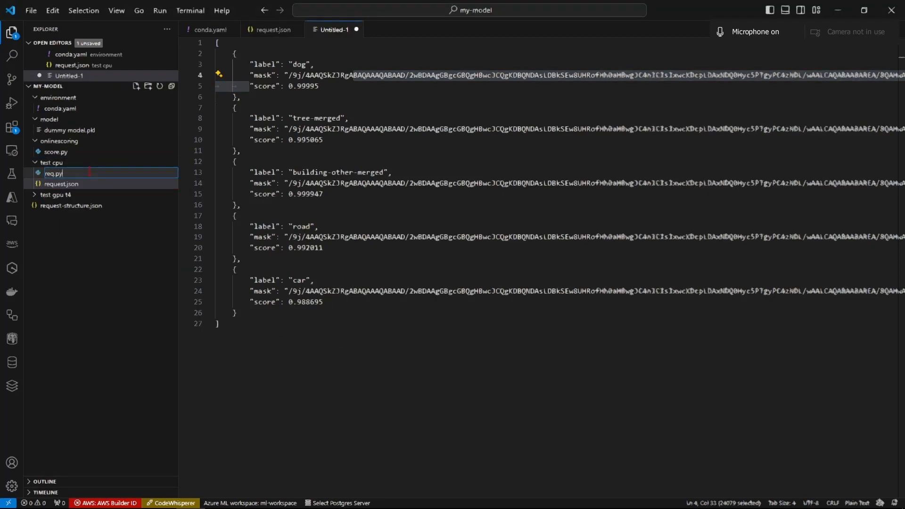
key("Return")
key("ctrl+v")
scroll(385, 211, "up", 1)
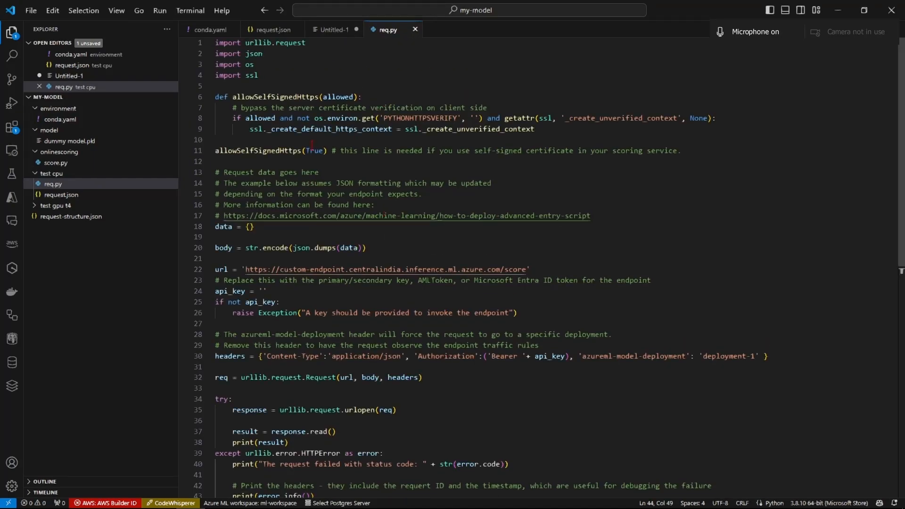
scroll(384, 211, "down", 1)
- Copy the endpoint's secondary key in the browser and paste it as the api_key value in req.py in VS Code
key("alt+Tab")
scroll(281, 233, "up", 2)
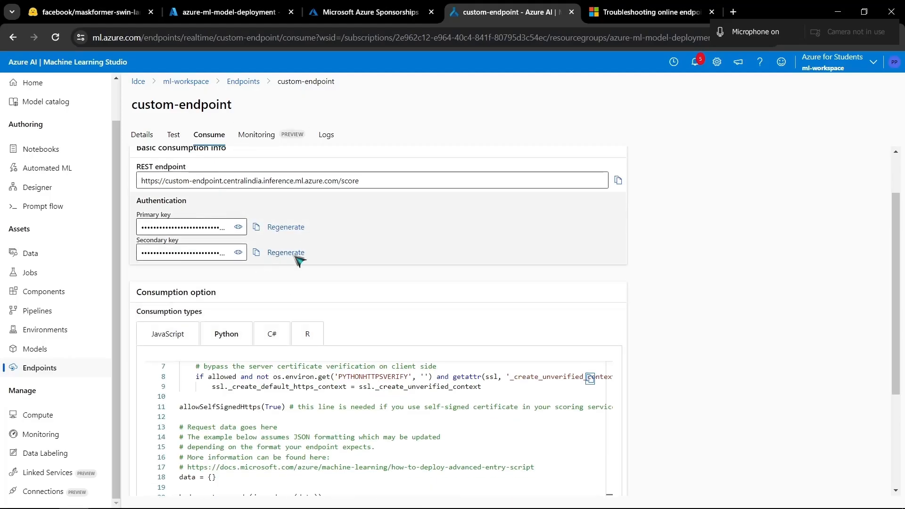
left_click(256, 252)
key("alt+Tab")
left_click(265, 256)
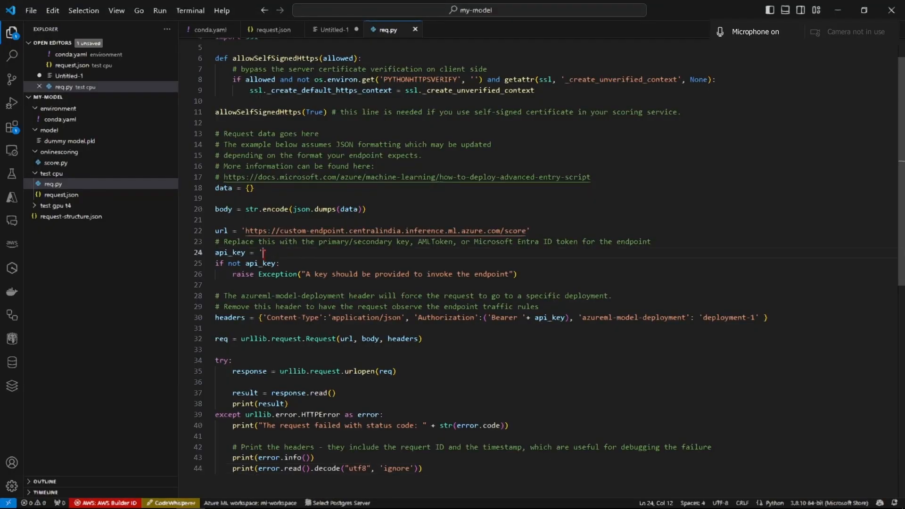
key("ctrl+v")
scroll(414, 290, "up", 2)
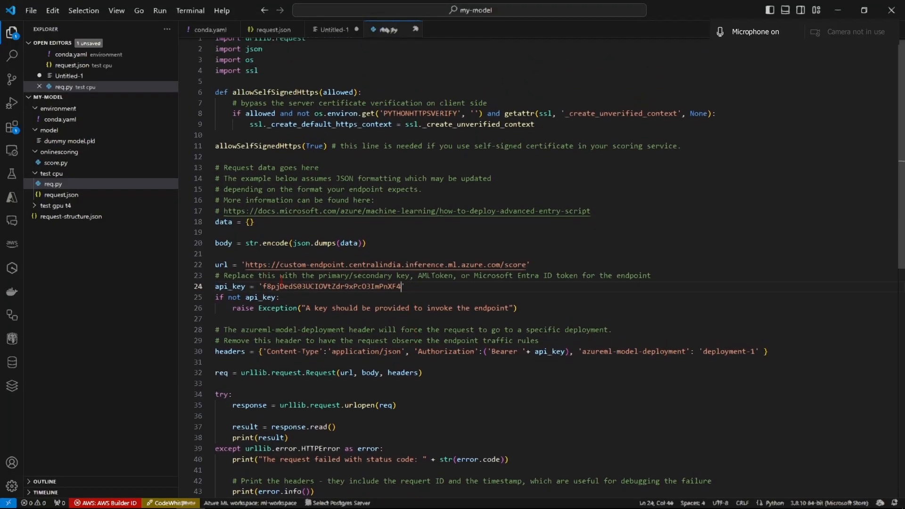
- Check the api_key lines in req.py and expand the test gpu t4 folder to see its key.py file
left_click_drag(315, 291, 354, 291)
left_click(350, 384)
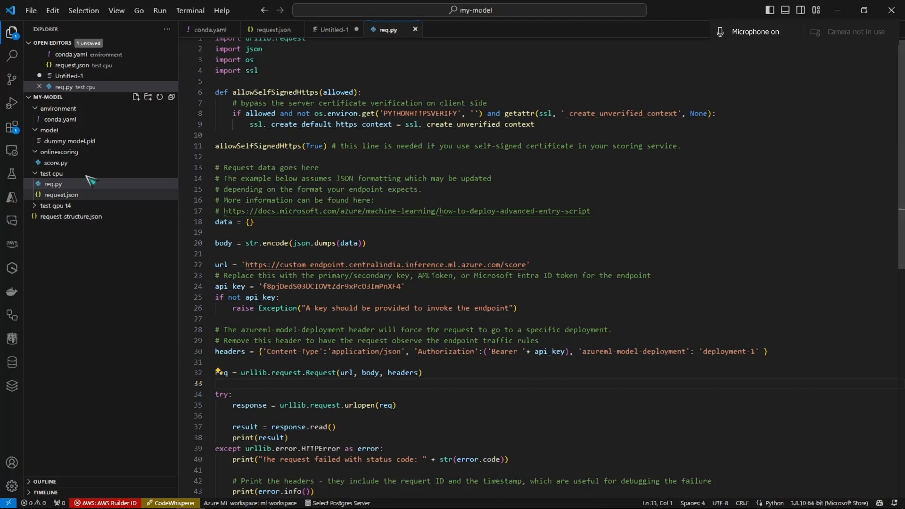
left_click(64, 206)
left_click(64, 205)
left_click_drag(429, 295, 242, 275)
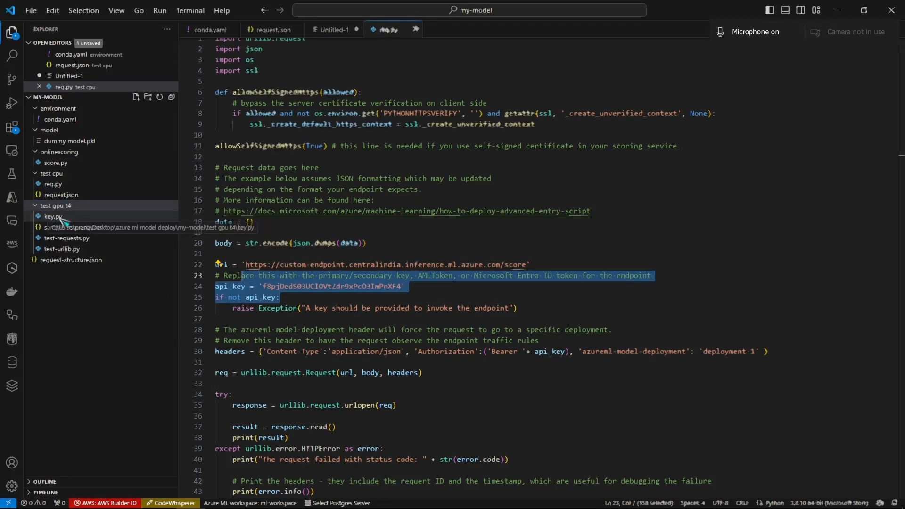
scroll(292, 212, "up", 1)
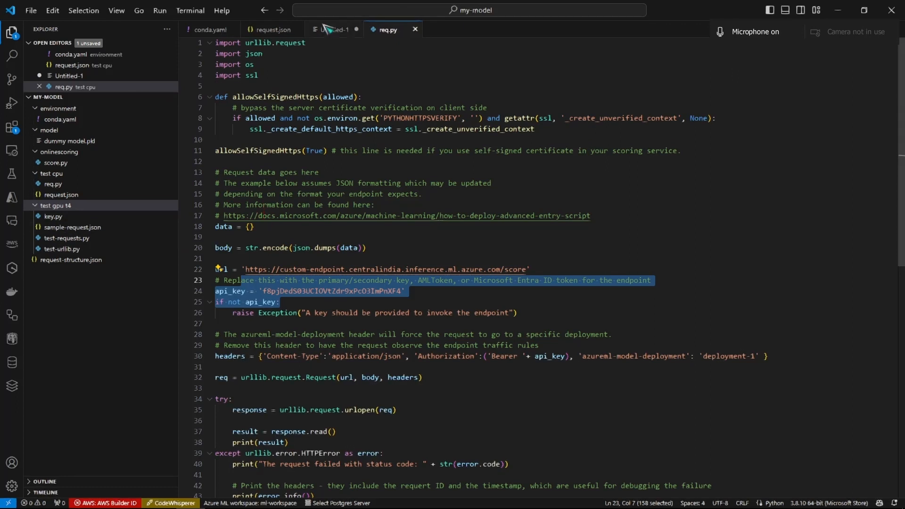
- Try adding the line "from key import api_key" below import ssl in req.py
left_click(283, 75)
key("Return")
type("import")
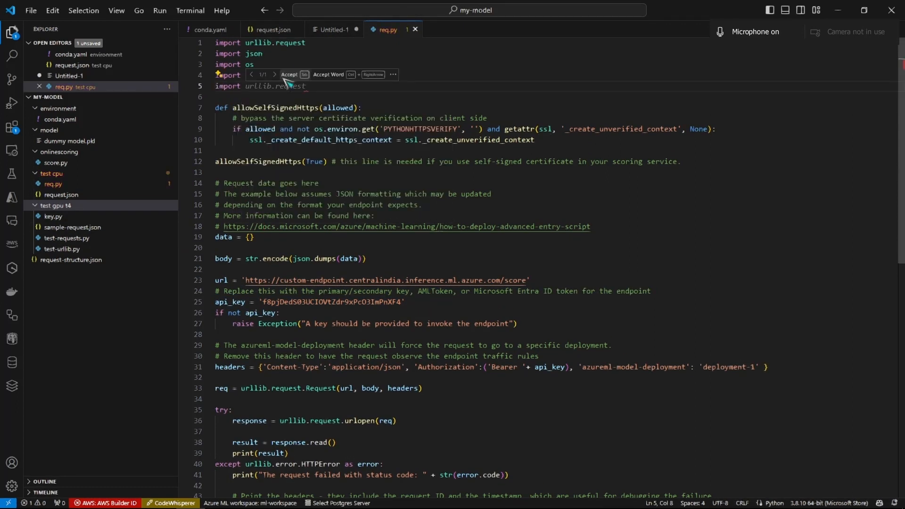
key("BackSpace")
key("BackSpace")
key("BackSpace")
key("BackSpace")
key("BackSpace")
key("BackSpace")
key("BackSpace")
type("from ")
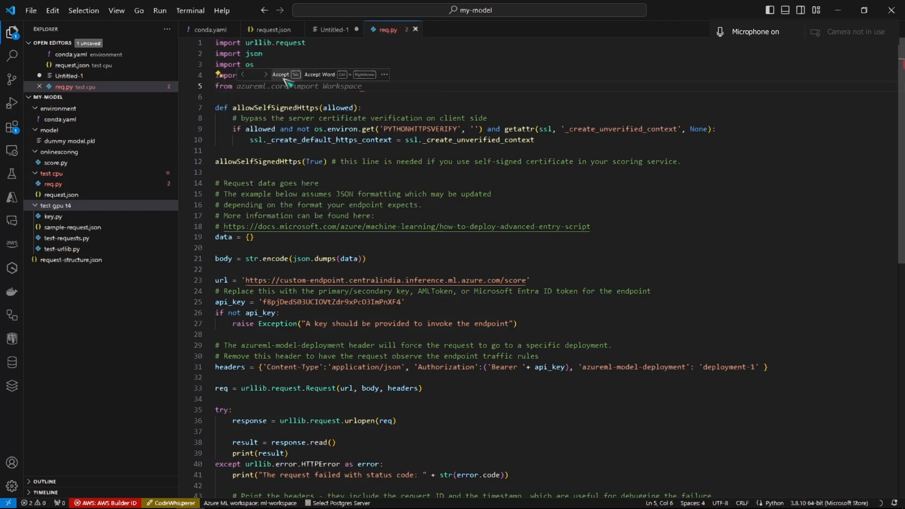
type("ky impor")
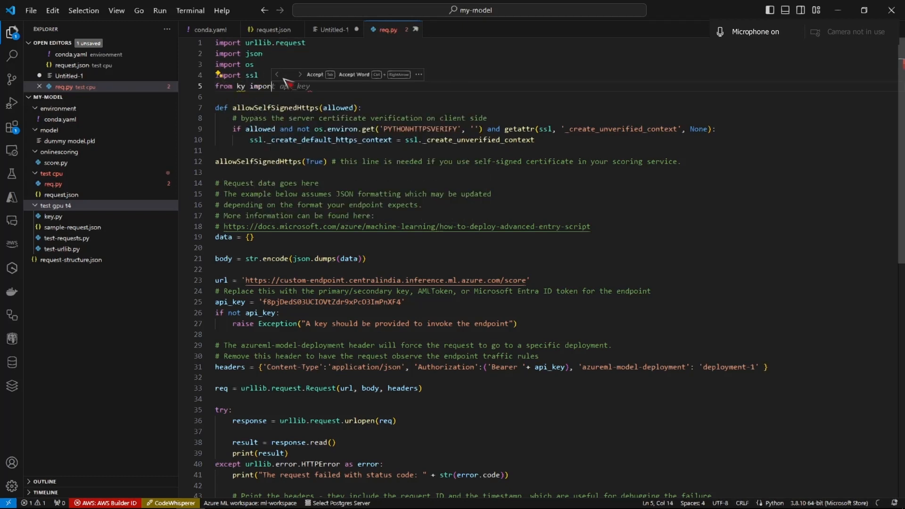
key("BackSpace")
key("BackSpace")
key("BackSpace")
key("BackSpace")
key("BackSpace")
key("BackSpace")
key("BackSpace")
type("ey imp")
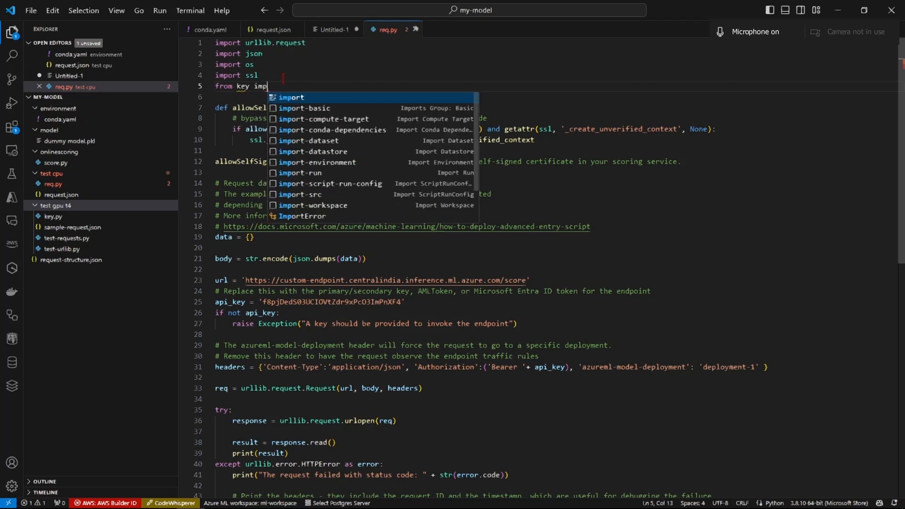
type("ort apik")
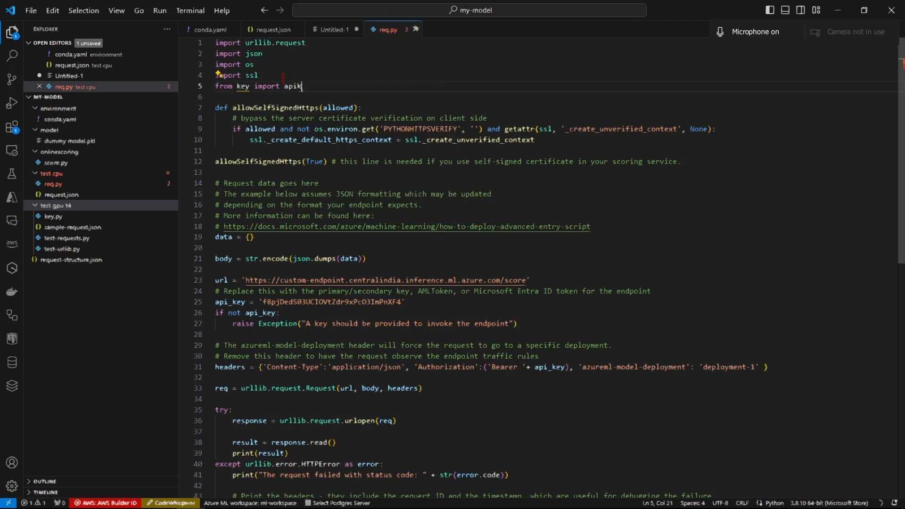
key("BackSpace")
type("_")
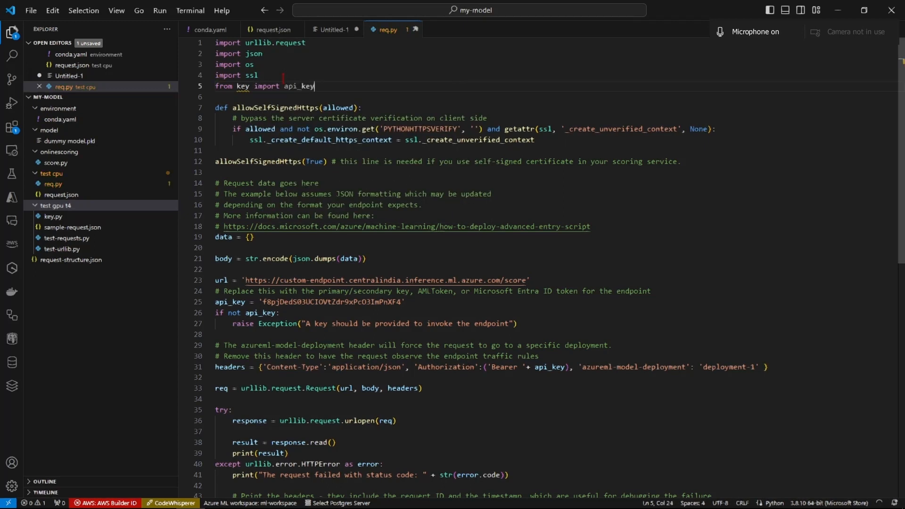
type("key")
key("Return")
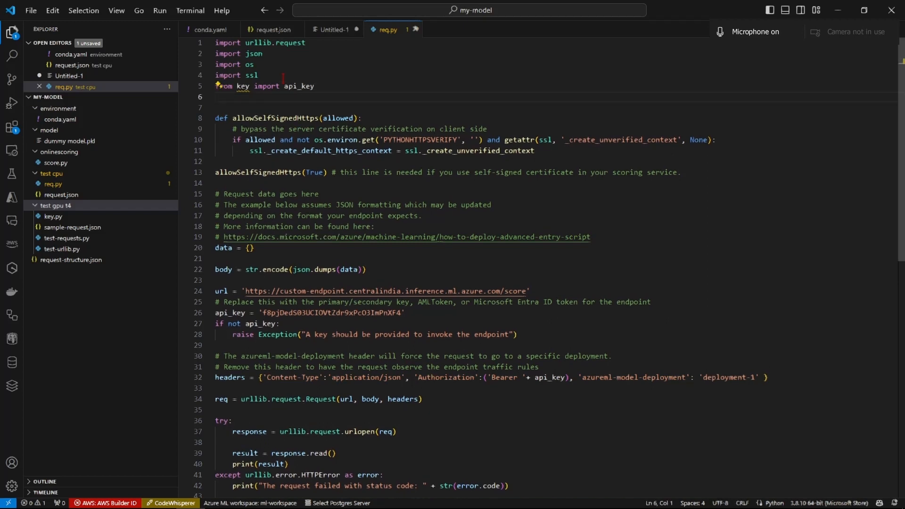
- Remove the api_key import line and its extra blank line from req.py
key("BackSpace")
key("BackSpace")
key("BackSpace")
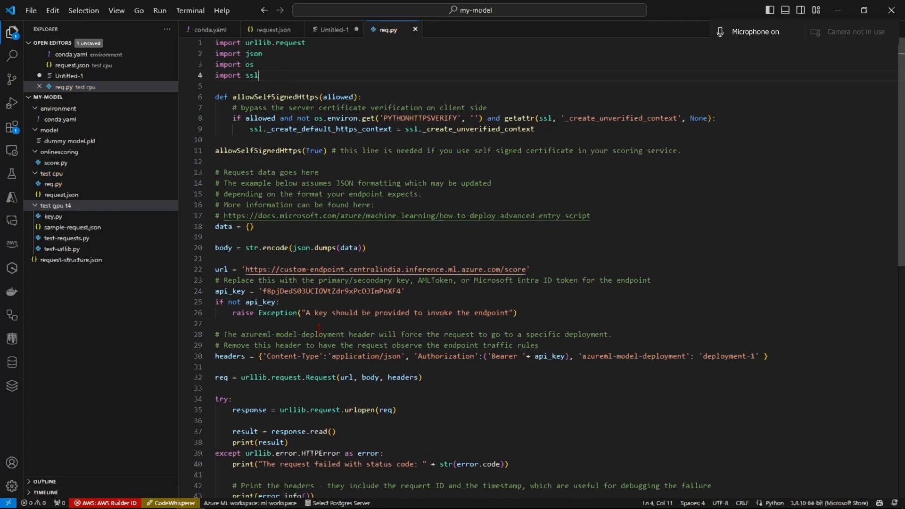
- Try adding the line "api_key = os.getenv('API_KEY', api_key)" below the existing api_key assignment in req.py
left_click(420, 291)
key("Return")
type("api_key")
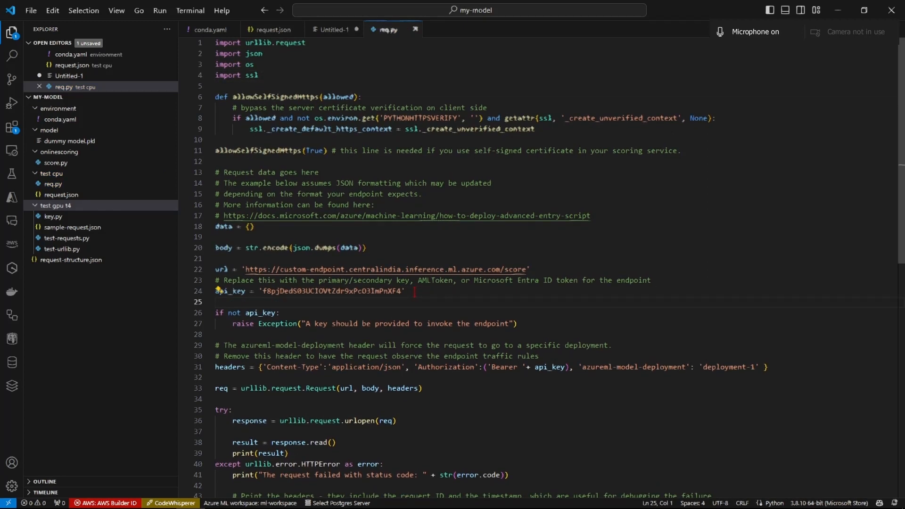
type(" =  os.get")
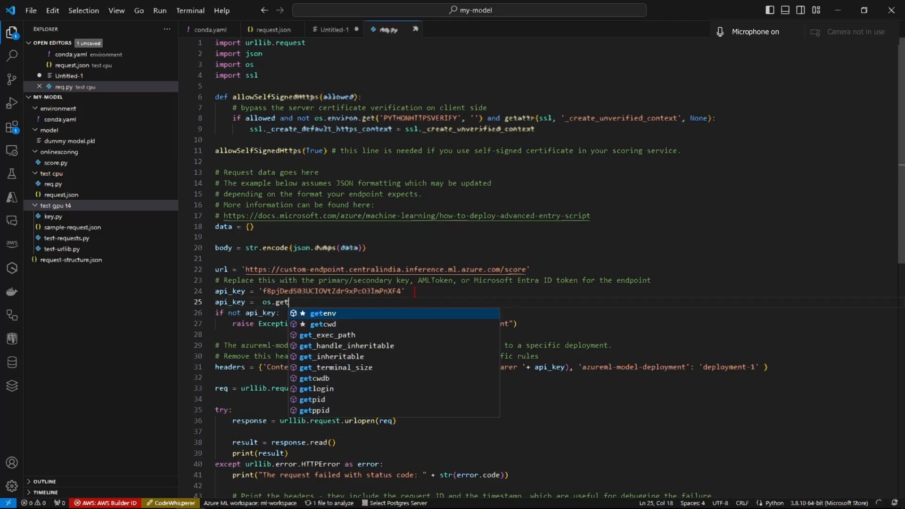
key("Tab")
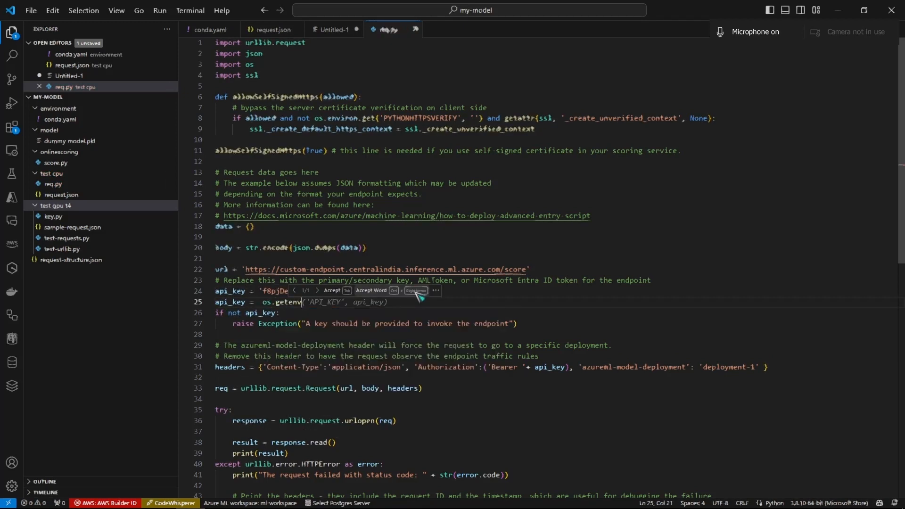
type("(")
key("Tab")
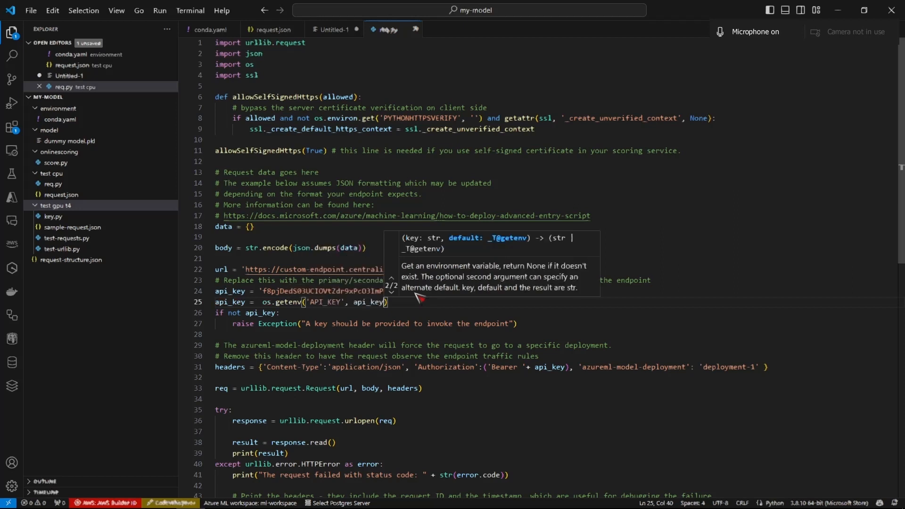
- Remove the default argument from the os.getenv call and delete that whole line from req.py
double_click(333, 301)
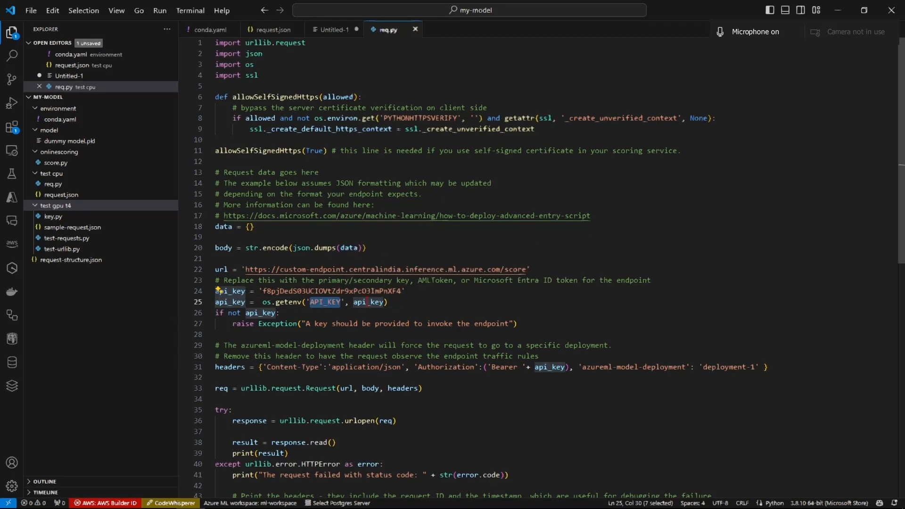
left_click(384, 303)
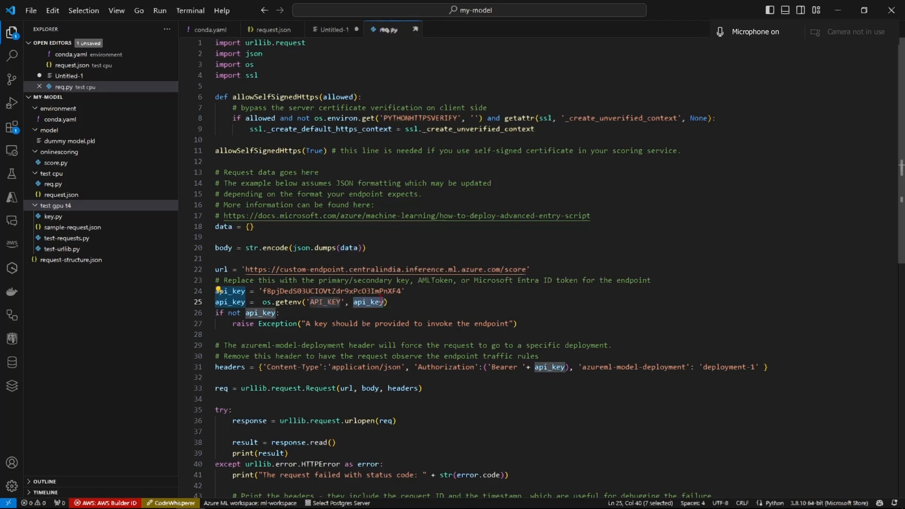
key("ctrl+BackSpace")
key("BackSpace")
key("BackSpace")
double_click(326, 302)
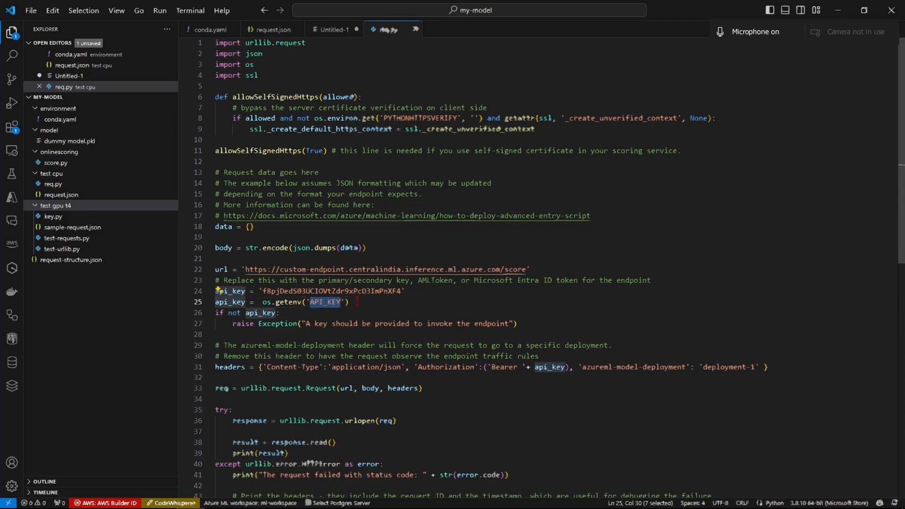
key("ctrl+shift+k")
- Review the api_key, headers, request and error-handling code in req.py
scroll(385, 305, "down", 3)
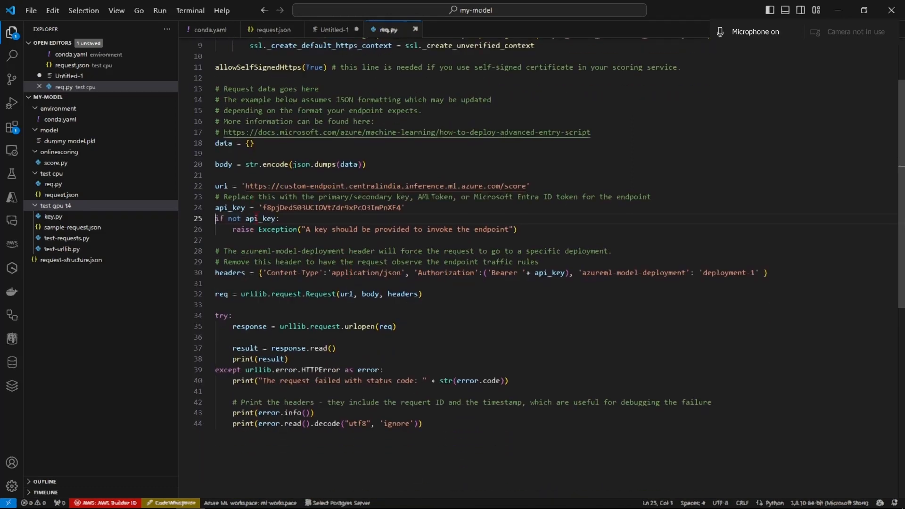
left_click_drag(407, 208, 231, 211)
left_click(392, 272)
scroll(343, 205, "up", 3)
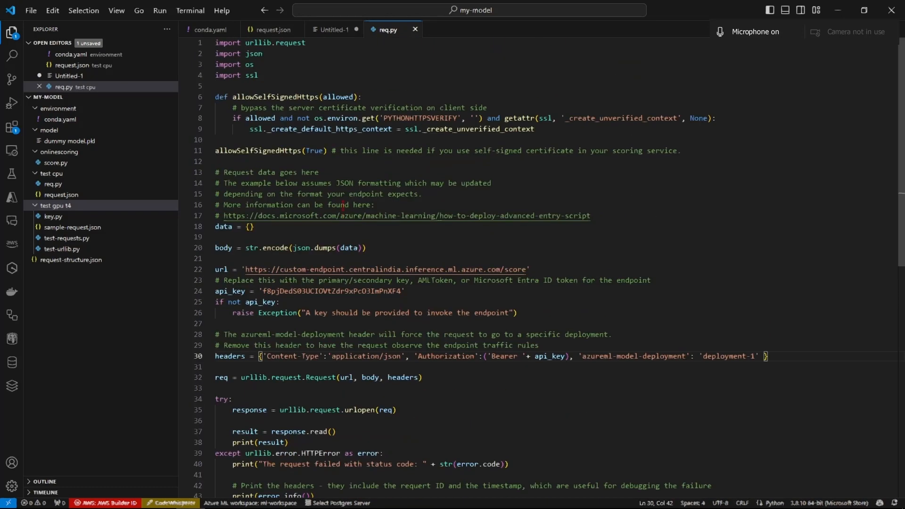
scroll(343, 86, "down", 1)
scroll(344, 86, "up", 1)
scroll(241, 162, "down", 5)
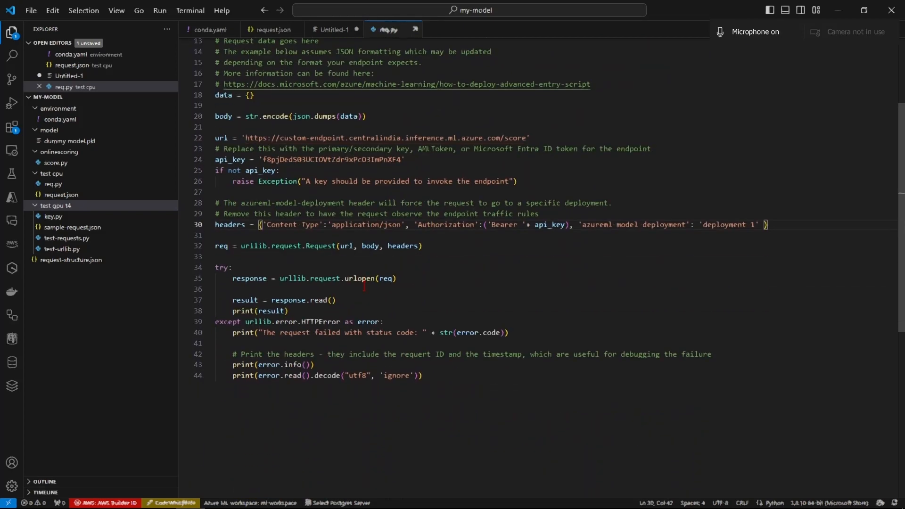
scroll(241, 162, "up", 2)
- Replace "data = {}" in req.py with the two lines from test-urllib.py that open sample-request.json and load it as data
left_click(270, 155)
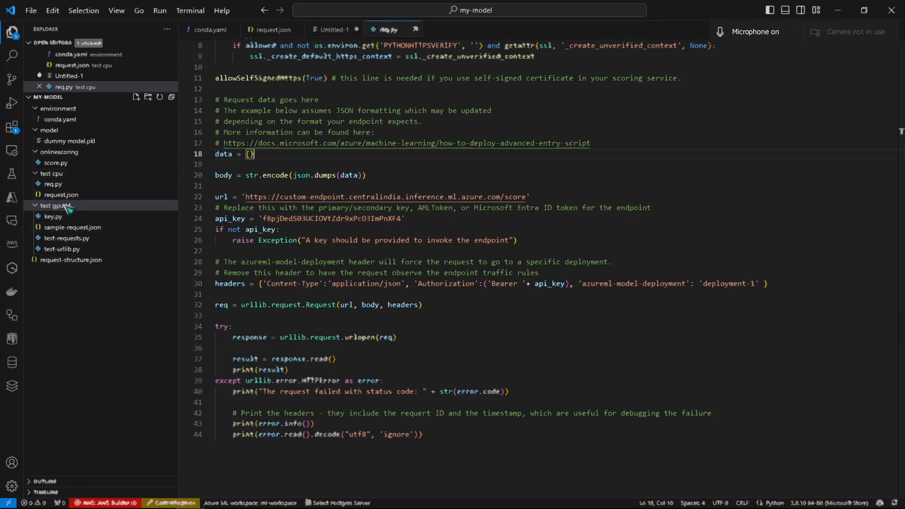
left_click(68, 238)
left_click(68, 260)
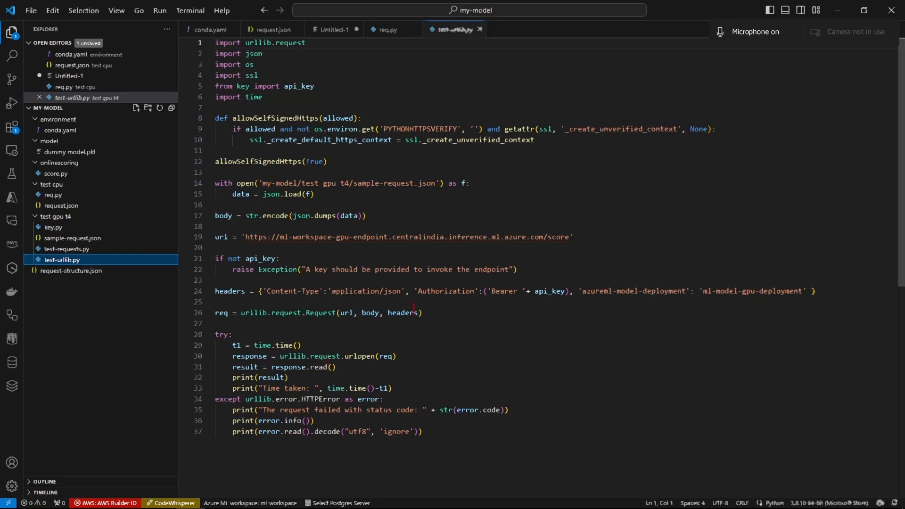
left_click(396, 33)
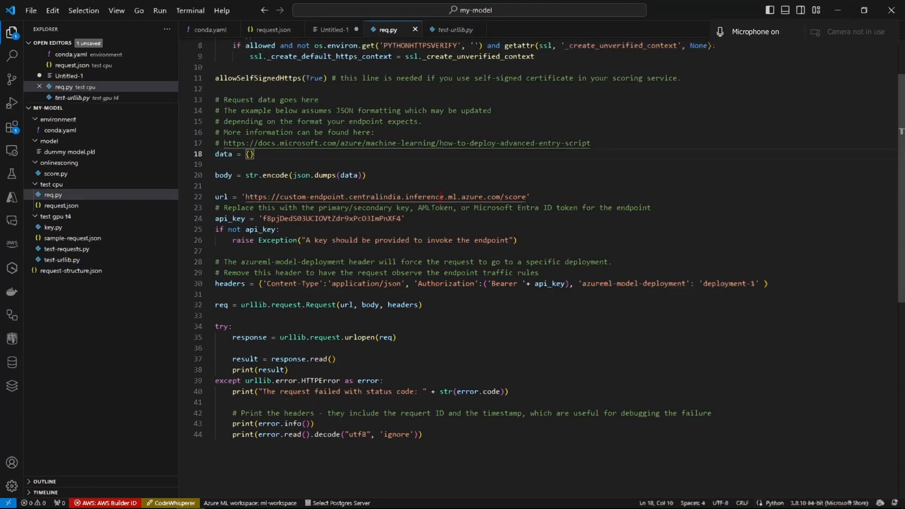
left_click(448, 30)
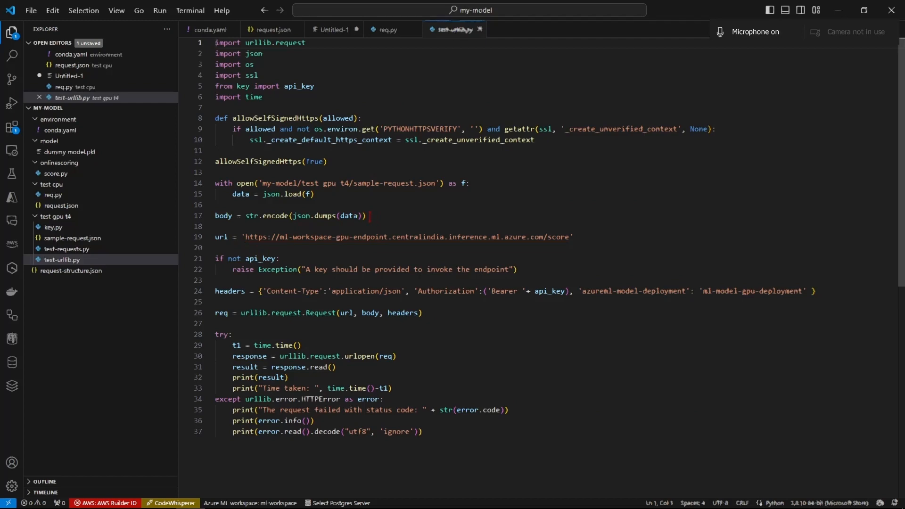
left_click(390, 30)
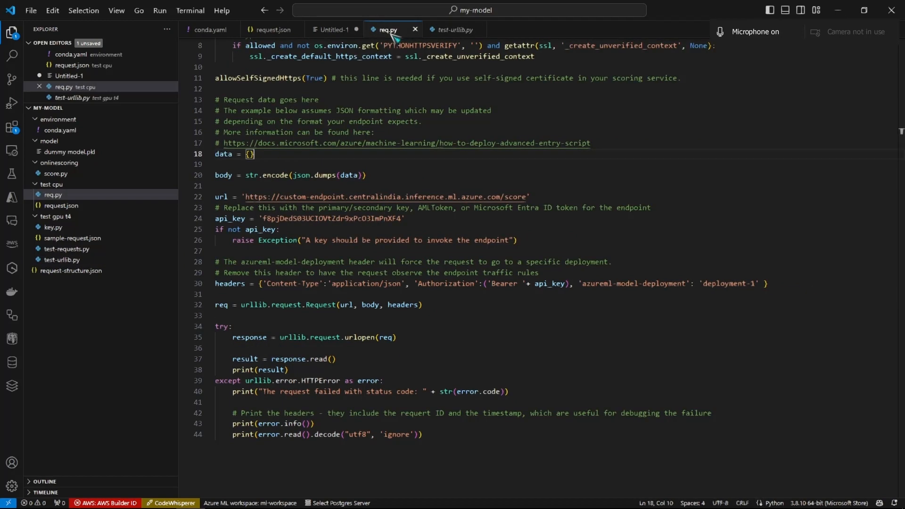
left_click(452, 32)
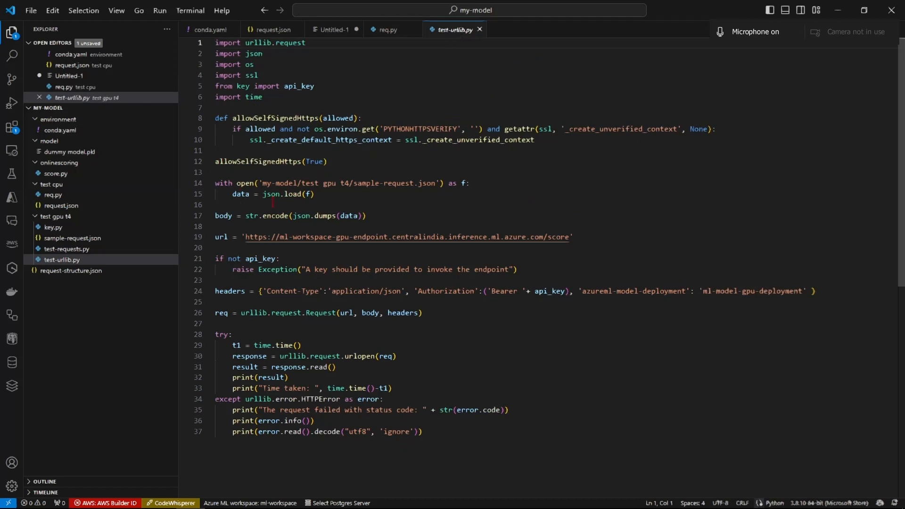
left_click_drag(329, 194, 195, 175)
key("ctrl+c")
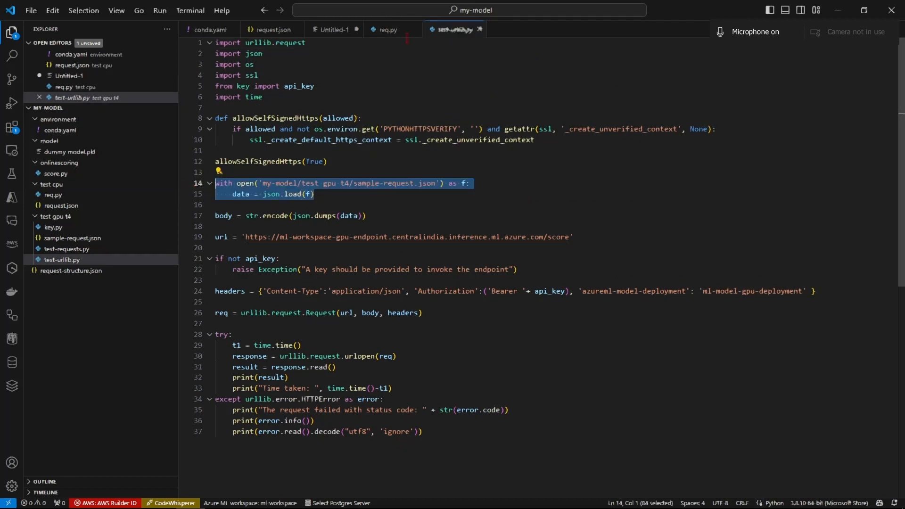
left_click(386, 31)
left_click_drag(272, 155, 224, 154)
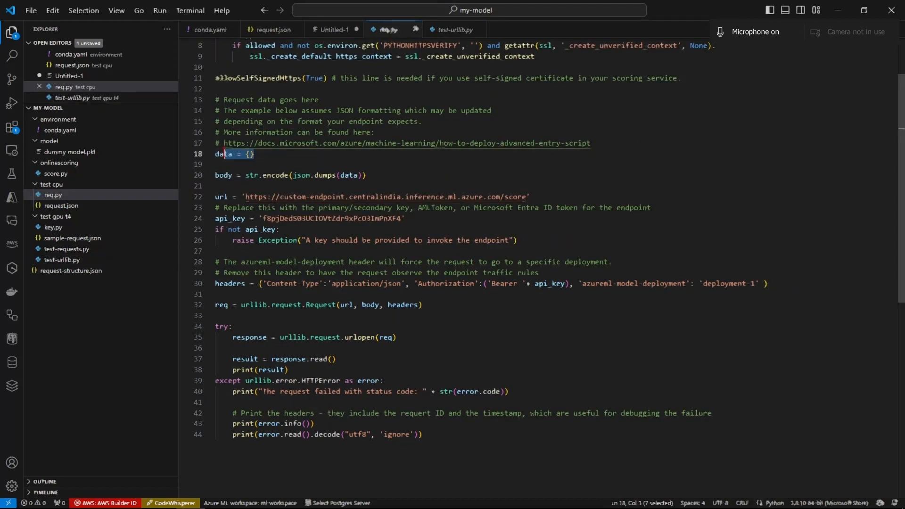
key("ctrl+v")
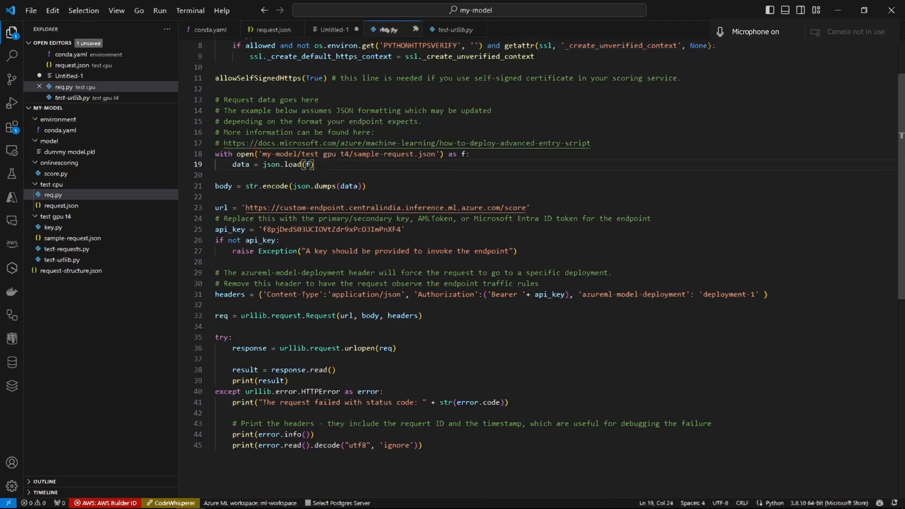
- Replace the path in req.py's open call with the relative path of request.json, using a forward slash: 'test cpu/request.json'
left_click(62, 205)
left_click(53, 195)
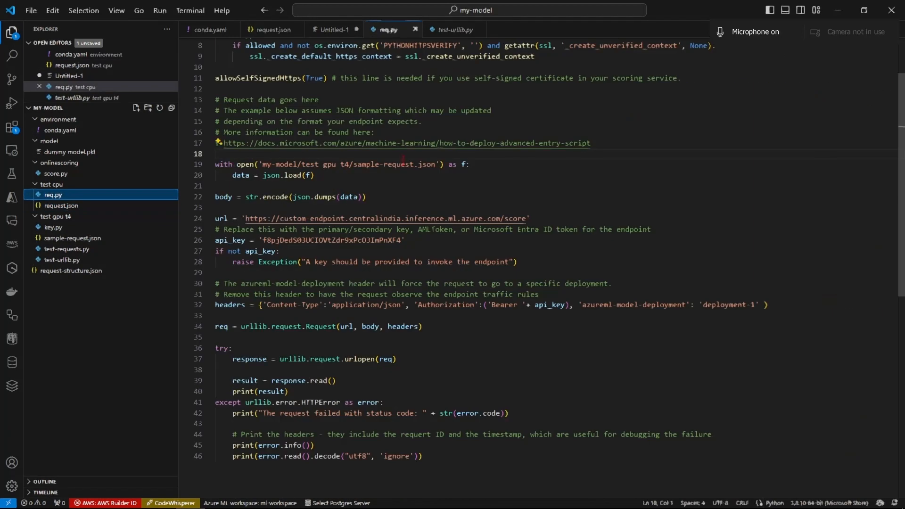
left_click_drag(436, 165, 263, 165)
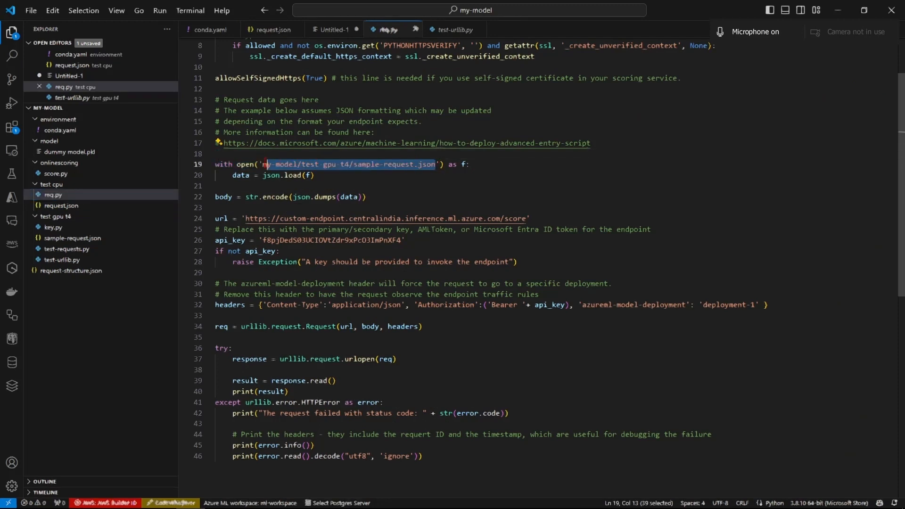
right_click(73, 210)
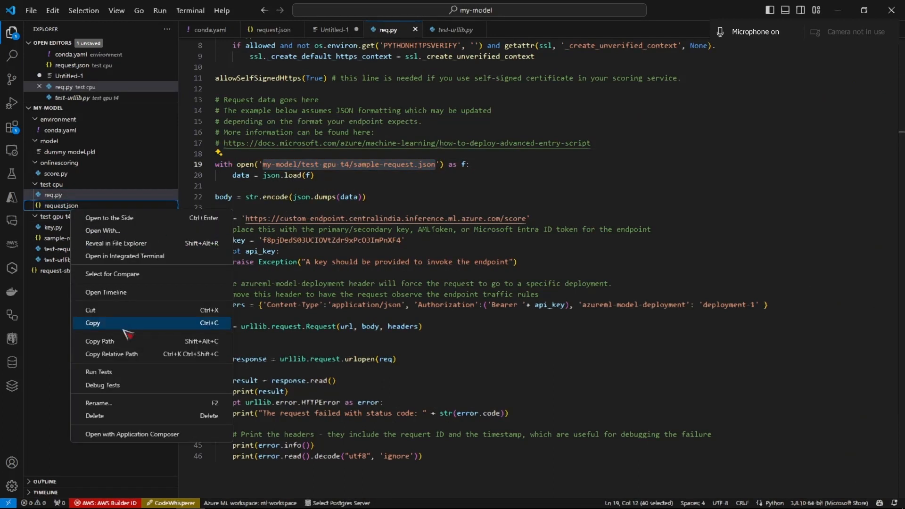
left_click(125, 353)
left_click(435, 165)
key("BackSpace")
key("BackSpace")
key("BackSpace")
key("BackSpace")
key("BackSpace")
key("BackSpace")
key("BackSpace")
key("BackSpace")
key("BackSpace")
key("BackSpace")
key("BackSpace")
key("BackSpace")
key("BackSpace")
key("BackSpace")
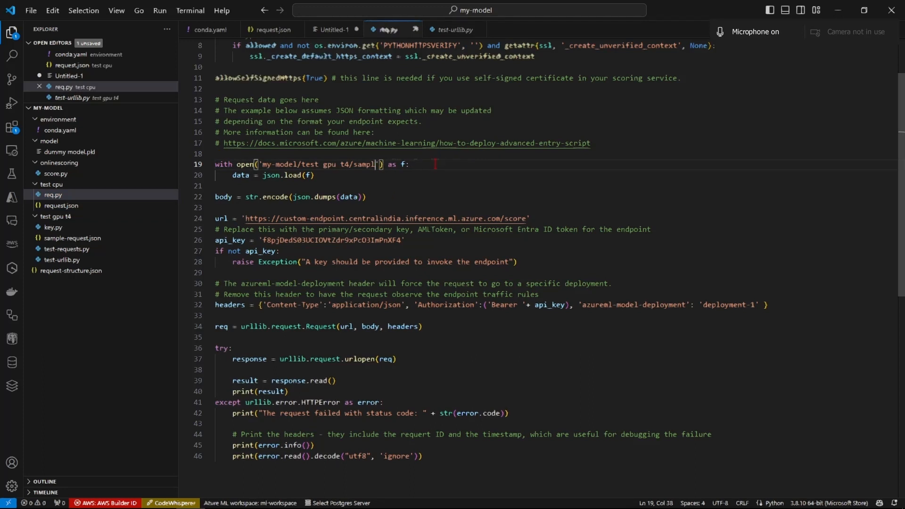
key("BackSpace")
key("BackSpace")
key("BackSpace")
key("BackSpace")
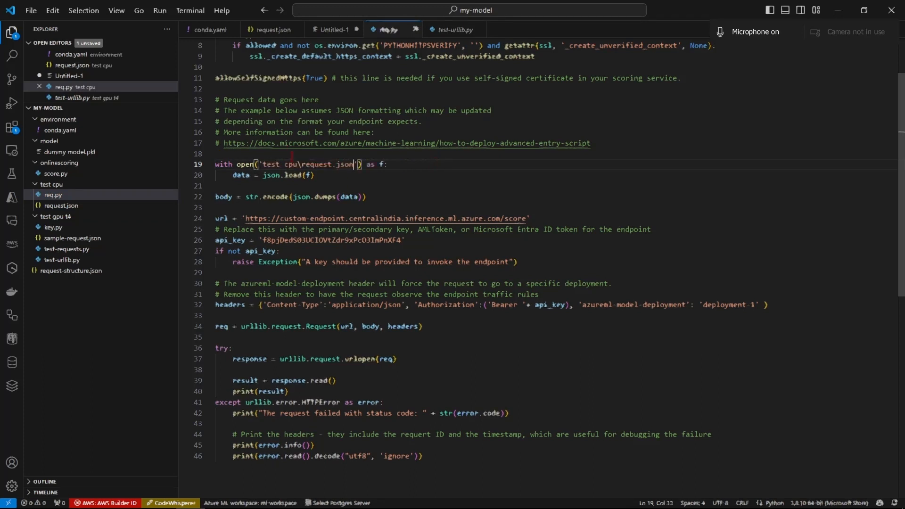
key("BackSpace")
type("/")
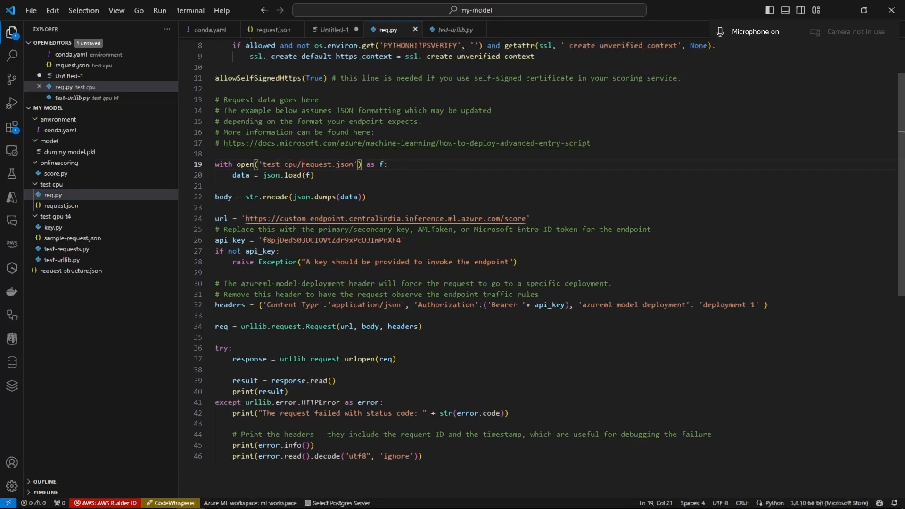
- Check the edited request code in req.py, start debugging the script and kill its debug terminal
left_click_drag(331, 172, 211, 167)
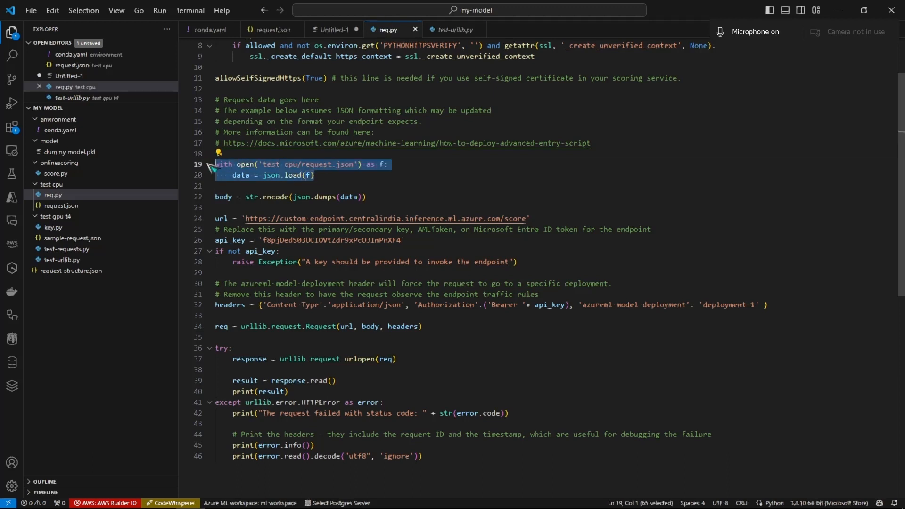
left_click(342, 175)
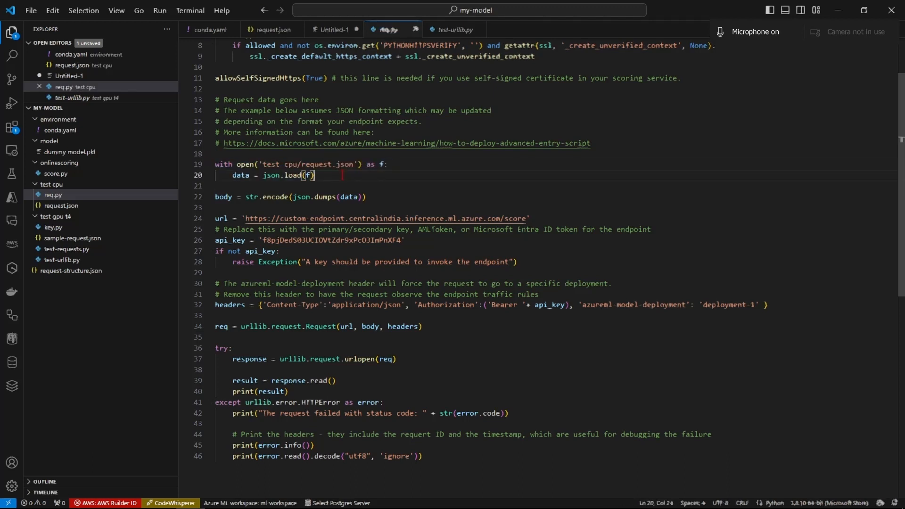
scroll(341, 246, "up", 3)
scroll(342, 247, "down", 9)
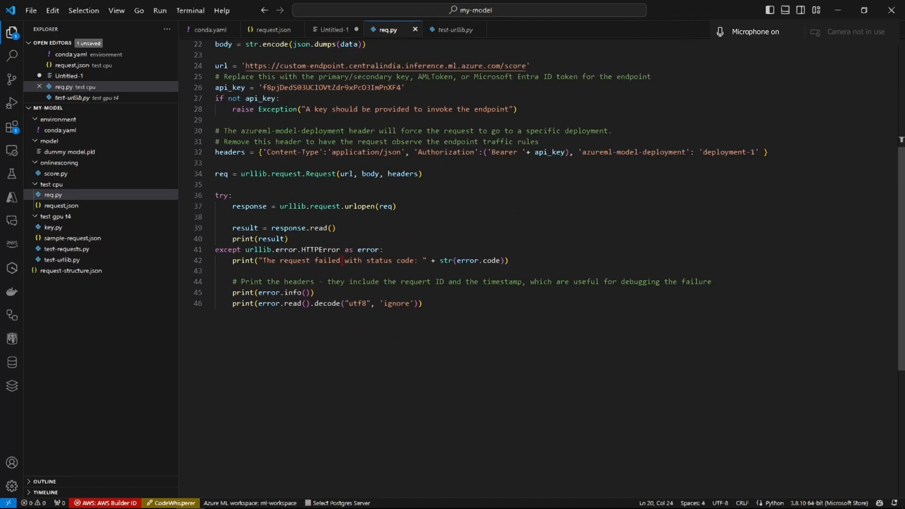
scroll(342, 246, "up", 1)
left_click(766, 126)
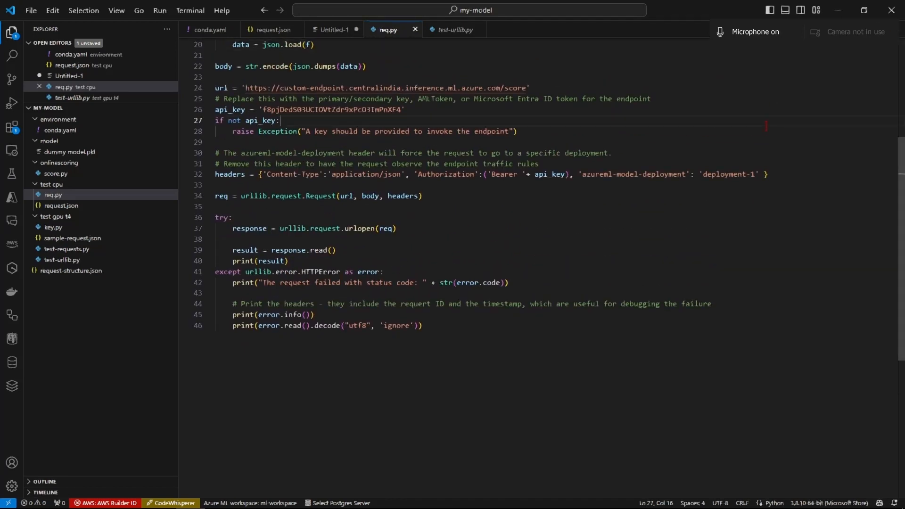
key("F5")
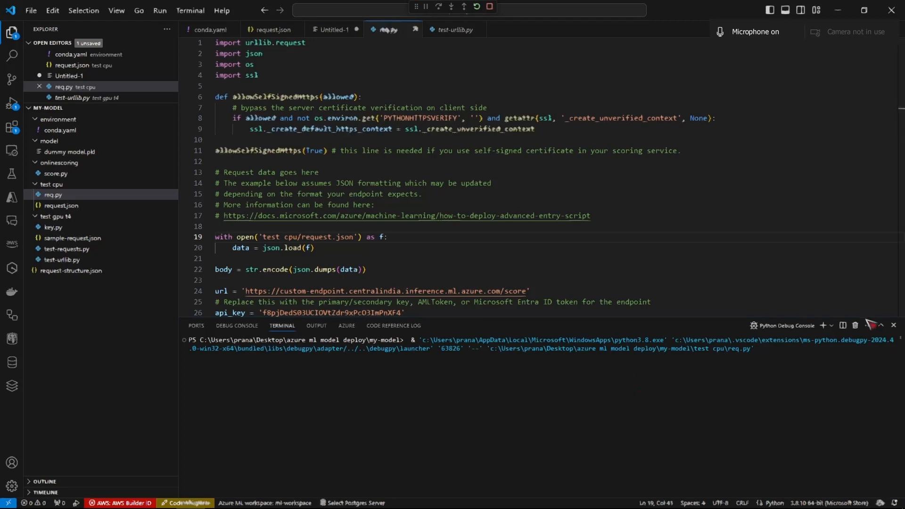
left_click(856, 325)
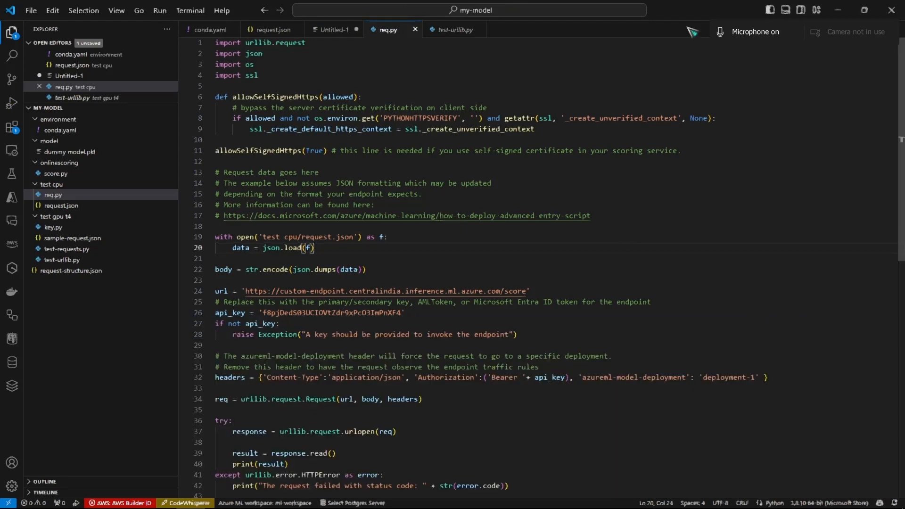
- Run req.py as a Python file in the terminal and switch to test-urllib.py
left_click(821, 79)
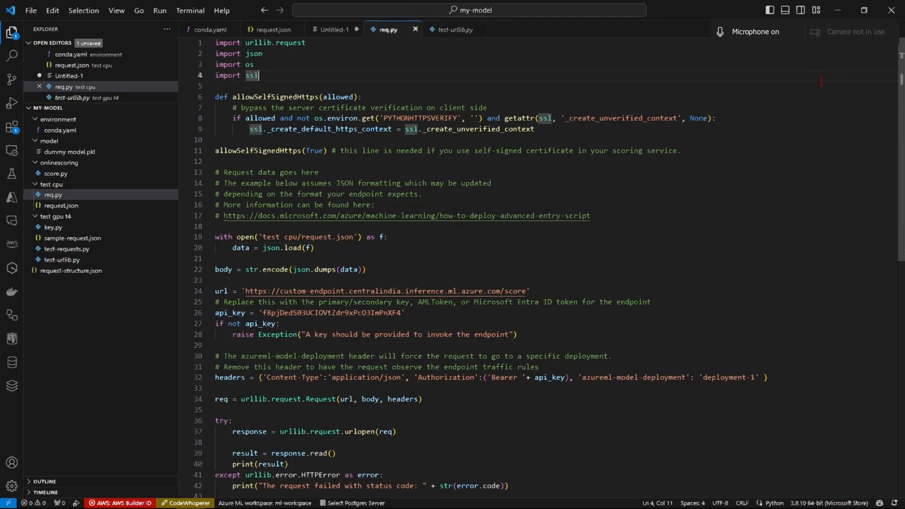
key("super+shift+a")
left_click(863, 29)
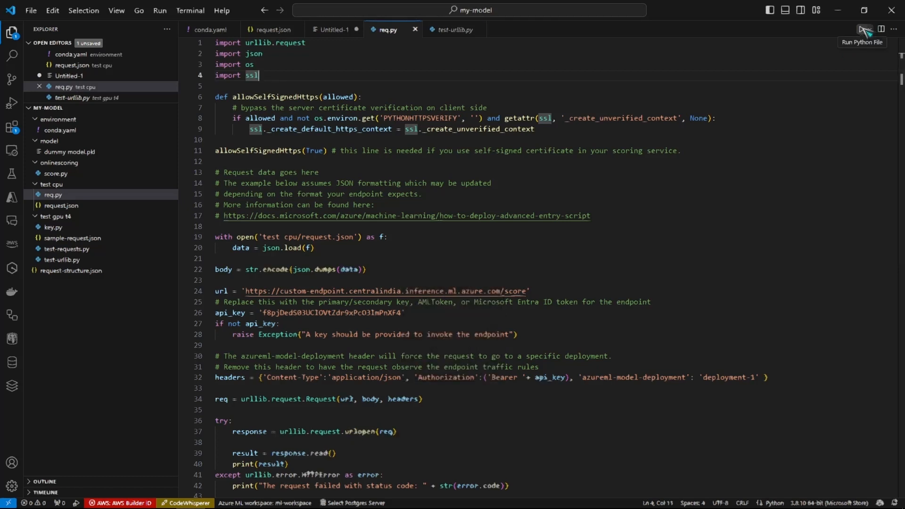
key("super+shift+a")
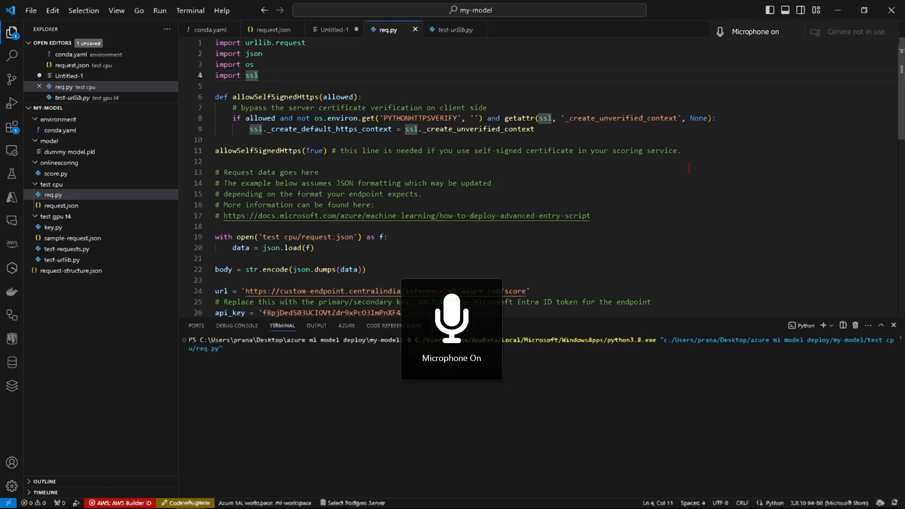
left_click(454, 29)
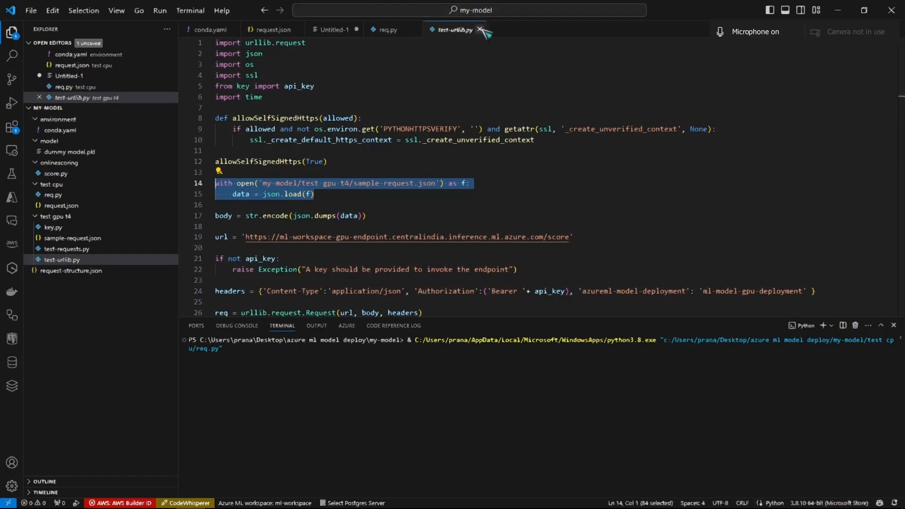
- Close test-urllib.py, place request.json in a split editor beside a widened req.py, and review the start of the response in the terminal
left_click(479, 29)
left_click(274, 29)
left_click_drag(274, 29, 744, 165)
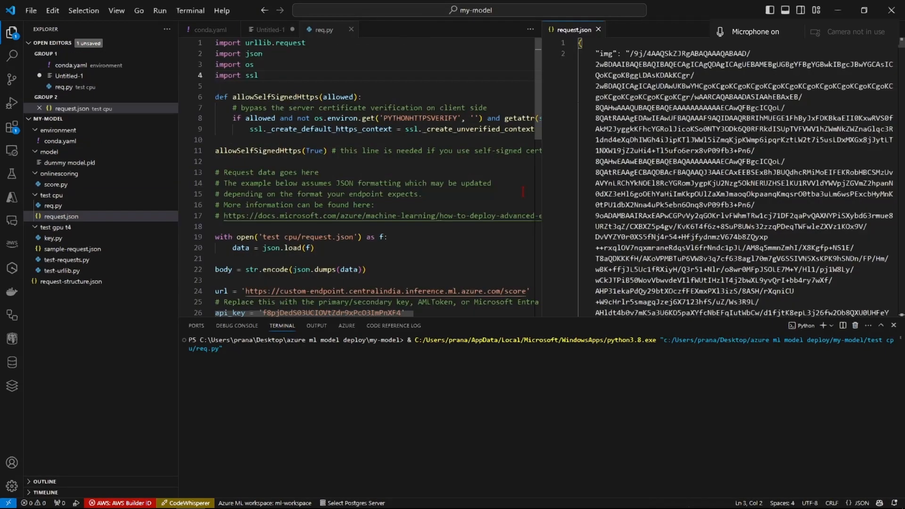
scroll(464, 269, "down", 8)
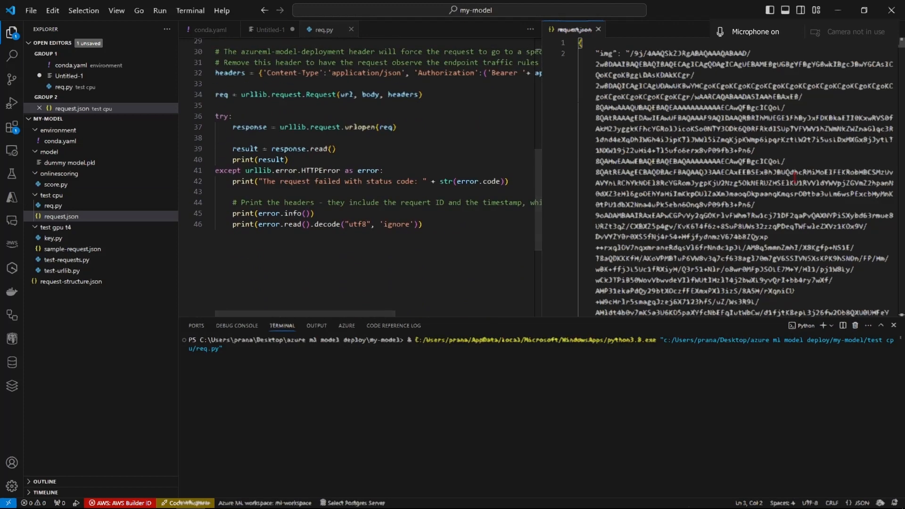
left_click(519, 274)
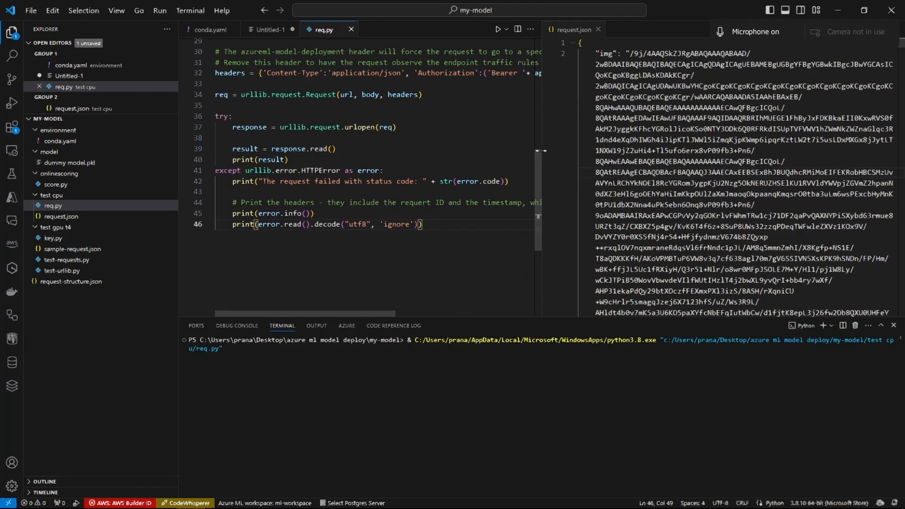
left_click_drag(541, 143, 640, 142)
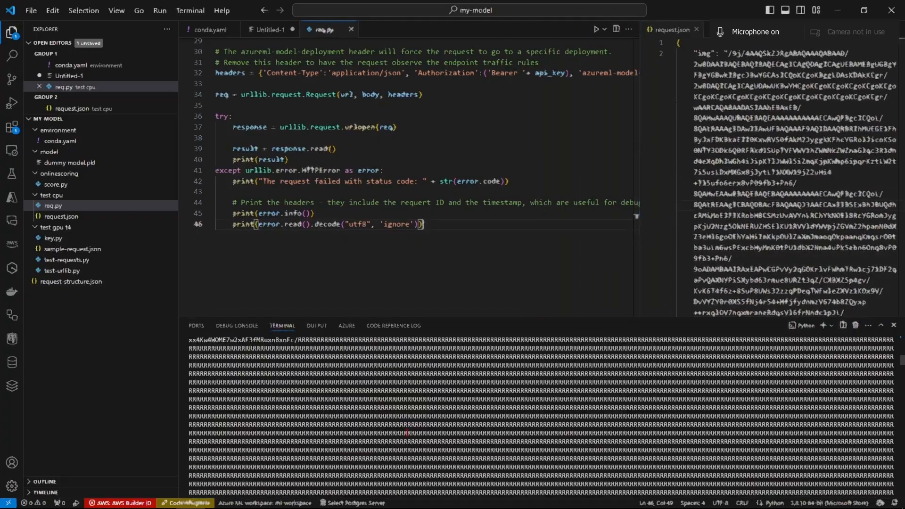
scroll(408, 432, "up", 5)
left_click_drag(197, 357, 445, 433)
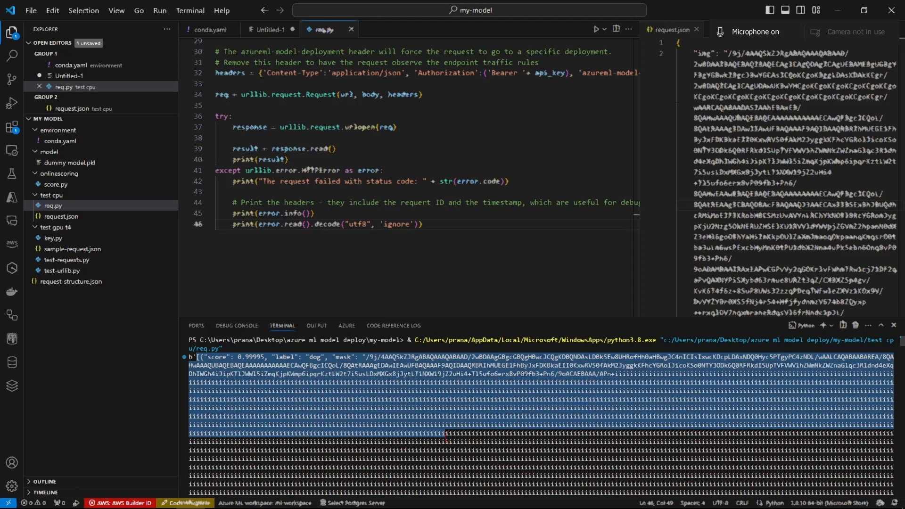
- Add the line "import time" below "import ssl" in req.py
scroll(377, 141, "up", 10)
left_click(280, 57)
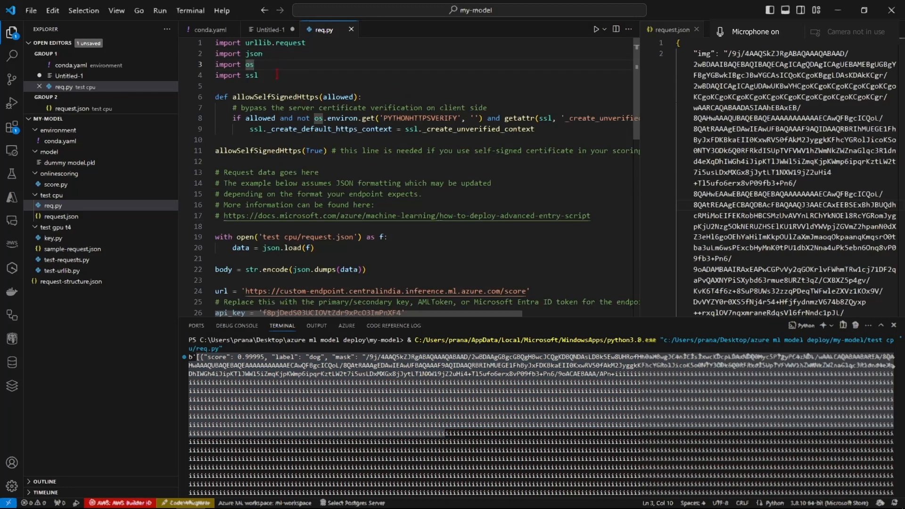
left_click(277, 75)
key("Return")
type("impo")
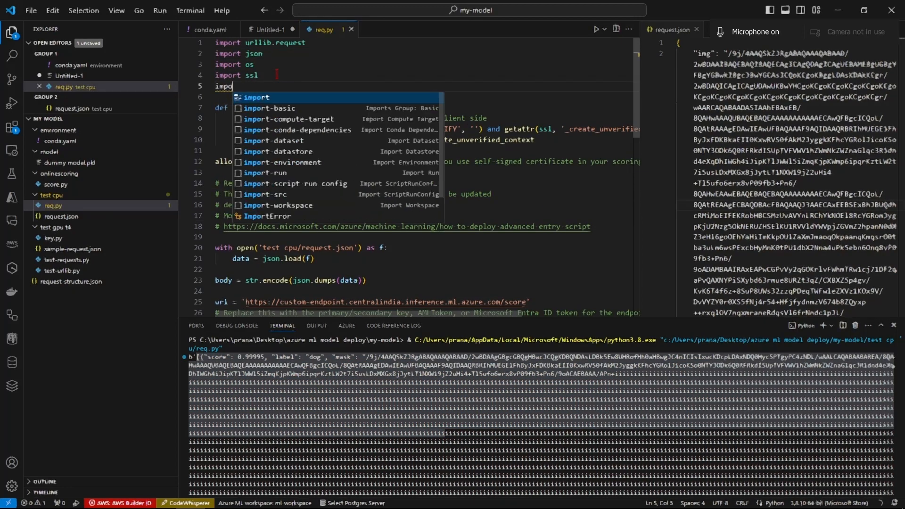
type("rt time")
- Insert "t1 = time.time()" as the first line of req.py's try block, before the urlopen call
scroll(320, 166, "down", 2)
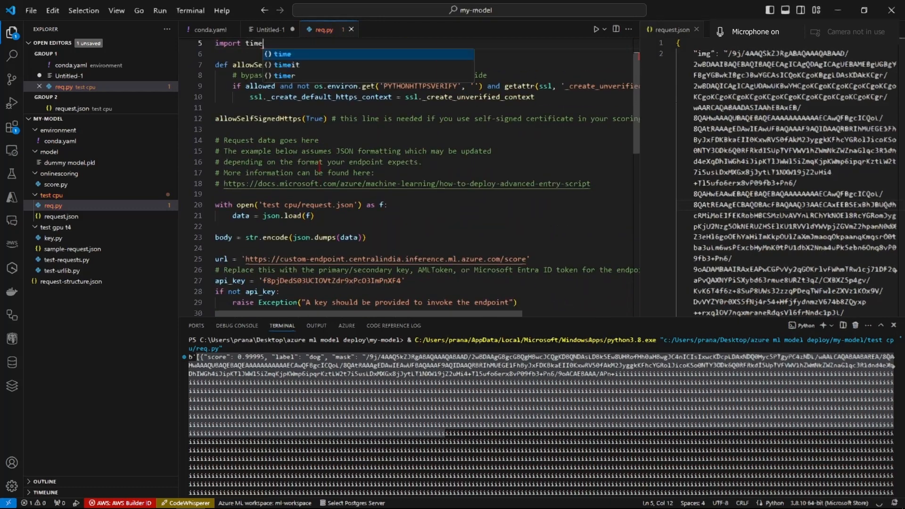
scroll(320, 166, "down", 8)
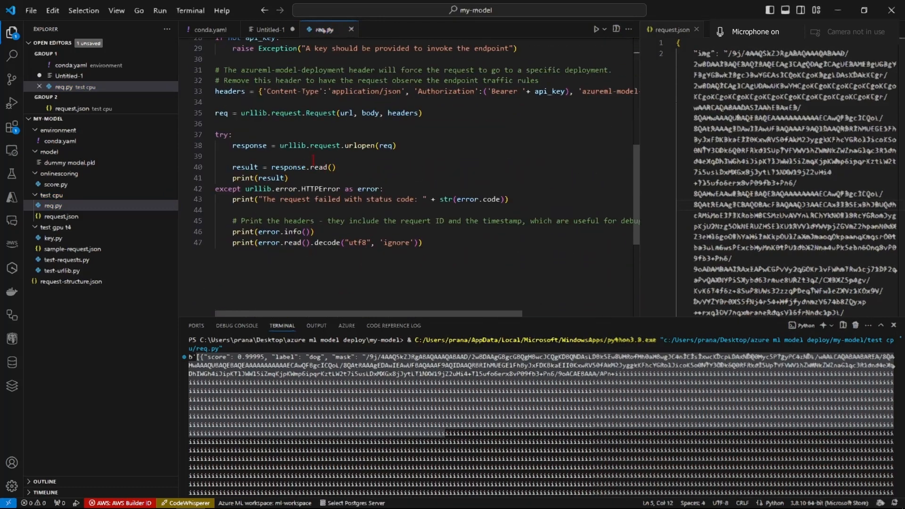
left_click(301, 135)
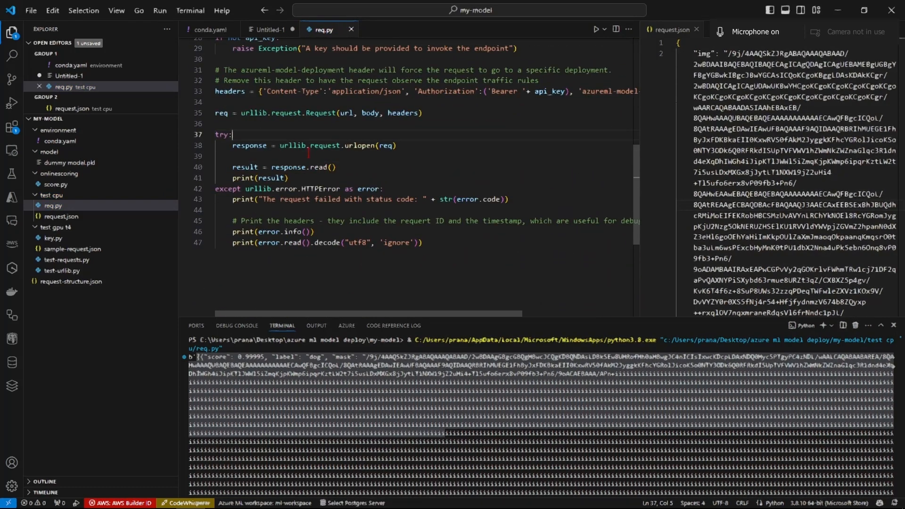
key("Return")
type("t1 = ti")
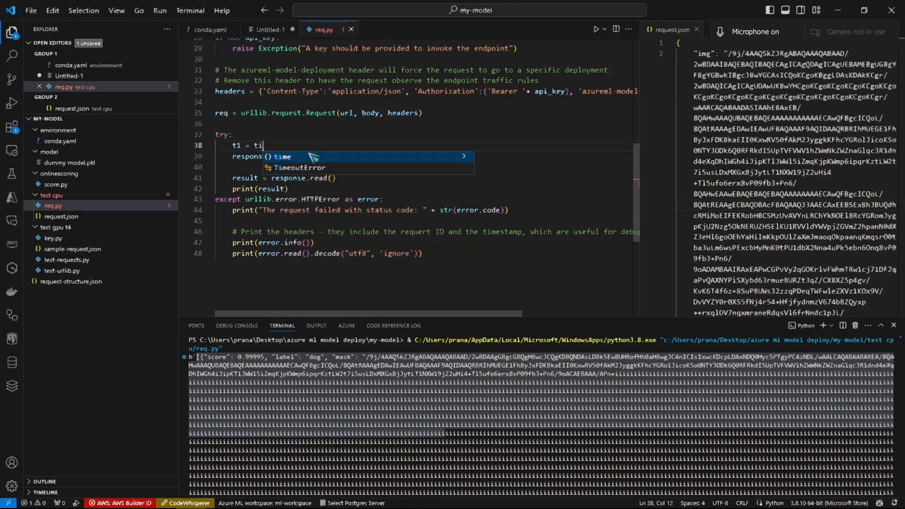
type("me.time(")
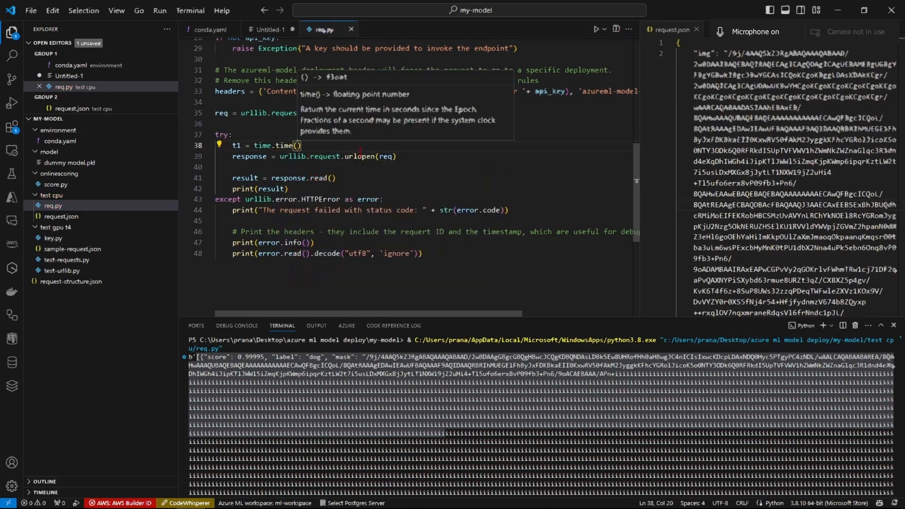
- Below the urlopen line, add a statement printing "Time taken to get response : " with time.time()-t1
left_click(325, 166)
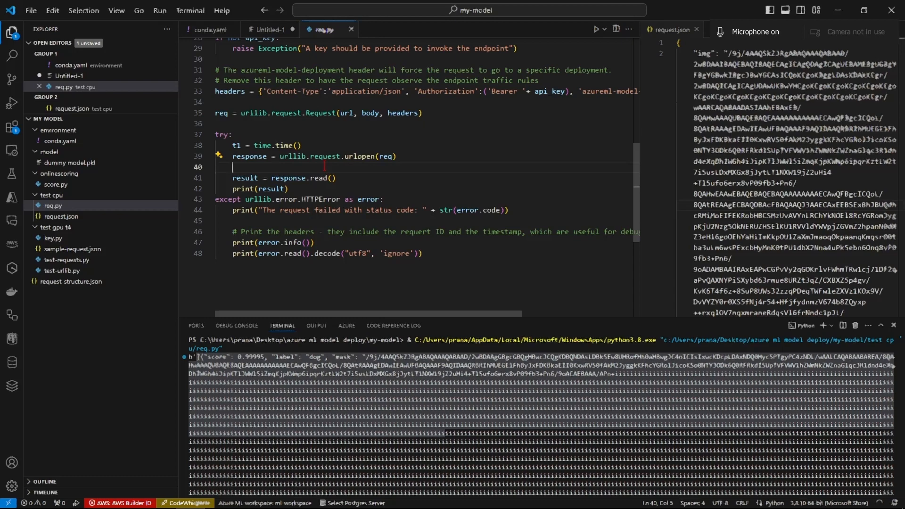
key("Tab")
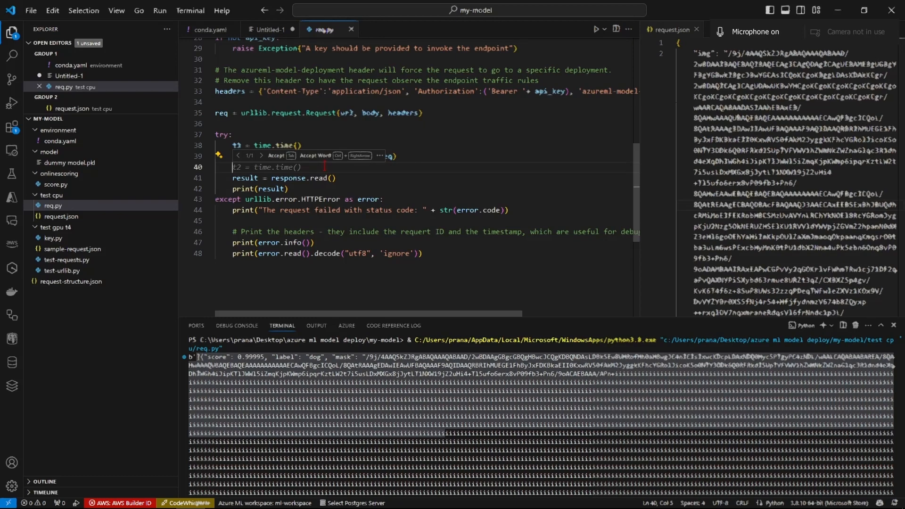
type("print(\"Time taken to get response : \", time.time()-t1)")
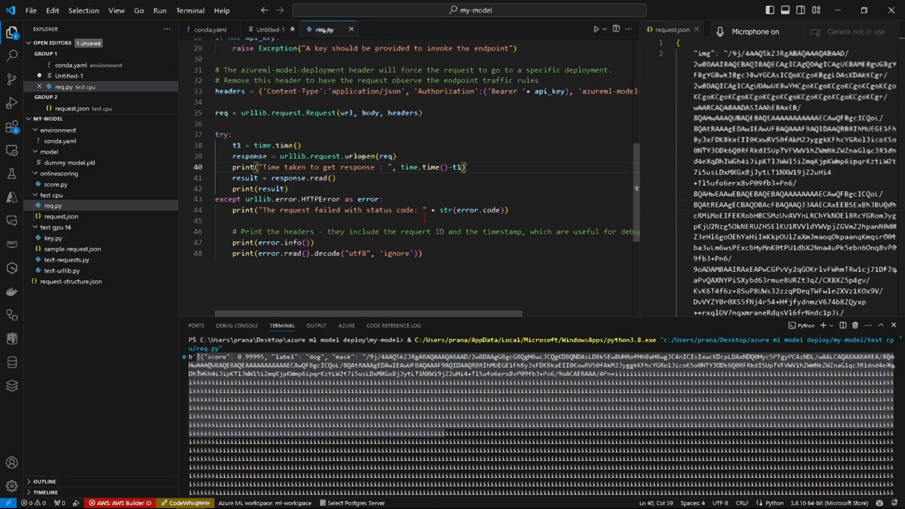
- Comment out print(result) in the try block and run req.py again in the terminal
left_click(330, 220)
left_click(286, 189)
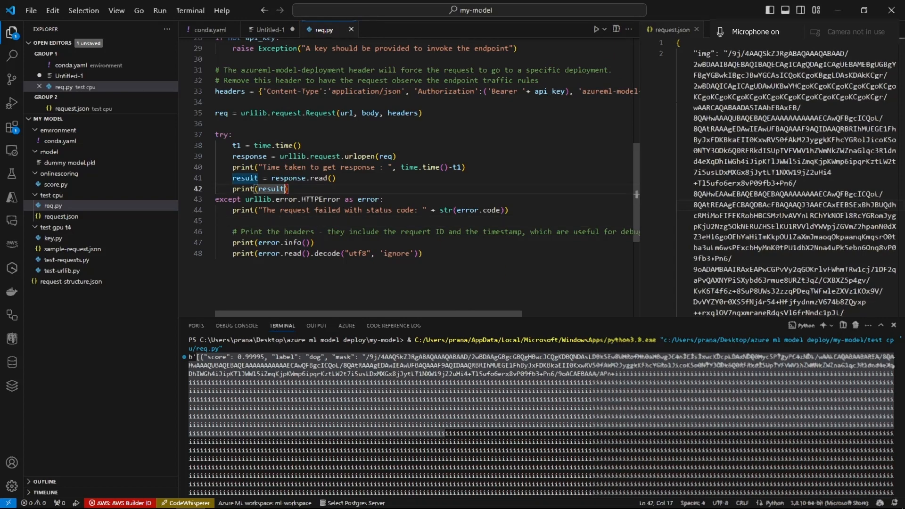
key("ctrl+slash")
left_click(597, 29)
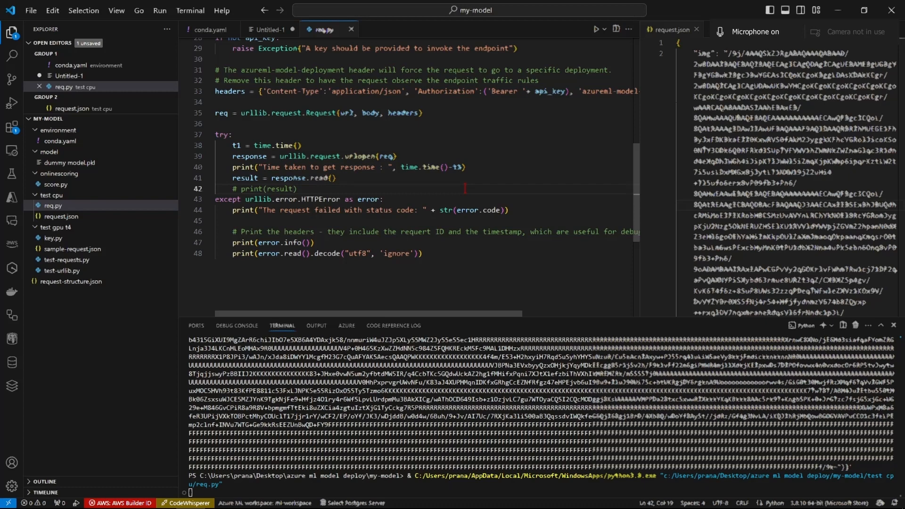
- Review the timed try block in req.py and examine the response time printed in the terminal
left_click_drag(336, 179, 219, 134)
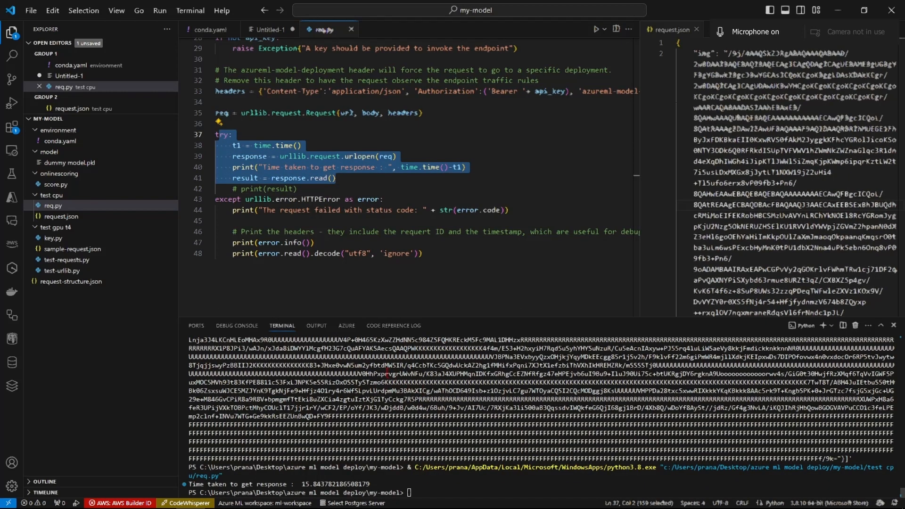
left_click_drag(386, 374, 555, 416)
left_click_drag(513, 451, 370, 390)
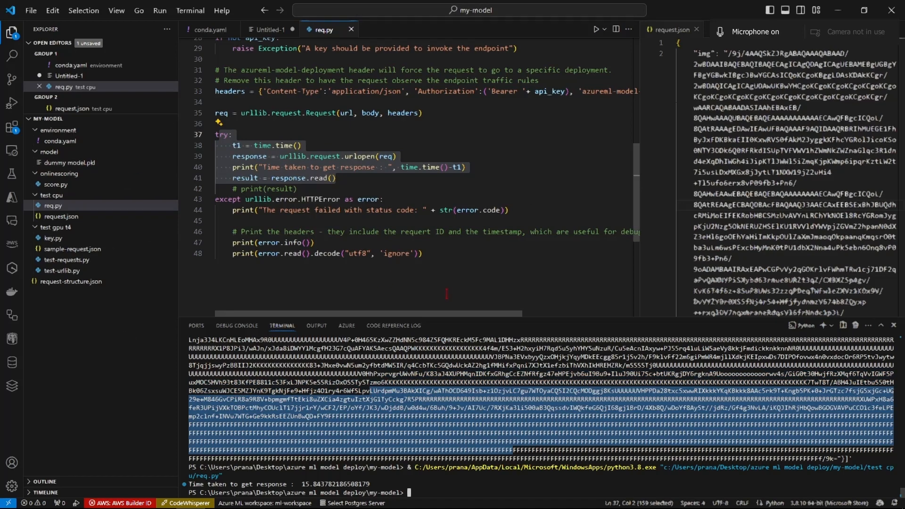
left_click(478, 268)
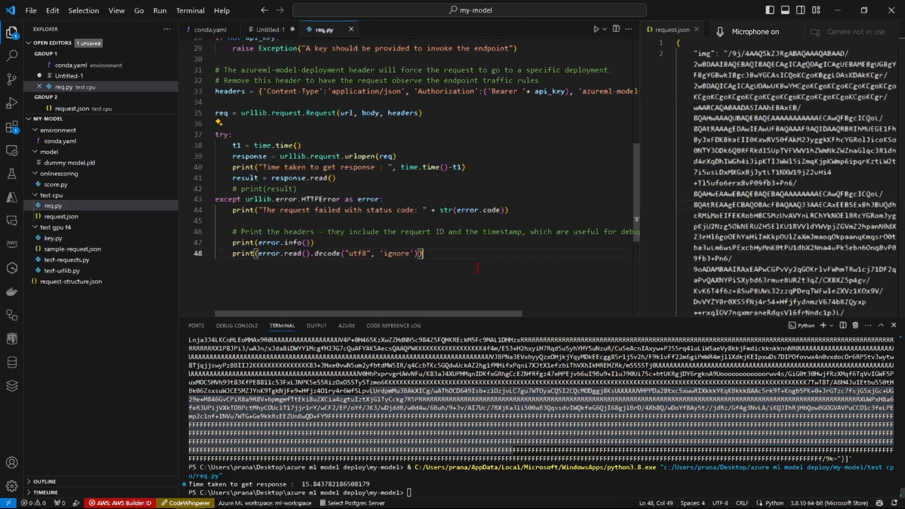
left_click_drag(478, 268, 225, 180)
left_click(445, 281)
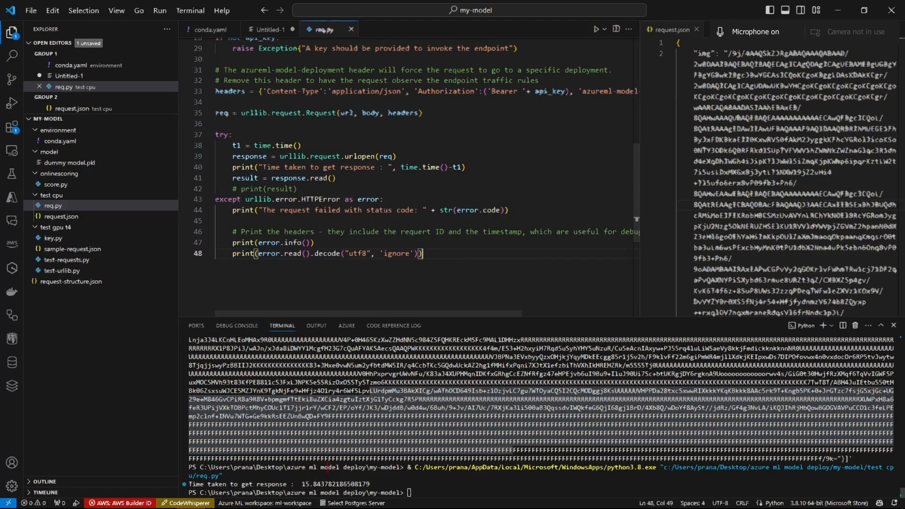
mouse_move(301, 484)
left_mouse_down()
mouse_move(378, 485)
mouse_move(294, 484)
left_mouse_up()
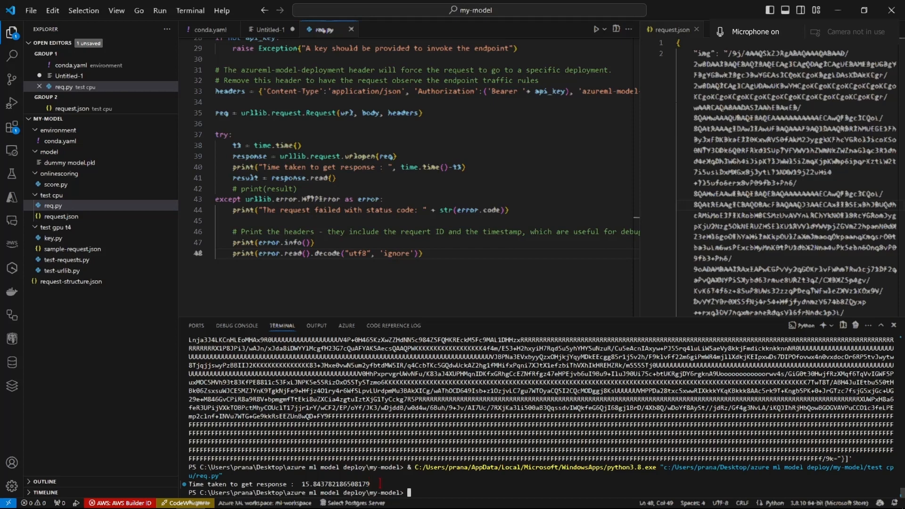
left_click_drag(379, 484, 285, 484)
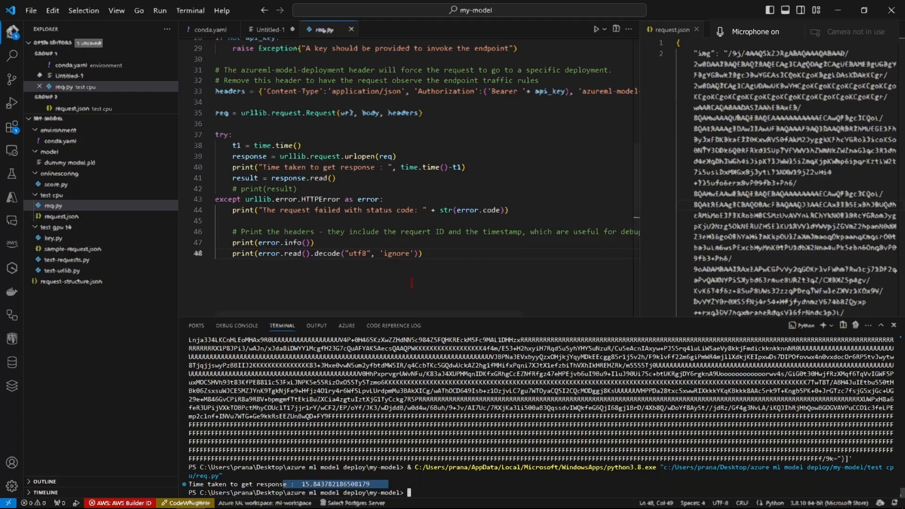
- Switch to Azure Machine Learning Studio in Chrome and view the monitoring data of custom-endpoint
scroll(409, 190, "up", 9)
key("alt+Tab")
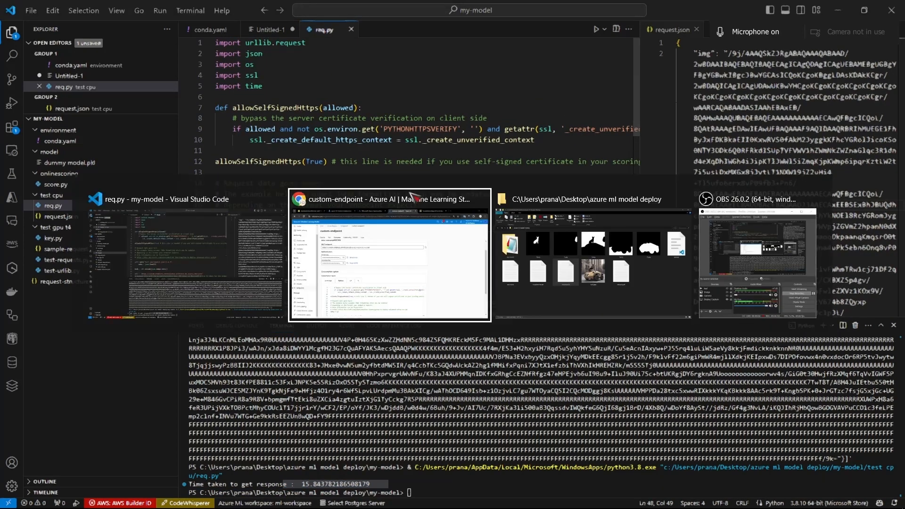
scroll(370, 271, "down", 3)
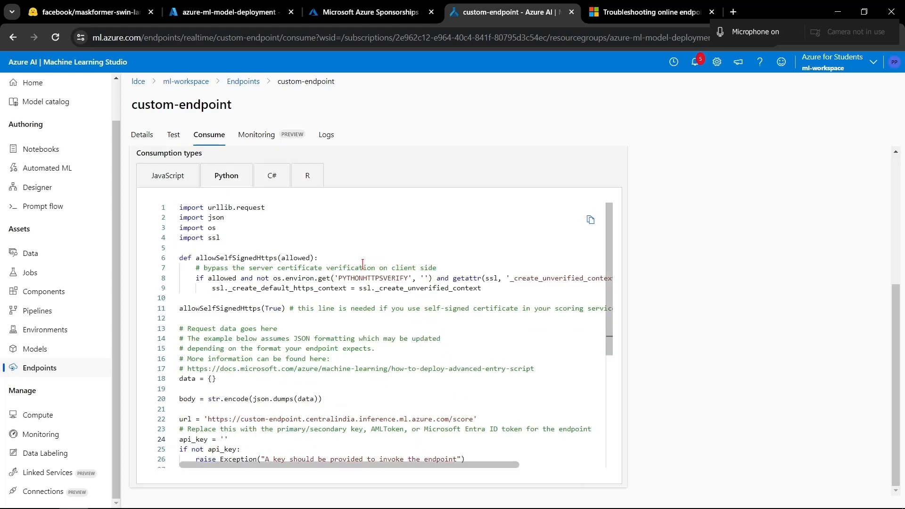
left_click(277, 135)
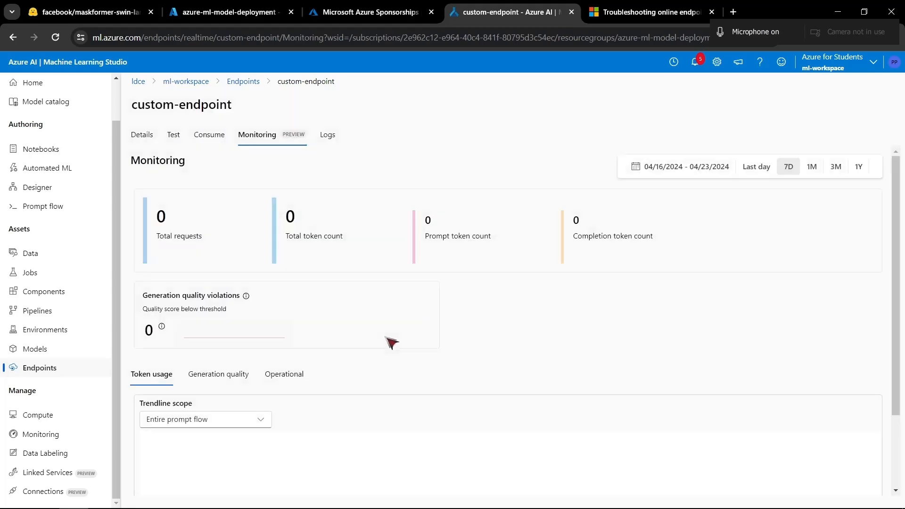
- Open the deployment-1 logs of custom-endpoint and examine the POST /score request entries in the online deployment log
left_click(330, 140)
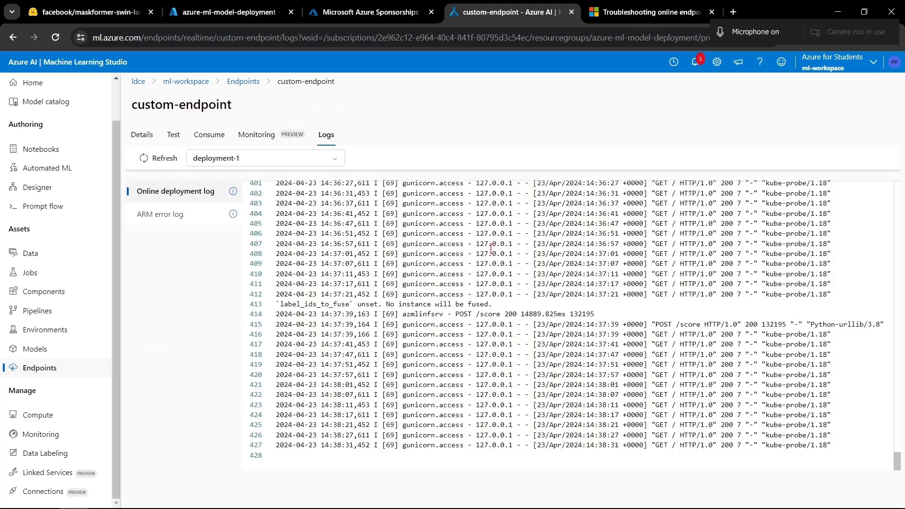
scroll(485, 262, "up", 5)
scroll(481, 264, "down", 1)
left_click_drag(393, 319, 613, 384)
double_click(684, 385)
scroll(684, 385, "down", 1)
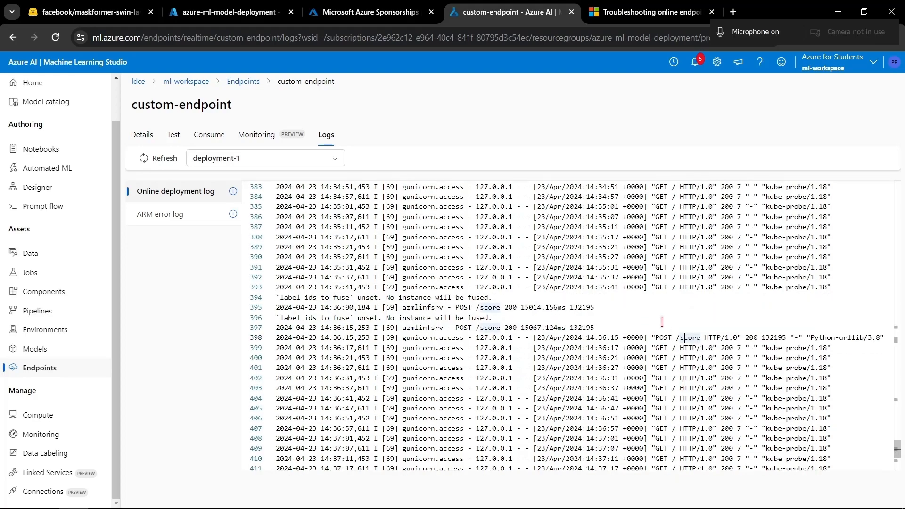
left_click_drag(661, 319, 877, 350)
scroll(717, 400, "down", 4)
left_click_drag(474, 296, 811, 338)
left_click(625, 394)
- Examine the server startup messages, server settings, routes and installed packages in the online deployment log
scroll(625, 394, "up", 20)
scroll(625, 394, "up", 20)
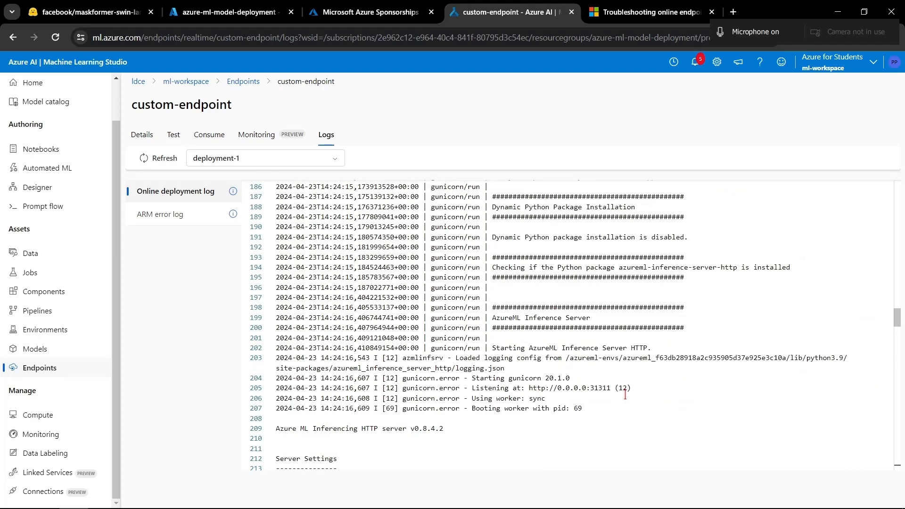
scroll(508, 335, "down", 8)
left_click_drag(360, 241, 569, 345)
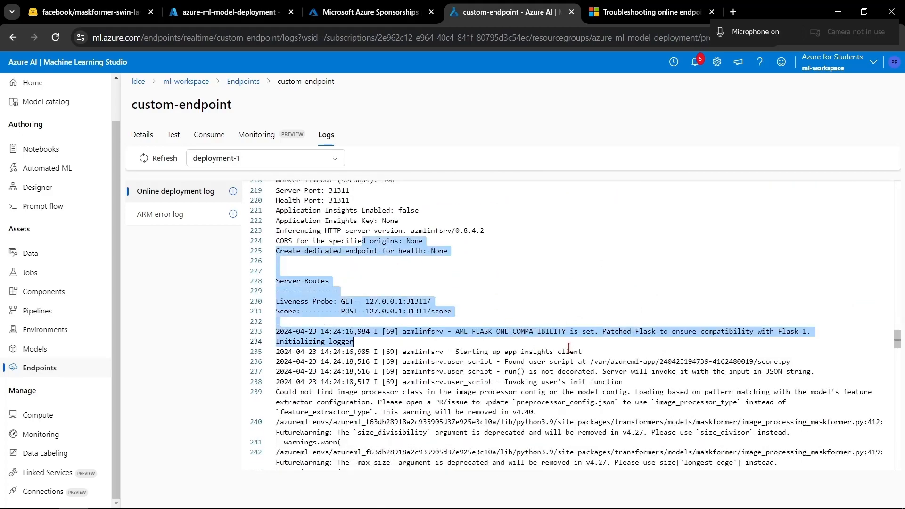
left_click(707, 389)
scroll(707, 389, "down", 2)
left_click(468, 243)
scroll(491, 257, "up", 1)
scroll(491, 259, "up", 1)
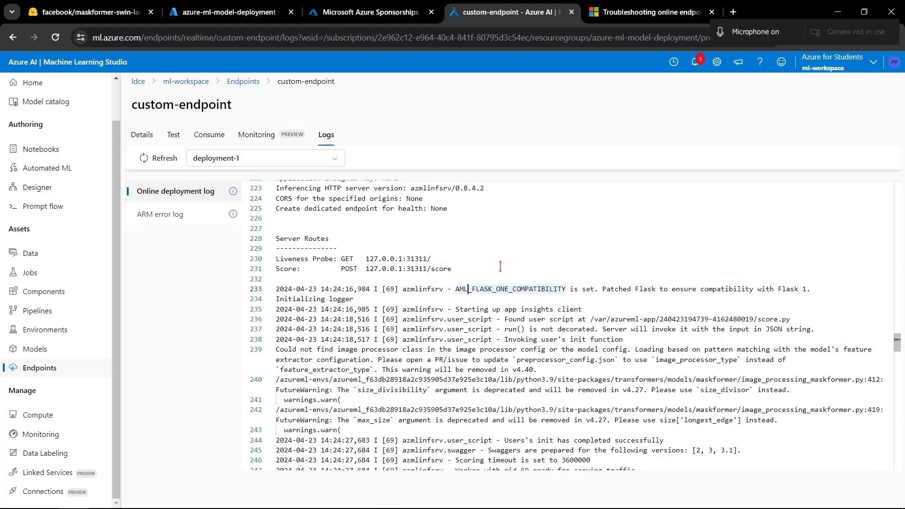
scroll(491, 258, "down", 6)
scroll(495, 261, "up", 15)
scroll(501, 267, "down", 1)
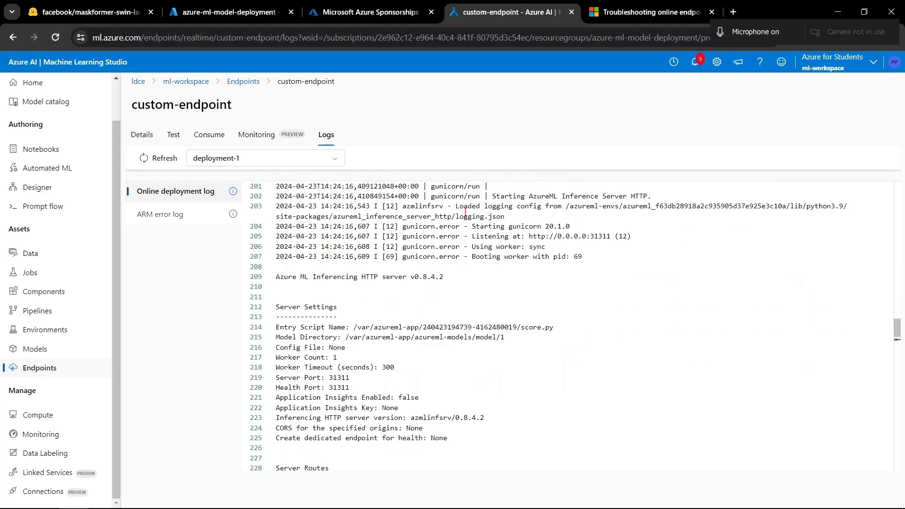
left_click_drag(465, 215, 485, 297)
left_click(473, 385)
scroll(467, 384, "down", 3)
scroll(468, 385, "up", 10)
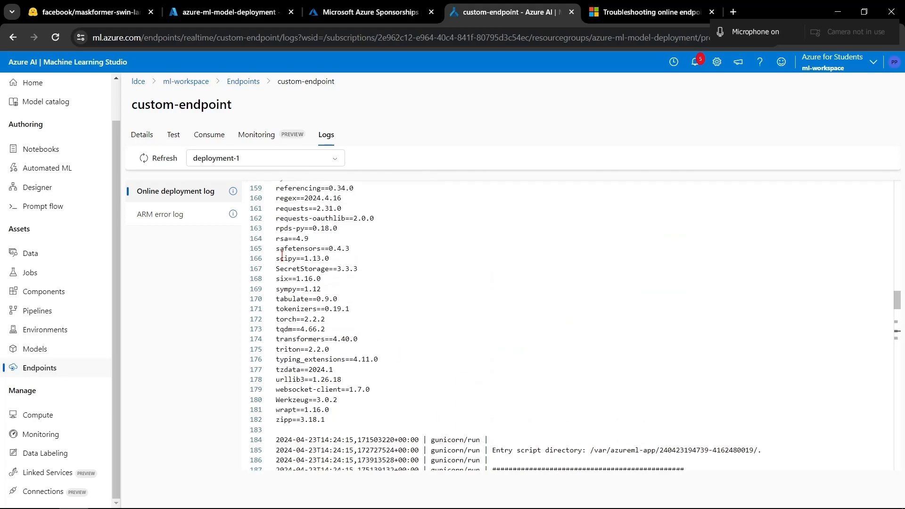
- Review the details of custom-endpoint and its deployment, and switch to the azure-ml-model-deployment resource group in the Azure portal
left_click(142, 134)
scroll(599, 321, "down", 5)
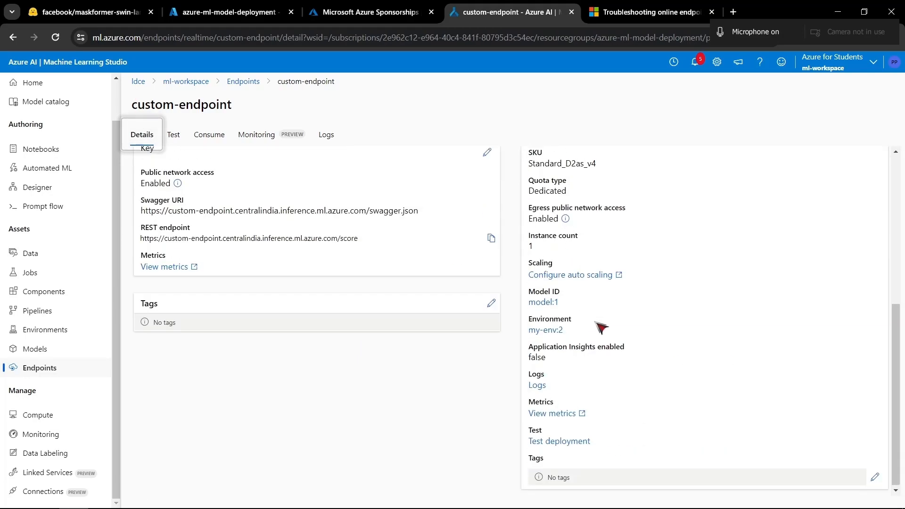
scroll(601, 325, "up", 3)
scroll(599, 323, "down", 5)
scroll(598, 321, "up", 10)
left_click(238, 10)
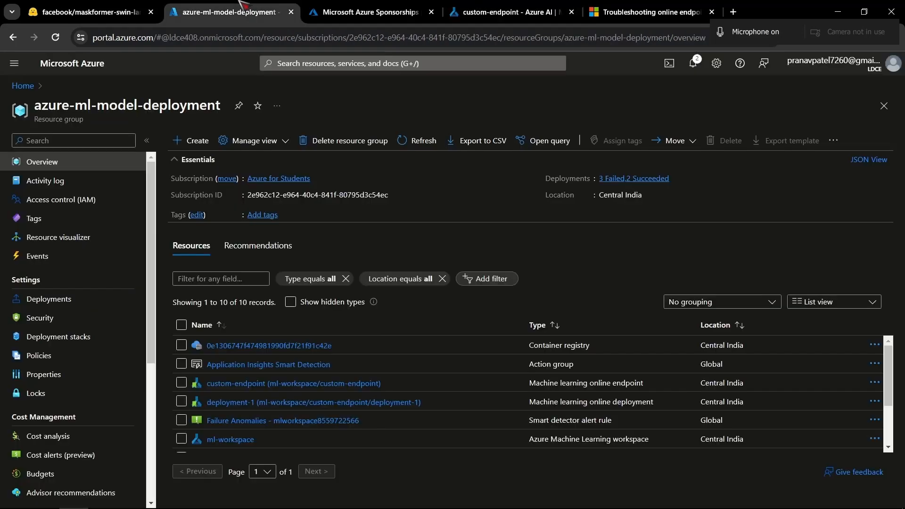
- Refresh the azure-ml-model-deployment resource list, and review the deployment-1 details of custom-endpoint in Azure Machine Learning Studio
left_click(404, 139)
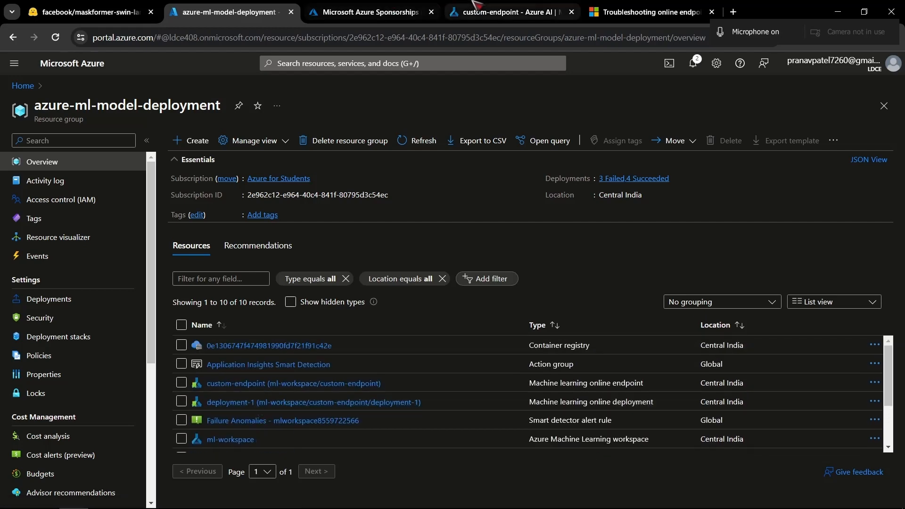
left_click(507, 12)
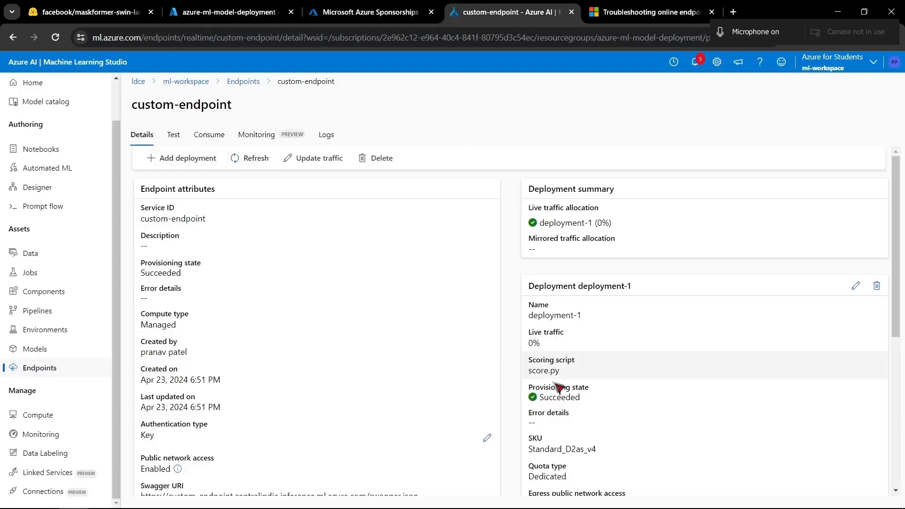
scroll(669, 155, "down", 5)
scroll(584, 265, "up", 5)
scroll(669, 379, "down", 5)
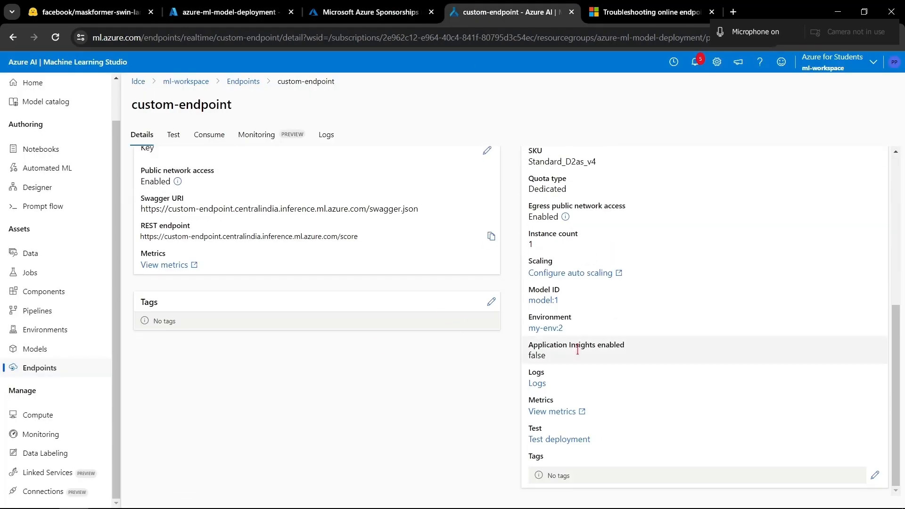
scroll(697, 293, "up", 5)
scroll(660, 301, "down", 5)
scroll(659, 332, "up", 5)
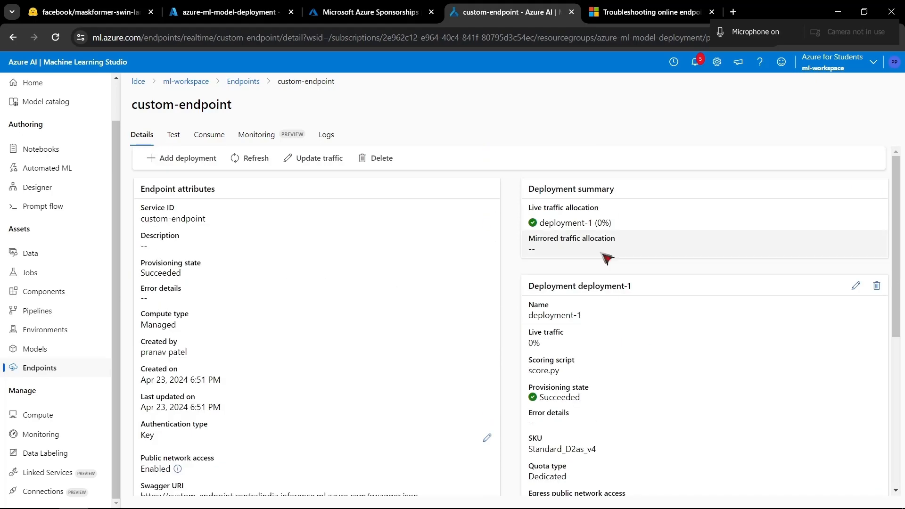
- Examine the Target Utilization scale settings in deployment-1's update properties, including its utilization percentage and instance limits, and cancel without updating
left_click(857, 287)
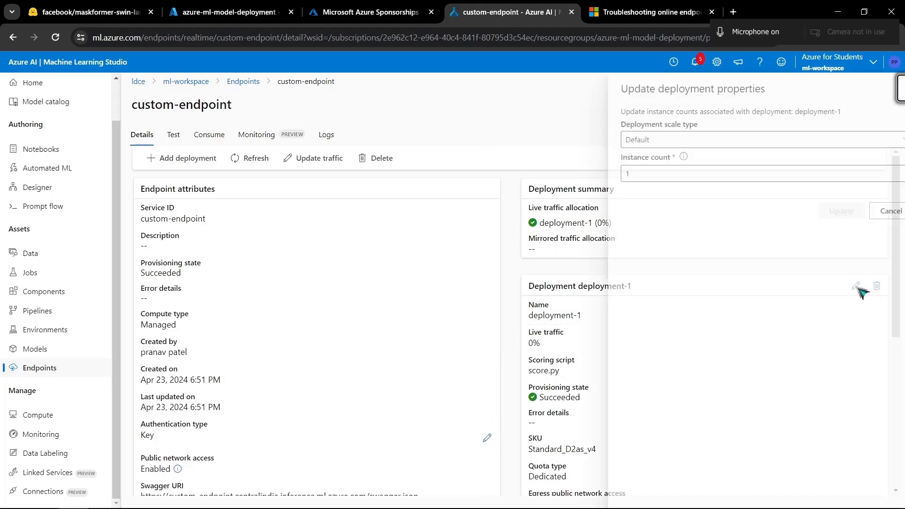
double_click(644, 166)
left_click(662, 157)
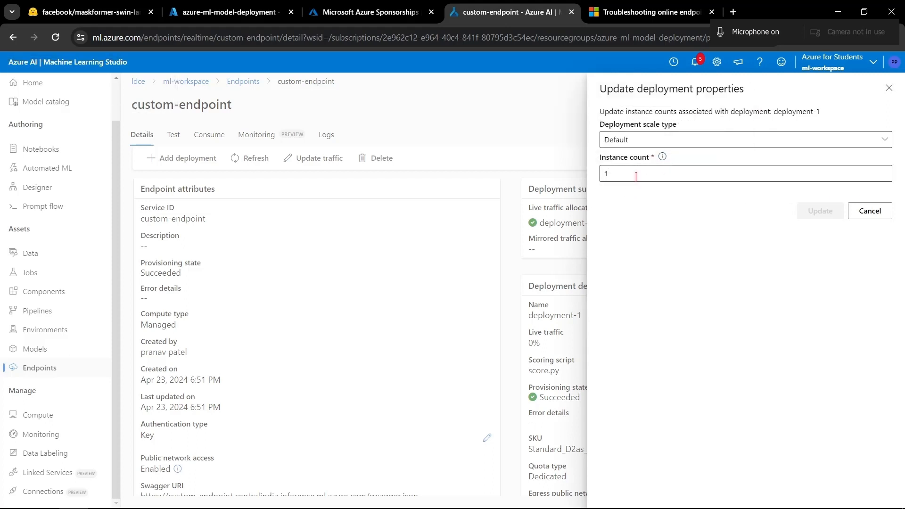
left_click(675, 144)
left_click(666, 179)
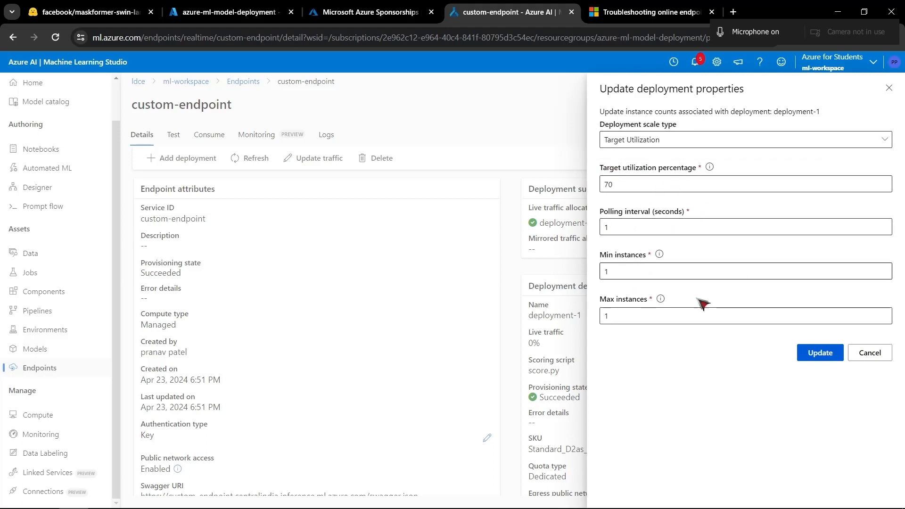
double_click(607, 271)
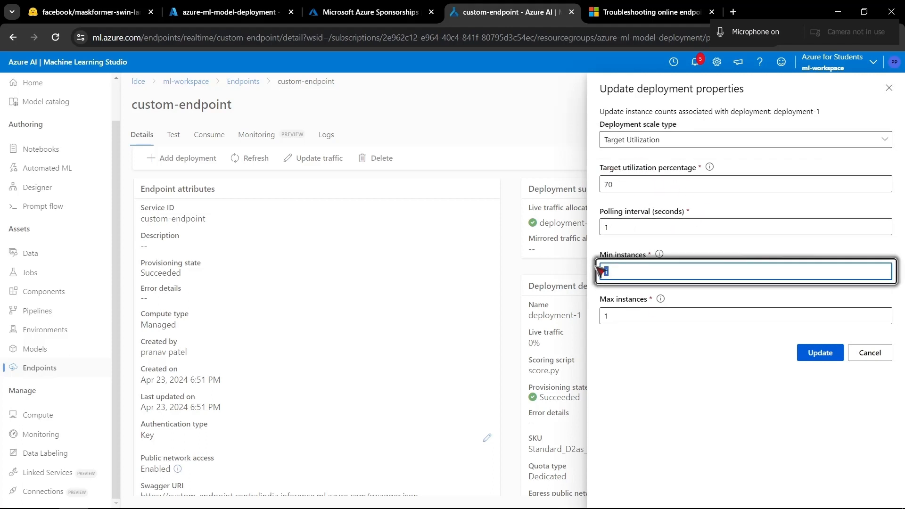
double_click(626, 315)
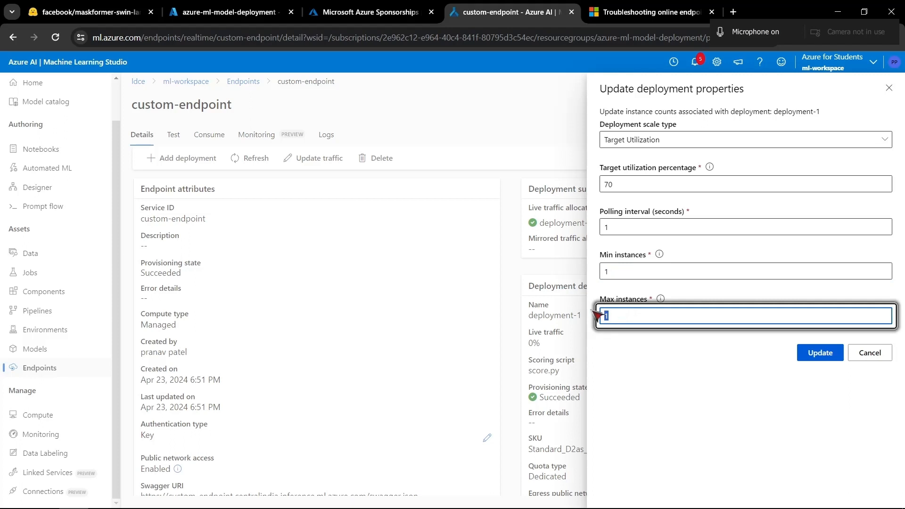
double_click(634, 184)
double_click(627, 316)
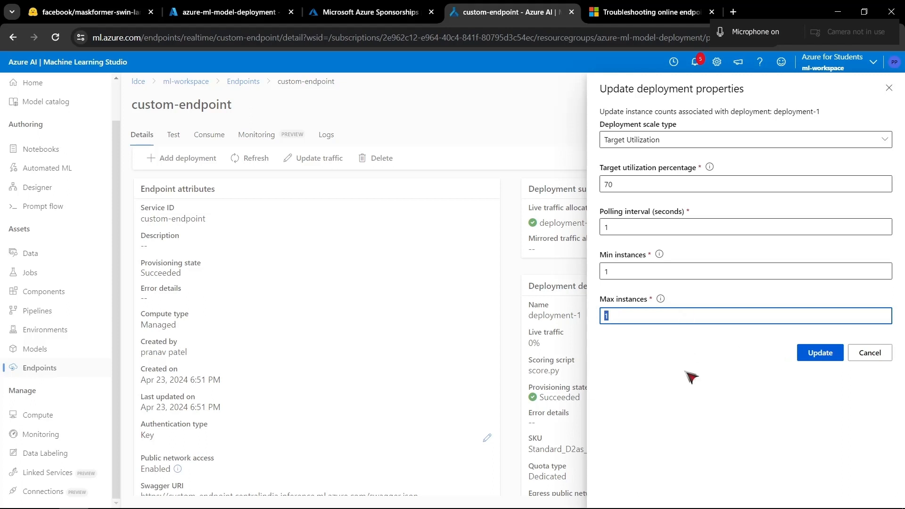
left_click(870, 353)
- Open the auto scaling configuration of deployment-1, examine the Custom autoscale options, and close the Scaling page without saving
scroll(662, 418, "down", 5)
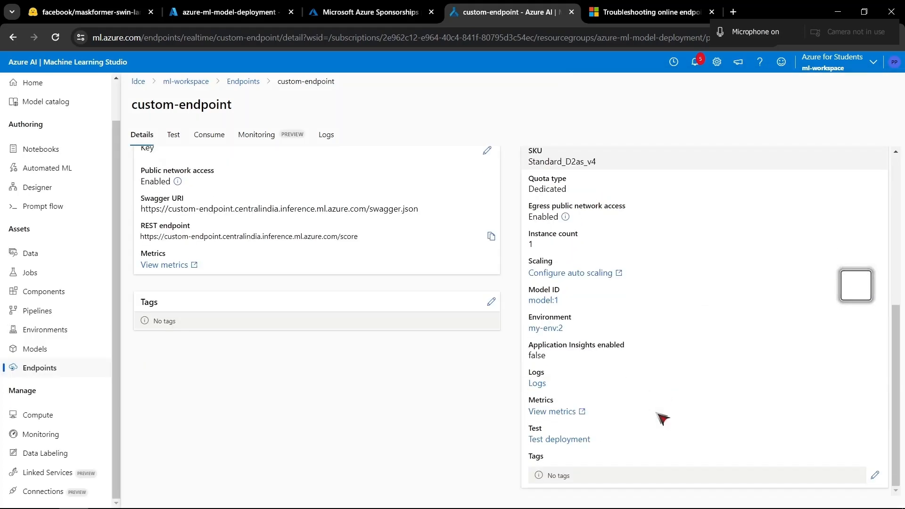
scroll(669, 283, "up", 2)
scroll(666, 254, "down", 2)
left_click_drag(529, 261, 555, 262)
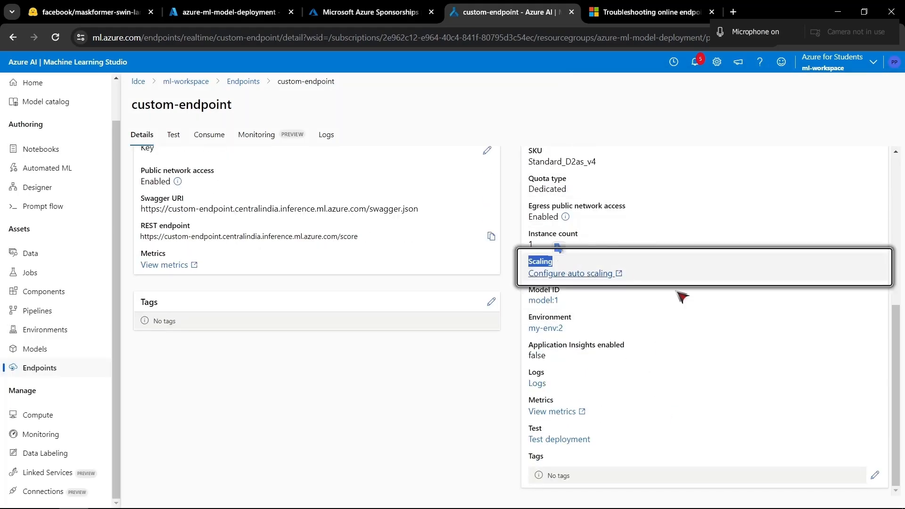
left_click(584, 274)
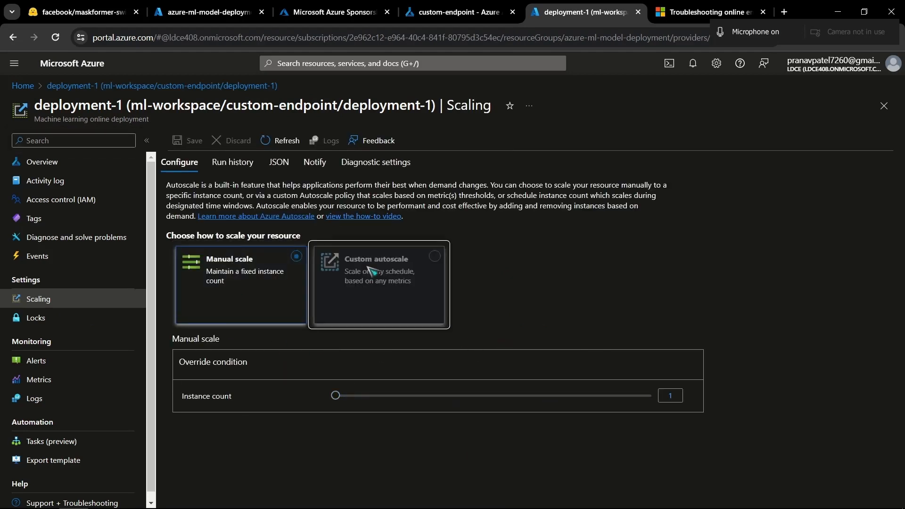
left_click(380, 319)
scroll(377, 325, "down", 3)
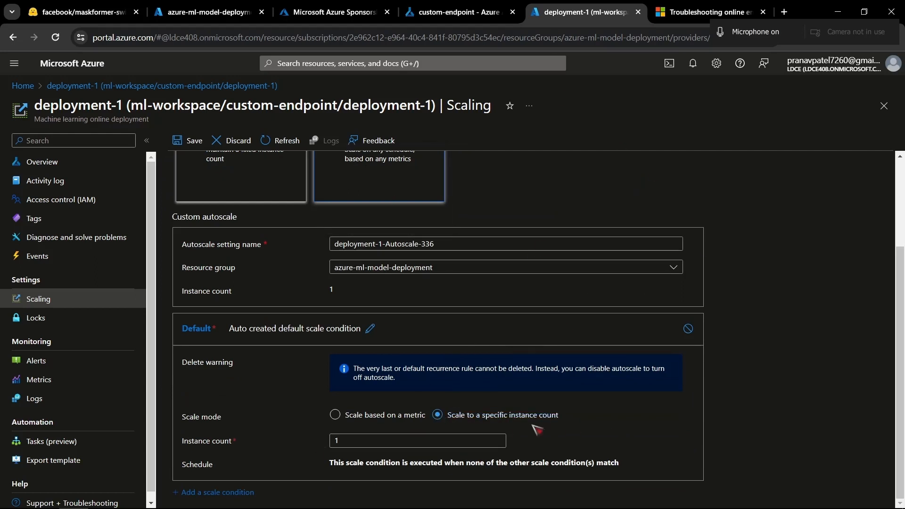
scroll(479, 408, "up", 3)
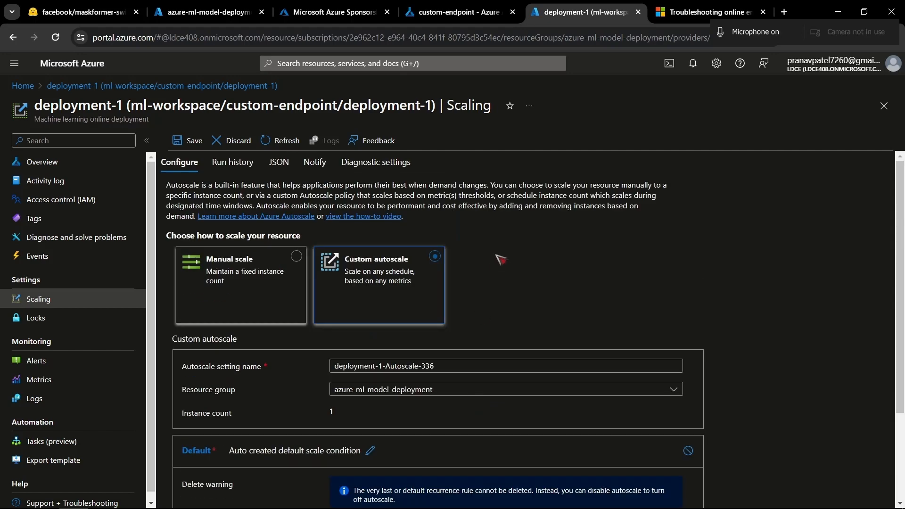
key("ctrl+w")
- Return to the azure-ml-model-deployment resource group in the Azure portal and review its resources, including the container registry and action group
left_click(281, 6)
scroll(461, 423, "down", 2)
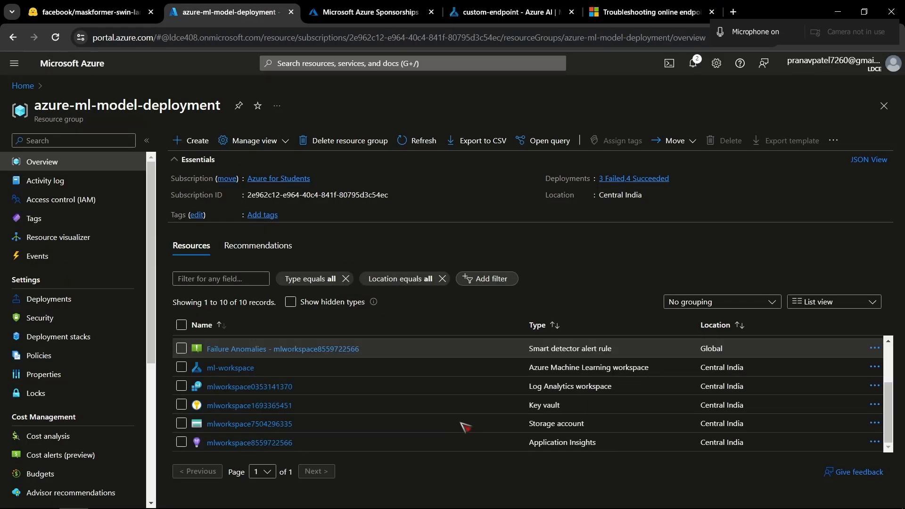
scroll(466, 427, "up", 2)
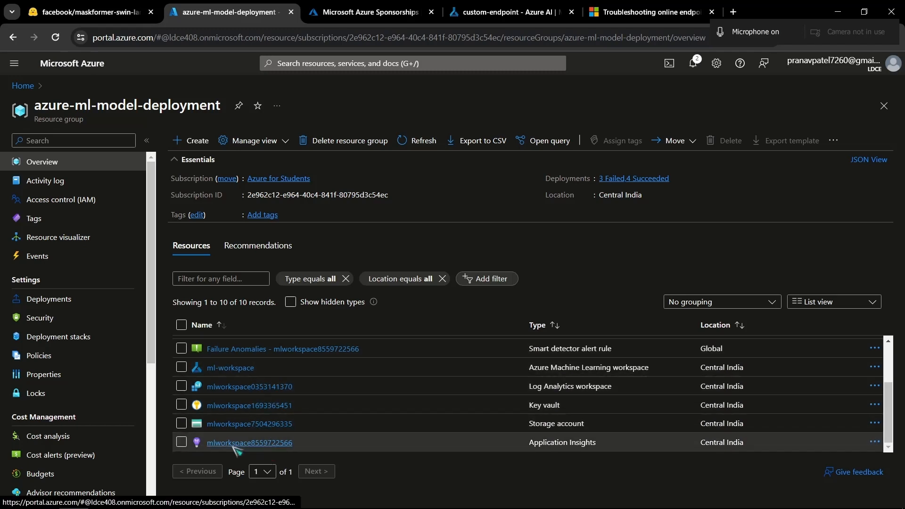
scroll(422, 373, "up", 3)
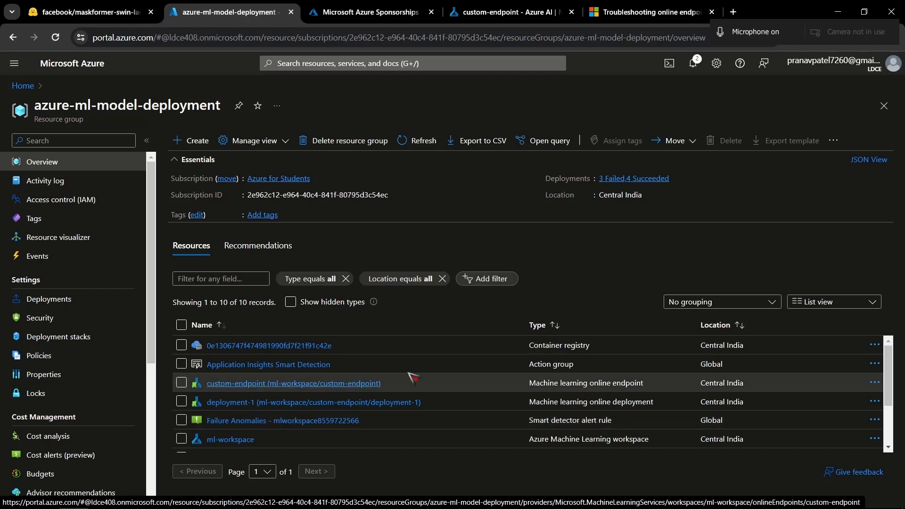
left_click_drag(526, 349, 635, 350)
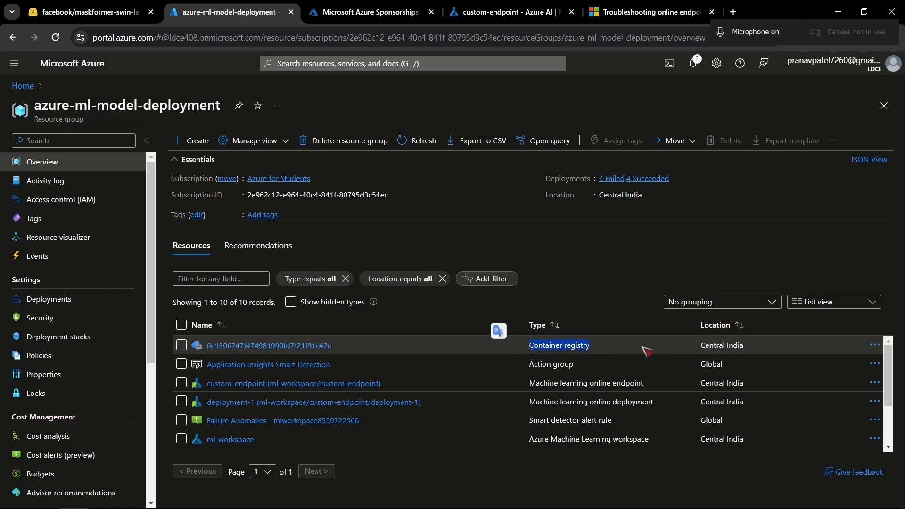
left_click_drag(612, 352, 501, 353)
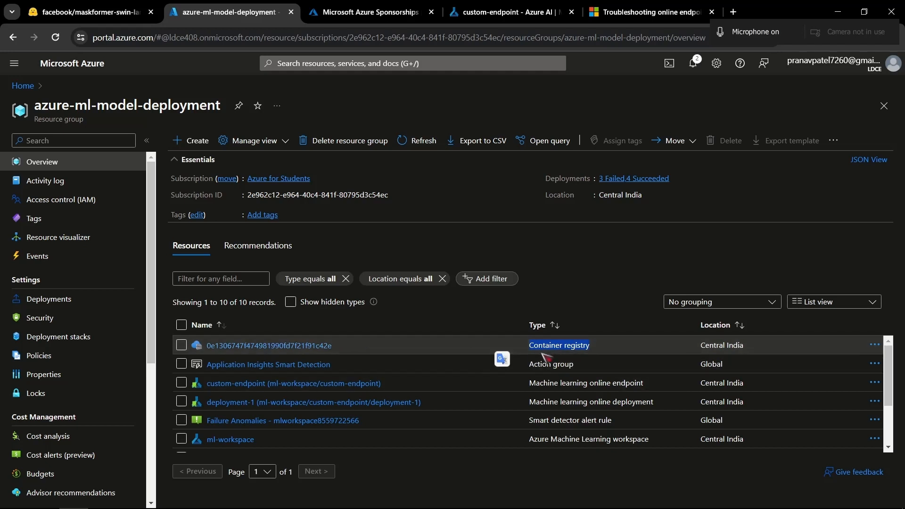
left_click_drag(587, 362, 466, 356)
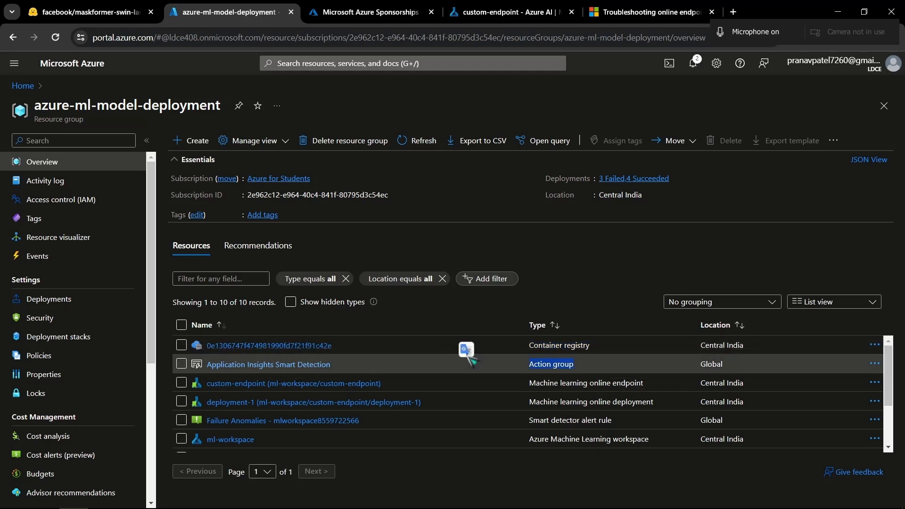
- Review the custom-endpoint and deployment-1 entries, and look through the resource list in reverse name order
left_click_drag(418, 387, 211, 379)
left_click_drag(442, 405, 215, 395)
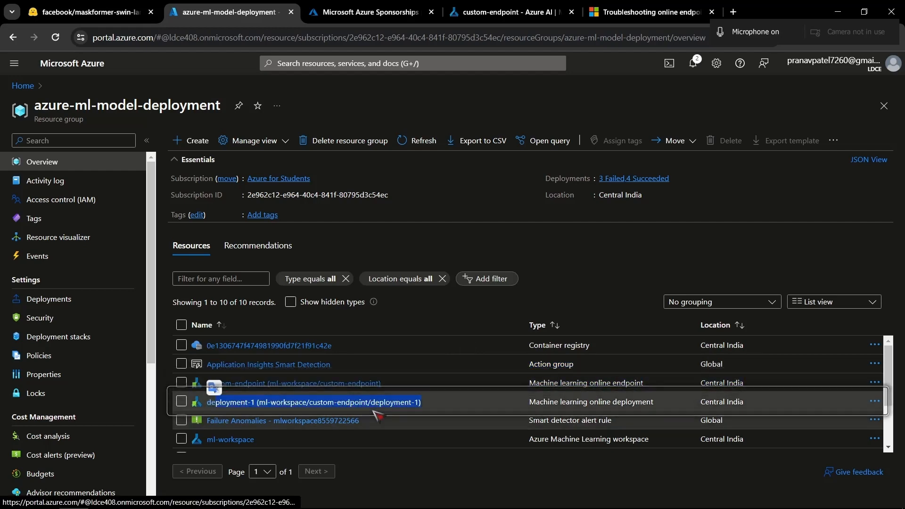
scroll(217, 398, "down", 3)
scroll(358, 418, "up", 2)
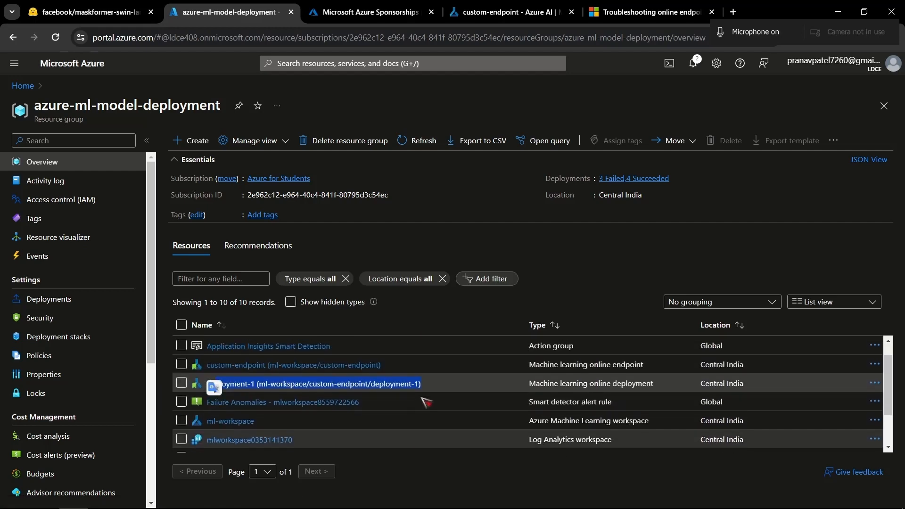
left_click(446, 320)
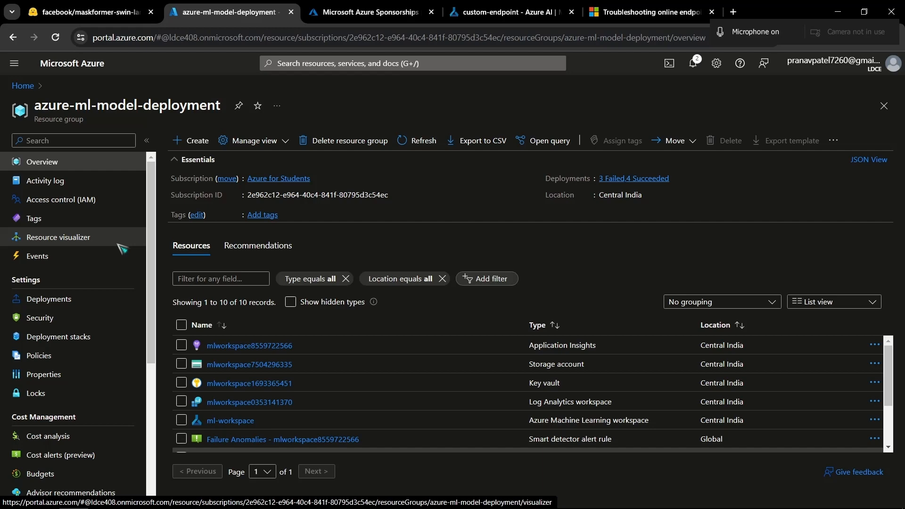
scroll(245, 396, "down", 3)
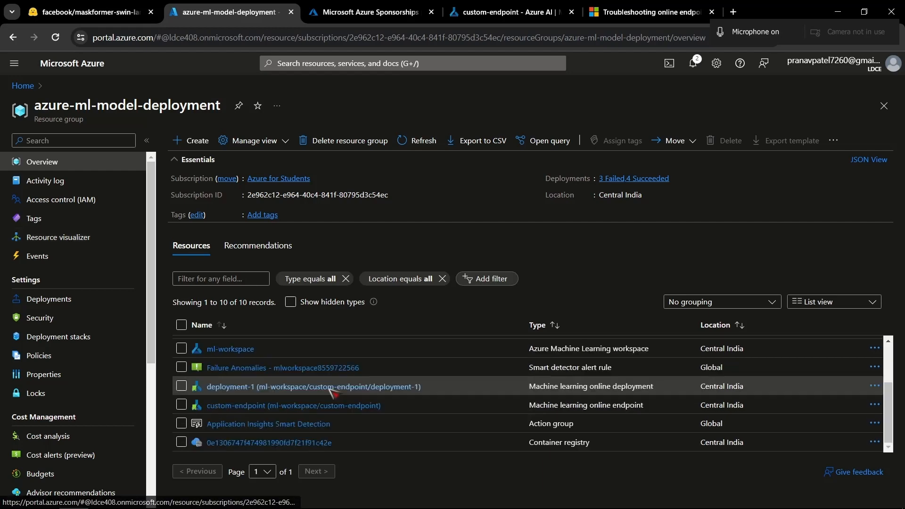
scroll(330, 386, "up", 3)
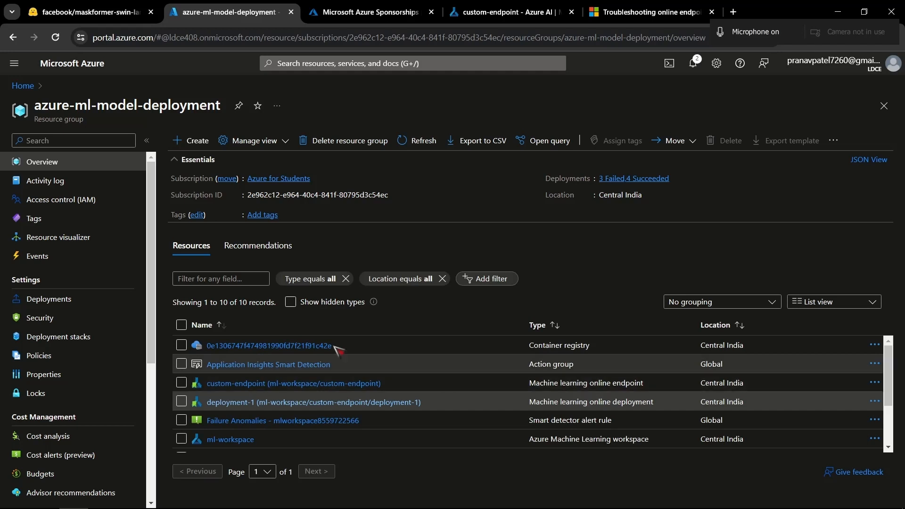
- Select Application Insights Smart Detection and custom-endpoint, view the Delete Resources confirmation, and close it without deleting them
left_click(181, 363)
left_click(181, 383)
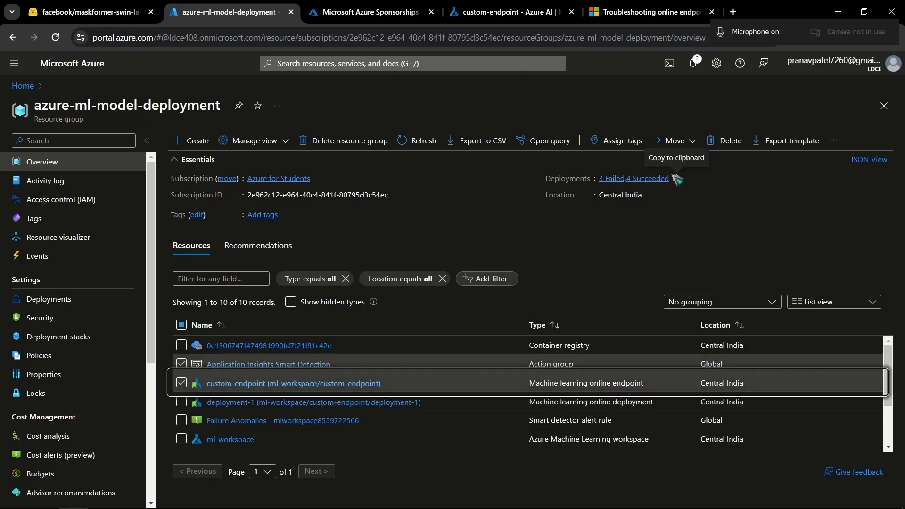
left_click(726, 140)
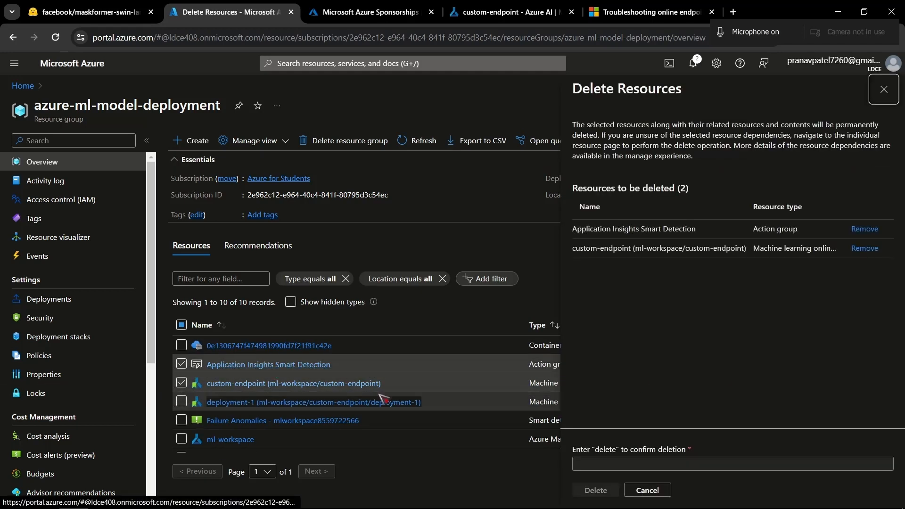
left_click(884, 89)
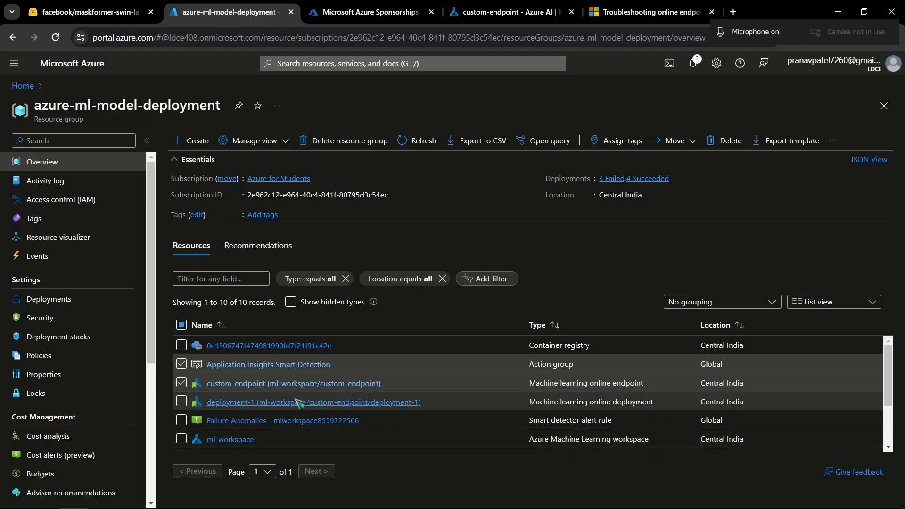
scroll(299, 401, "down", 3)
scroll(299, 402, "up", 3)
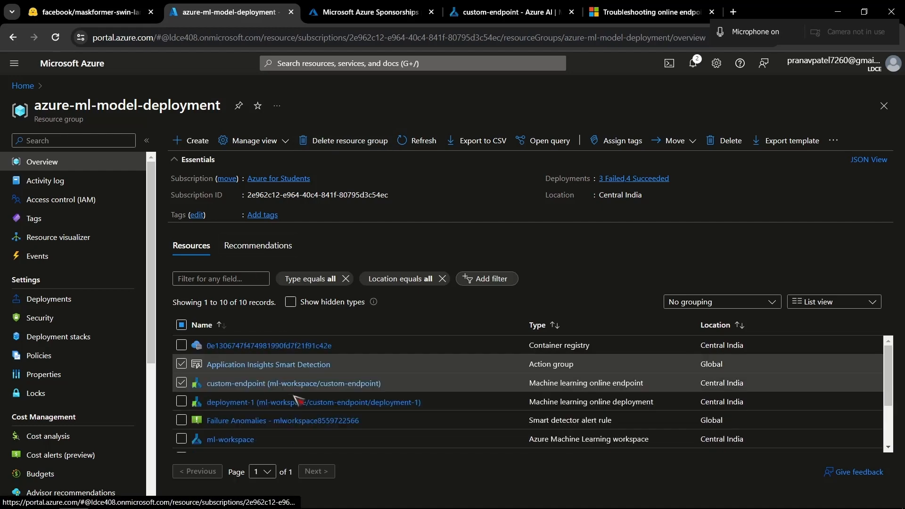